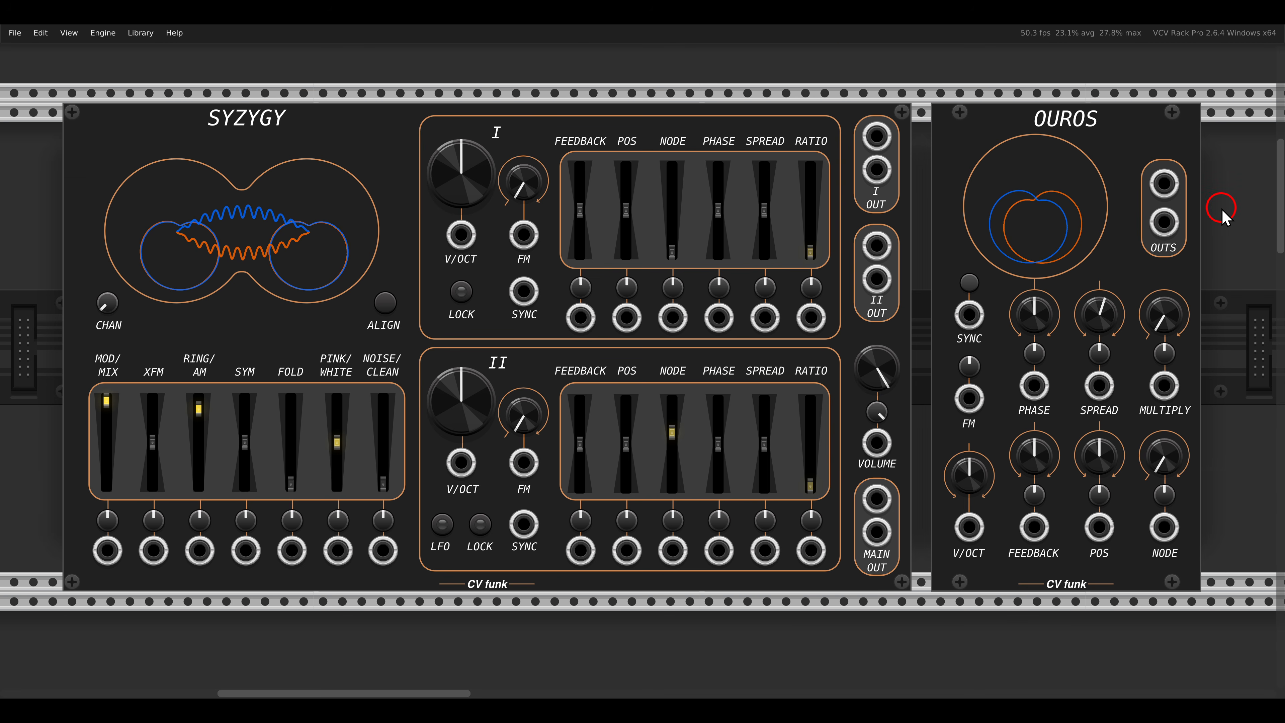
Try the V/Oct knobs of both Syzygy oscillators and set oscillator II's V/Oct to -1.
scroll(1222, 208, down, 20)
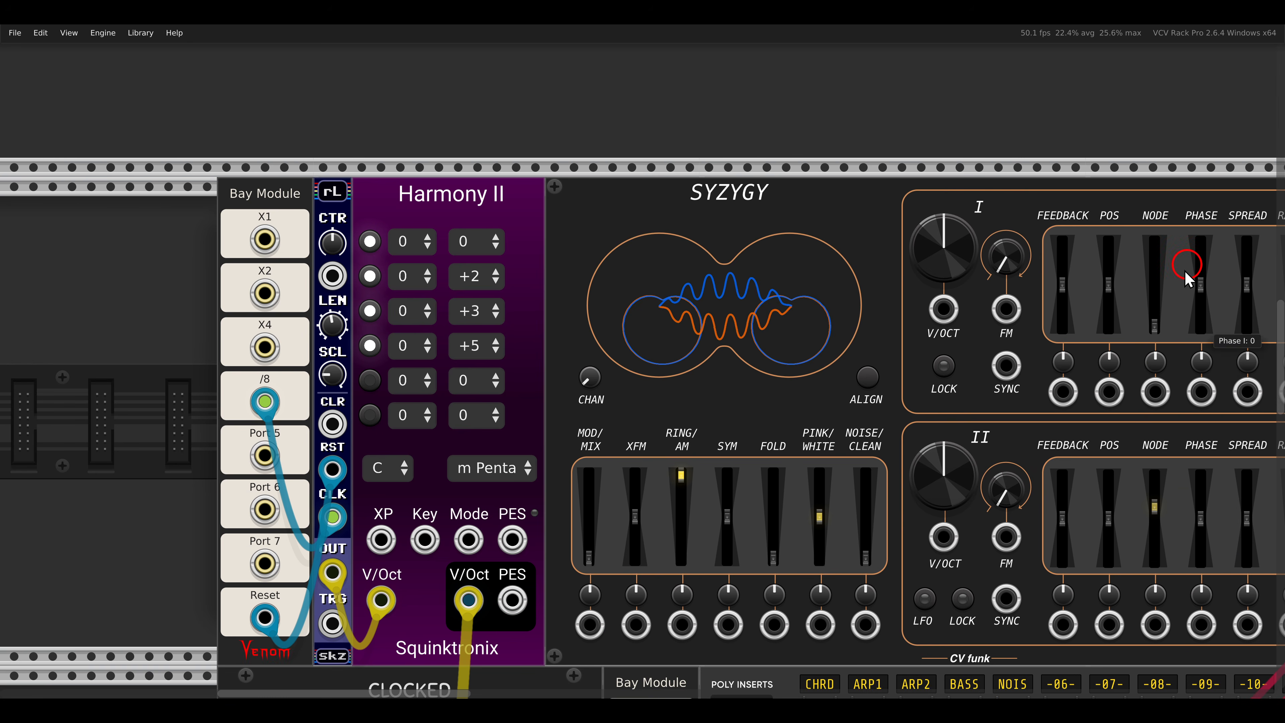
drag(1157, 399, 934, 311)
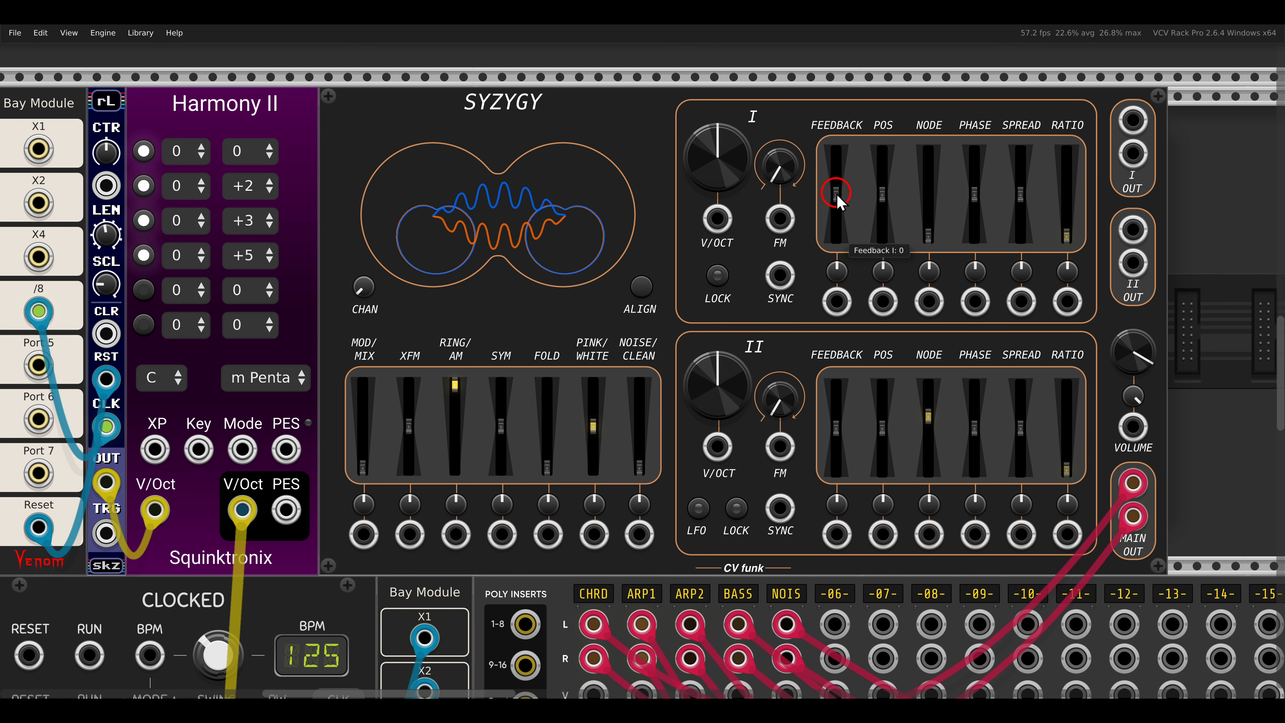
mouse_move(725, 161)
mouse_down()
mouse_move(729, 202)
mouse_move(726, 127)
mouse_move(720, 152)
mouse_up()
drag(720, 383, 725, 391)
double_click(726, 384)
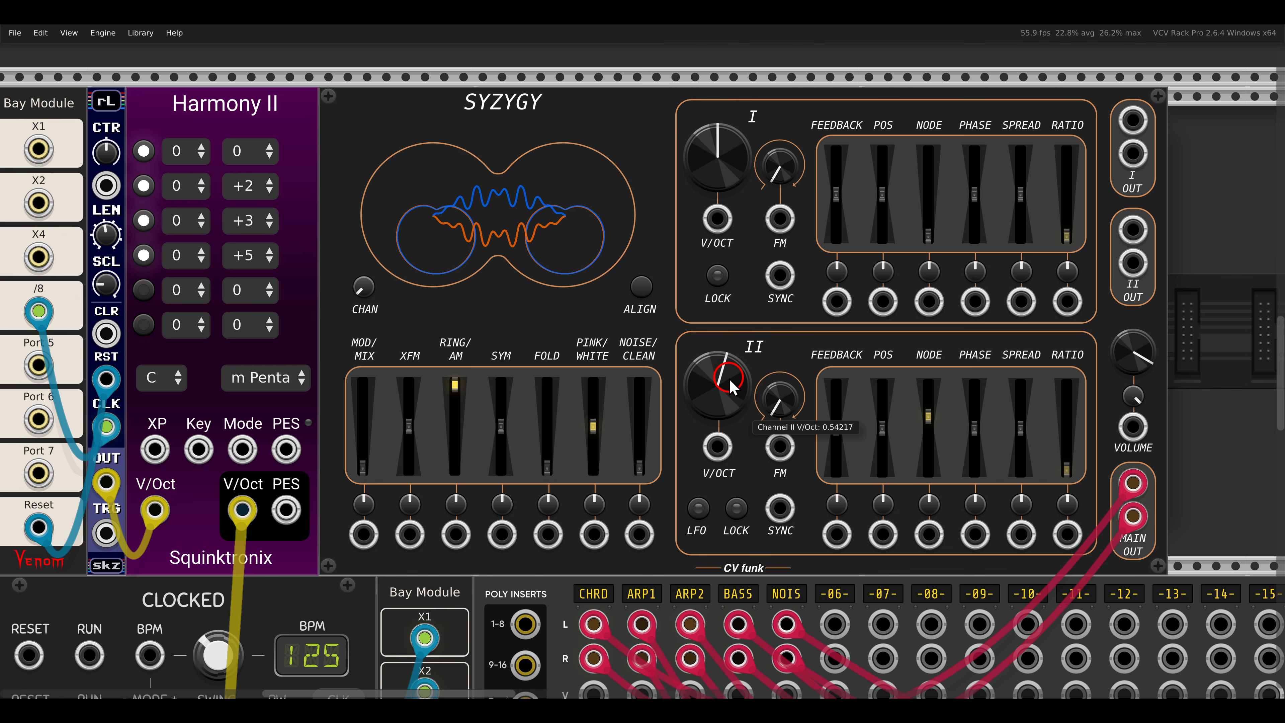
right_click(724, 387)
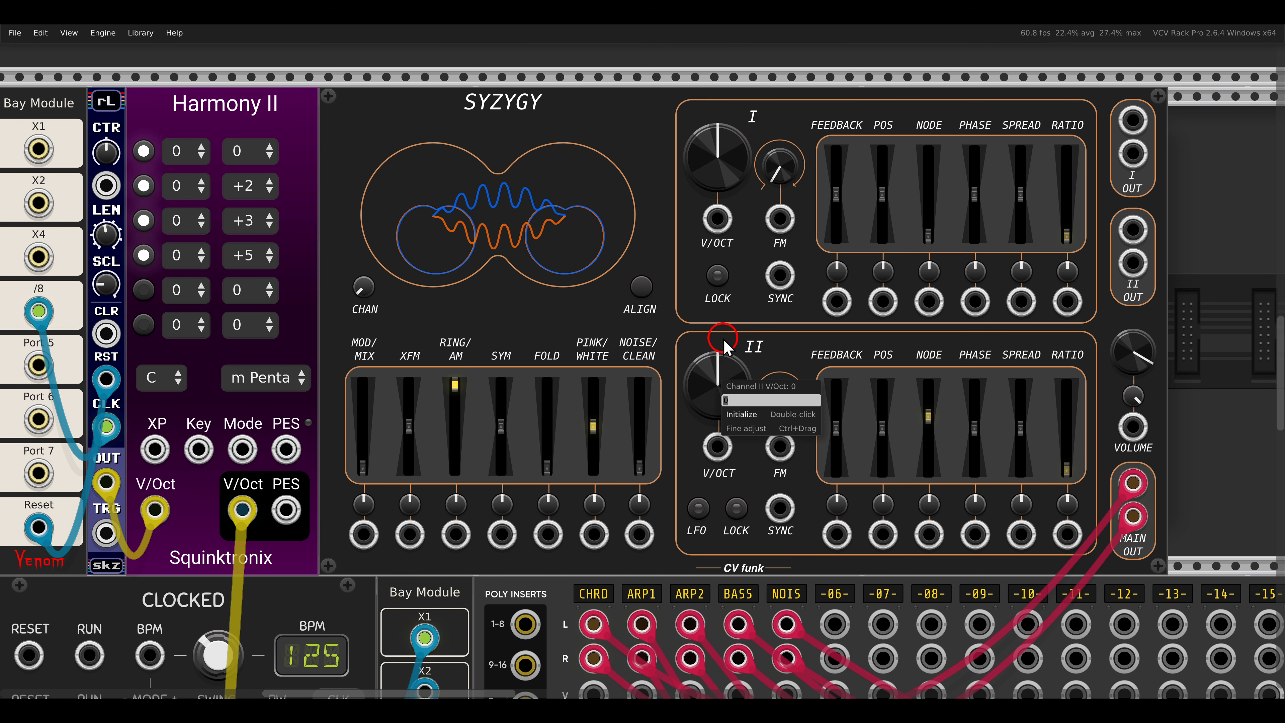
text(-1)
key(Return)
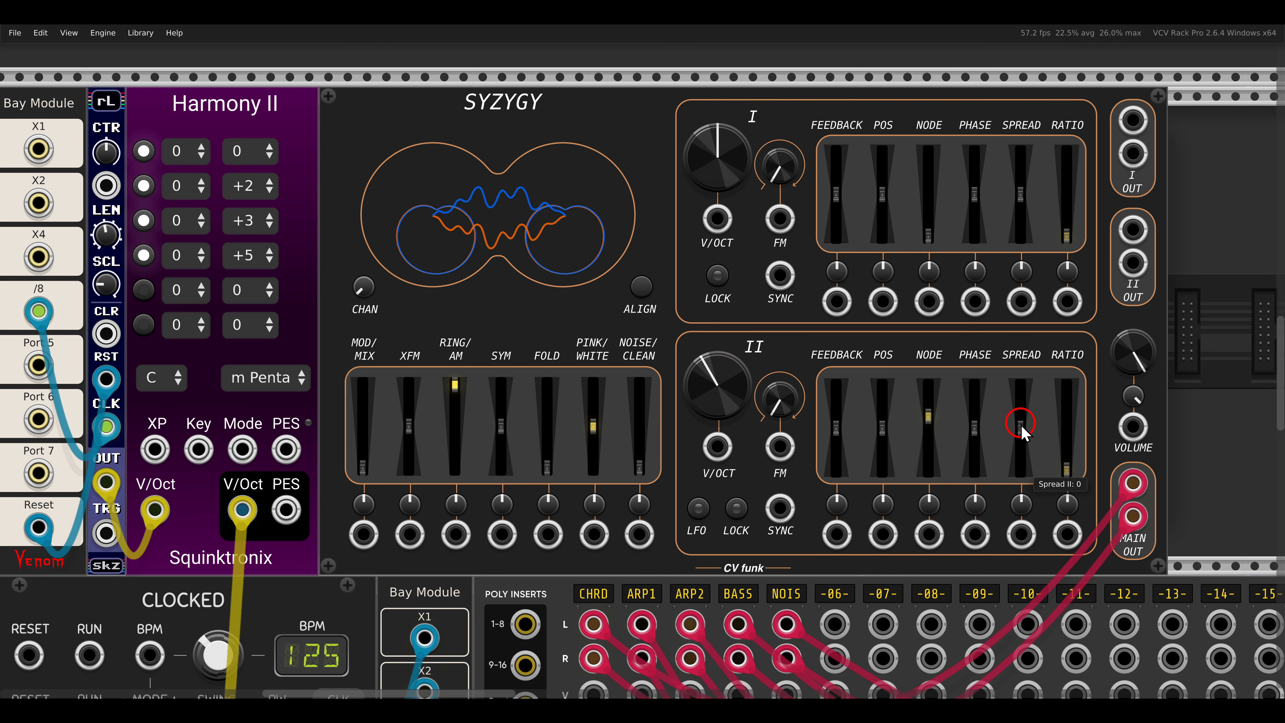
Lower Syzygy's Spread II, raise Spread I to about 169.2, and try out the two Feedback sliders.
drag(1022, 432, 1017, 460)
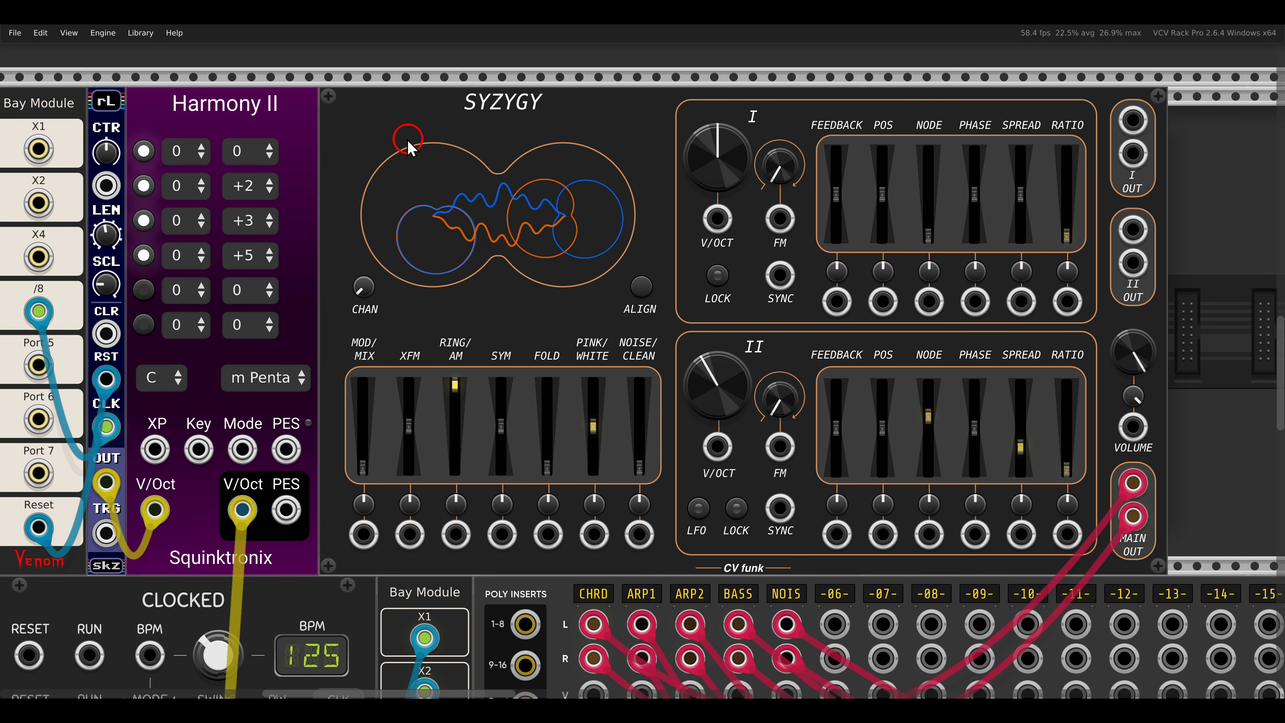
mouse_move(1019, 194)
mouse_down()
mouse_move(1019, 158)
mouse_move(1024, 195)
mouse_move(1023, 169)
mouse_up()
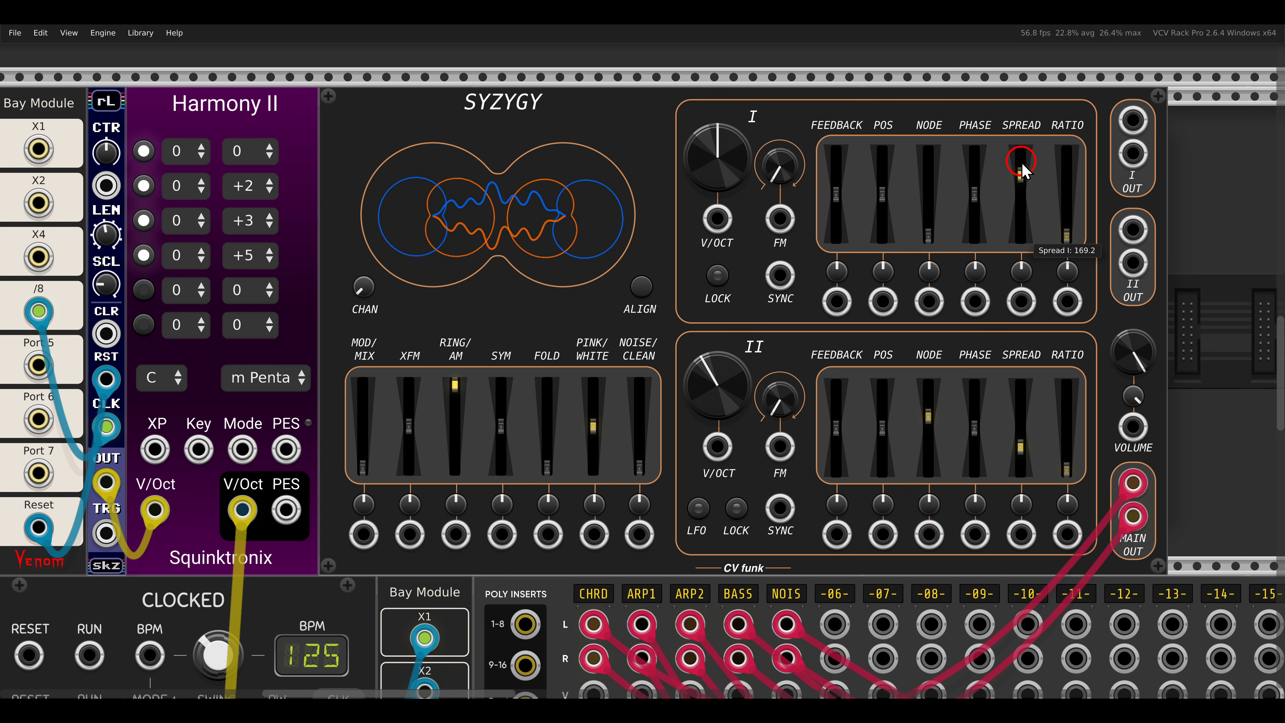
mouse_move(837, 196)
mouse_down()
mouse_move(842, 157)
mouse_move(839, 225)
mouse_move(840, 192)
mouse_up()
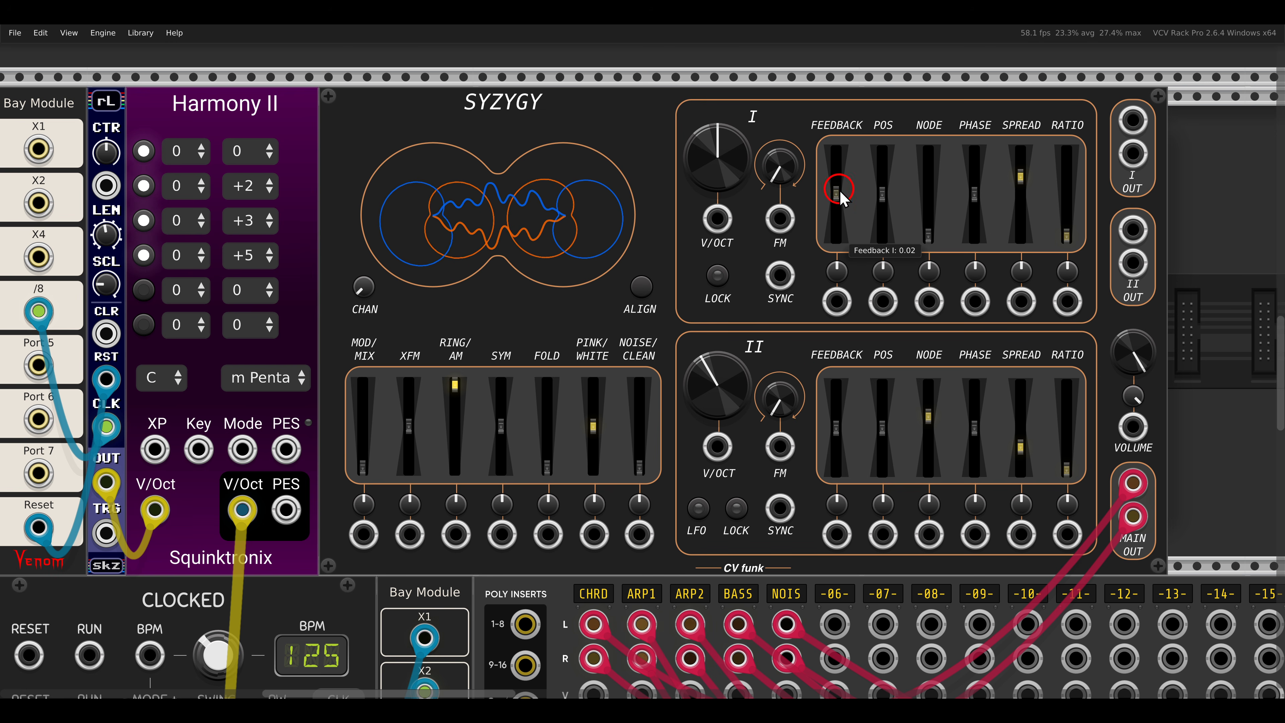
mouse_move(833, 433)
mouse_down()
mouse_move(832, 458)
mouse_move(839, 387)
mouse_move(842, 435)
mouse_move(835, 420)
mouse_up()
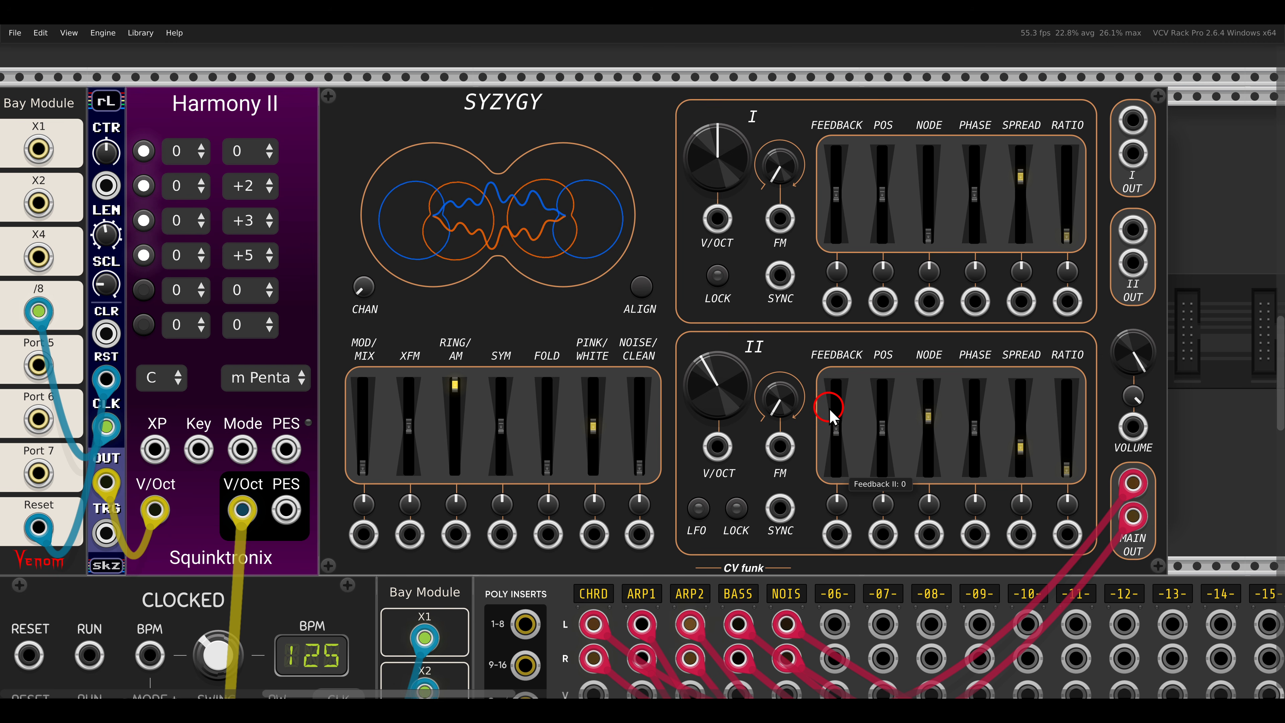
Add a Super Wonk module between Harmony II and Syzygy and close the remaining gap in the row.
scroll(829, 409, down, 3)
drag(602, 233, 1009, 219)
right_click(659, 290)
click(146, 92)
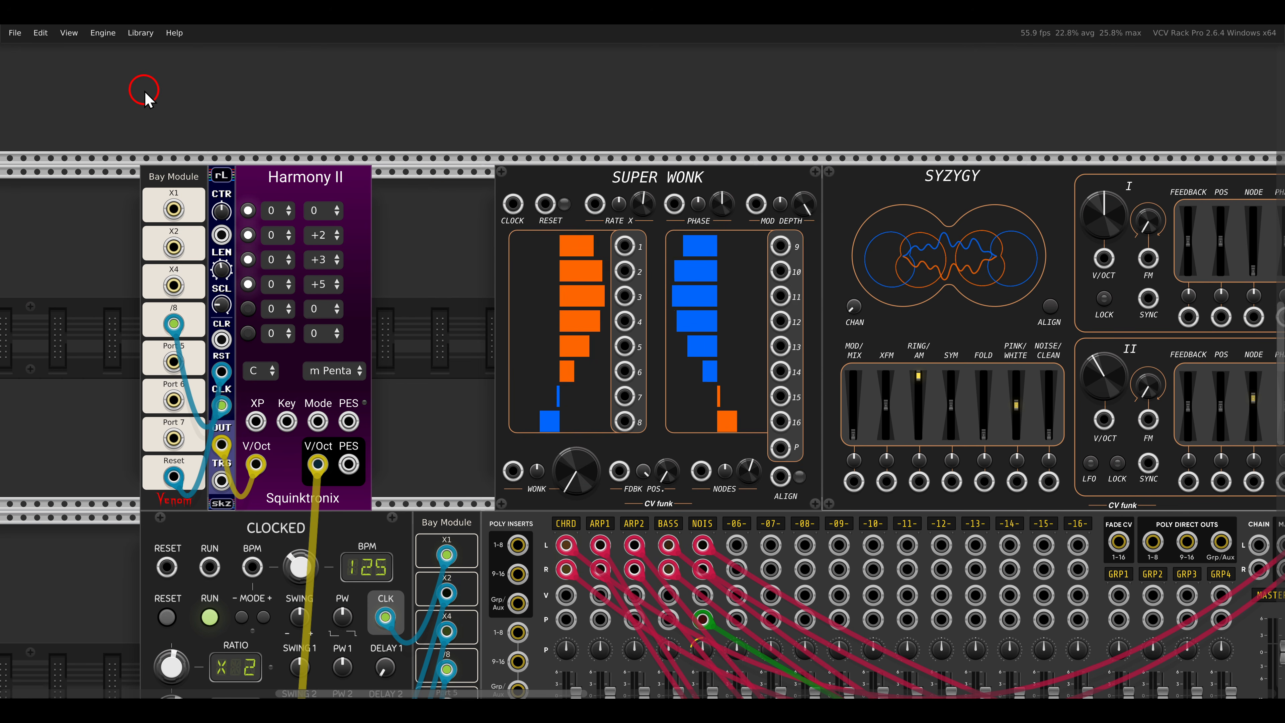
drag(145, 92, 445, 238)
drag(891, 197, 756, 300)
drag(810, 372, 669, 346)
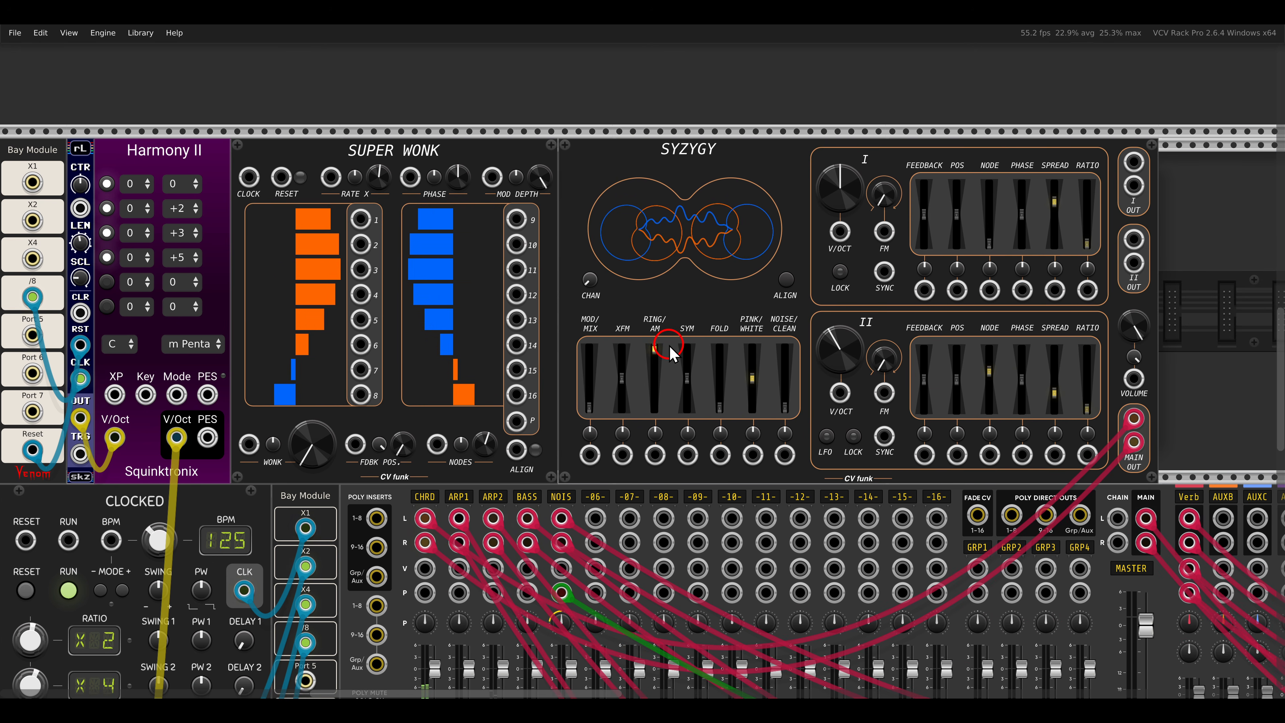
Patch Super Wonk outputs 1 and 2 to Syzygy's Feedback I and II inputs, raising their attenuverters, I to about 0.29.
scroll(672, 353, up, 2)
scroll(706, 321, up, 1)
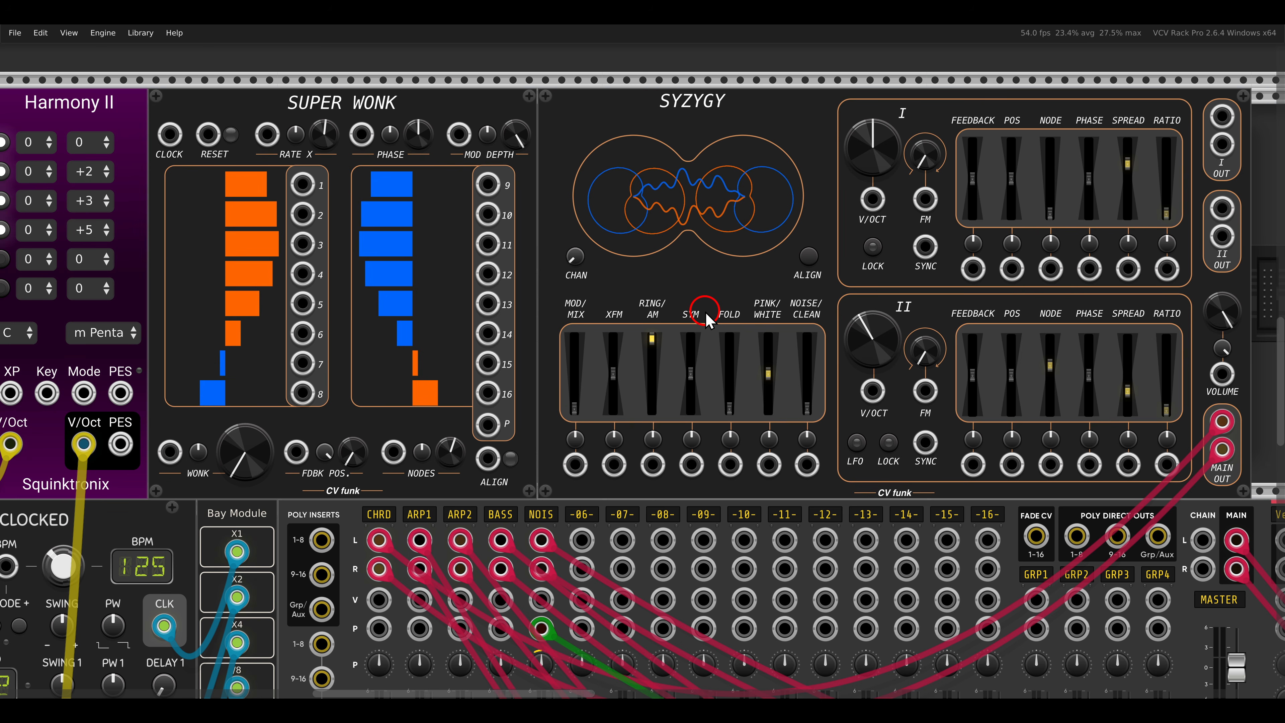
drag(302, 184, 972, 268)
drag(973, 464, 303, 214)
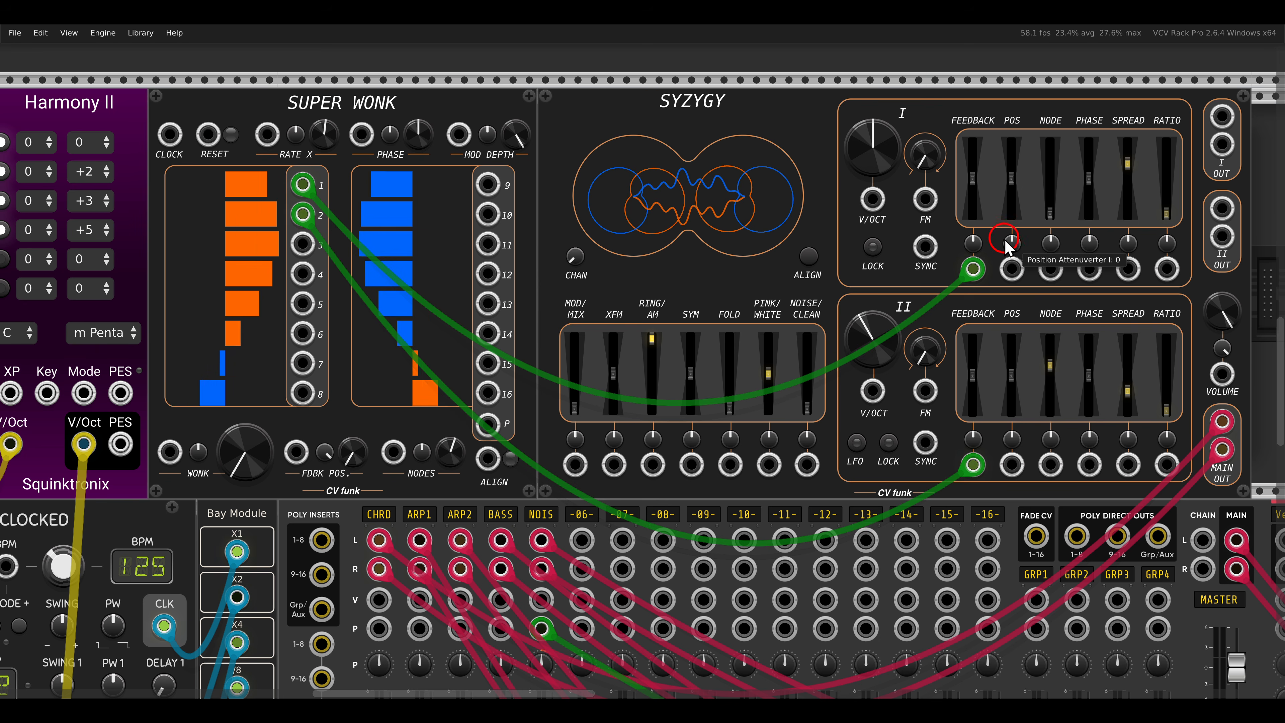
drag(973, 241, 976, 223)
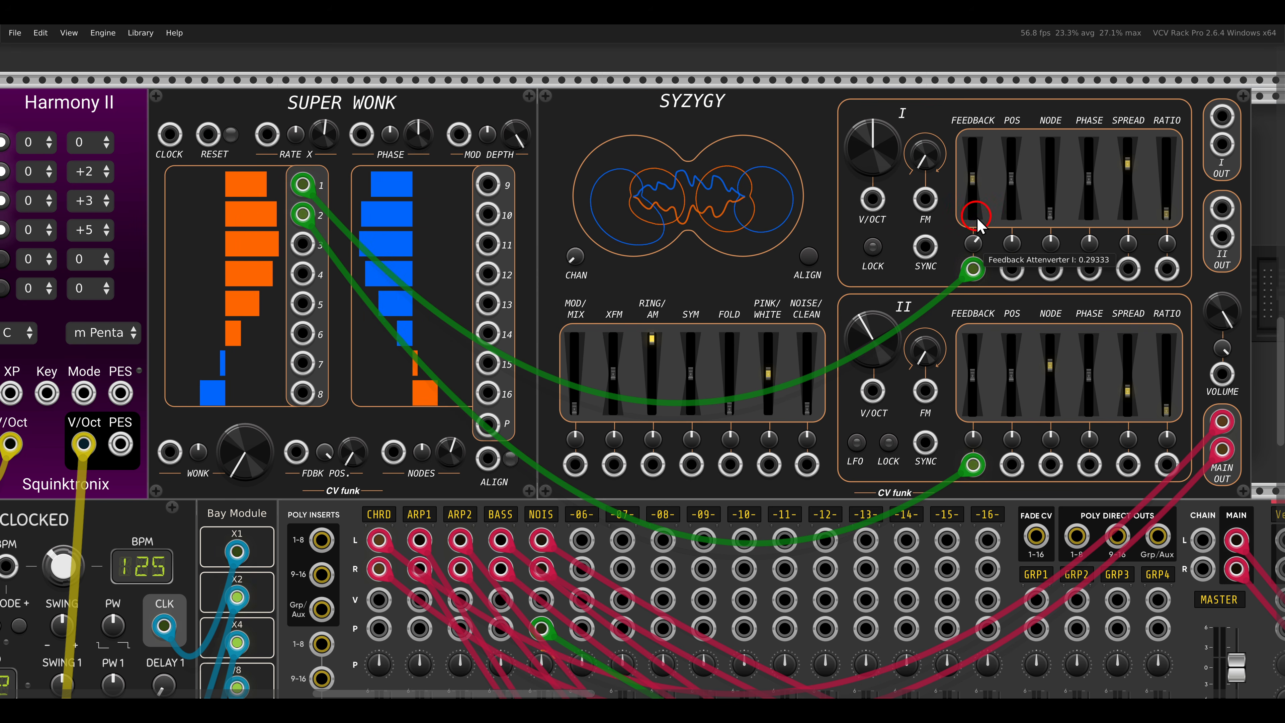
drag(972, 438, 966, 405)
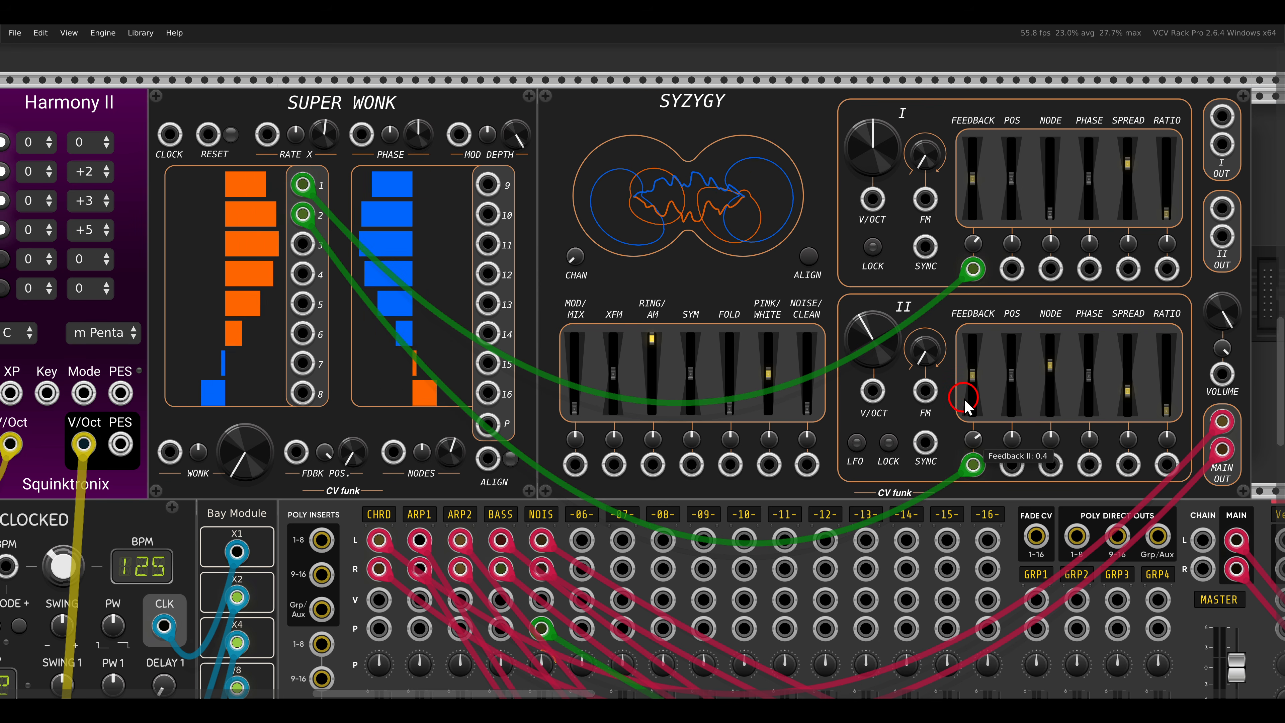
Lower Super Wonk's Rate X slightly and raise its Wonk amount.
drag(317, 133, 320, 152)
drag(254, 471, 256, 299)
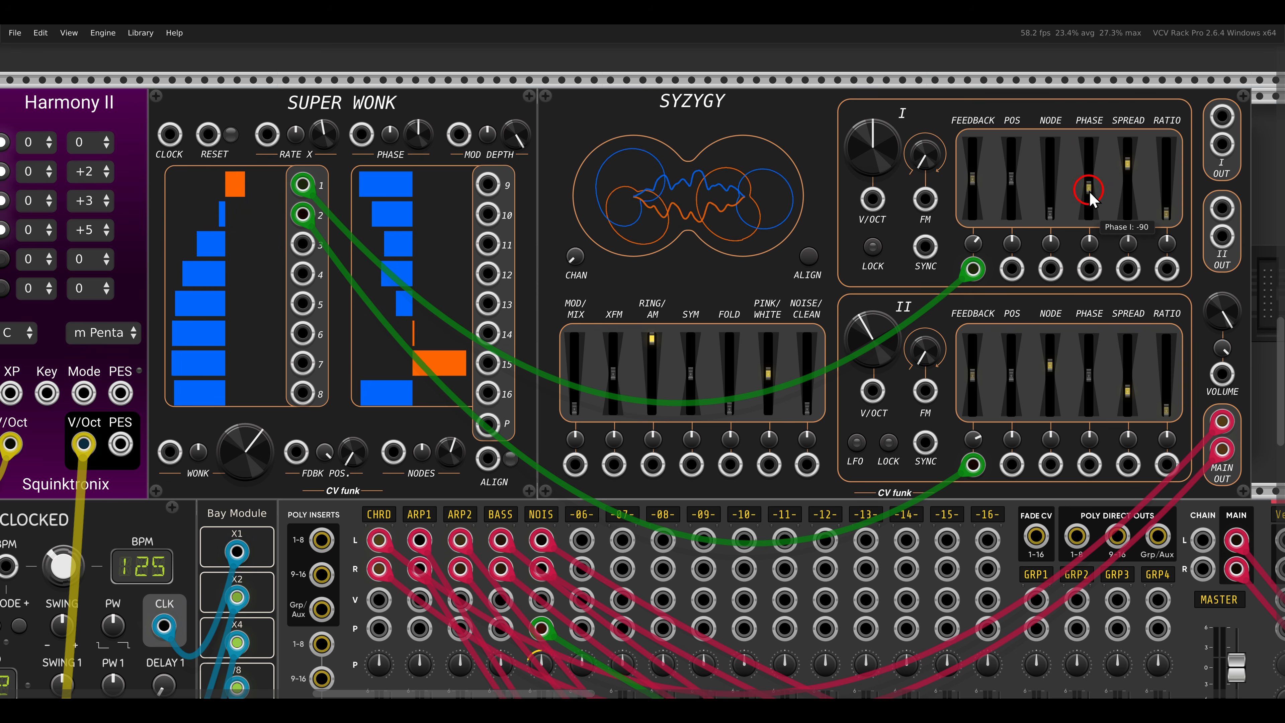
Patch Super Wonk outputs 3 and 4 to Syzygy's Phase I and Phase II inputs and raise the Phase attenuverters.
drag(309, 245, 1089, 269)
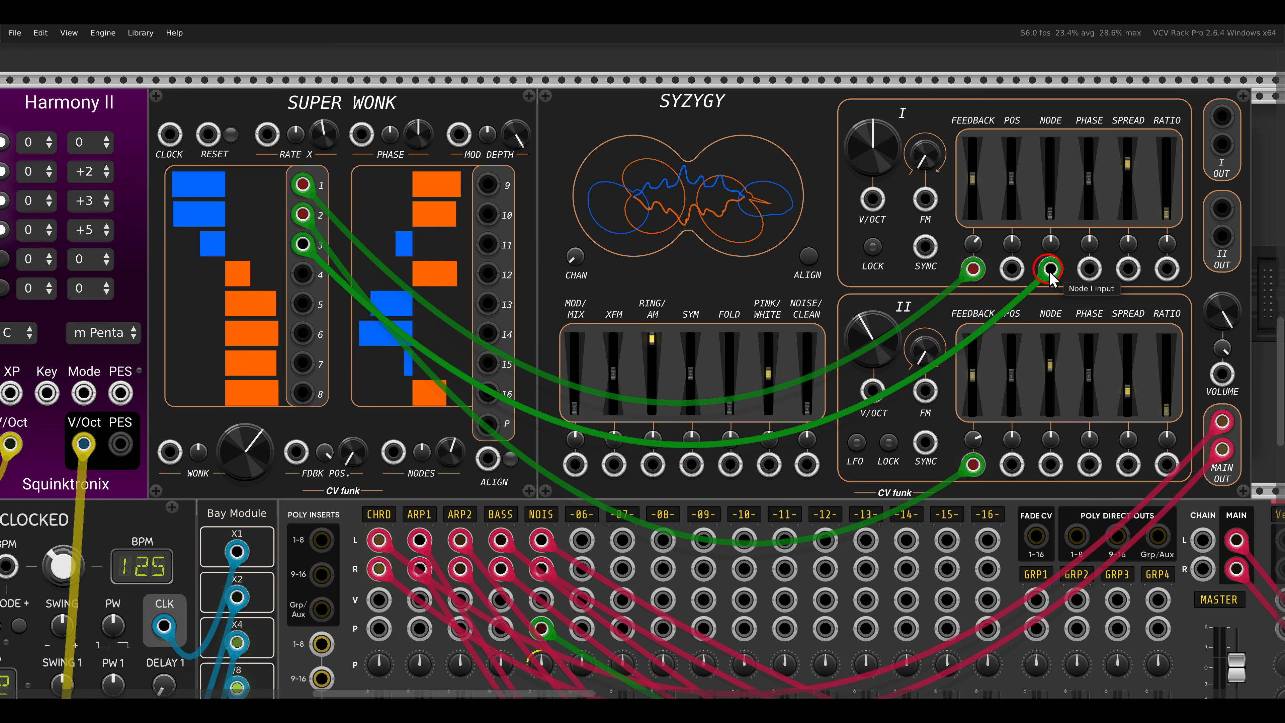
drag(1082, 478, 302, 274)
drag(1096, 246, 1080, 196)
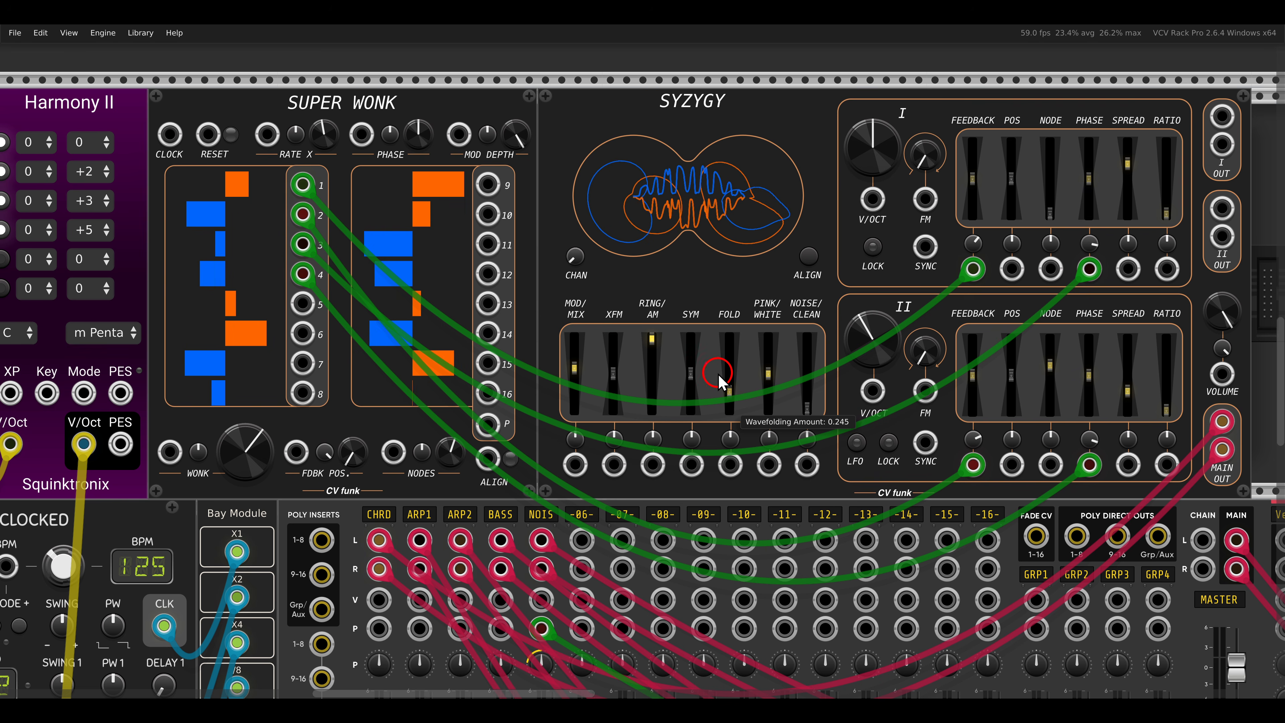
Patch Super Wonk output 5 to Syzygy's Fold input and output 6 to its Sym input, raising the Sym attenuverter.
drag(371, 351, 729, 463)
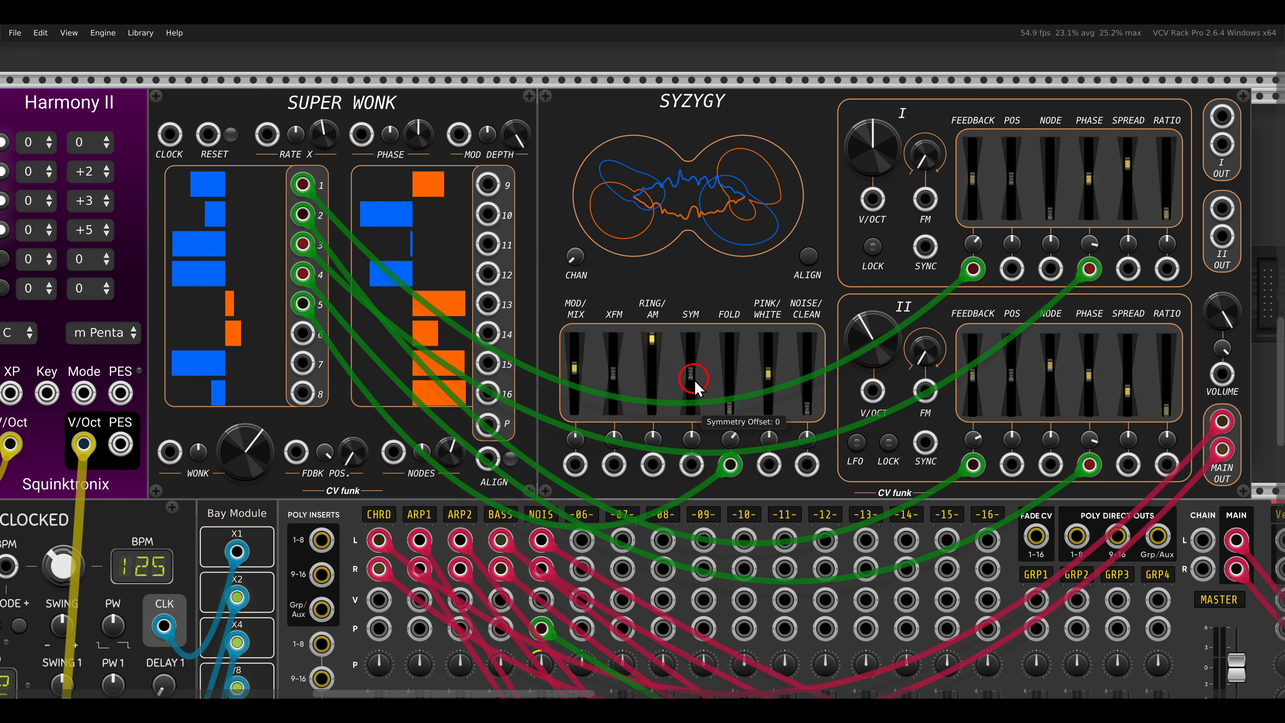
drag(691, 464, 302, 334)
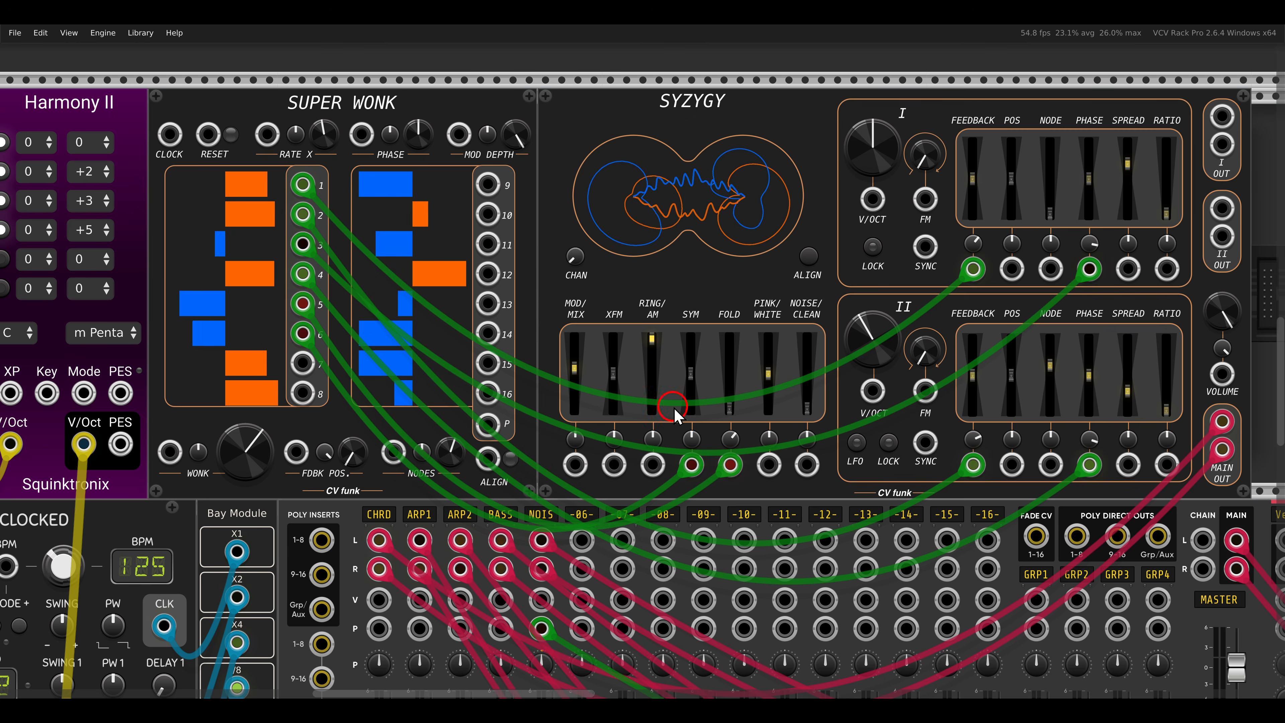
drag(691, 438, 679, 297)
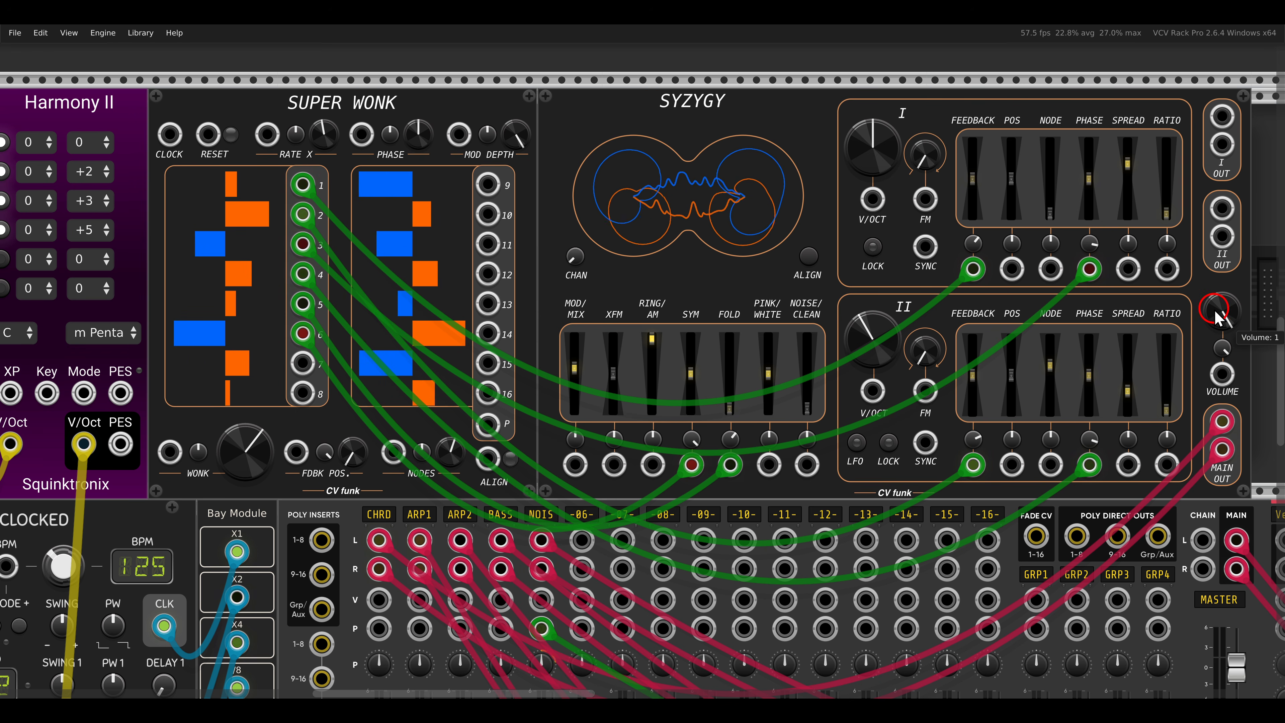
Patch Harmony II's V/Oct output to the V/Oct inputs of both Syzygy oscillators.
scroll(660, 330, left, 6)
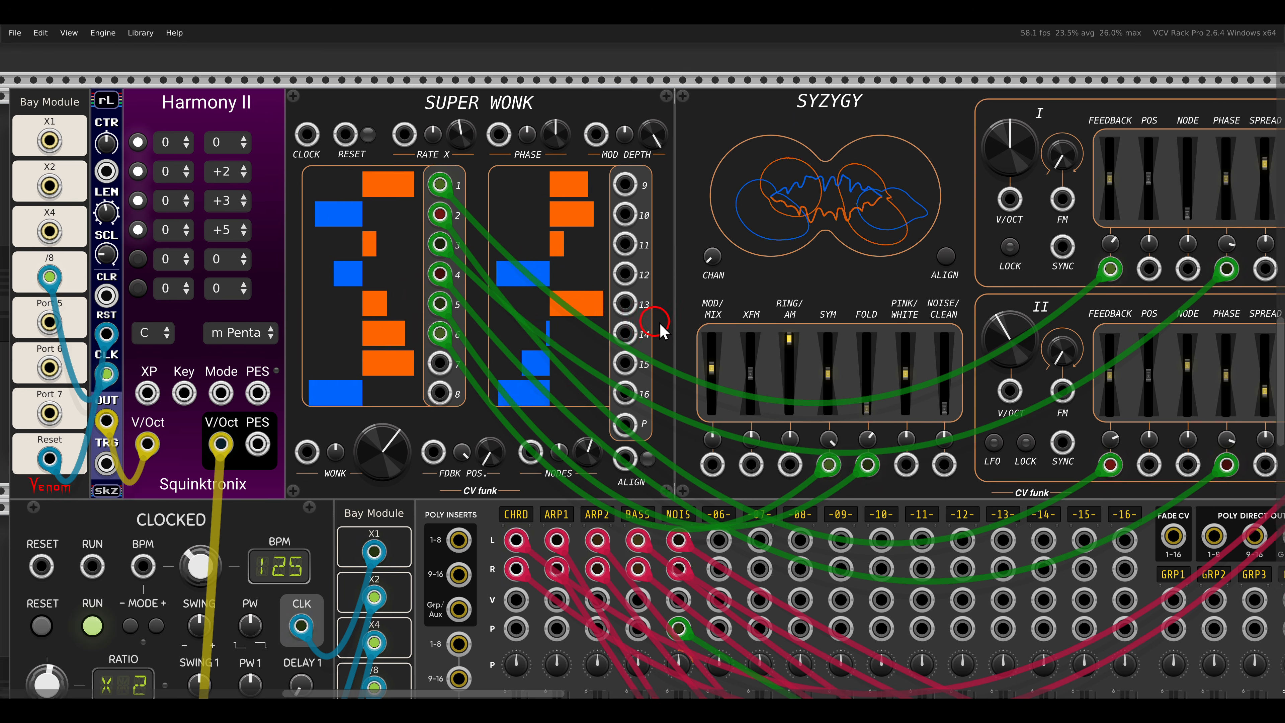
scroll(700, 310, down, 1)
scroll(700, 310, right, 1)
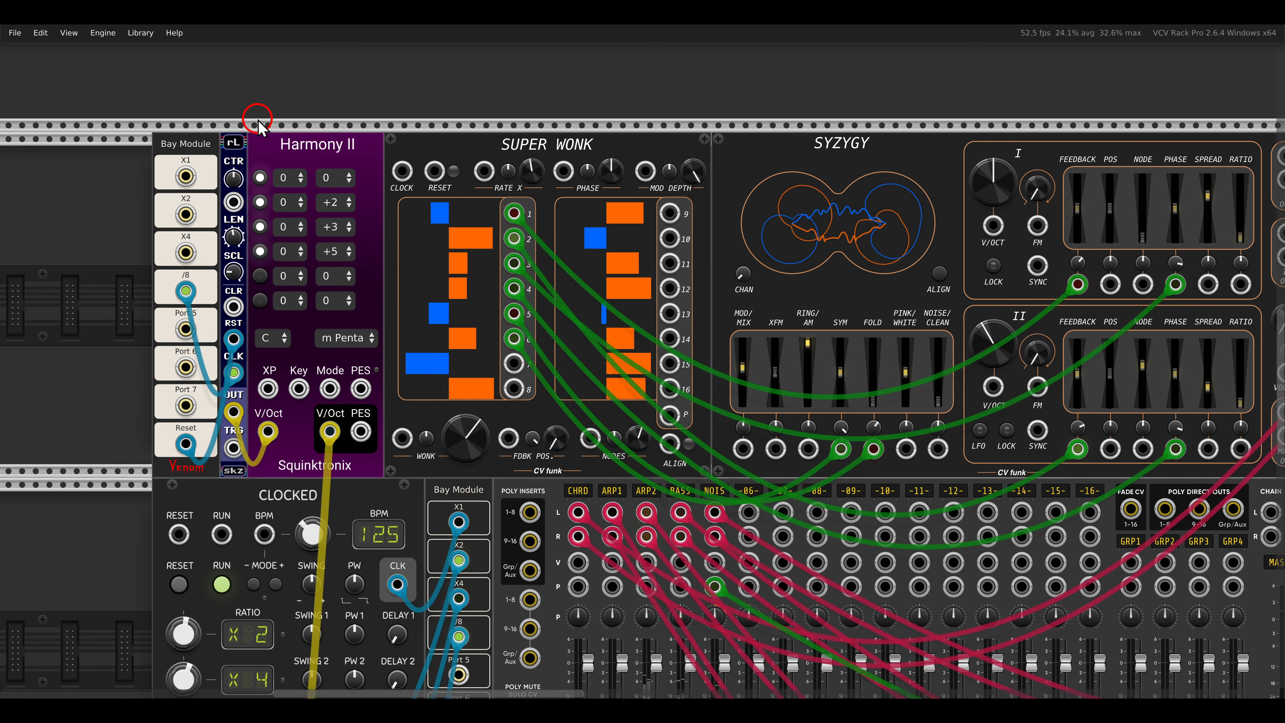
drag(257, 119, 383, 182)
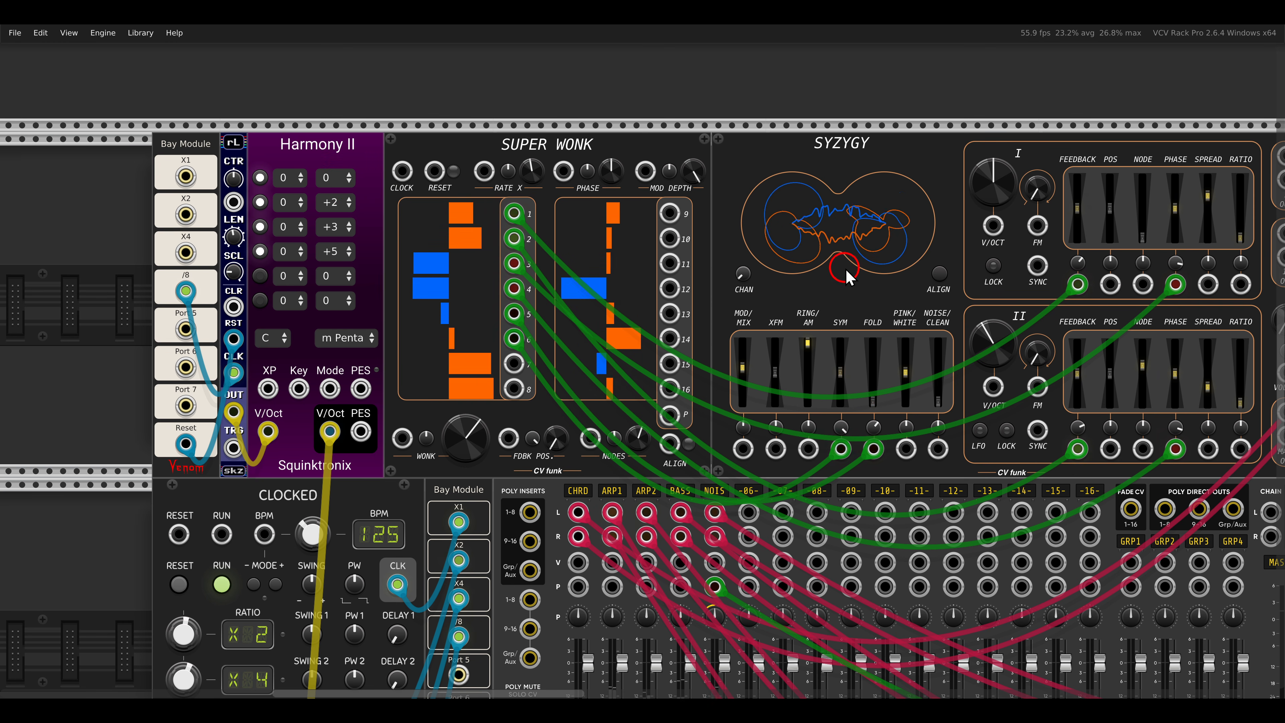
drag(848, 272, 763, 260)
drag(907, 214, 909, 378)
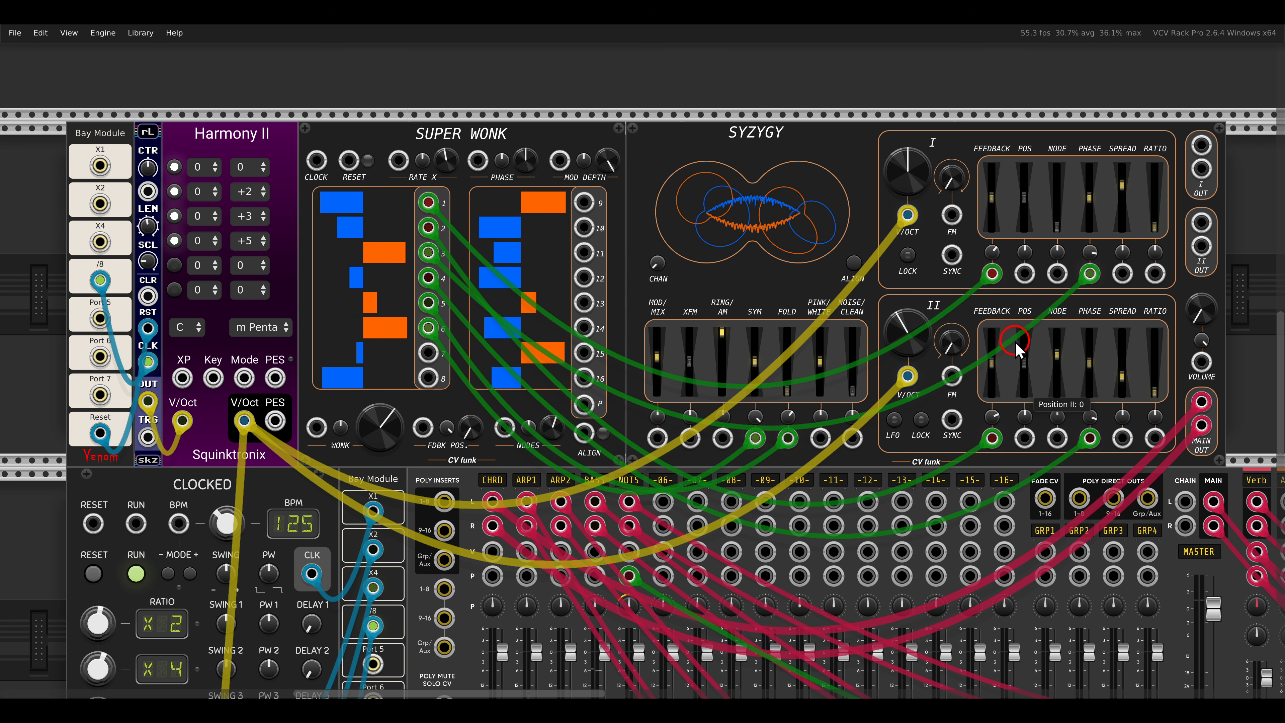
Set Syzygy's Volume to about 0.19.
drag(955, 294, 846, 296)
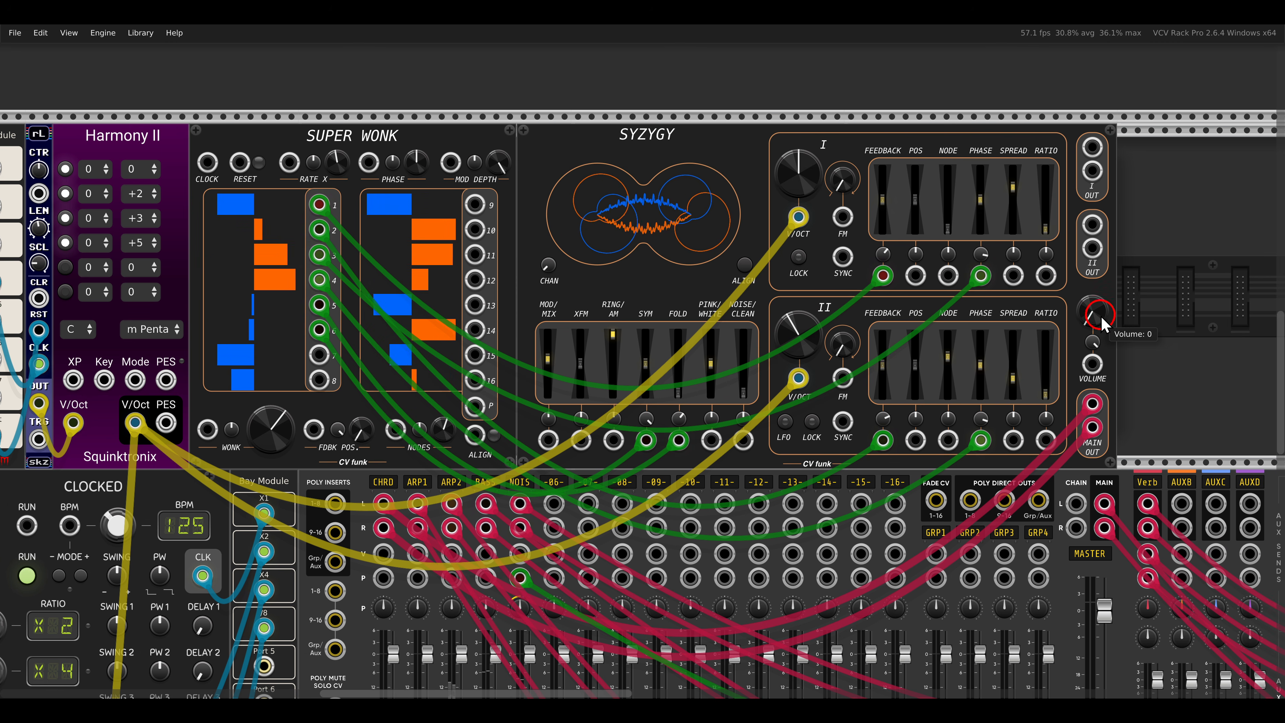
drag(1099, 314, 1093, 300)
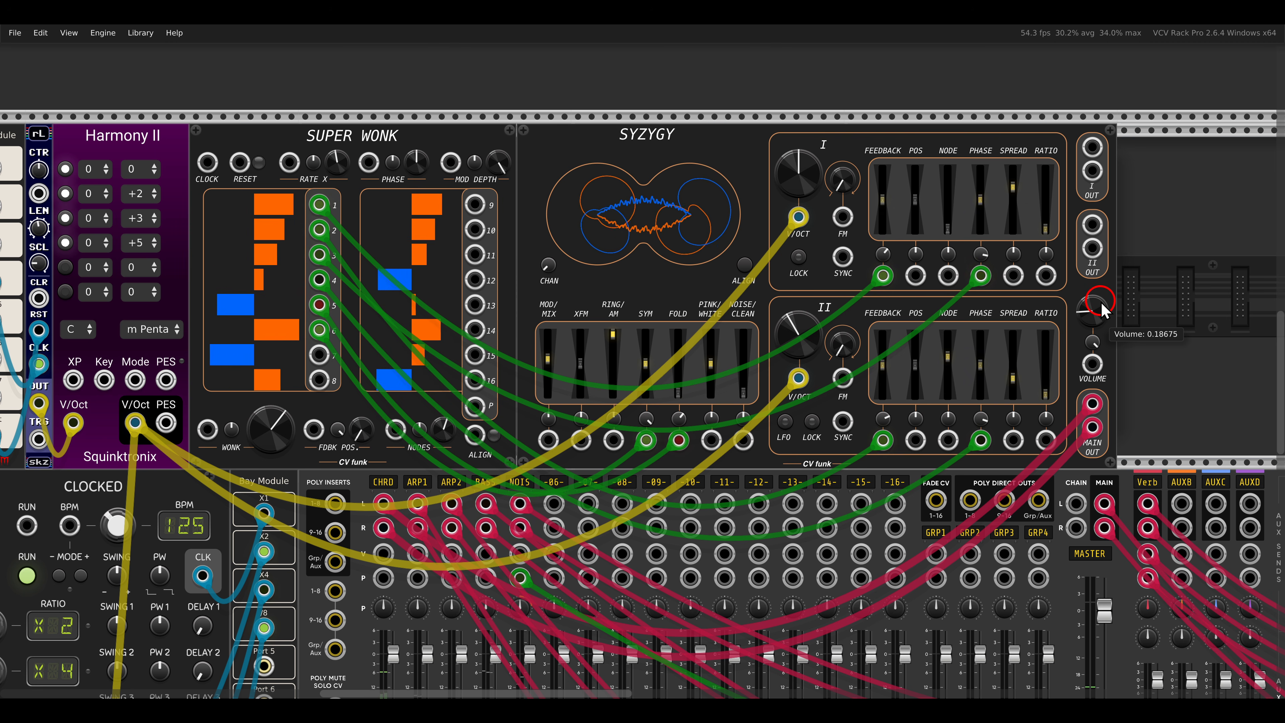
drag(1104, 310, 1101, 320)
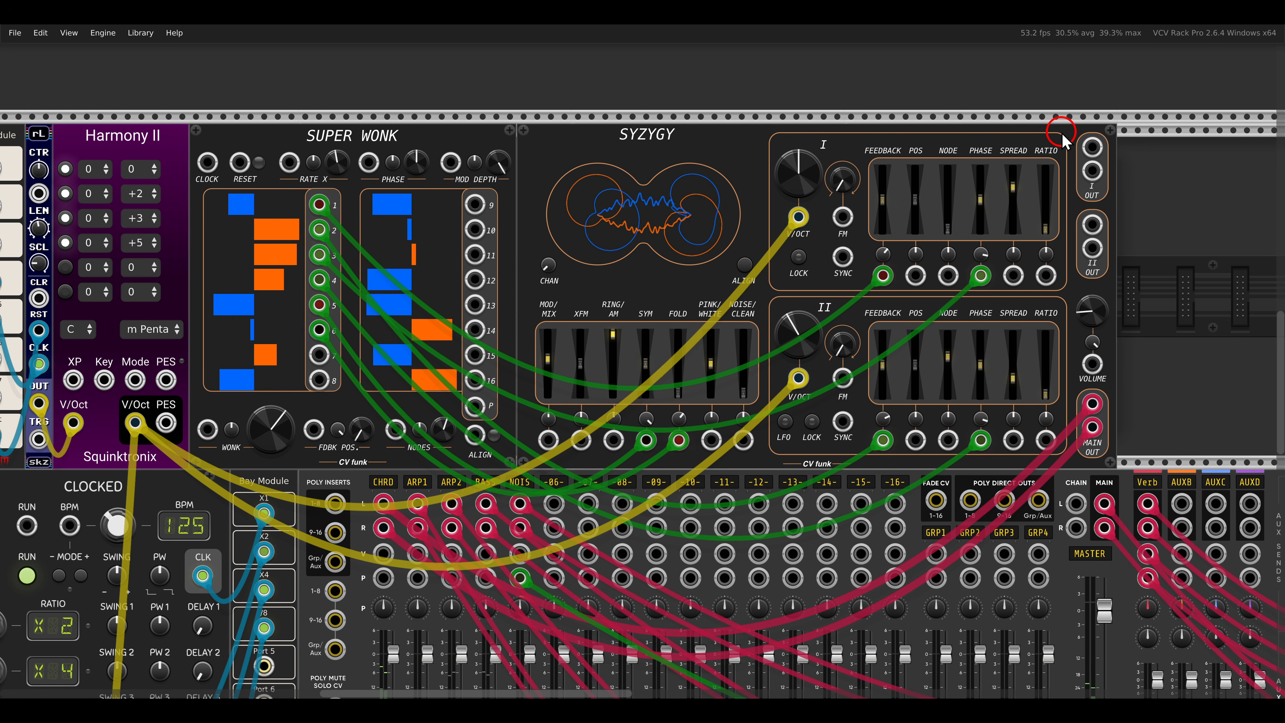
Examine Syzygy's separate I and II outputs, then the second Syzygy with its Arpeggiator, Main Out, Super Wonk and filter connections.
drag(1102, 255, 1122, 292)
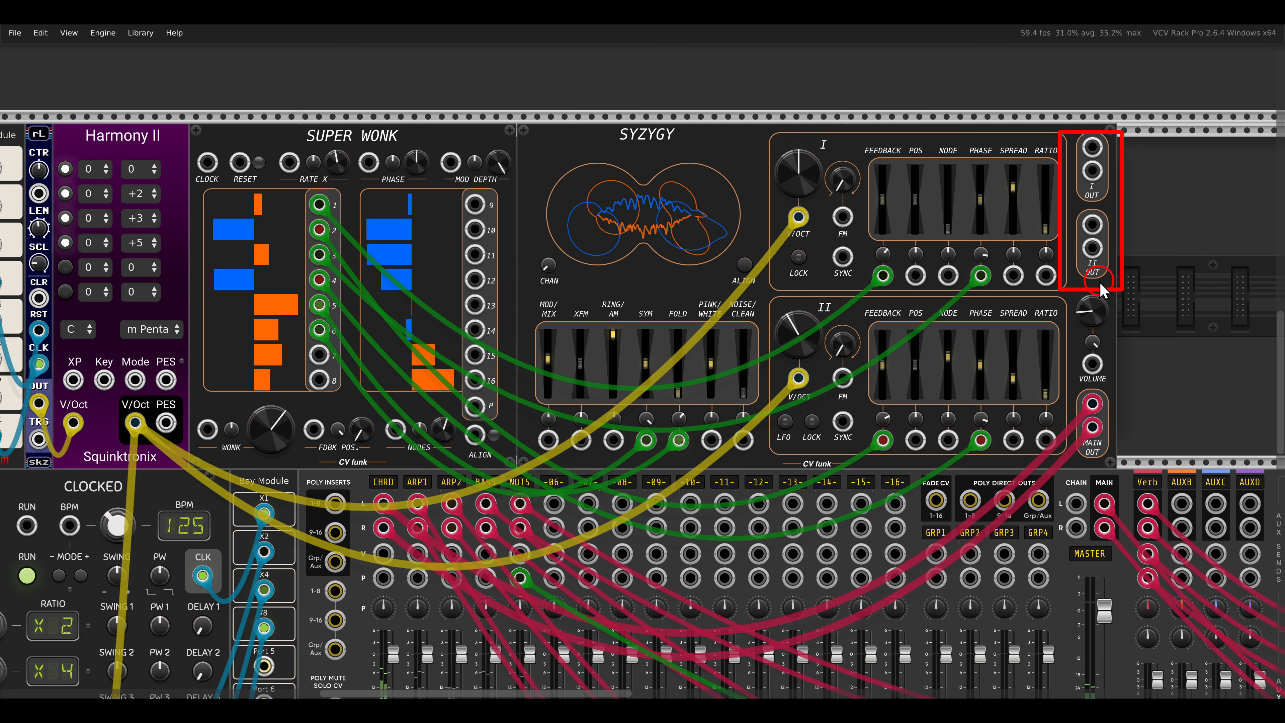
scroll(679, 299, down, 20)
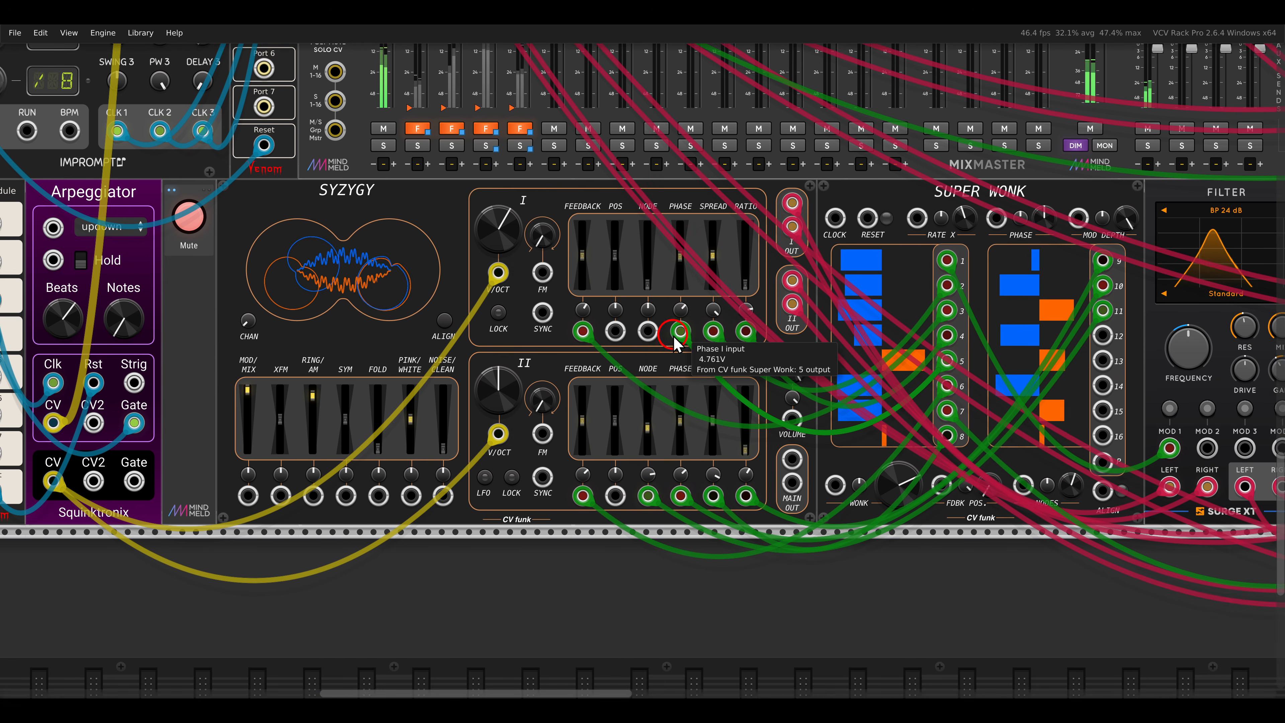
drag(675, 336, 761, 316)
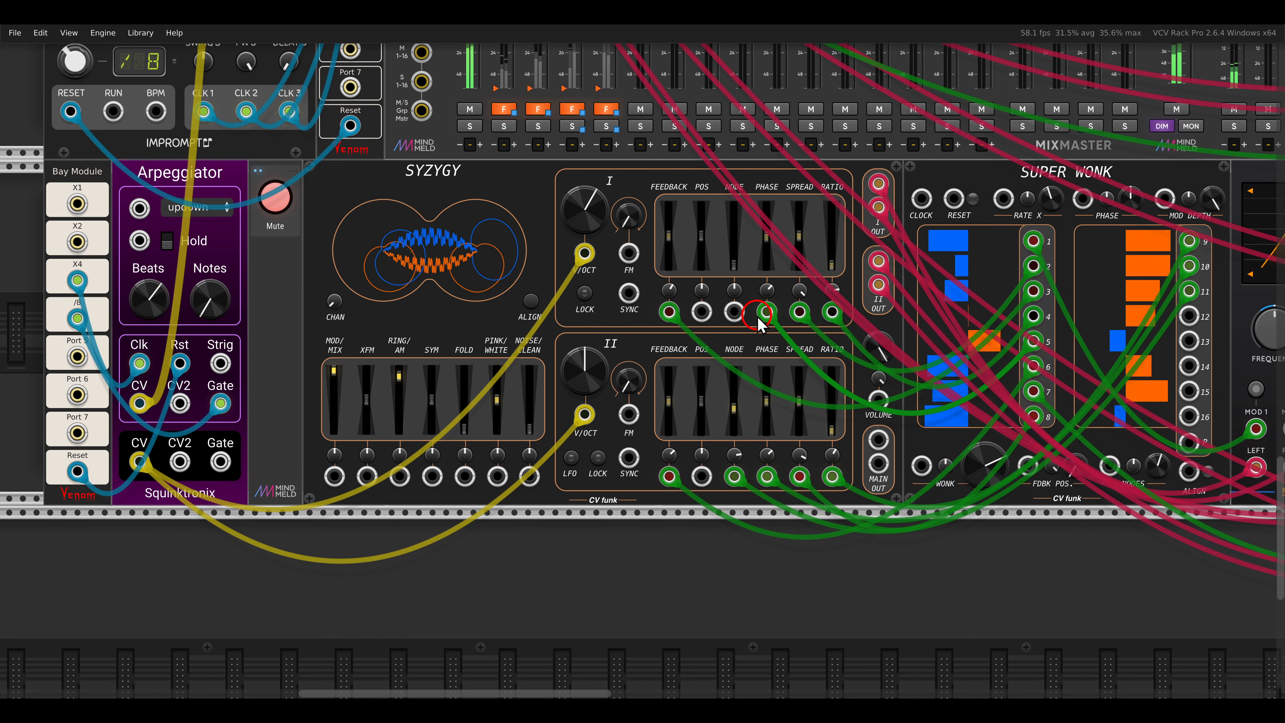
drag(116, 154, 233, 193)
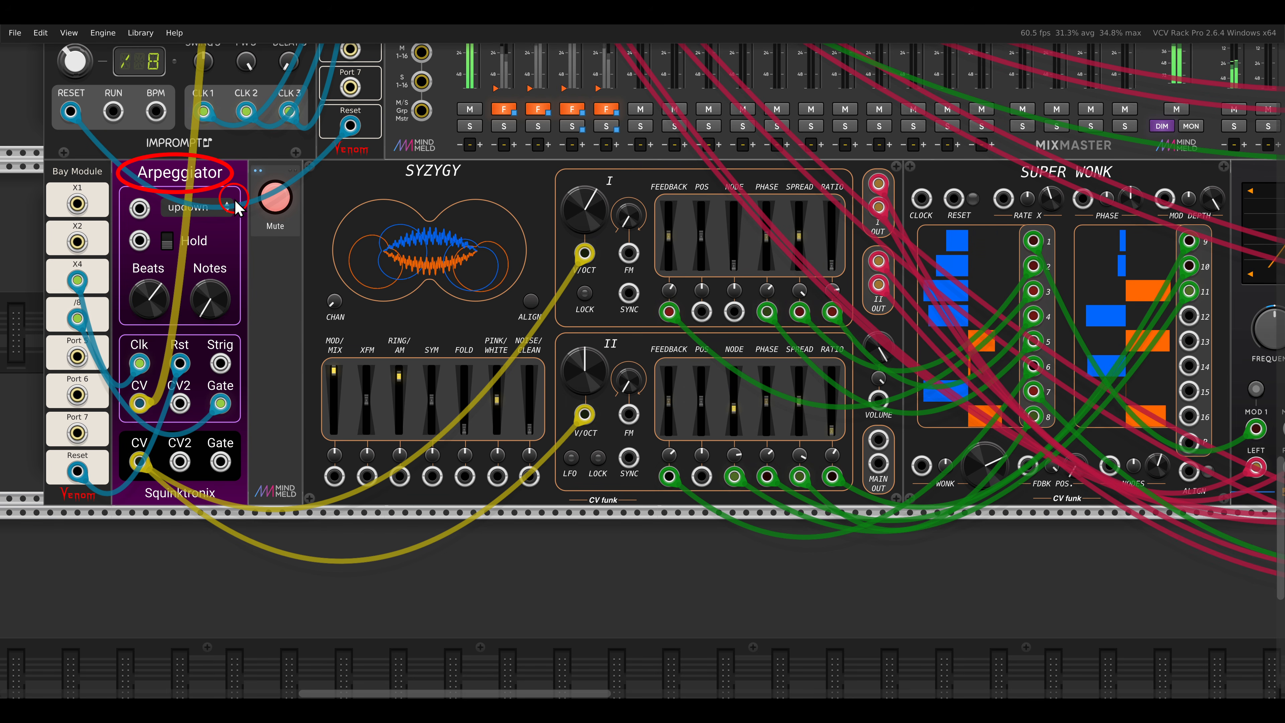
key(Escape)
scroll(642, 283, right, 3)
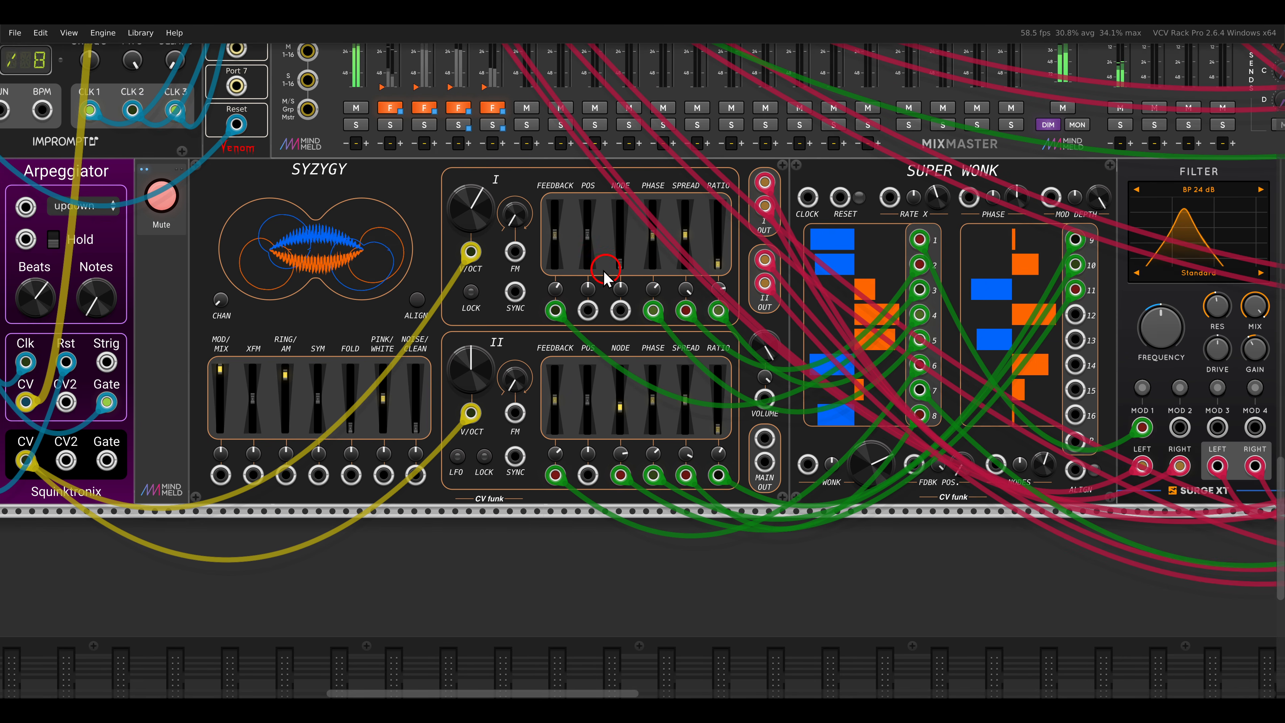
drag(668, 414, 742, 521)
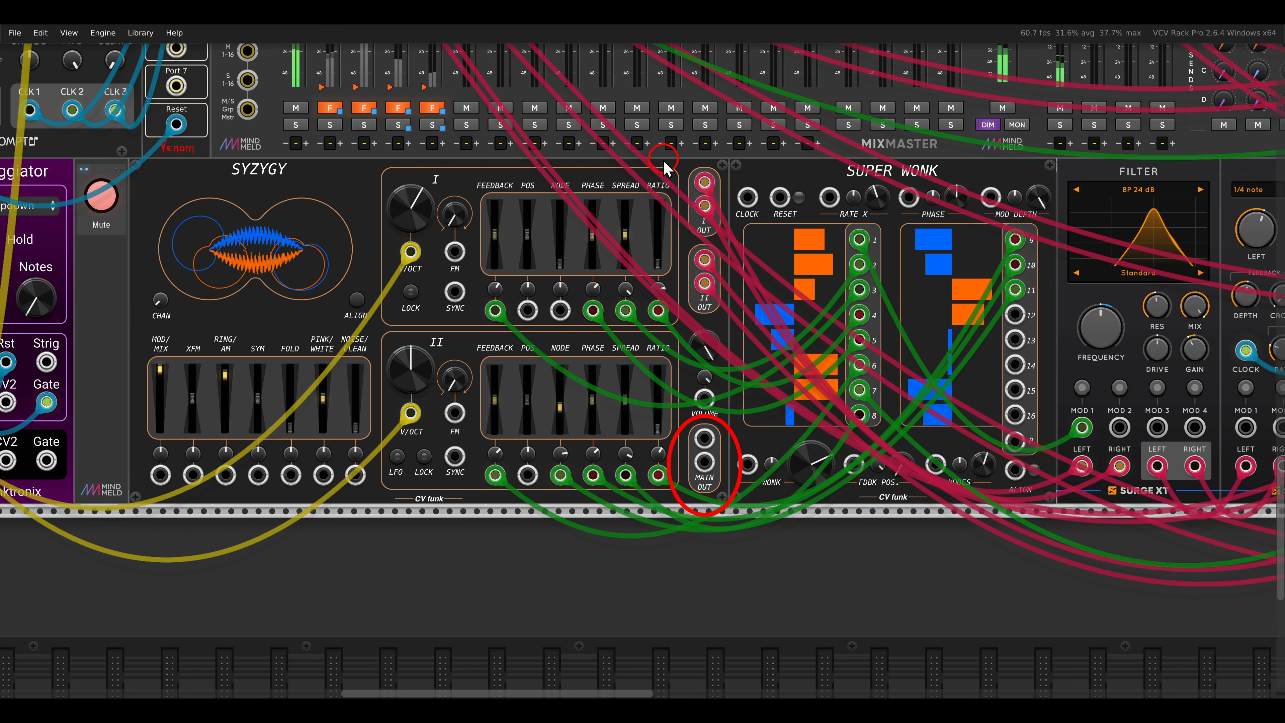
drag(783, 315, 554, 311)
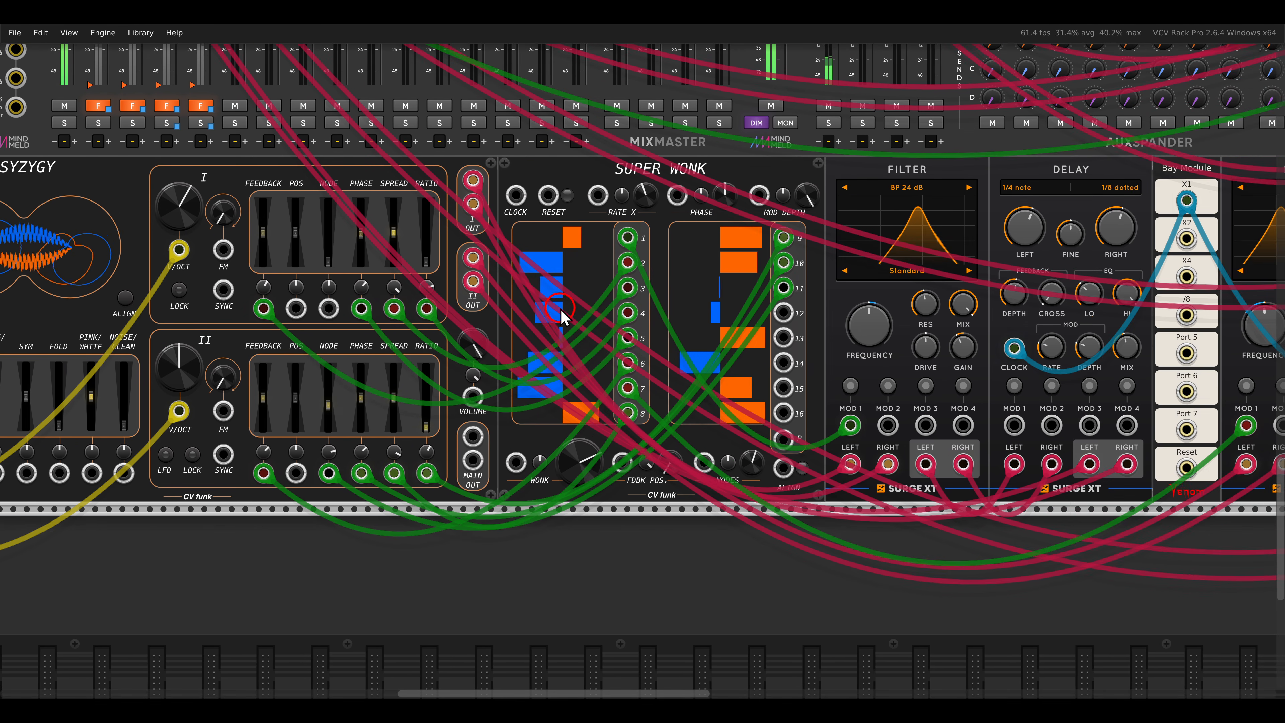
Examine the filter, delay, second filter and echo modules beside Super Wonk, then review the arpeggiated and chord Syzygy voices.
scroll(561, 310, down, 1)
drag(749, 310, 470, 306)
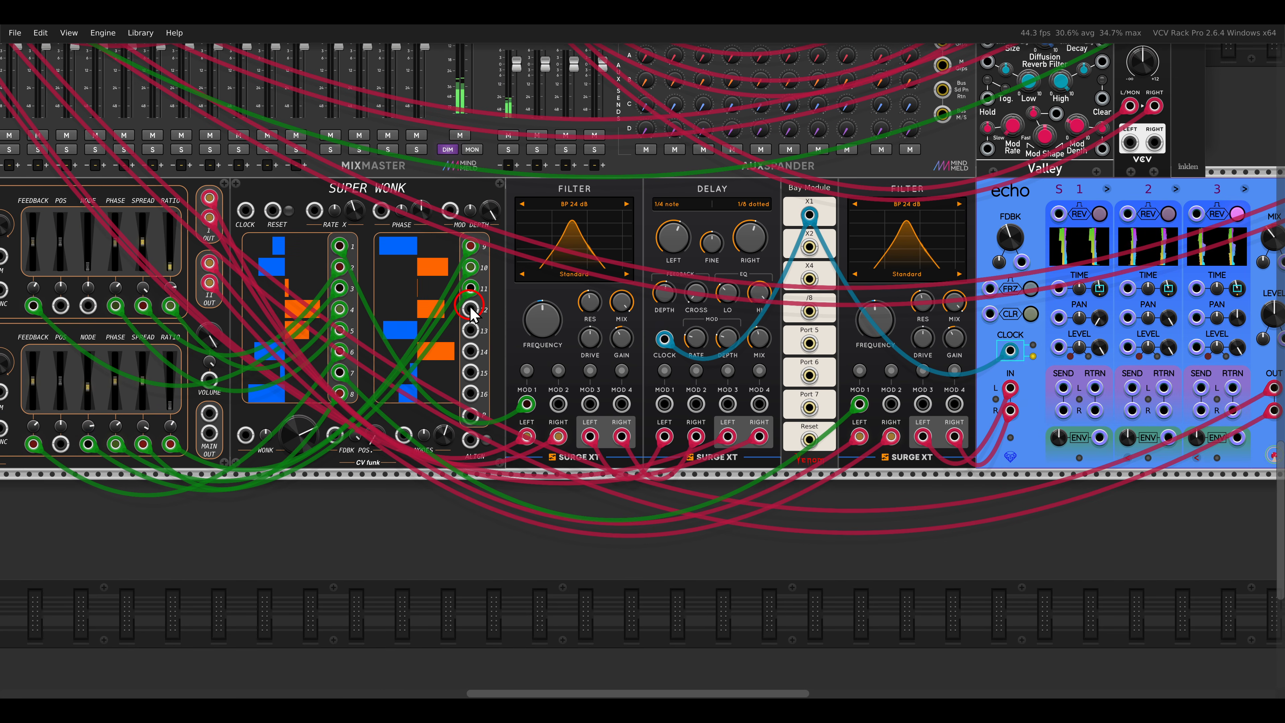
drag(478, 170, 637, 295)
drag(653, 169, 772, 300)
drag(815, 158, 958, 298)
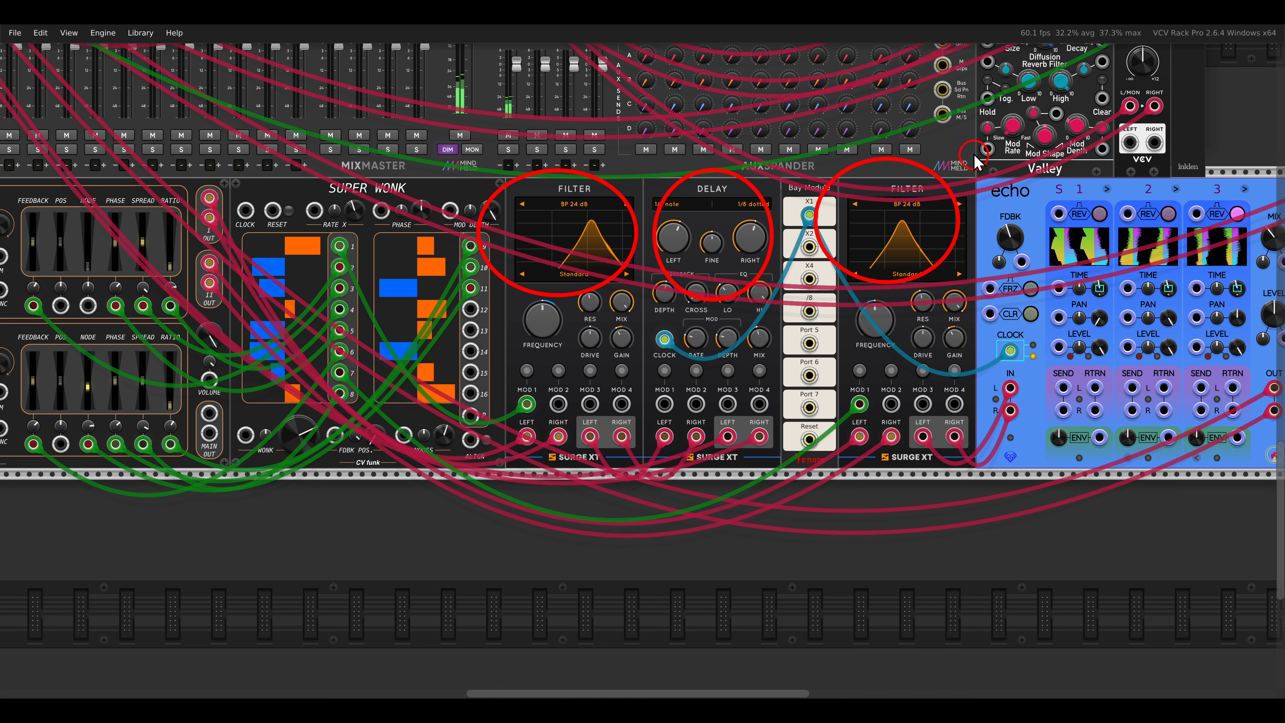
drag(975, 158, 1086, 279)
key(Escape)
scroll(331, 278, left, 6)
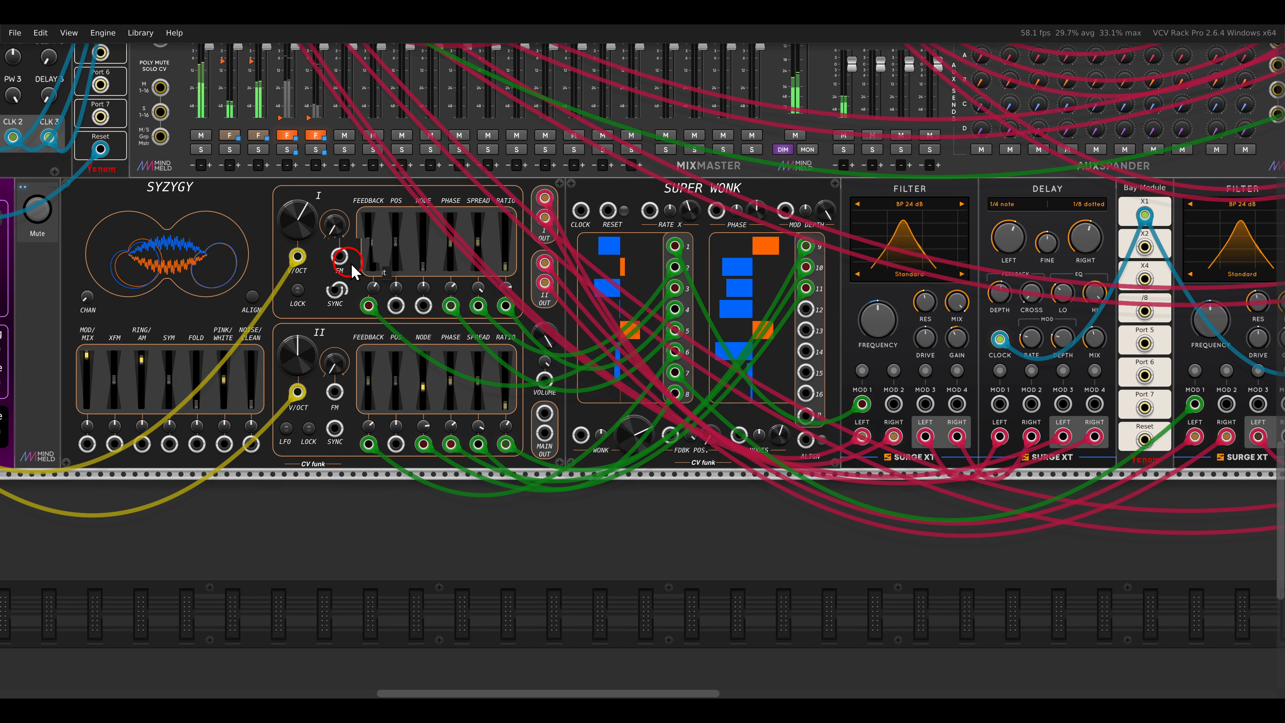
scroll(443, 247, left, 3)
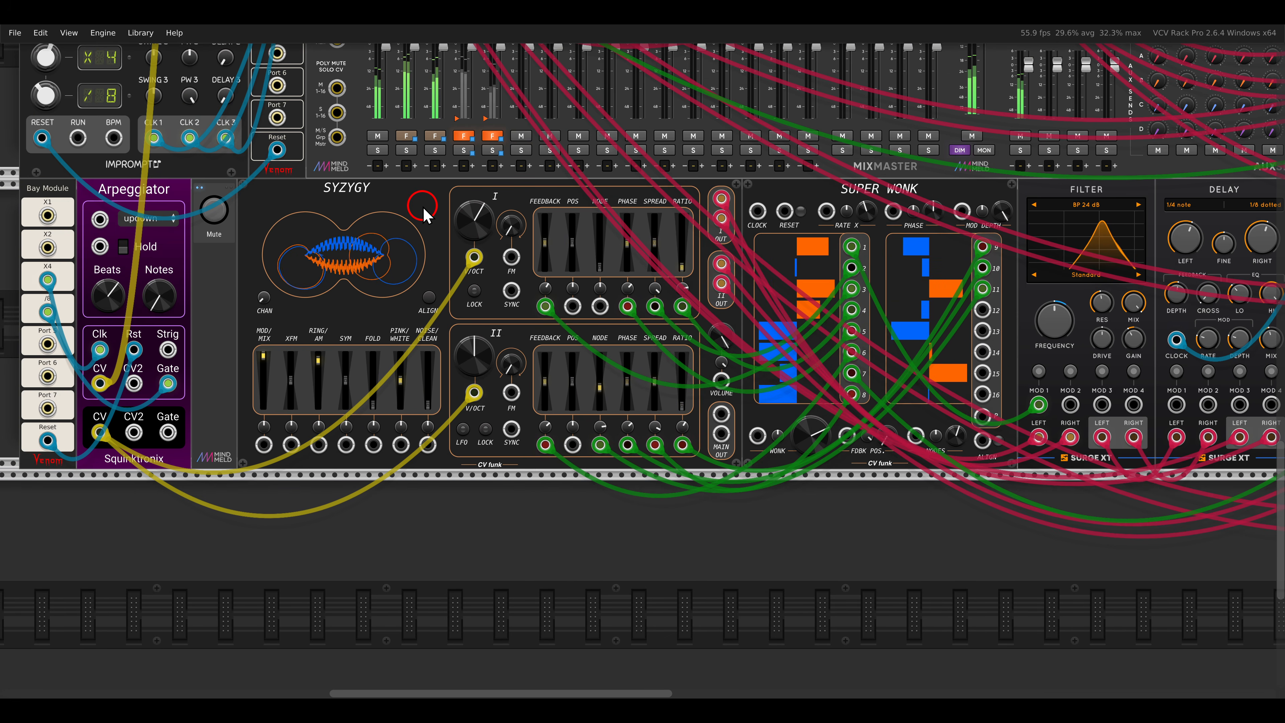
scroll(425, 212, up, 1)
scroll(425, 213, up, 6)
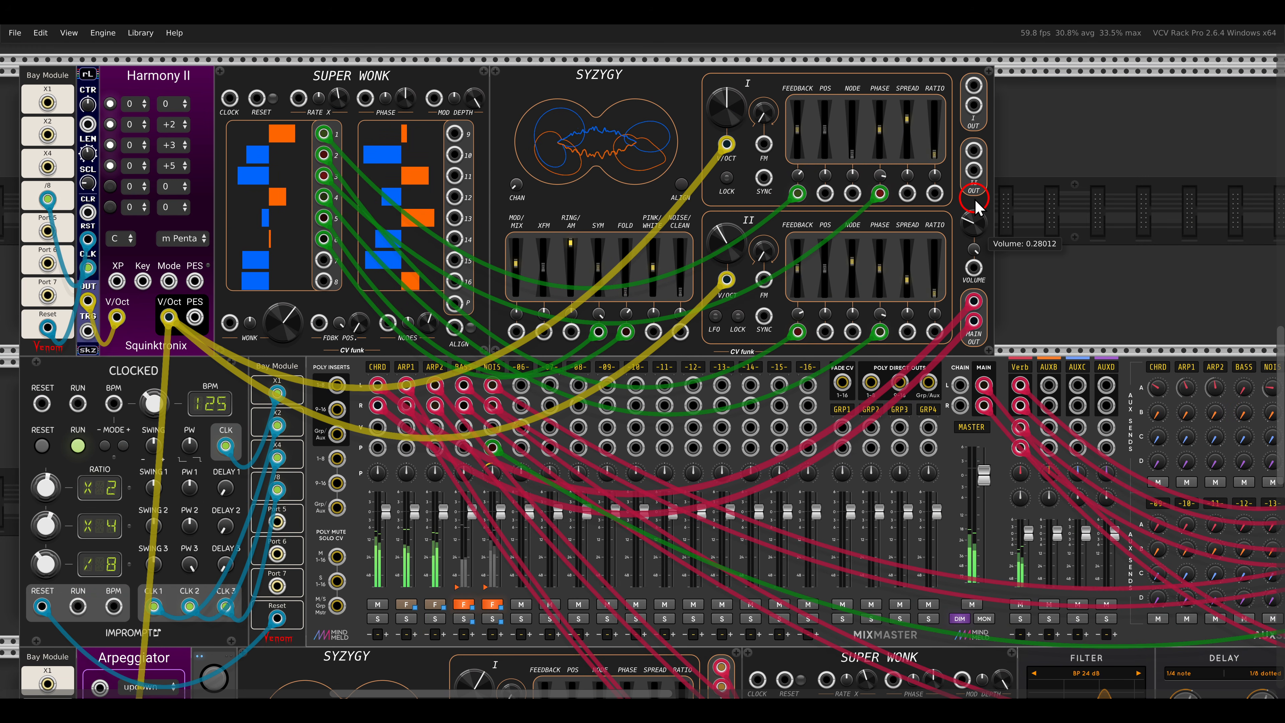
scroll(660, 358, down, 6)
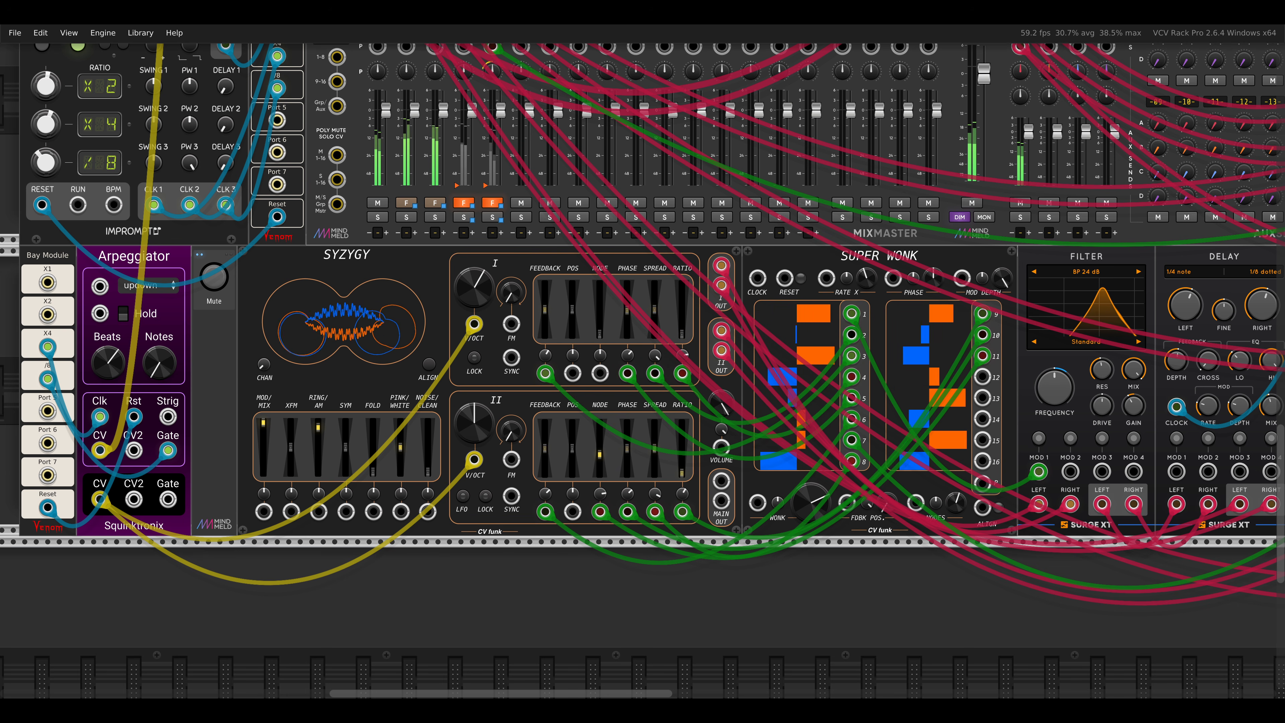
Unmute and solo the Syzygy voice driven by trigSeq and the ADSR EG modules.
drag(893, 273, 407, 469)
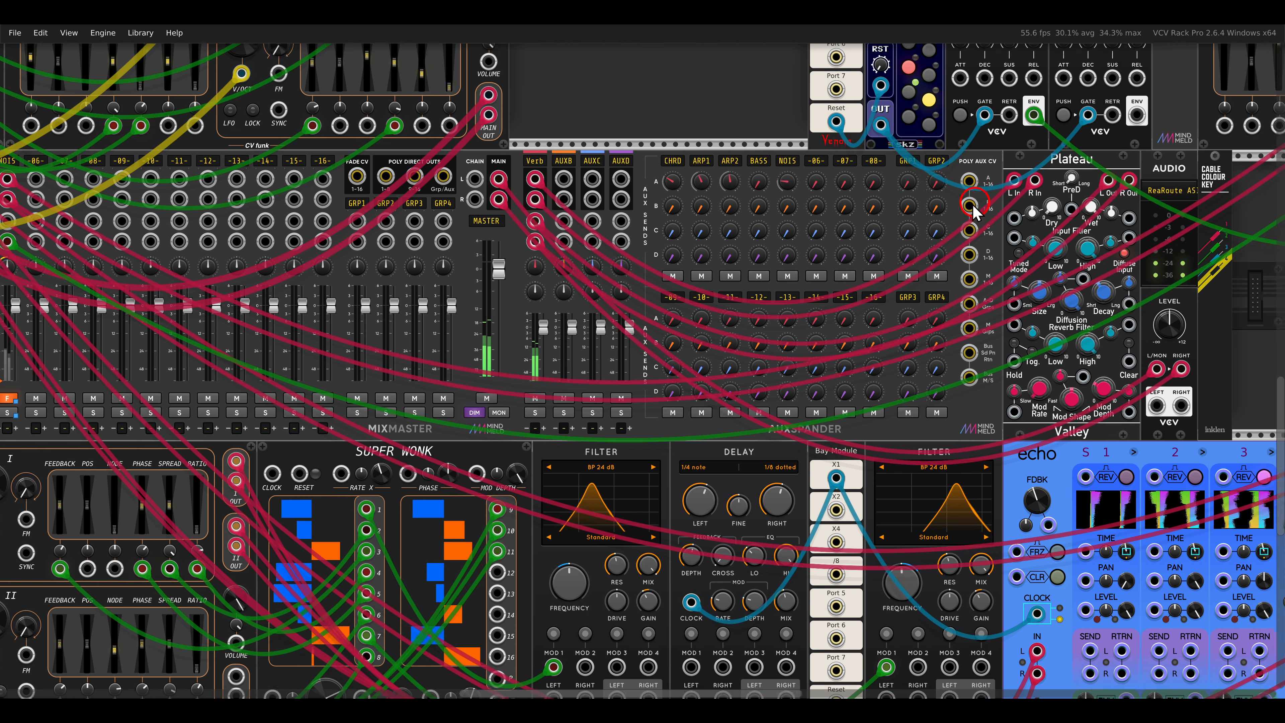
drag(979, 207, 349, 460)
drag(737, 364, 658, 365)
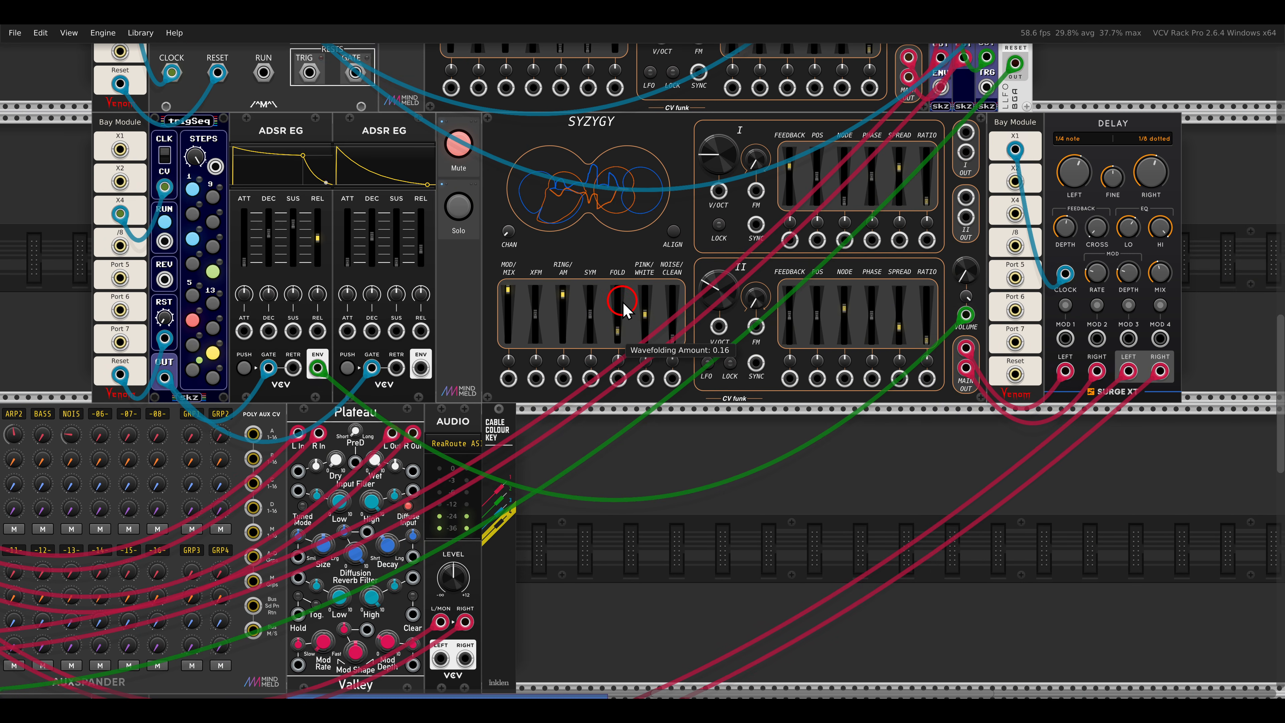
scroll(619, 304, up, 1)
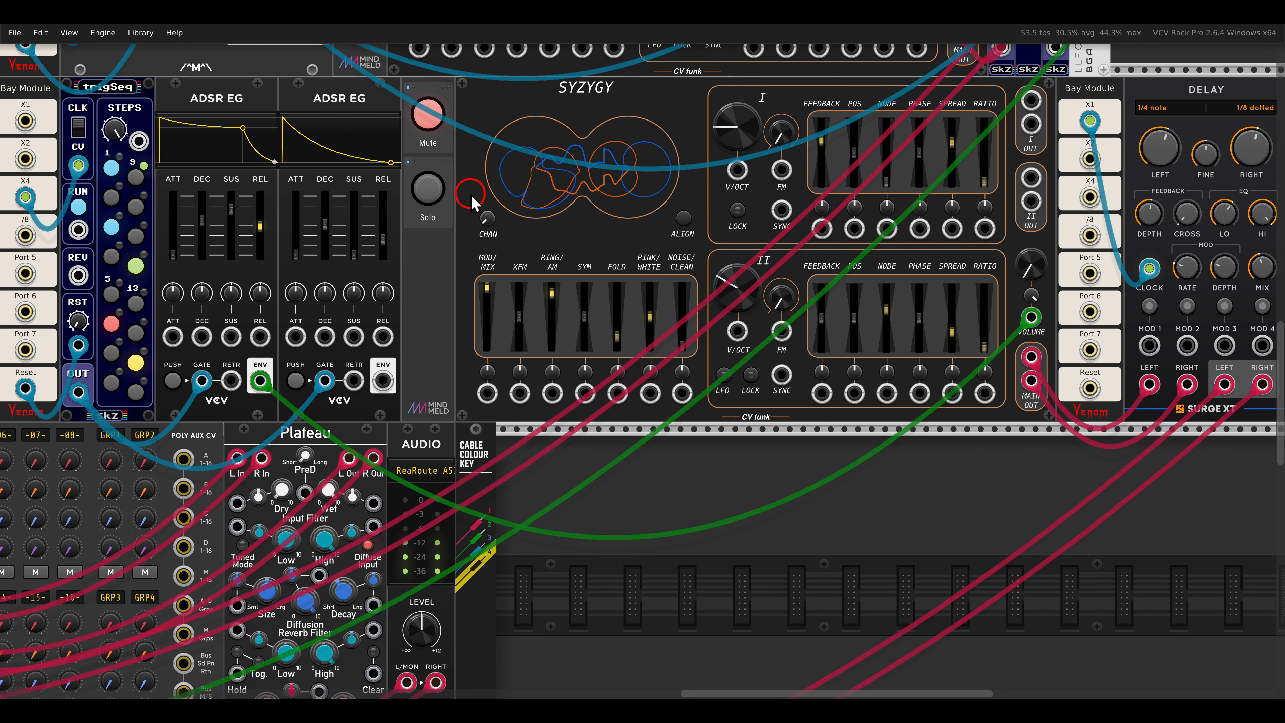
click(428, 188)
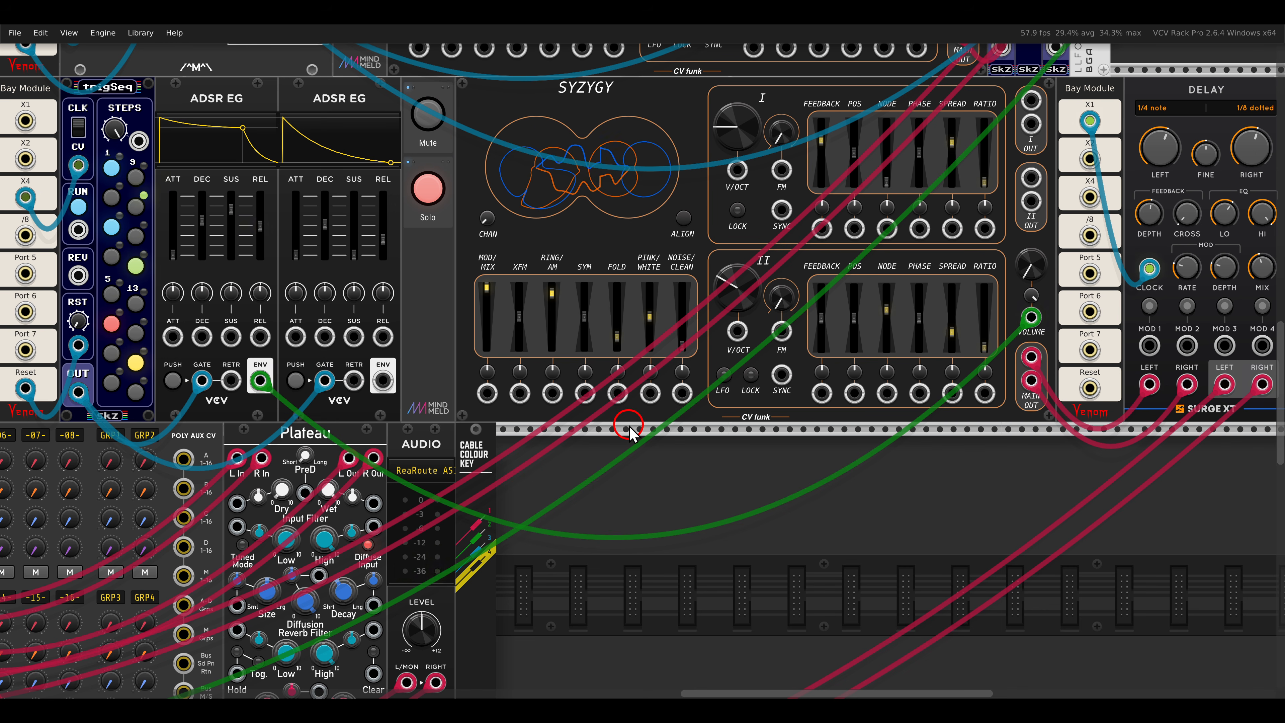
Examine trigSeq as the trigger source and the envelope connection to the soloed Syzygy's Volume input.
drag(621, 428, 648, 429)
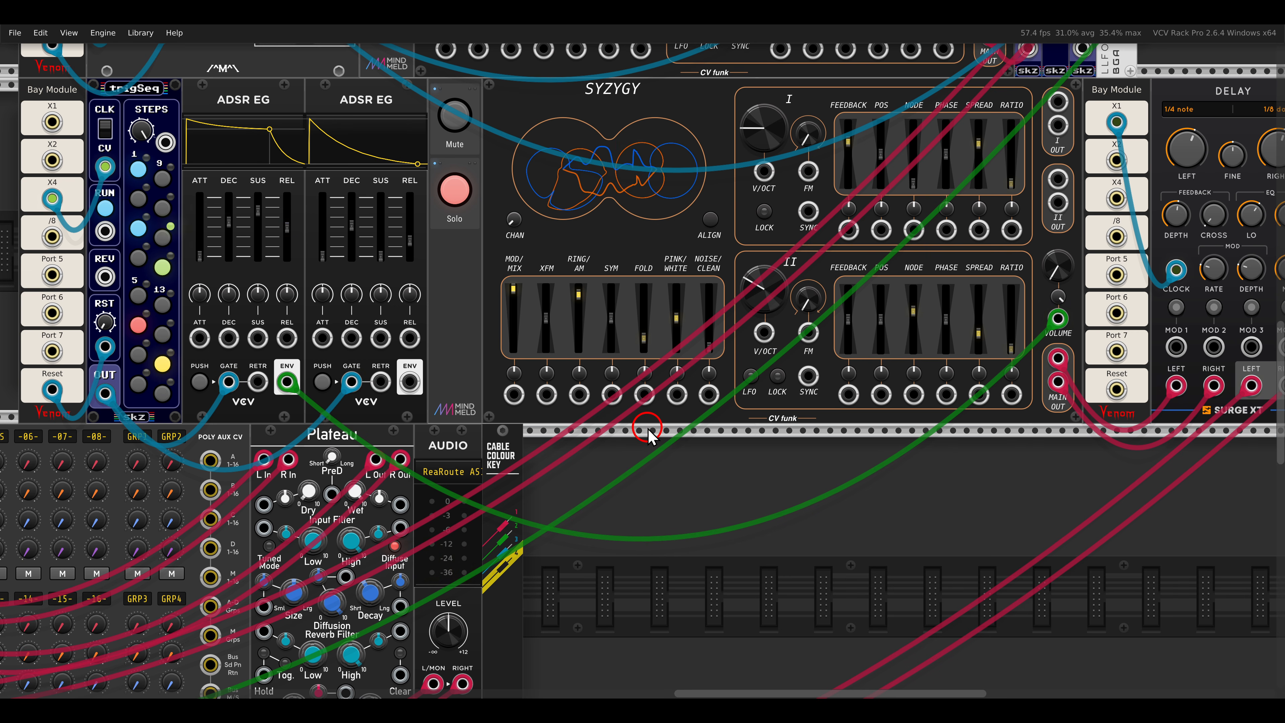
drag(86, 62, 171, 108)
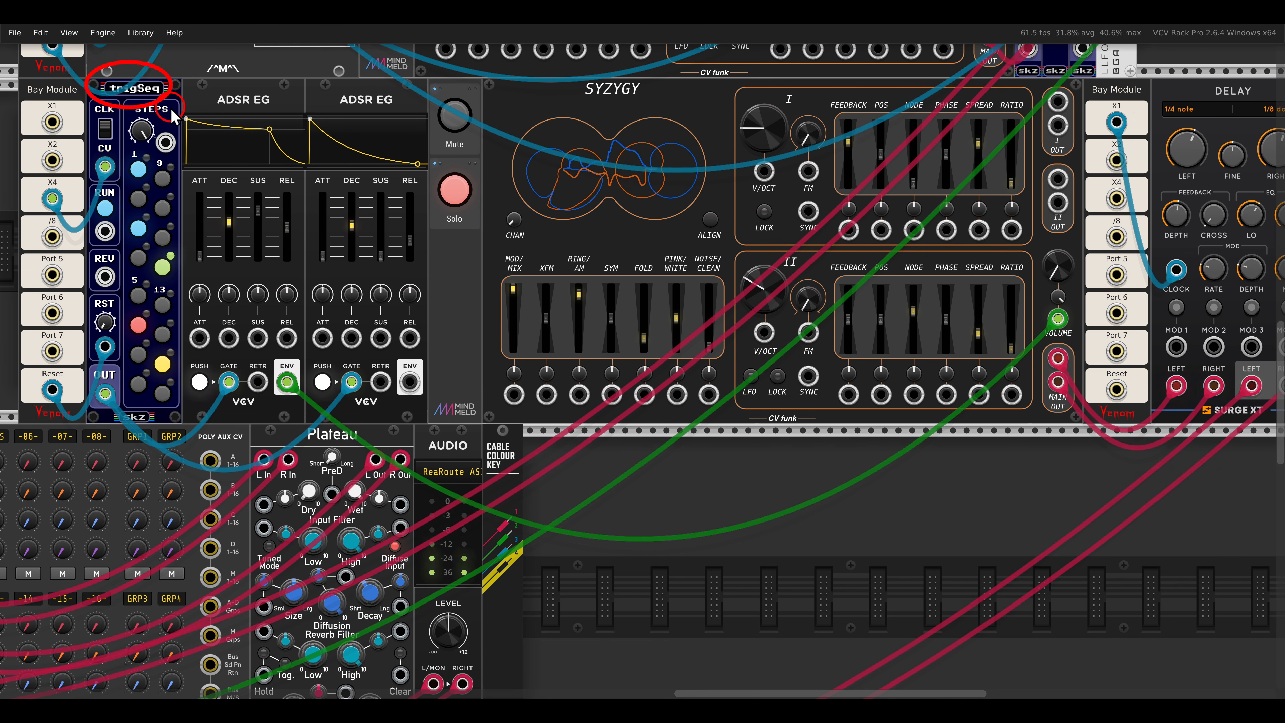
mouse_move(1050, 248)
mouse_down()
mouse_move(1024, 303)
mouse_move(1084, 350)
mouse_up()
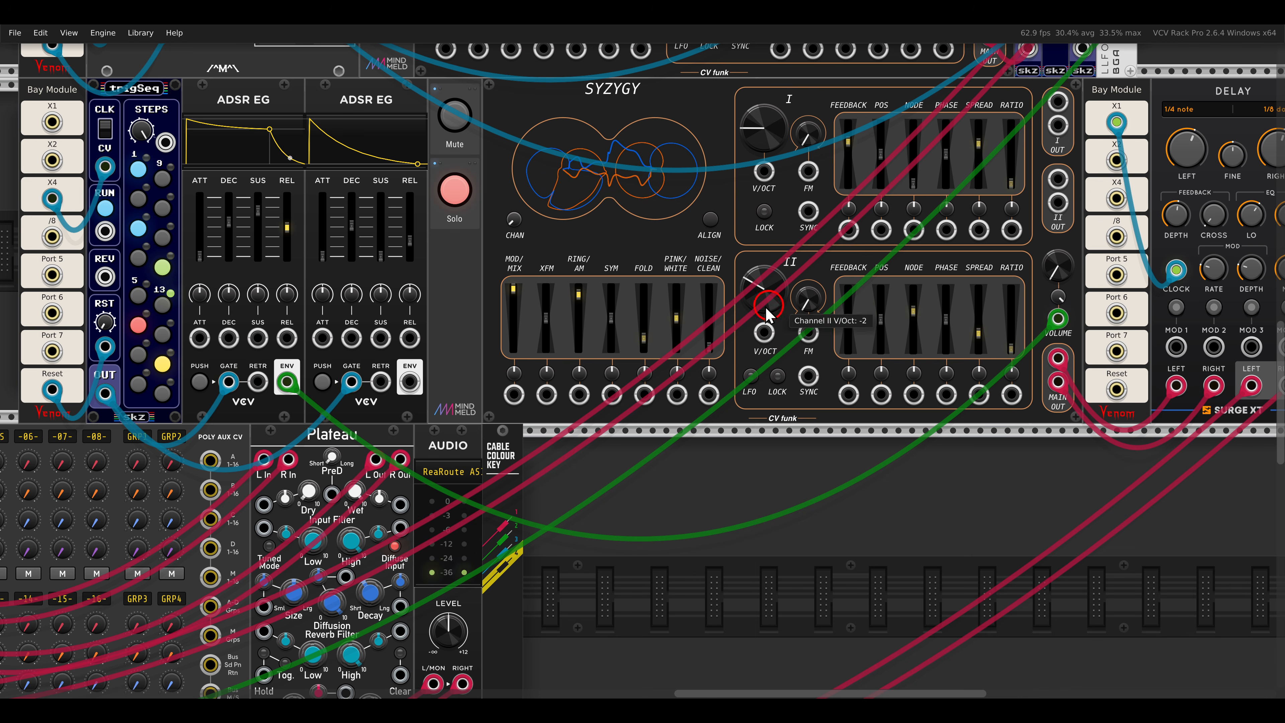
Try different XFM amounts on the soloed Syzygy.
drag(546, 318, 546, 388)
mouse_move(546, 318)
mouse_down()
mouse_move(545, 212)
mouse_move(547, 375)
mouse_move(546, 329)
mouse_up()
Set the soloed Syzygy's FM Range to -10…10 and its FM Mode to Exponential V/Oct.
right_click(549, 121)
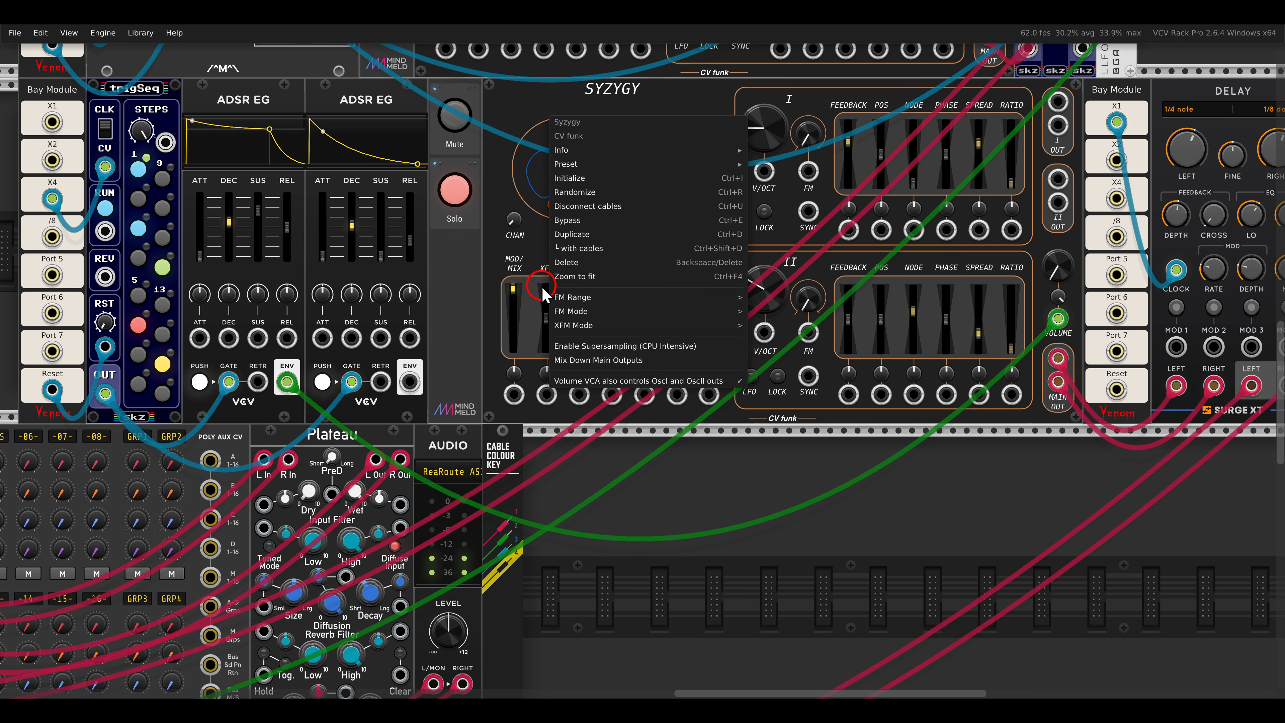
click(571, 299)
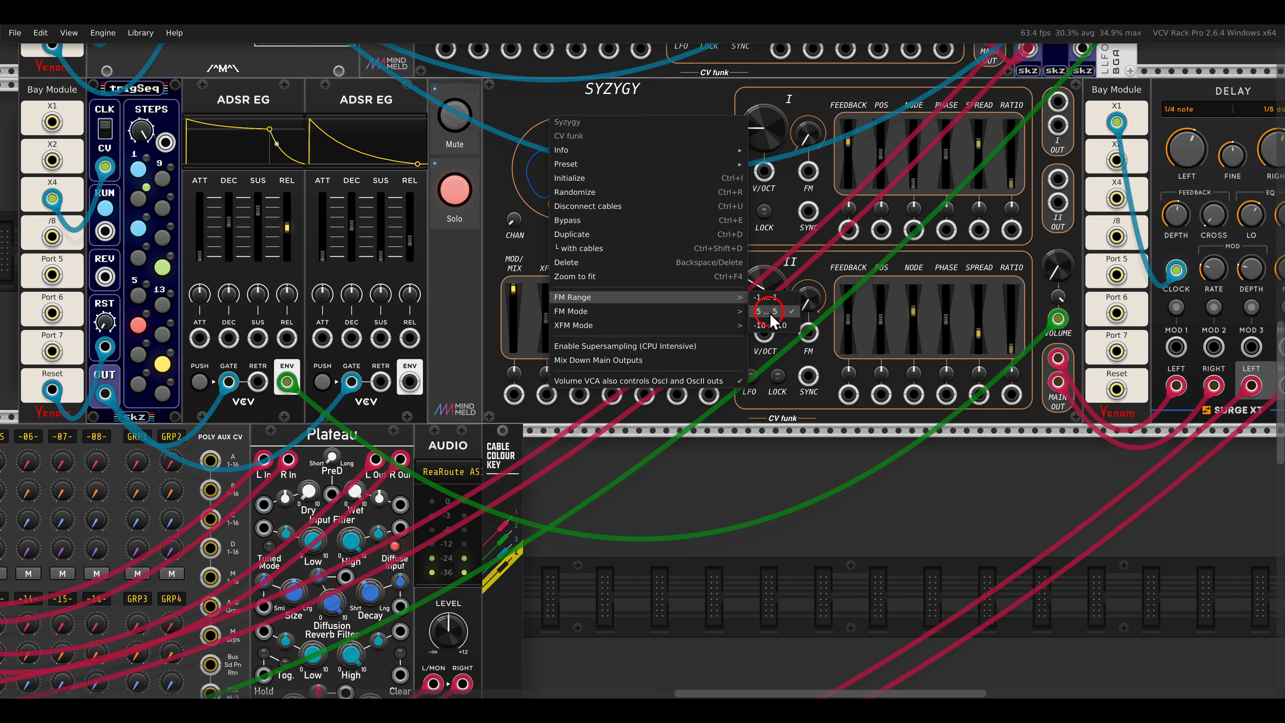
click(766, 325)
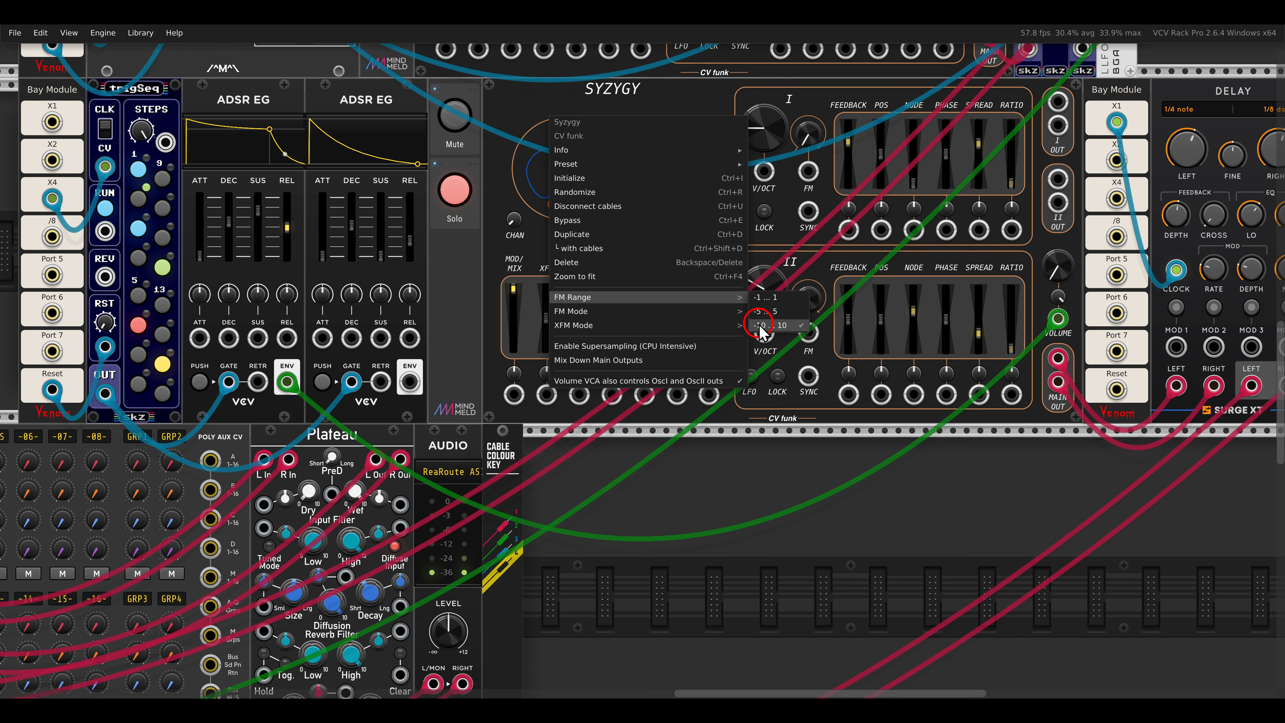
click(708, 311)
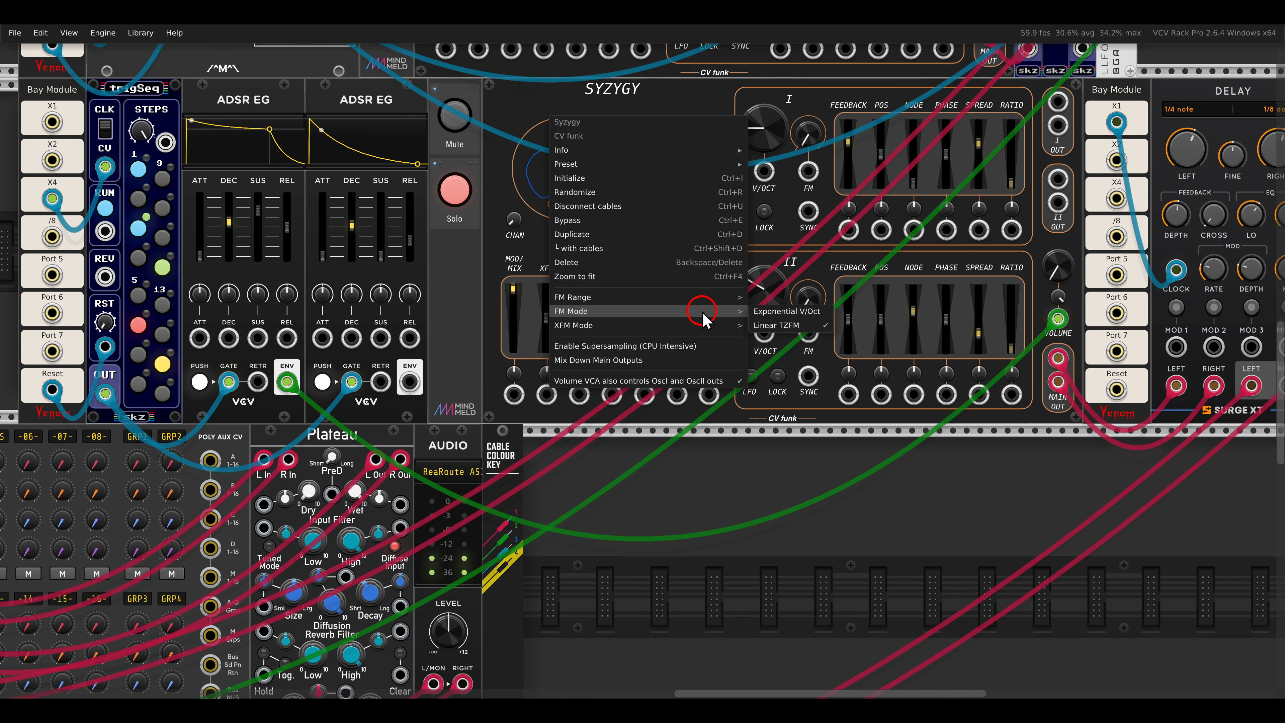
click(767, 311)
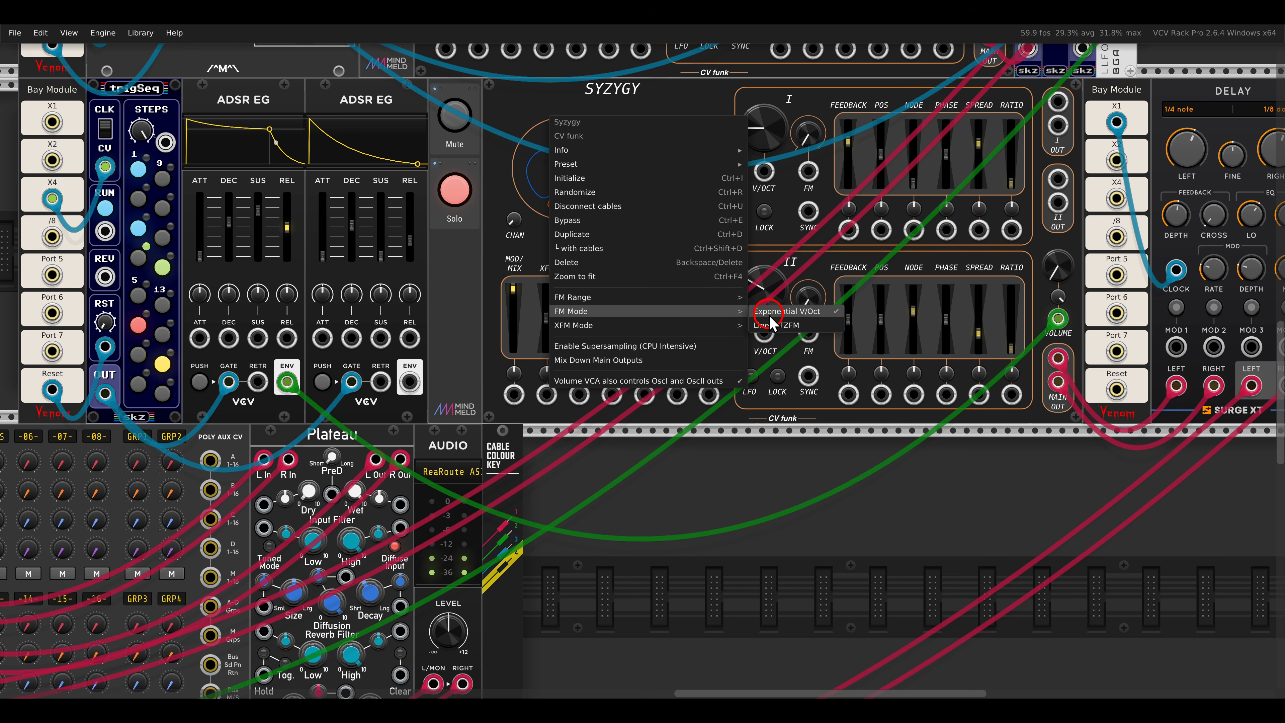
Choose Osc I as Syzygy's XFM Mode and try several XFM amounts, including about 0.09.
click(673, 325)
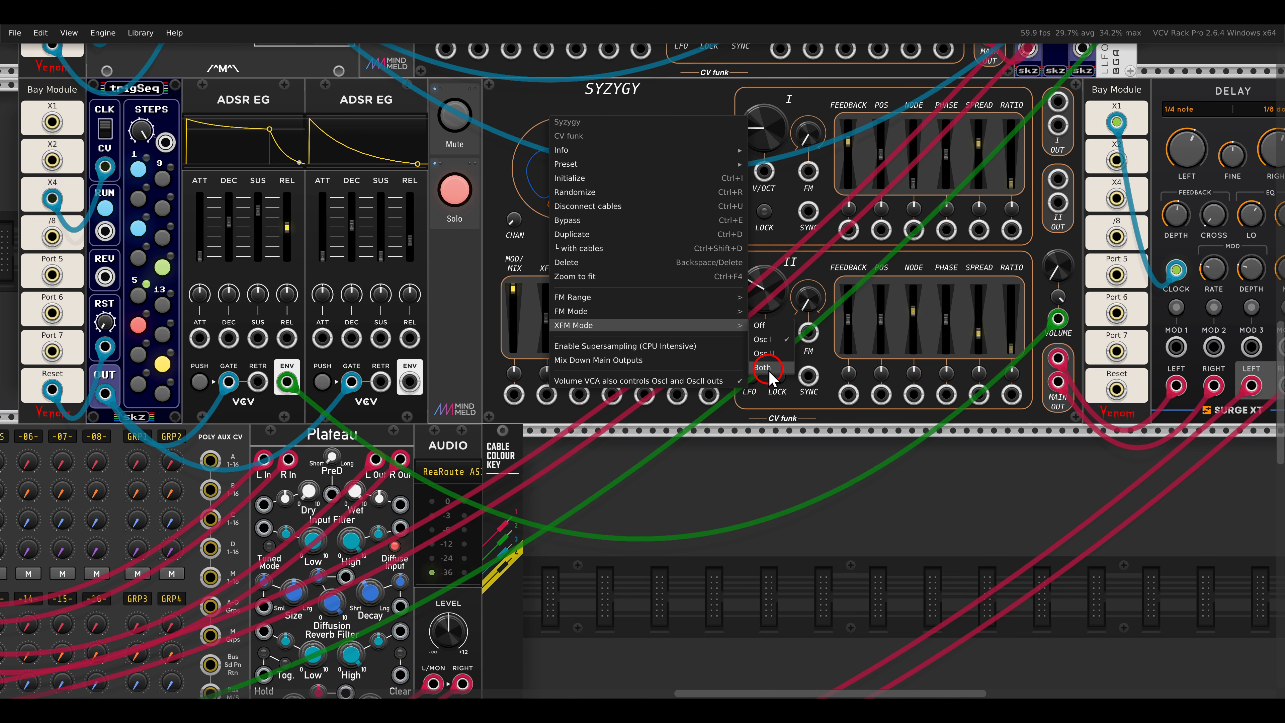
click(767, 342)
click(547, 317)
drag(548, 324, 545, 386)
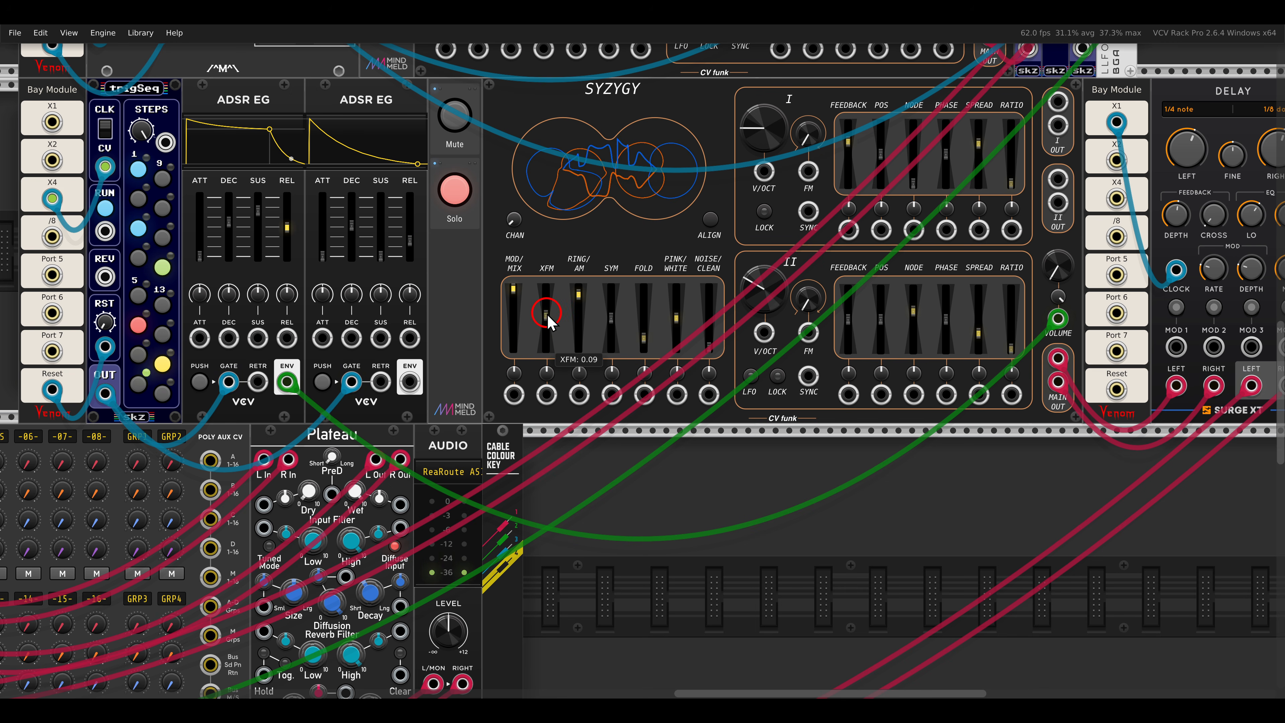
drag(548, 316, 548, 304)
Set Syzygy's XFM Mode to Osc I and raise the XFM amount to about 0.71.
right_click(549, 180)
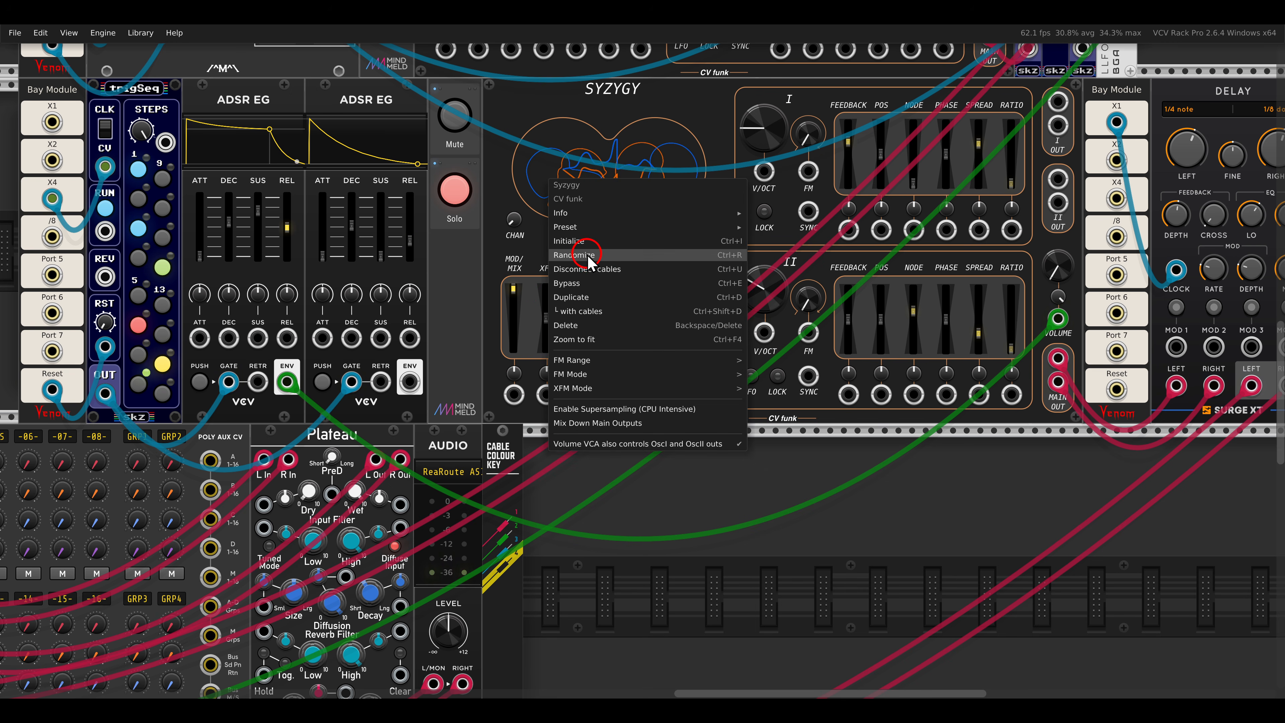
mouse_move(650, 389)
click(761, 403)
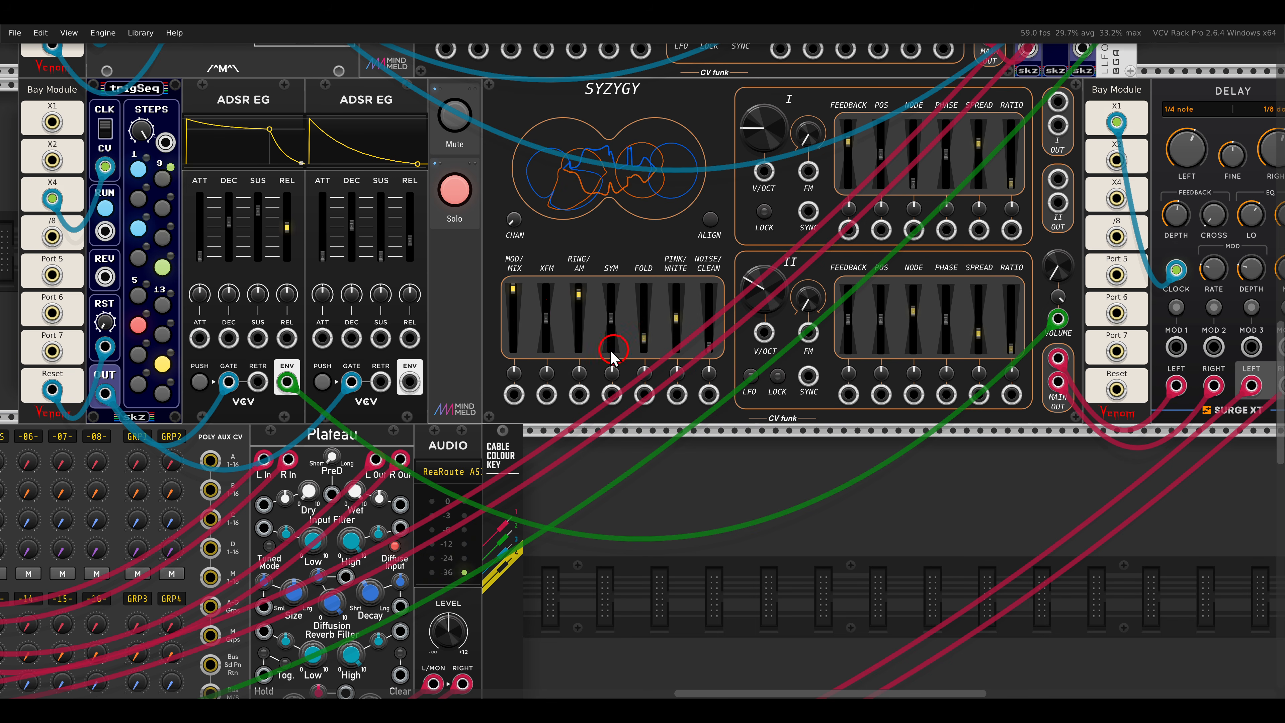
drag(545, 324, 555, 293)
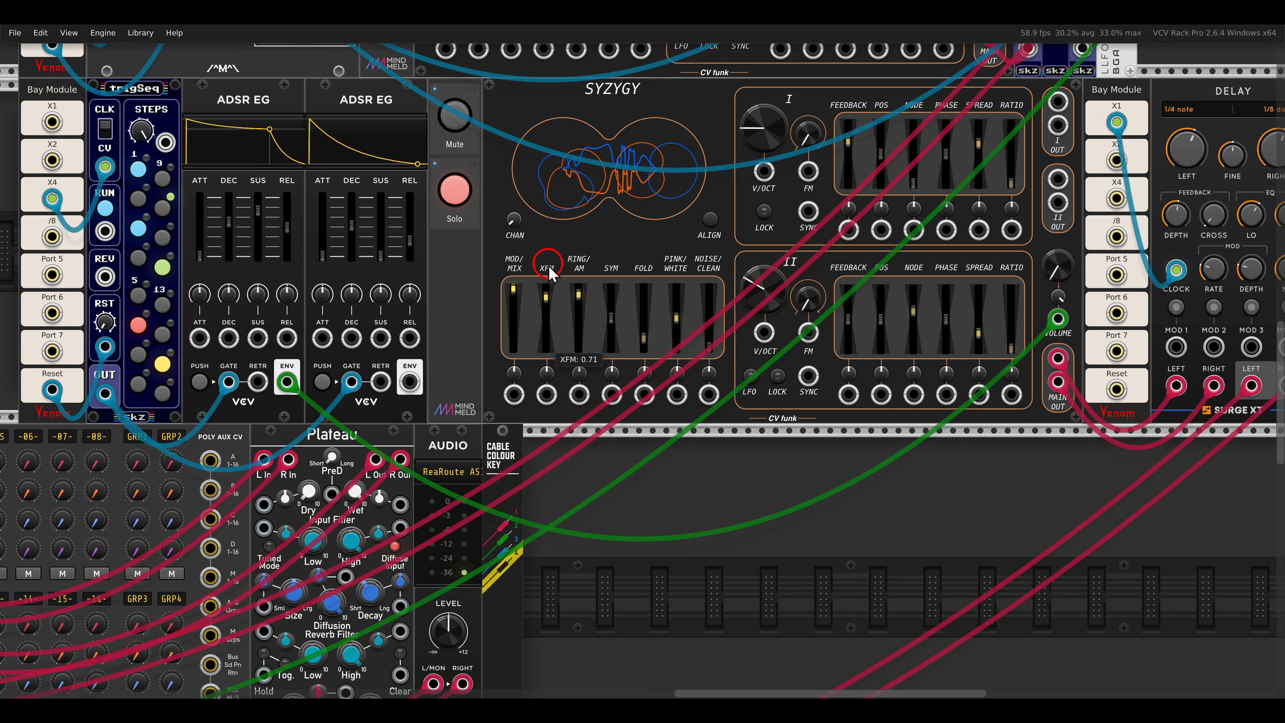
Reset the XFM amount, then patch the second ADSR EG's Env output to Syzygy's XFM input and raise the XFM attenuverter.
double_click(547, 303)
drag(412, 381, 546, 394)
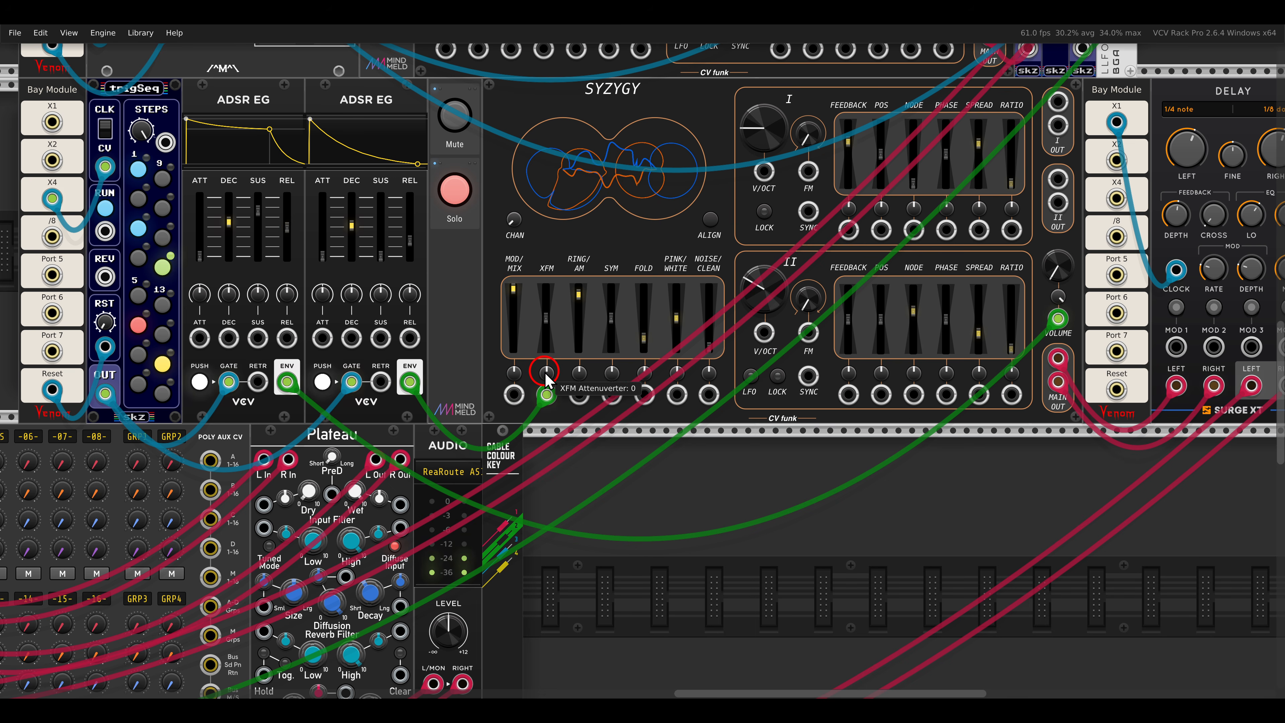
drag(534, 370, 534, 362)
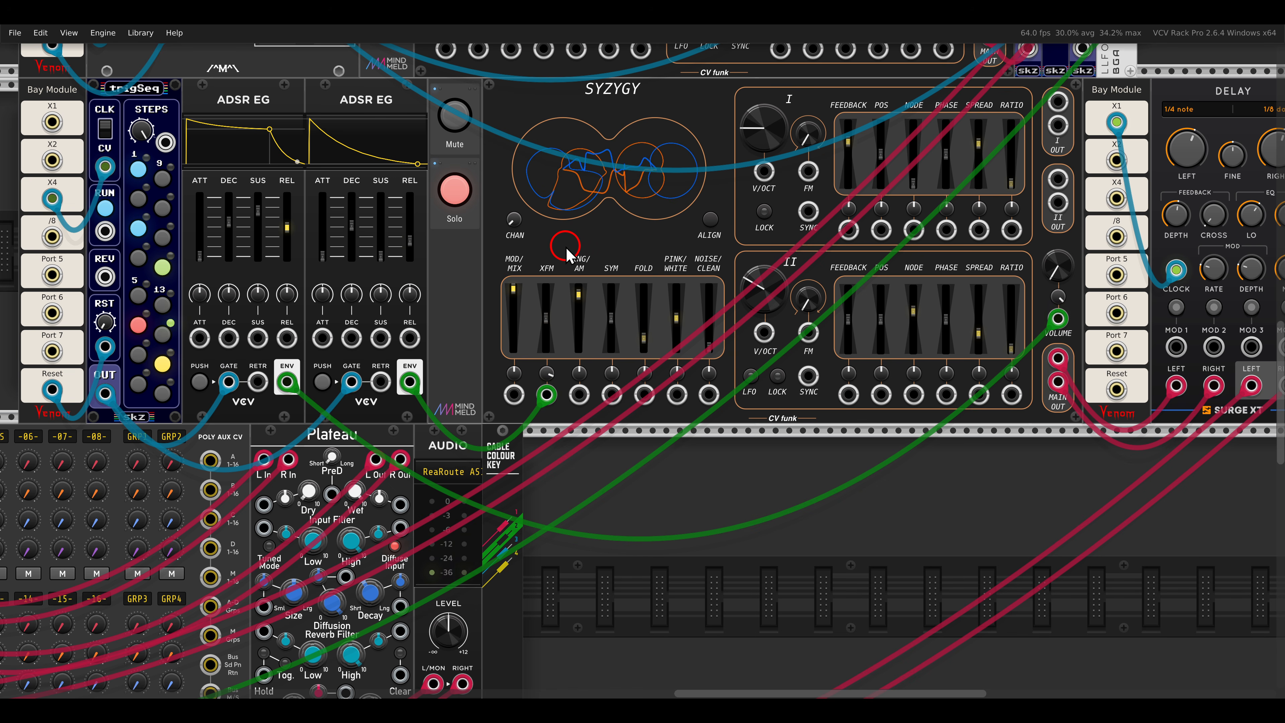
Turn off solo on the trigSeq-driven Syzygy, then solo and unmute the Syzygy beside the Euclidean Sequencer.
click(455, 191)
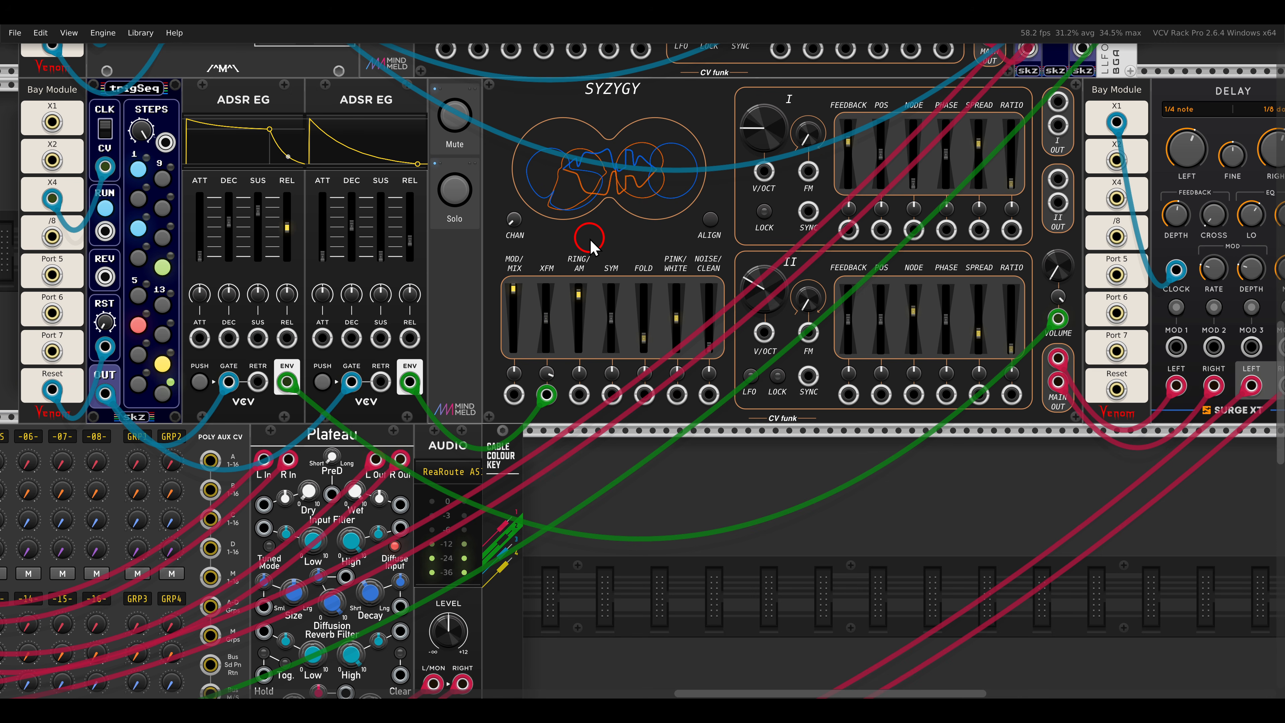
scroll(592, 246, up, 10)
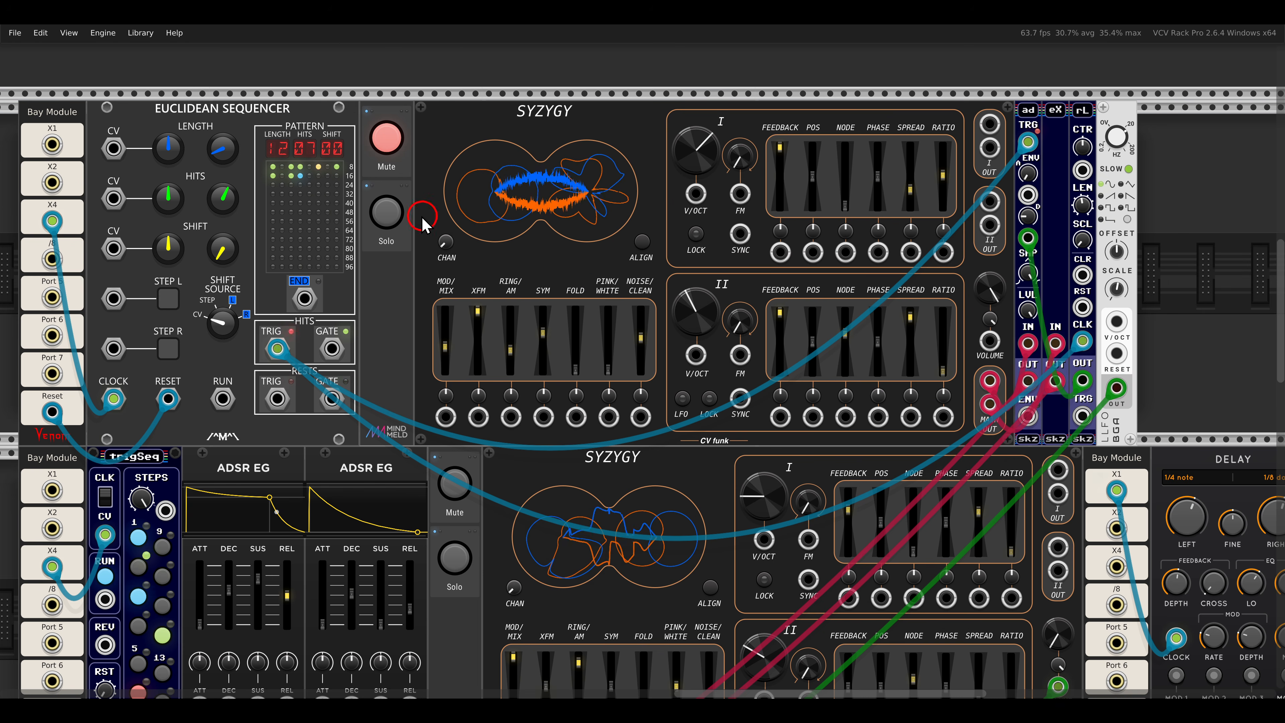
click(386, 213)
click(386, 138)
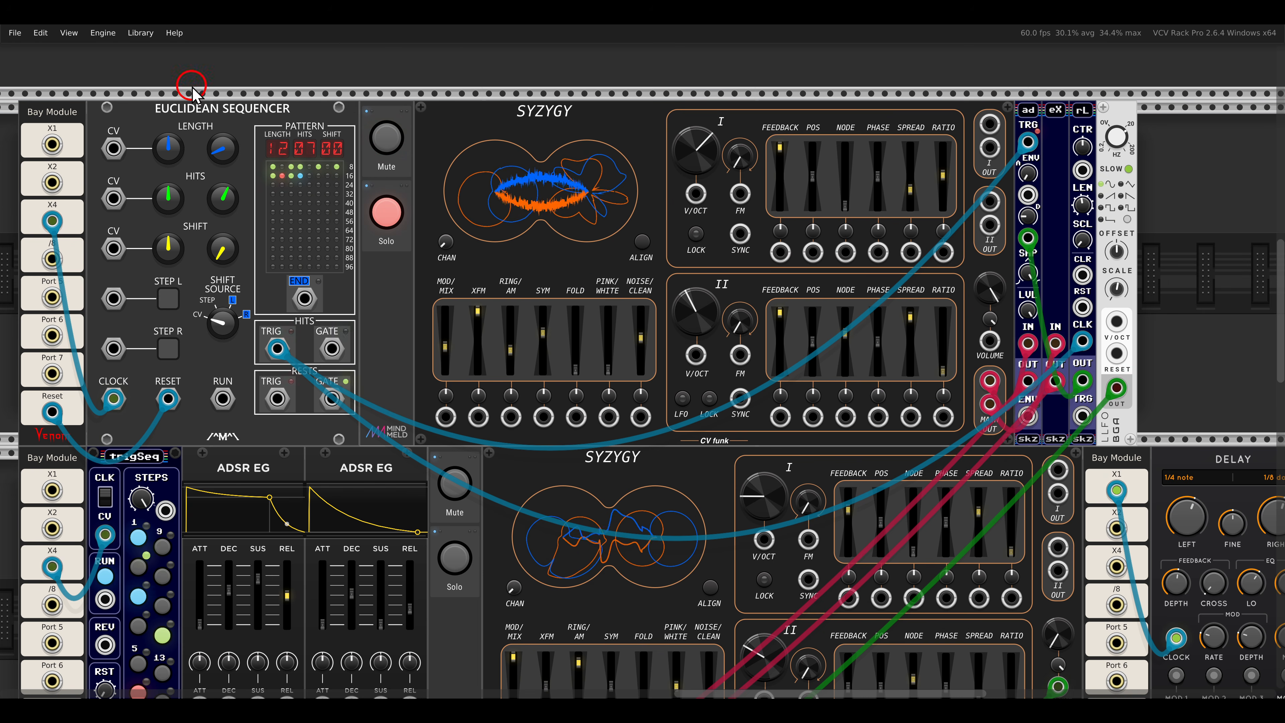
Examine the Euclidean Sequencer and the soloed Syzygy's XFM slider and both oscillators' V/Oct knobs.
drag(134, 89, 300, 137)
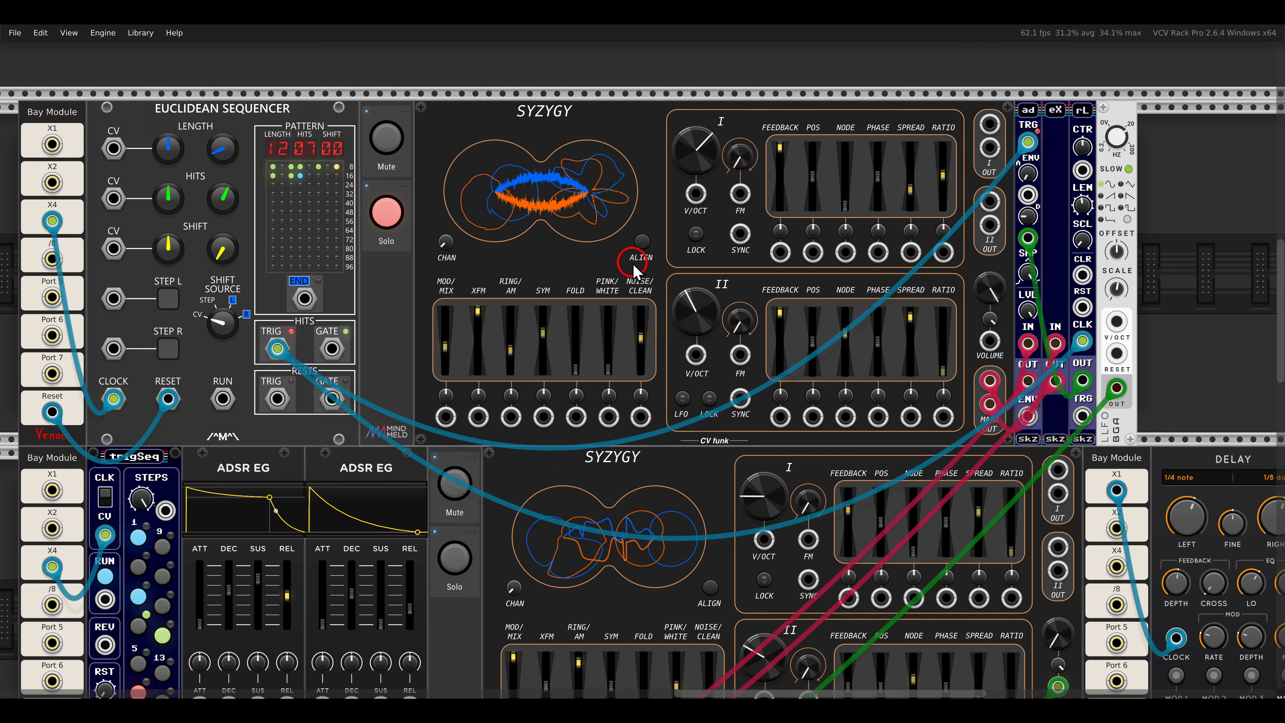
drag(627, 301, 585, 300)
scroll(584, 304, up, 2)
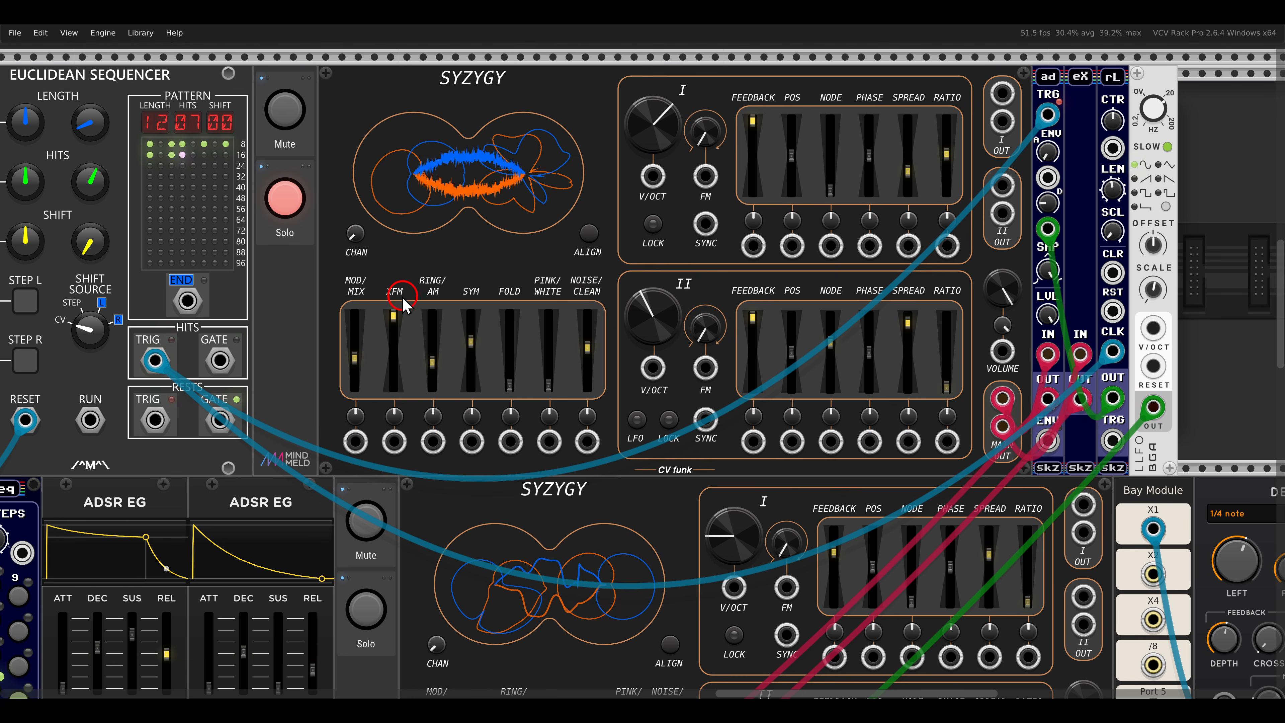
drag(375, 295, 418, 338)
drag(607, 82, 711, 188)
drag(606, 270, 688, 364)
key(Escape)
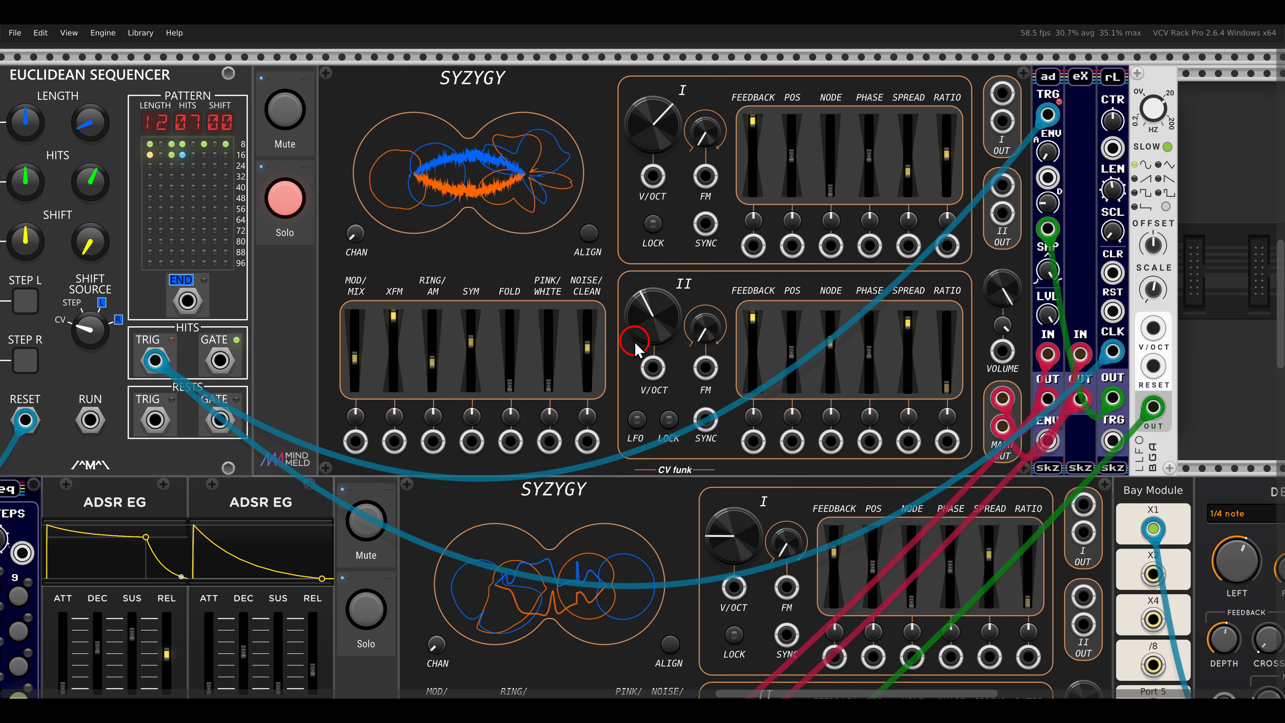
Lower the soloed Syzygy's Noise/Clean slider to its minimum.
drag(560, 325, 612, 380)
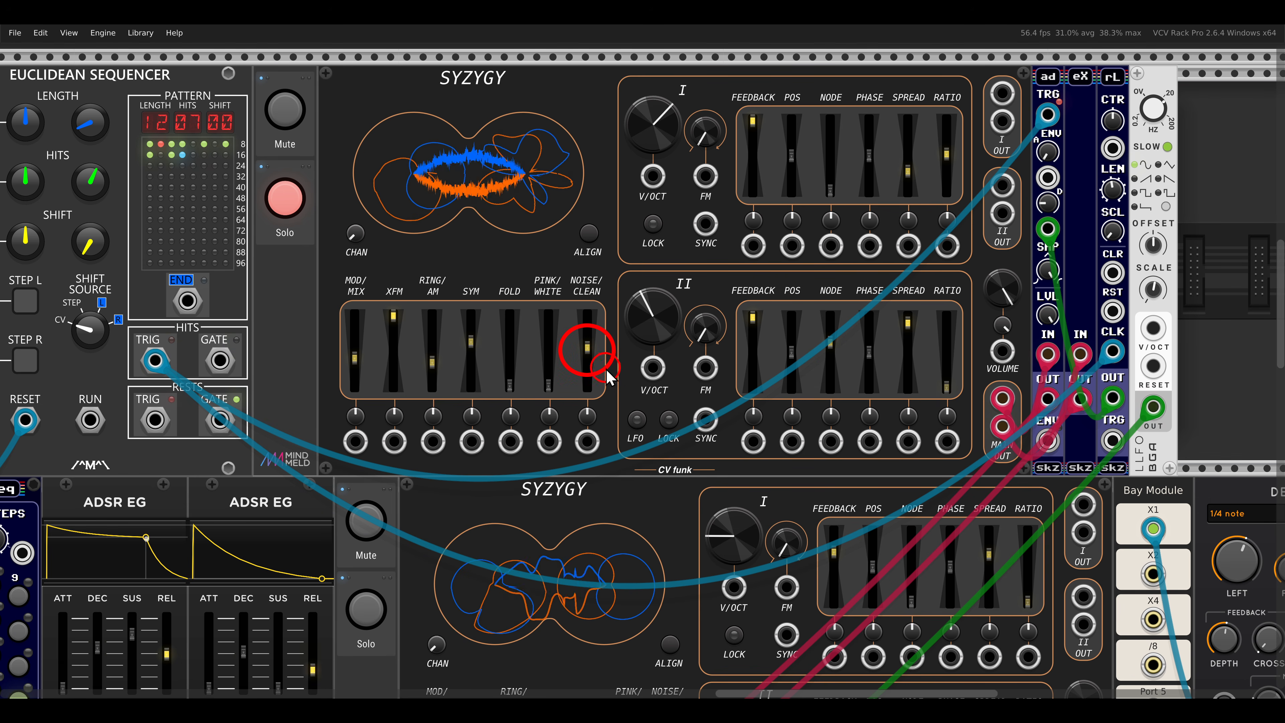
key(Escape)
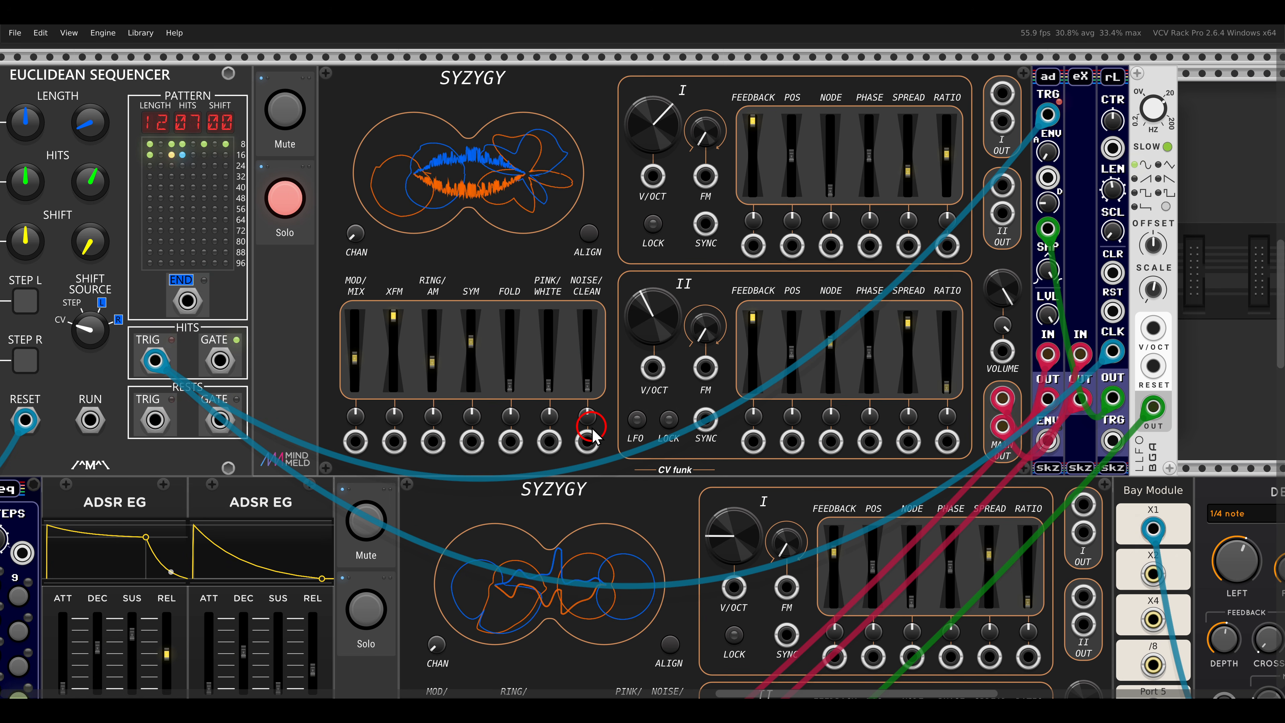
Try oscillator II's V/Oct at about -2.02, then sweep its pitch upward on the soloed Syzygy.
drag(648, 351, 649, 369)
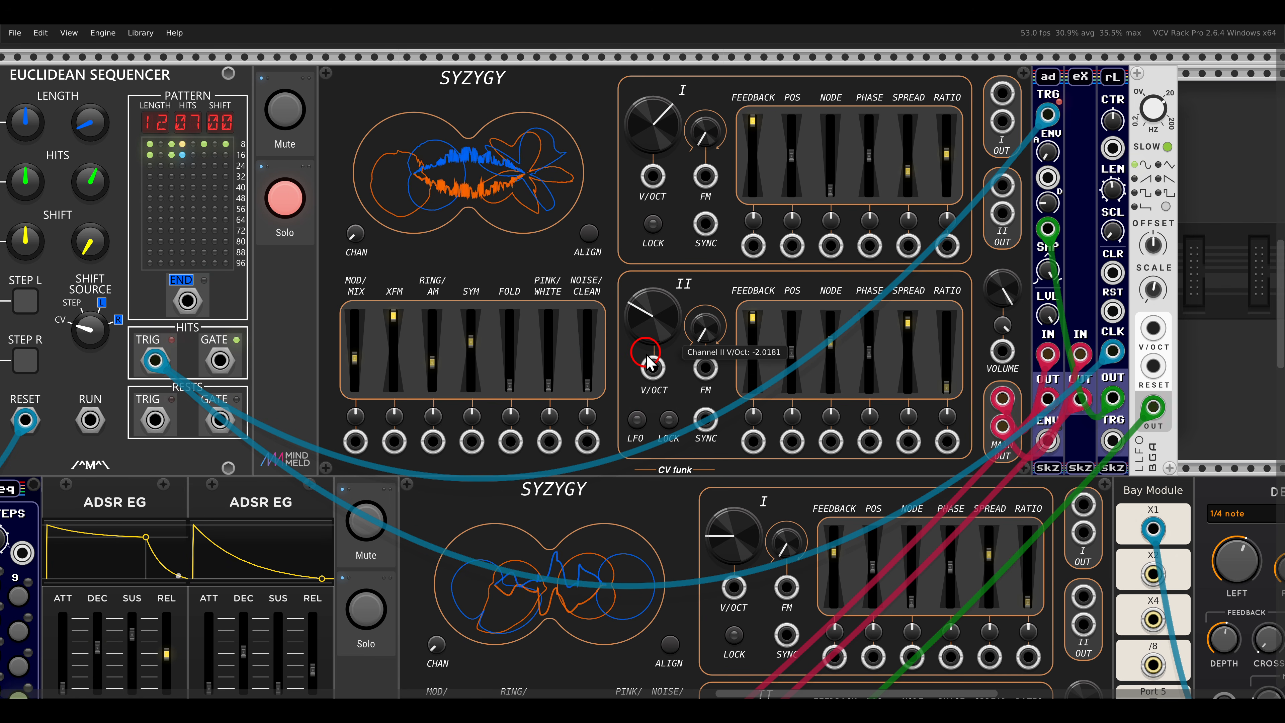
drag(644, 85, 646, 120)
drag(649, 322, 655, 211)
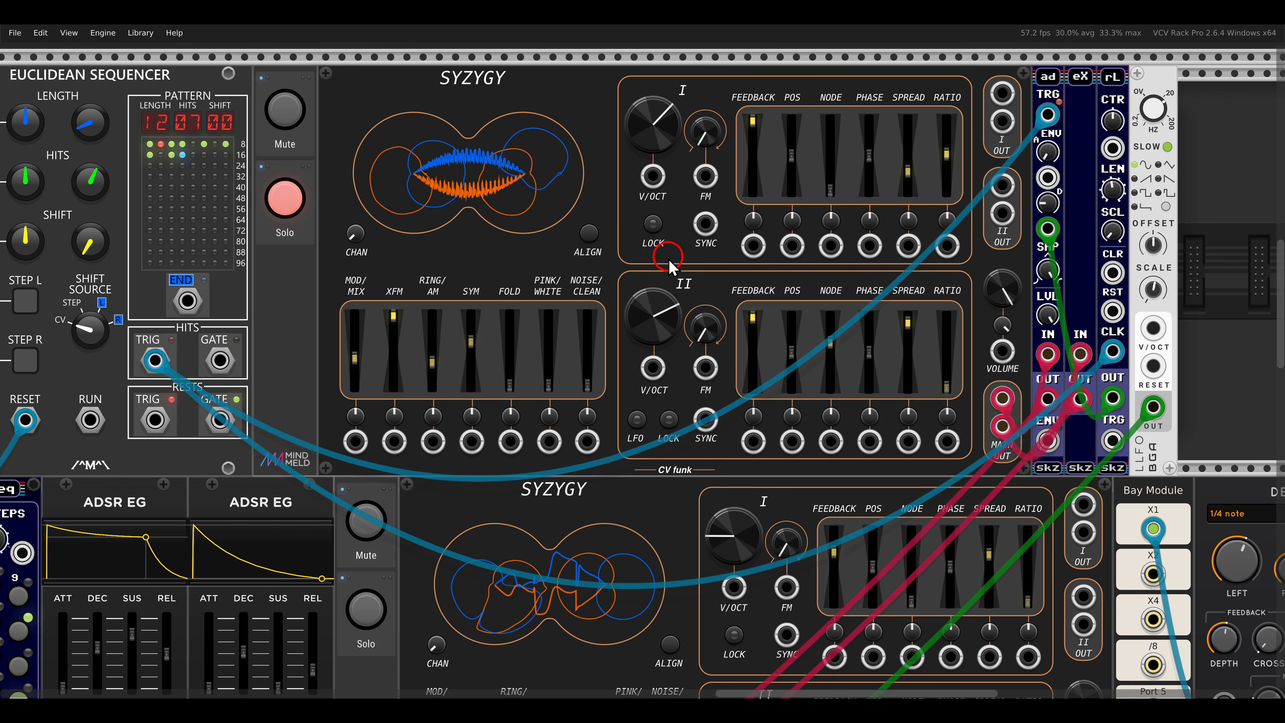
On the soloed Syzygy, lower oscillator II's V/Oct, raise oscillator I's V/Oct and bring the Noise/Clean slider up to 0.415.
drag(693, 324, 665, 346)
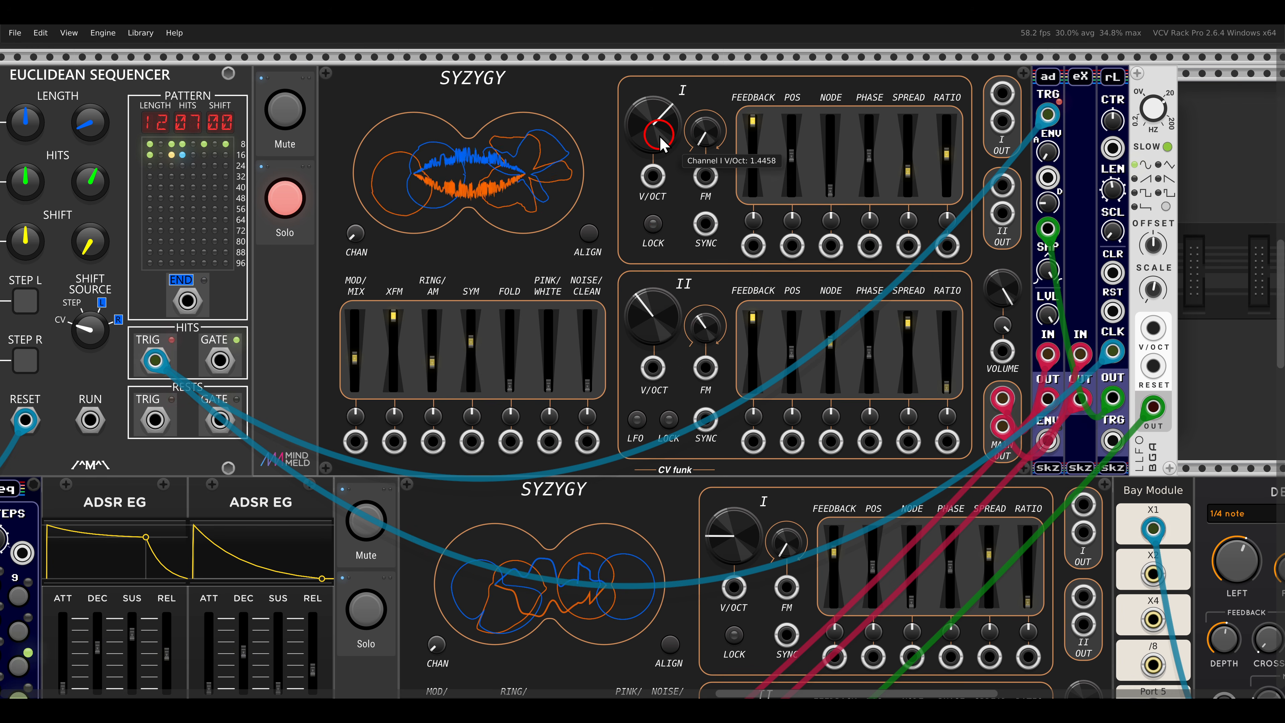
drag(659, 133, 659, 132)
click(579, 384)
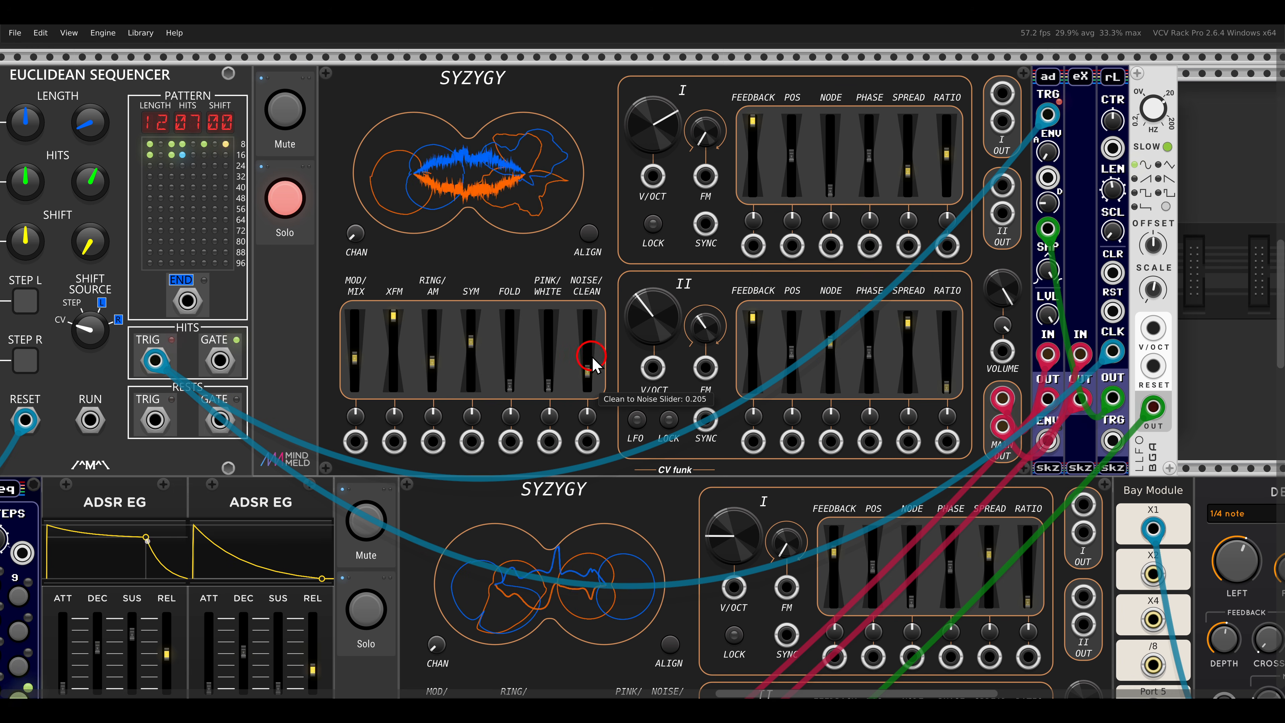
drag(590, 277, 595, 323)
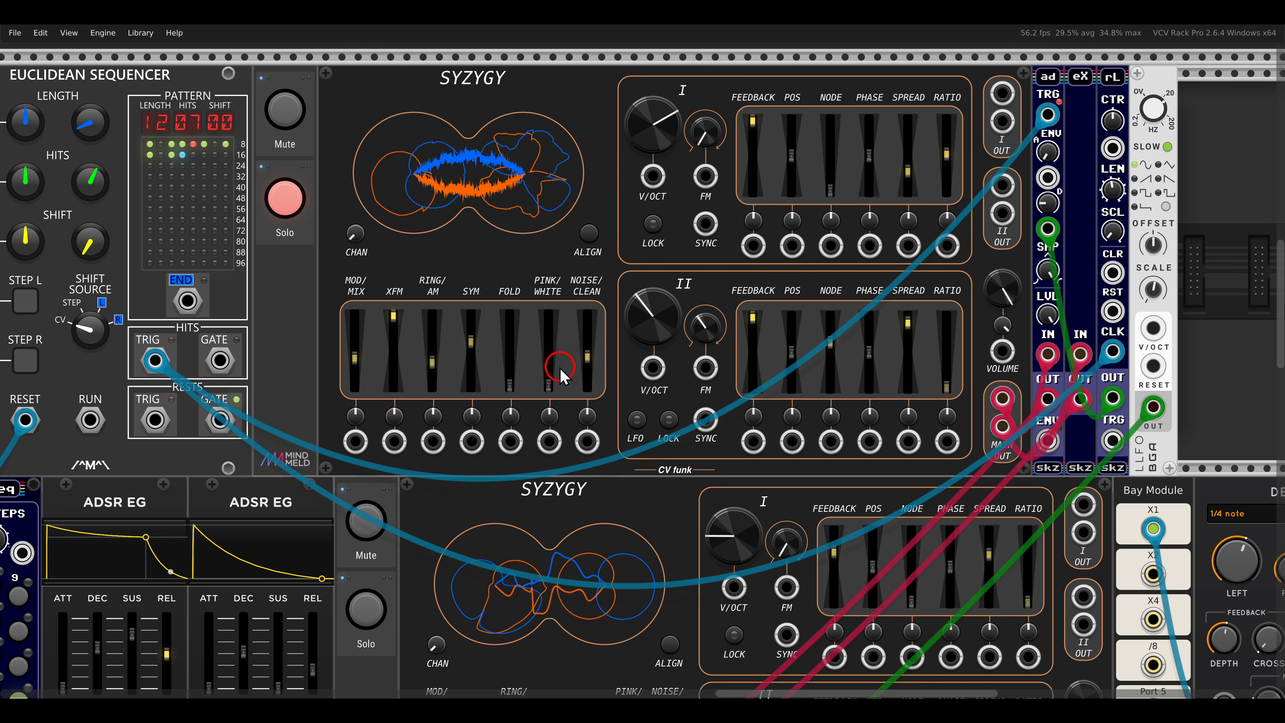
drag(553, 271, 547, 416)
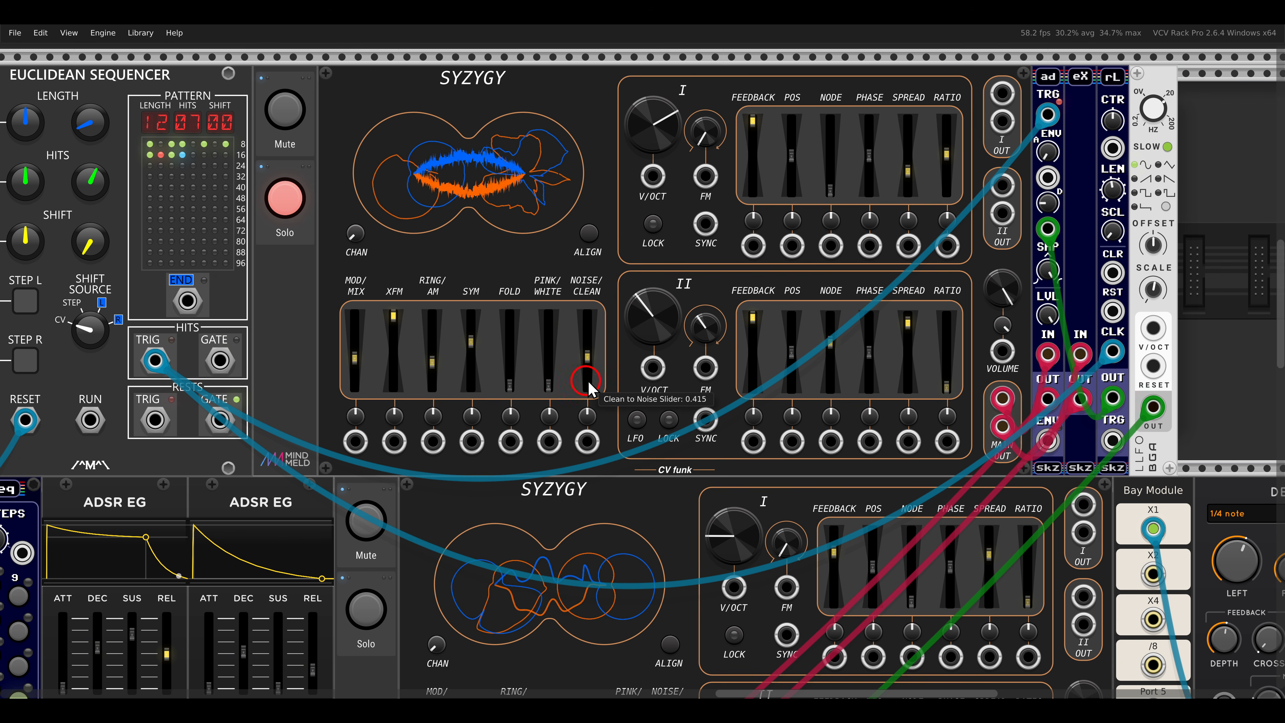
Turn off solo on the Syzygy beside the Euclidean Sequencer and look over the wider patch.
click(294, 204)
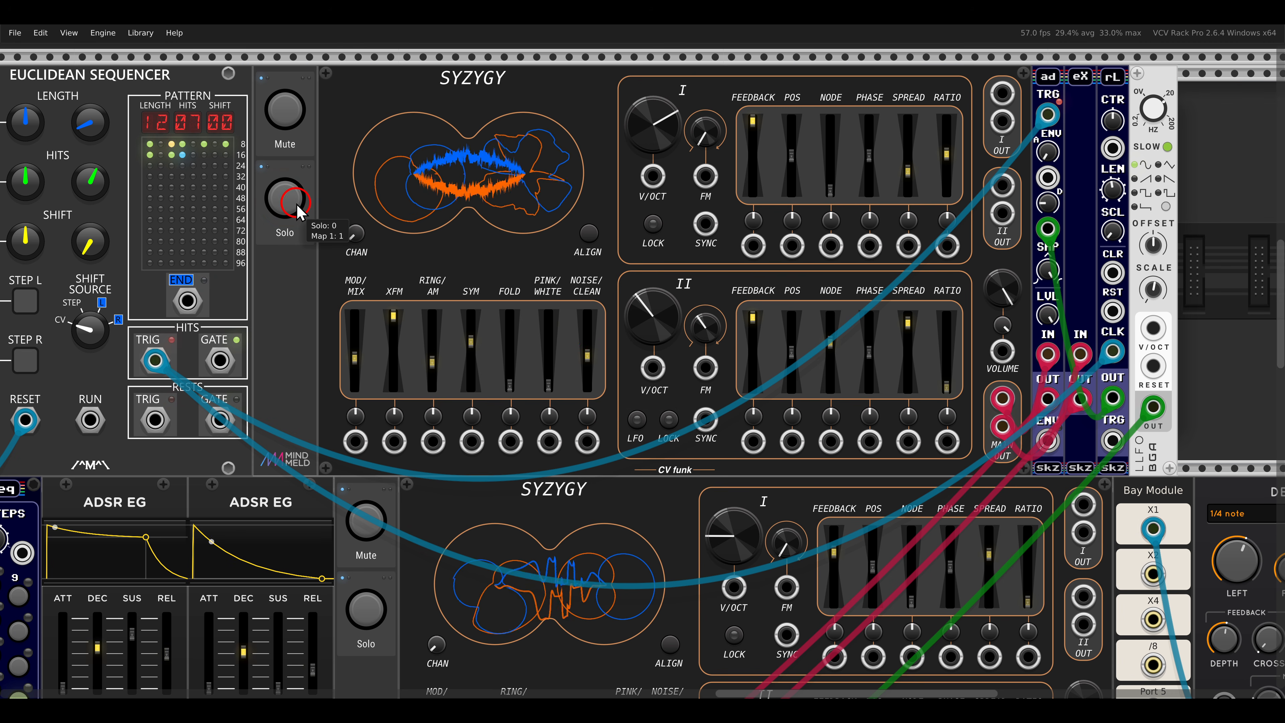
scroll(324, 300, down, 4)
drag(345, 453, 711, 329)
scroll(594, 340, down, 2)
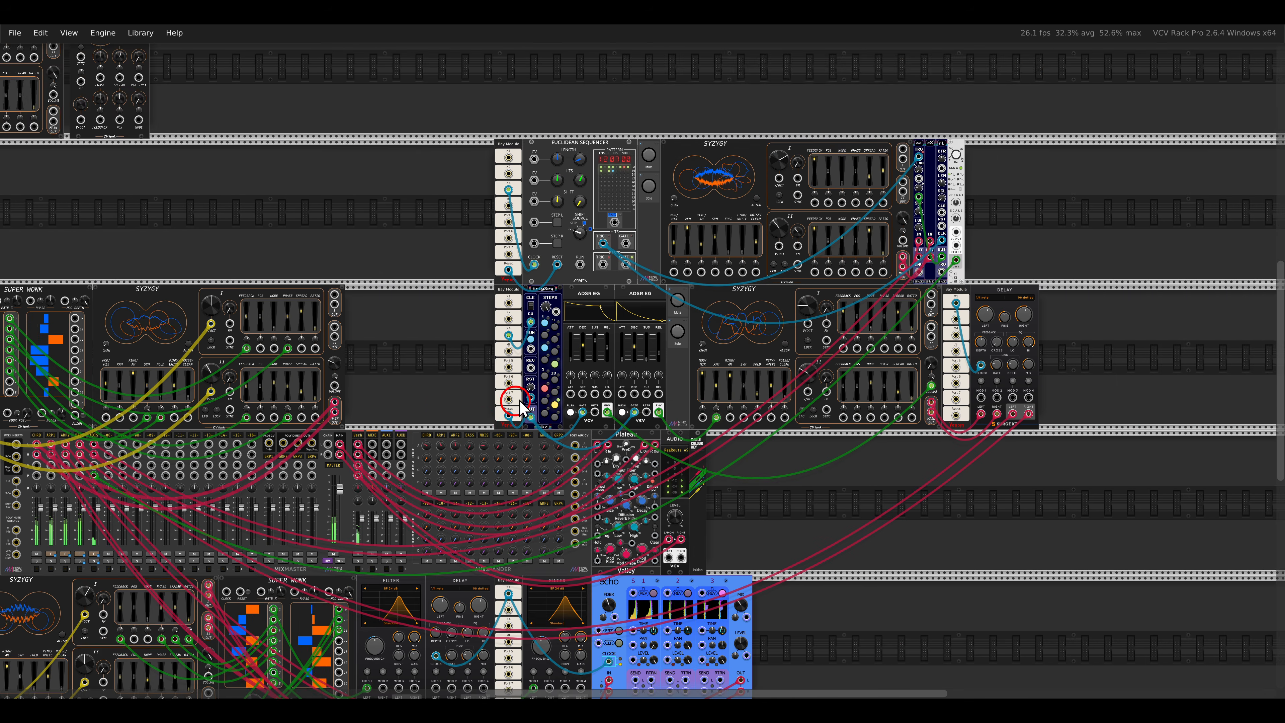
drag(486, 425, 695, 359)
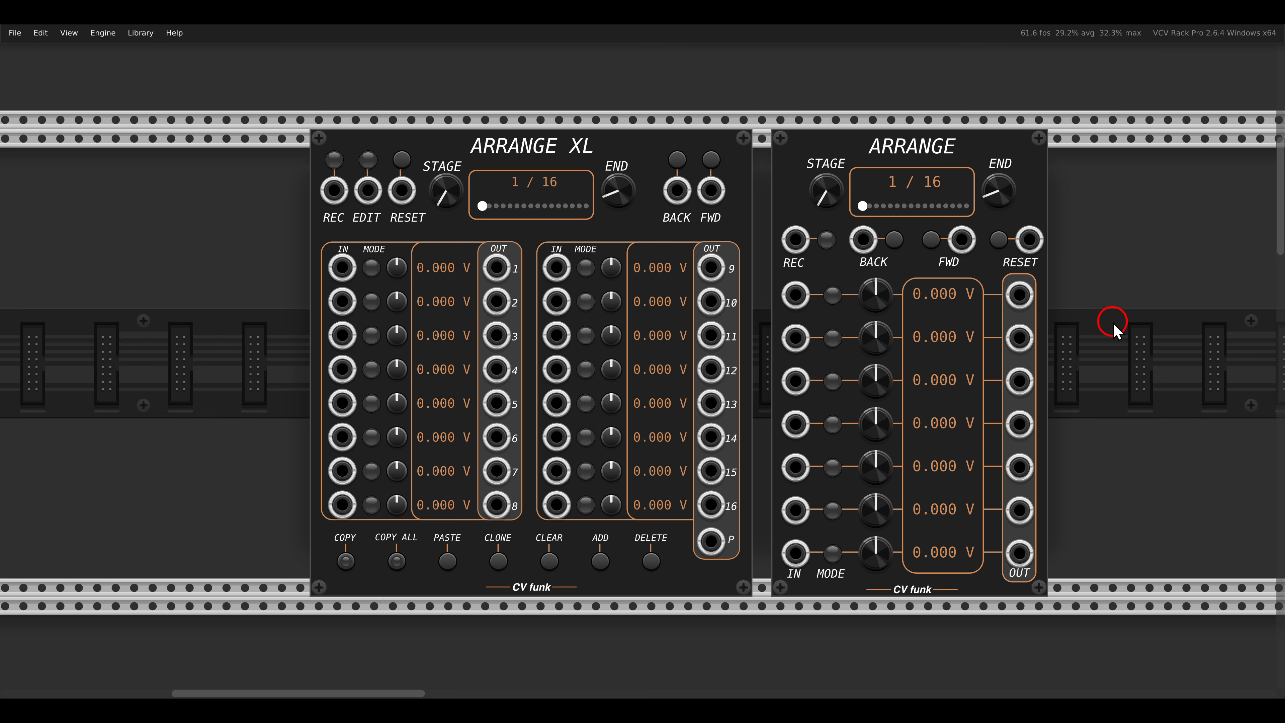
Unmute the Syzygy beside Arrange XL and patch Arrange XL output 1 to its oscillator I V/Oct input.
scroll(1113, 323, down, 20)
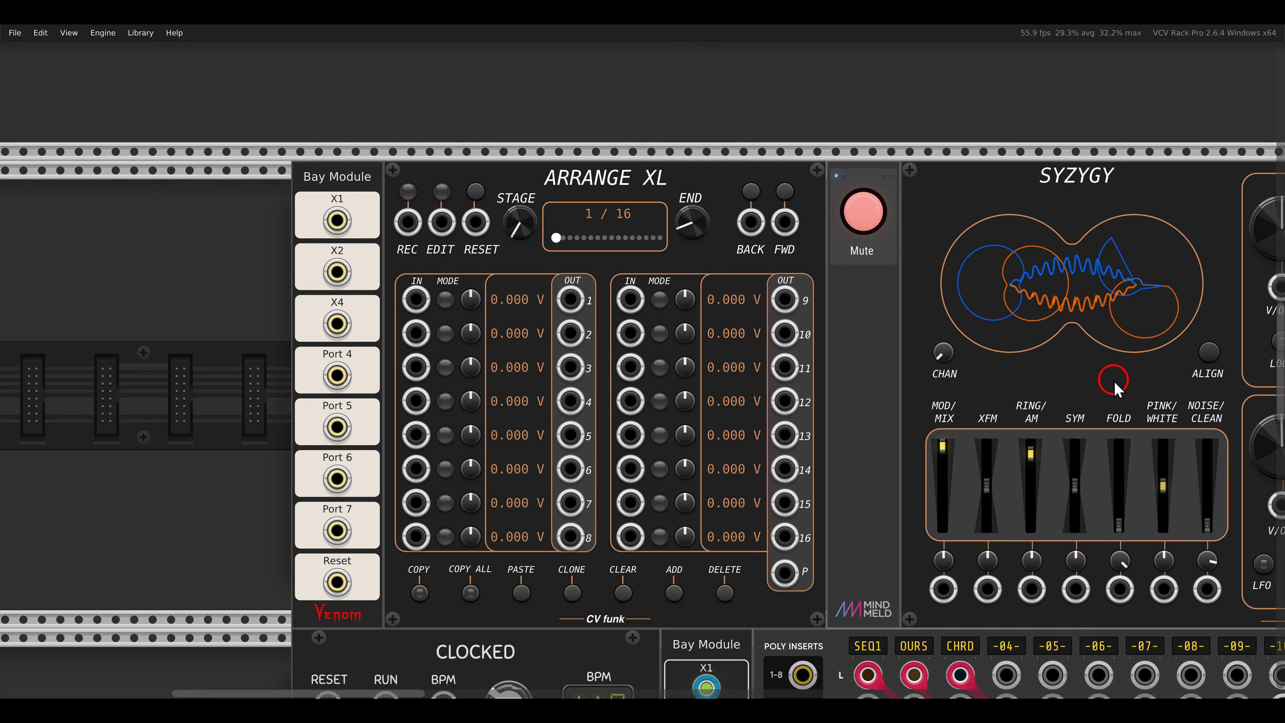
scroll(1115, 387, right, 5)
scroll(1115, 388, down, 2)
click(747, 177)
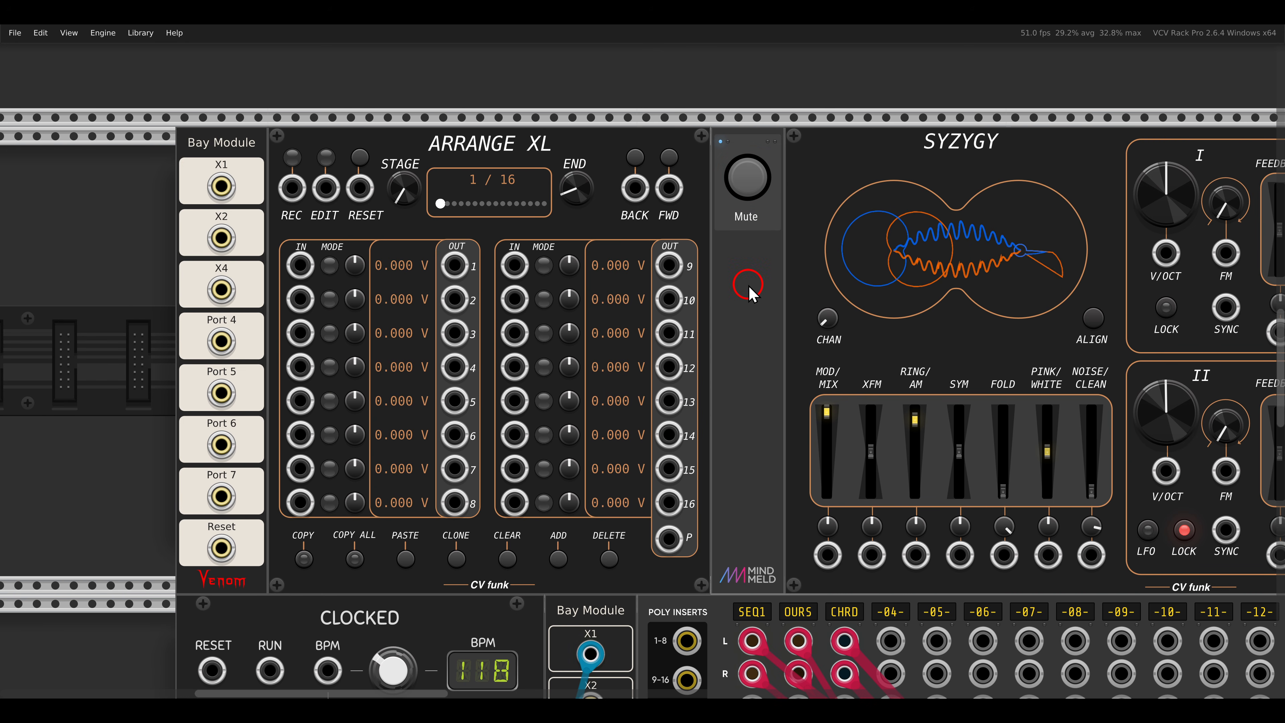
scroll(749, 296, down, 3)
drag(417, 270, 1018, 261)
scroll(709, 266, left, 3)
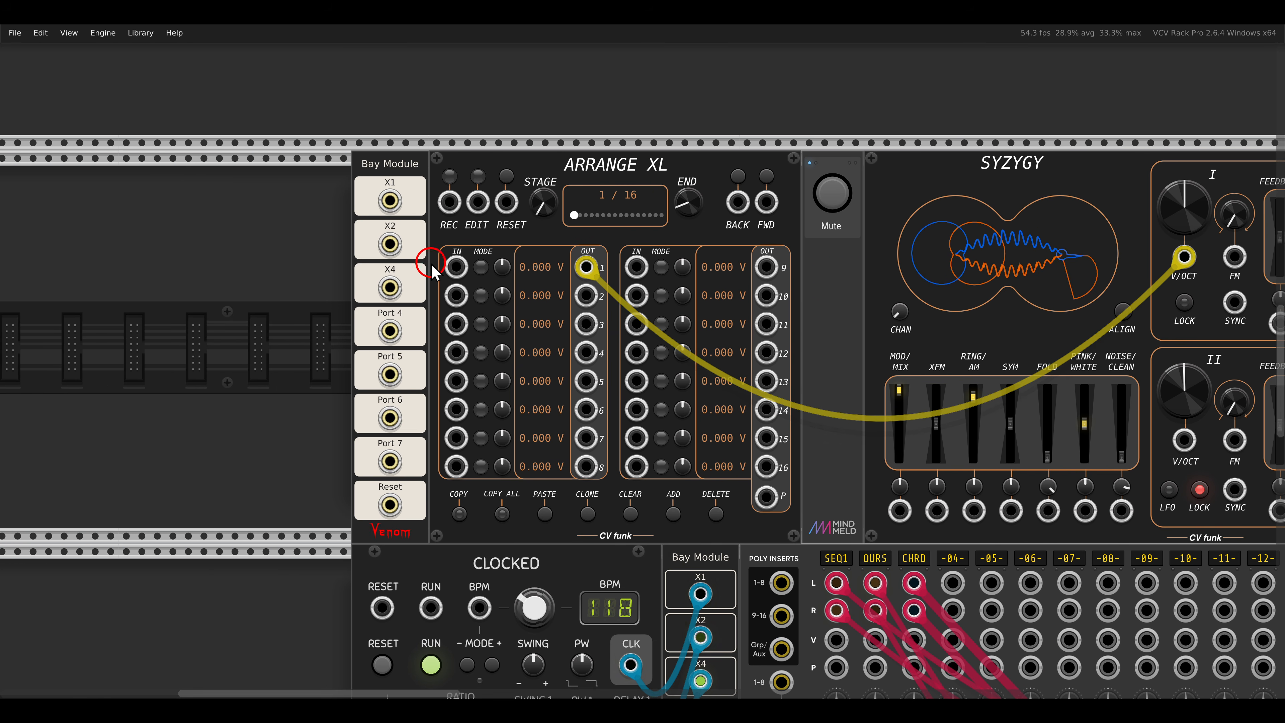
Switch Arrange XL channel 1 to note mode and turn on recording.
scroll(496, 286, up, 4)
drag(551, 250, 555, 205)
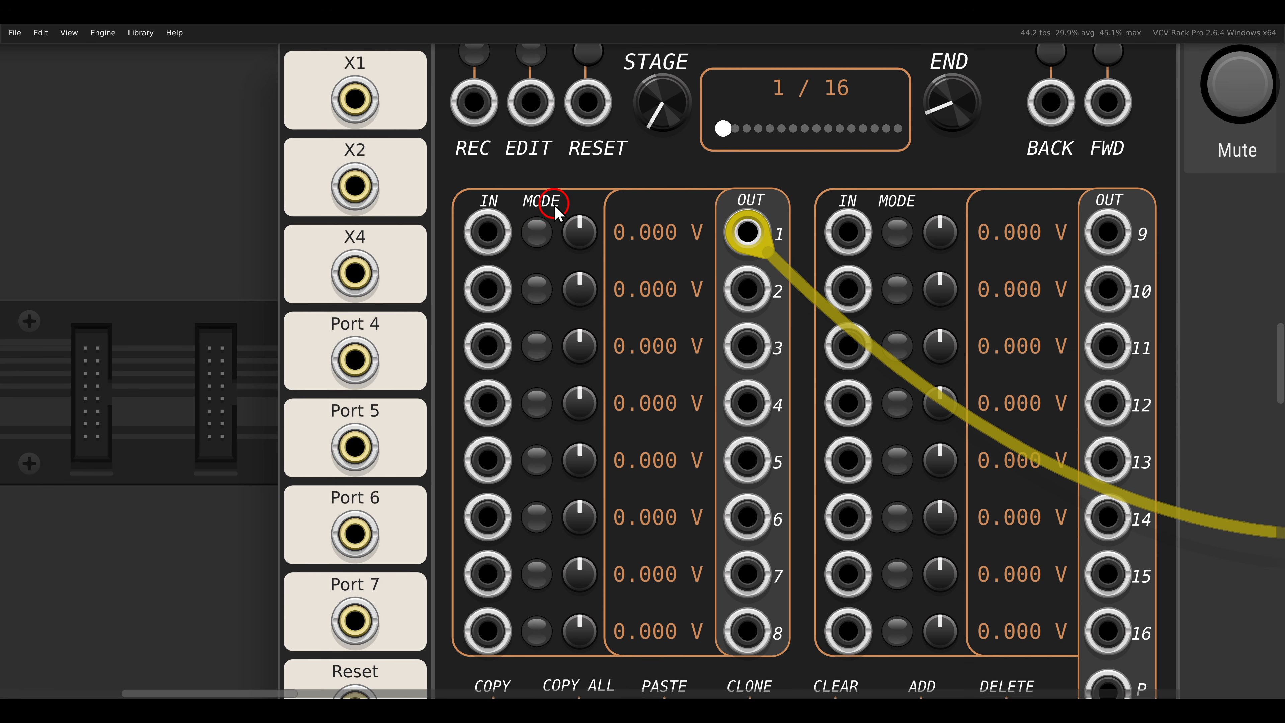
click(539, 232)
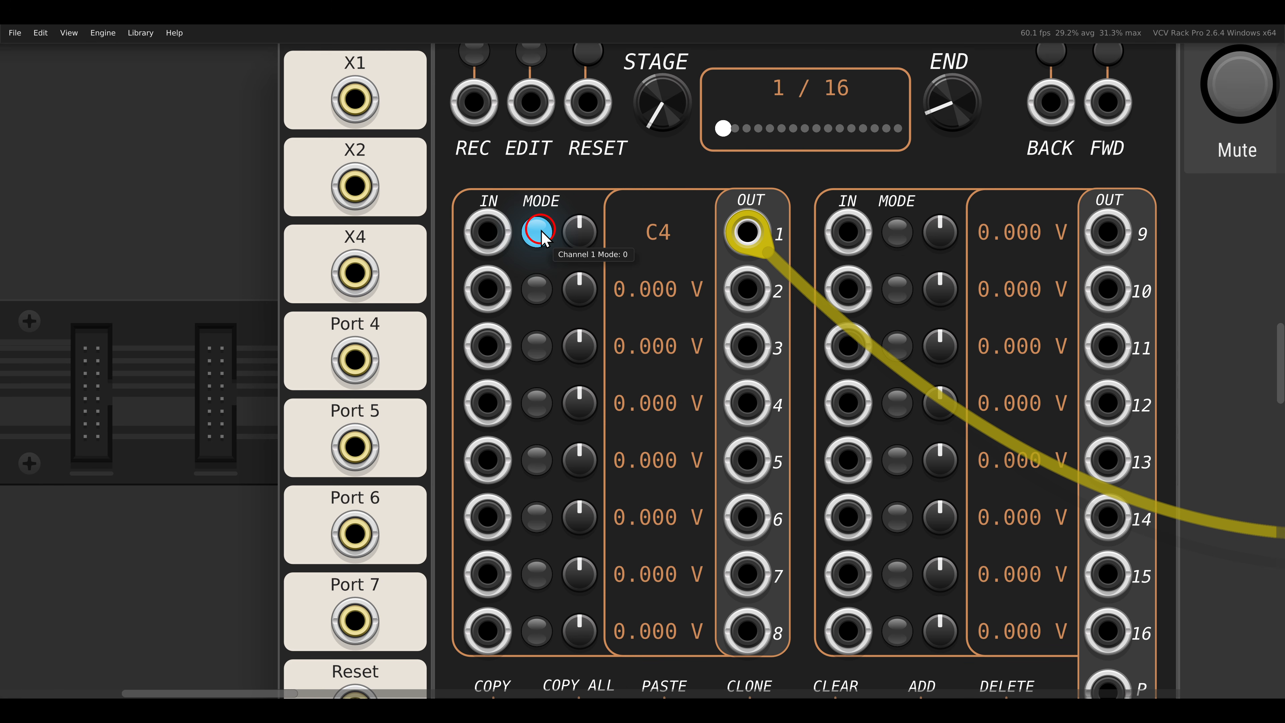
scroll(540, 203, up, 2)
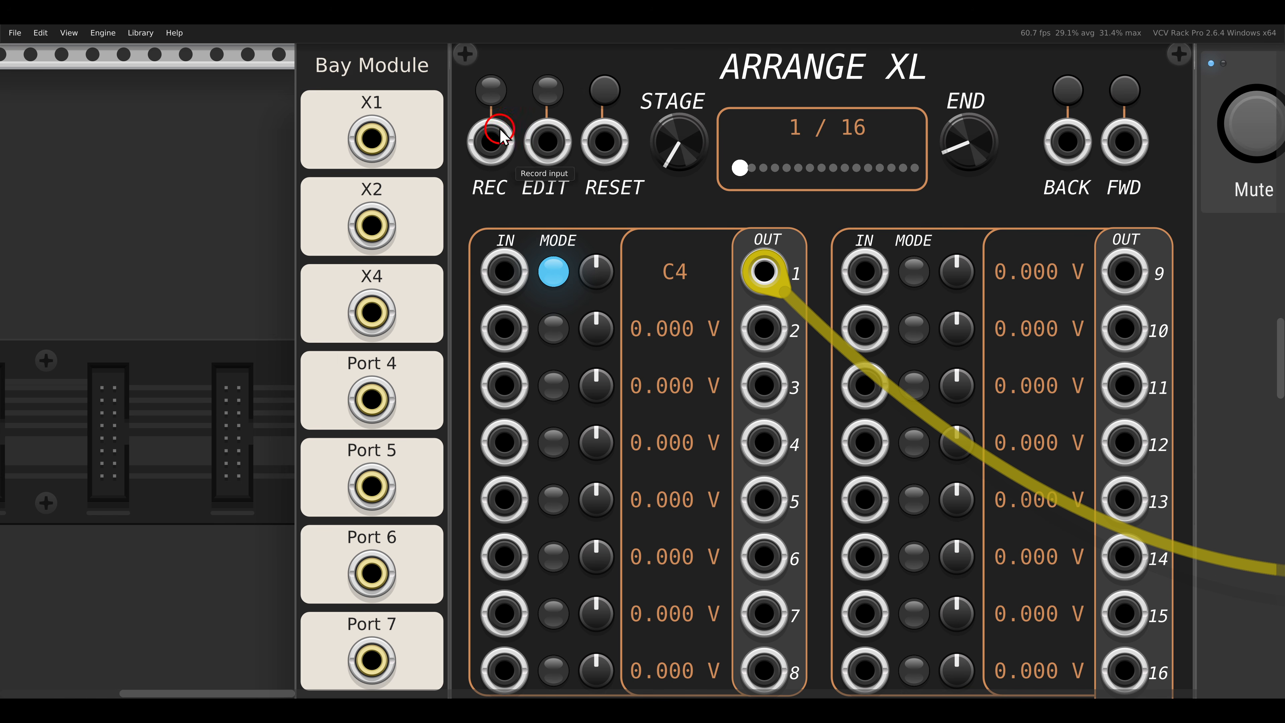
click(474, 52)
scroll(584, 225, down, 1)
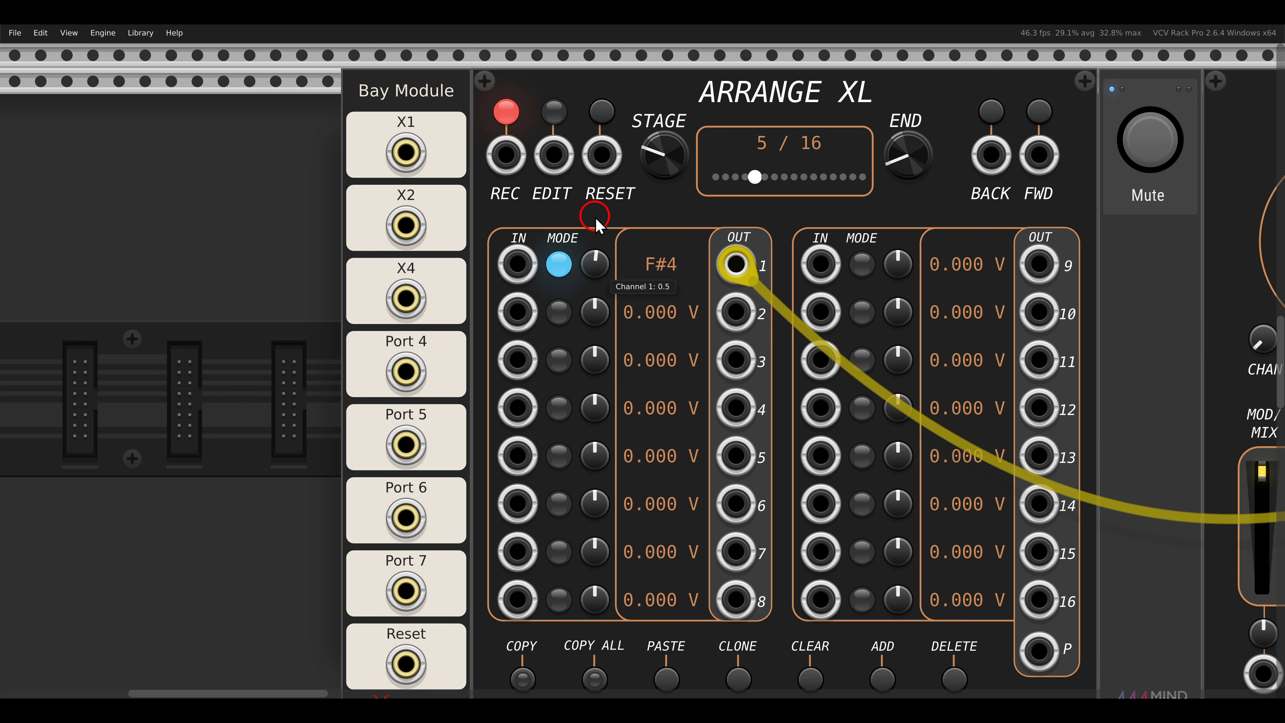
Advance Arrange XL through its remaining stages up to 16, recording channel 1 notes such as F4 and A#4.
click(1045, 115)
click(1045, 115)
click(1044, 115)
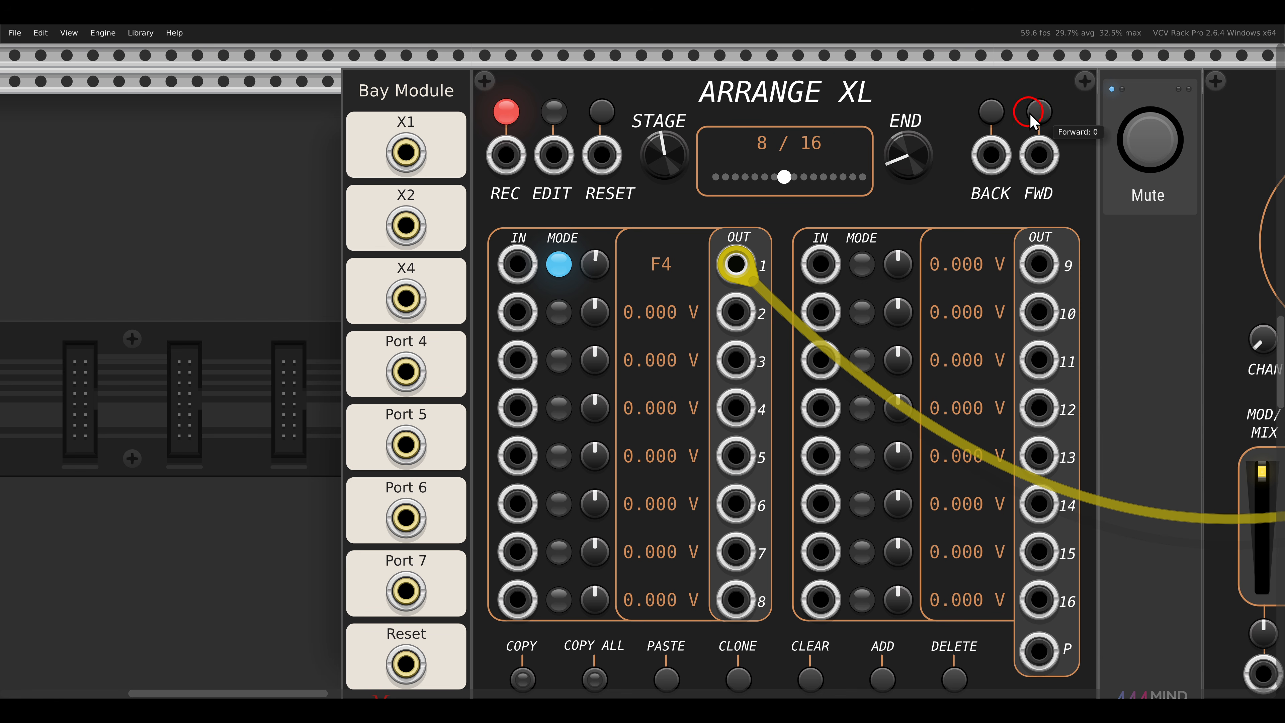
click(1034, 112)
click(1038, 110)
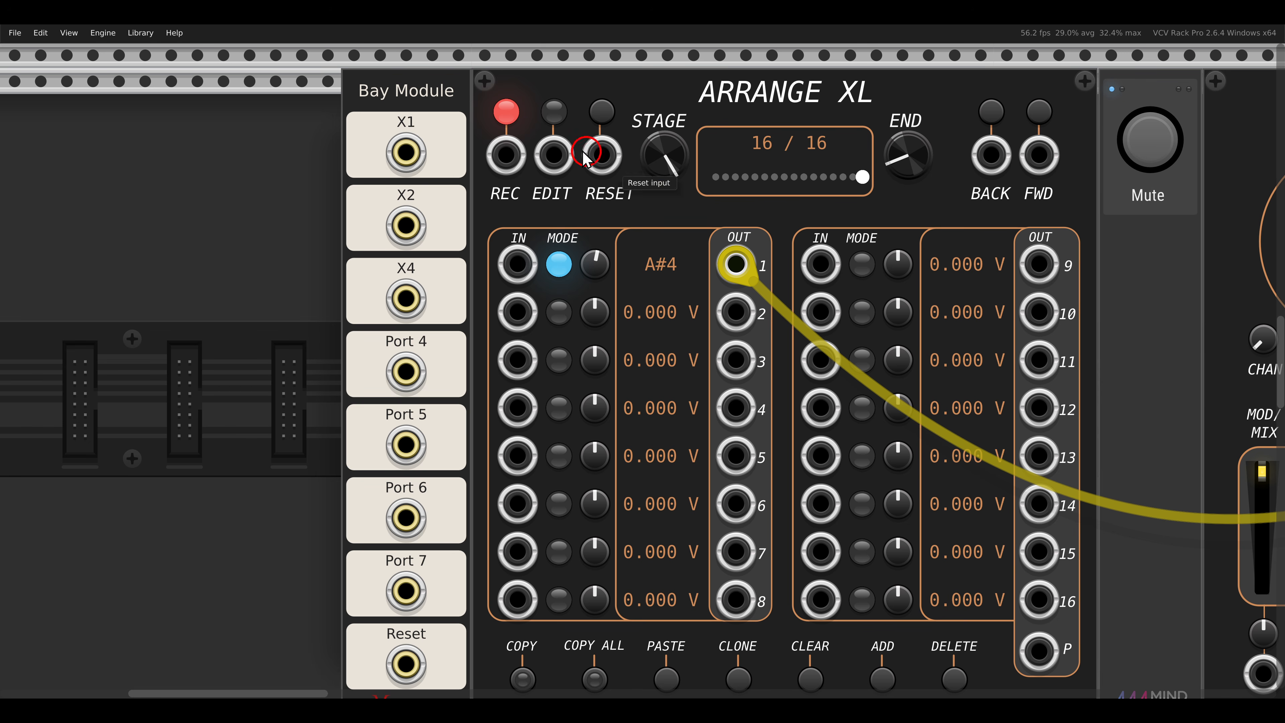
Turn on Arrange XL's Edit mode and step forward through the recorded stages.
click(553, 111)
click(1044, 114)
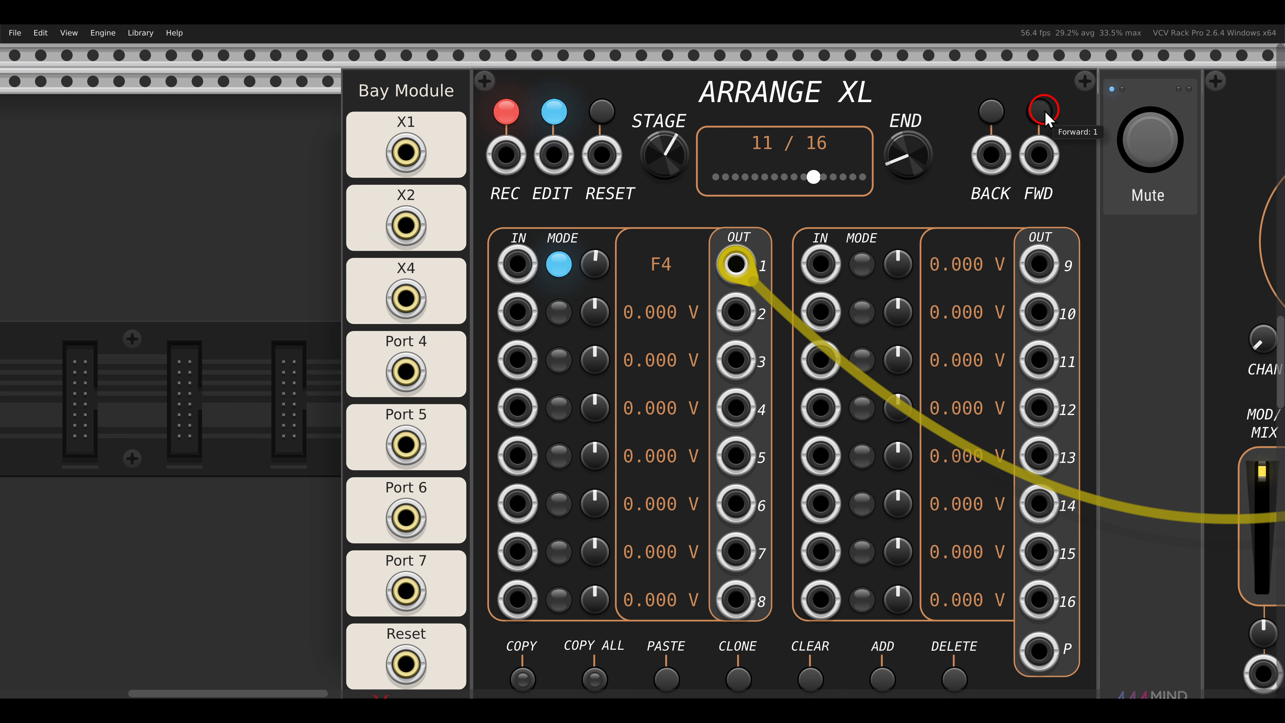
click(1043, 115)
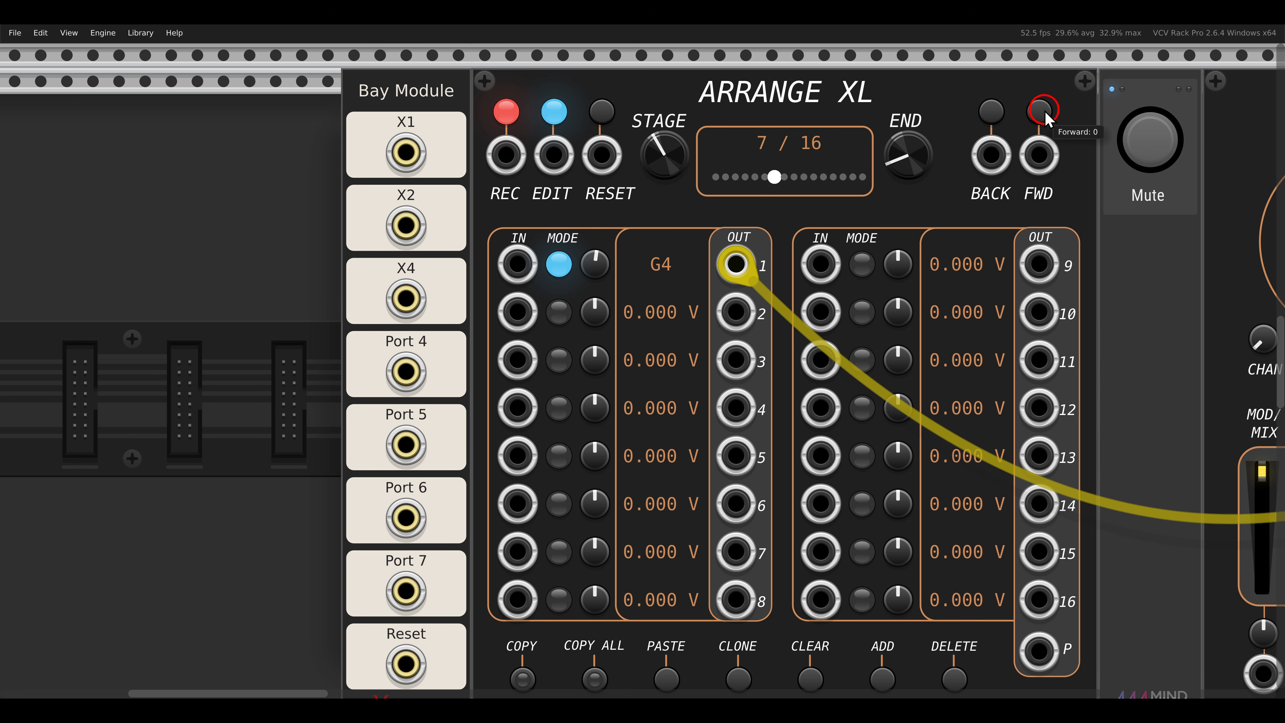
double_click(1043, 114)
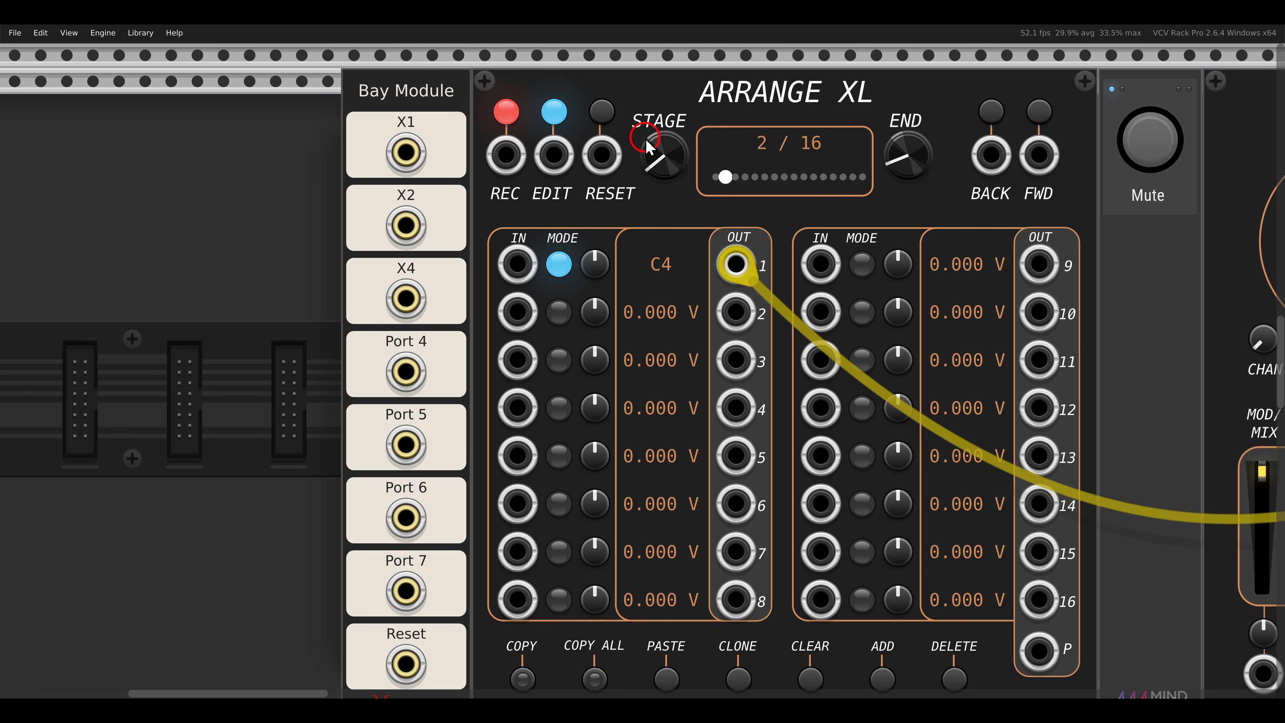
click(1040, 114)
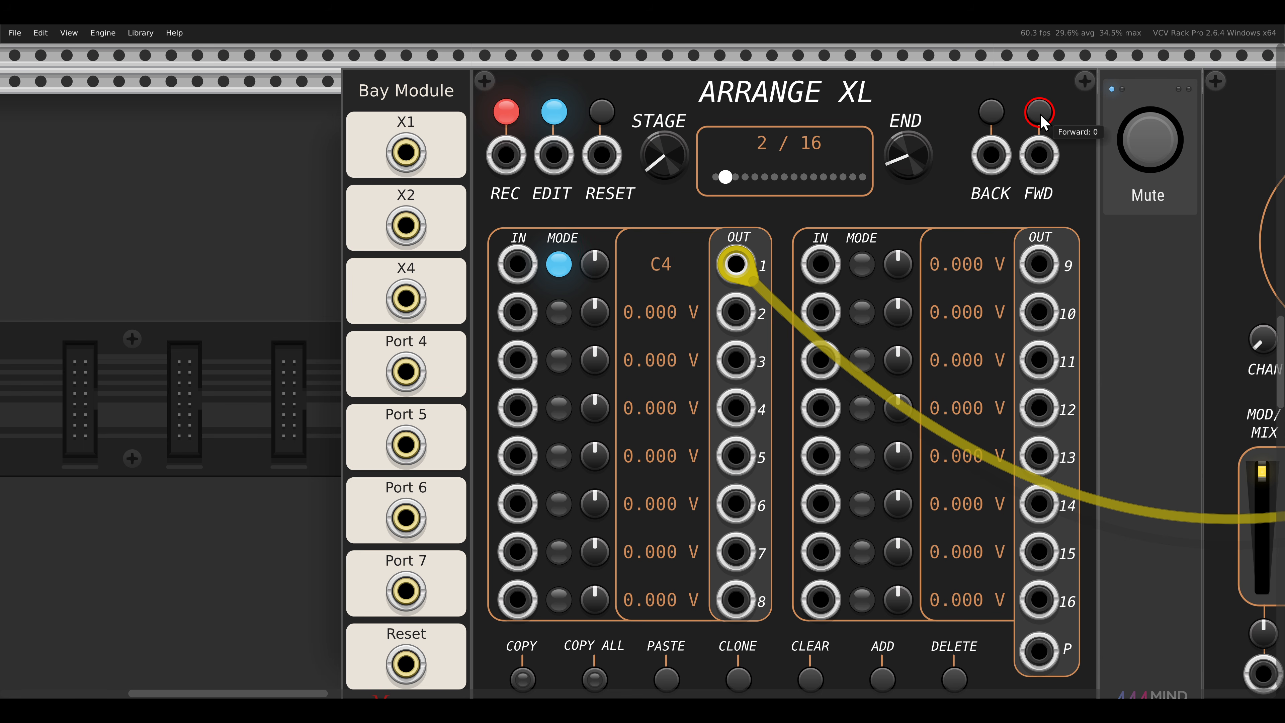
click(1037, 113)
Patch the Bay Module's X4 clock to Arrange XL's FWD input.
drag(406, 298, 1038, 155)
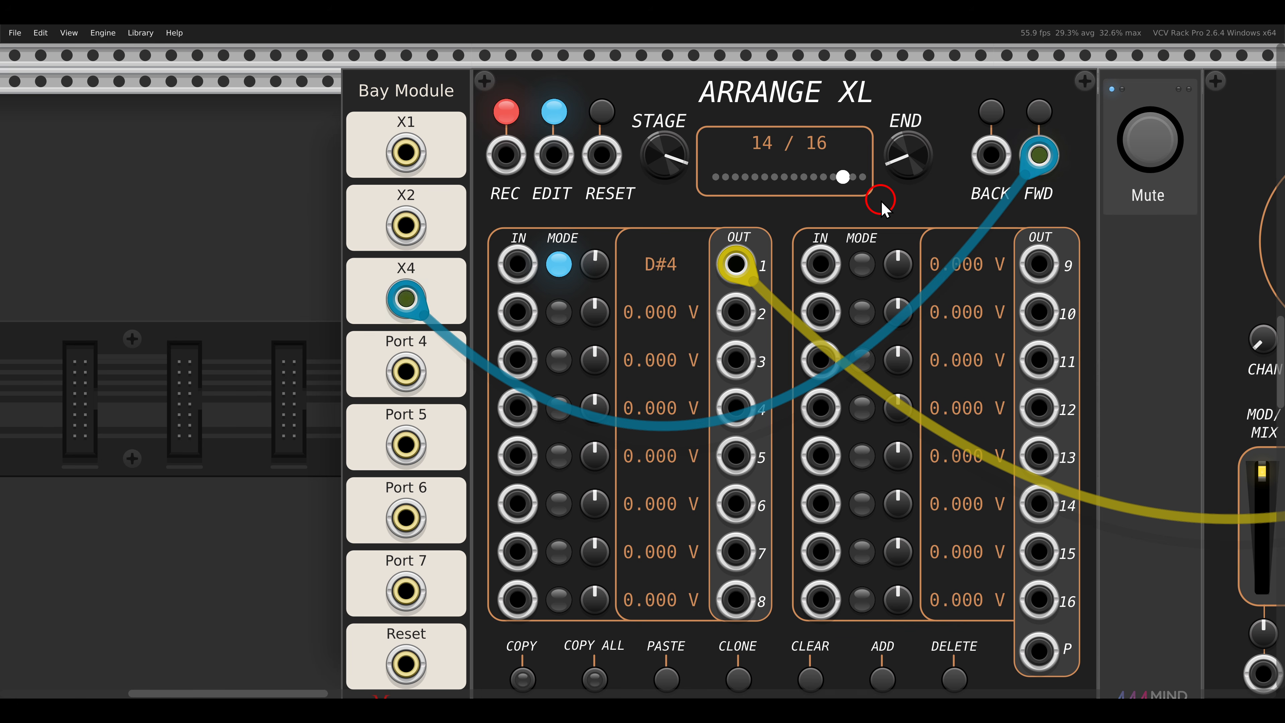
scroll(882, 195, down, 1)
drag(899, 212, 818, 207)
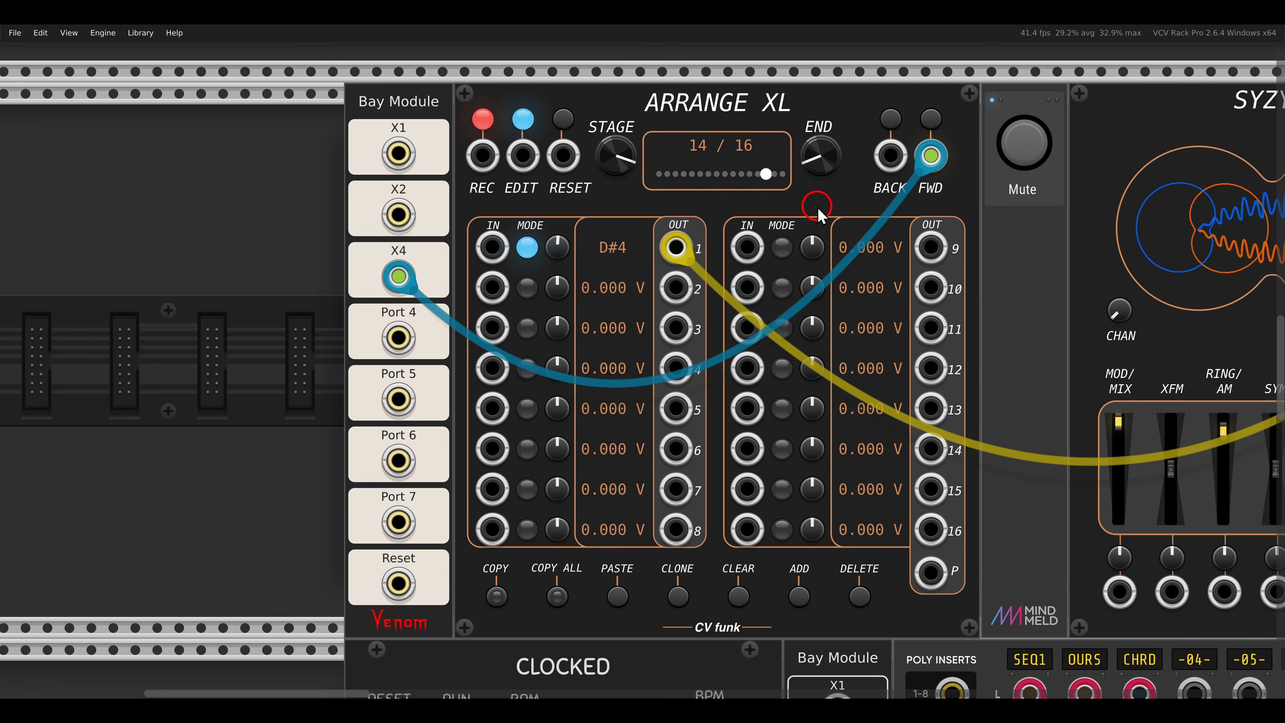
scroll(817, 212, down, 1)
drag(858, 218, 629, 222)
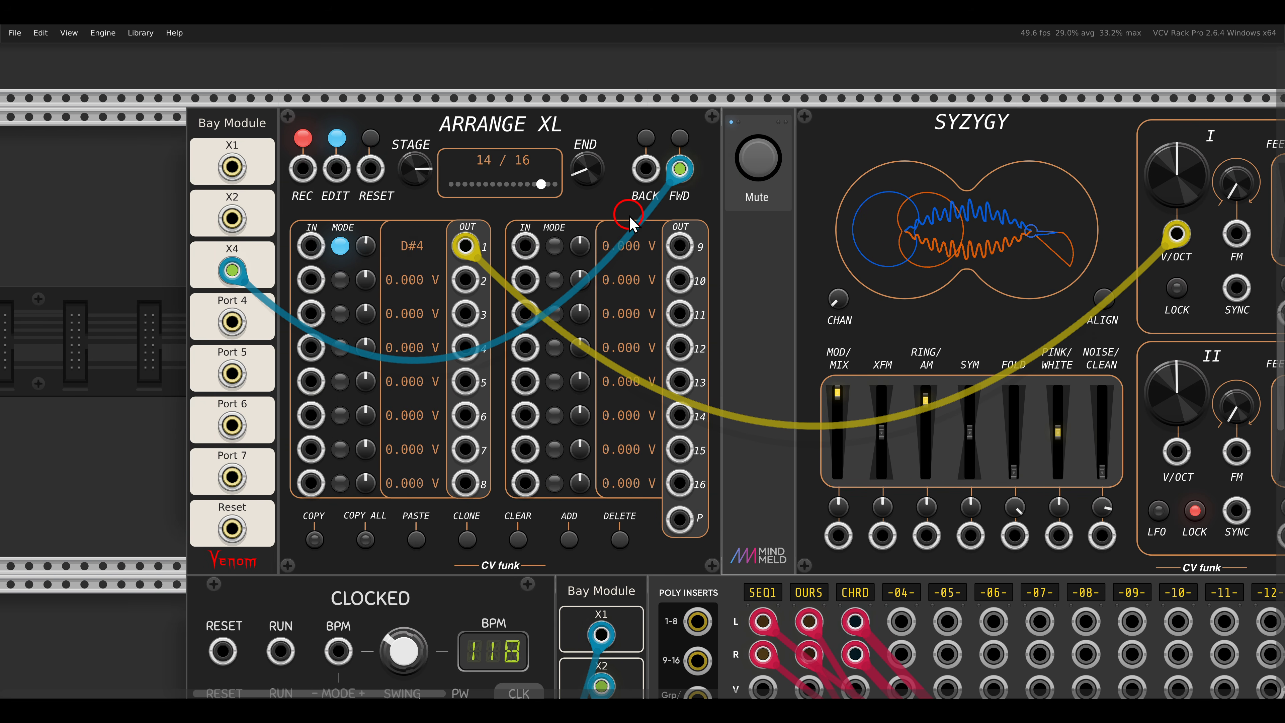
Patch Arrange XL output 2 across to a modulation input beyond the Syzygy's slider section.
mouse_move(939, 282)
mouse_down()
mouse_move(370, 287)
mouse_move(820, 290)
mouse_move(787, 290)
mouse_up()
drag(954, 314, 945, 397)
drag(441, 343, 890, 326)
drag(201, 267, 1015, 457)
scroll(1007, 453, left, 16)
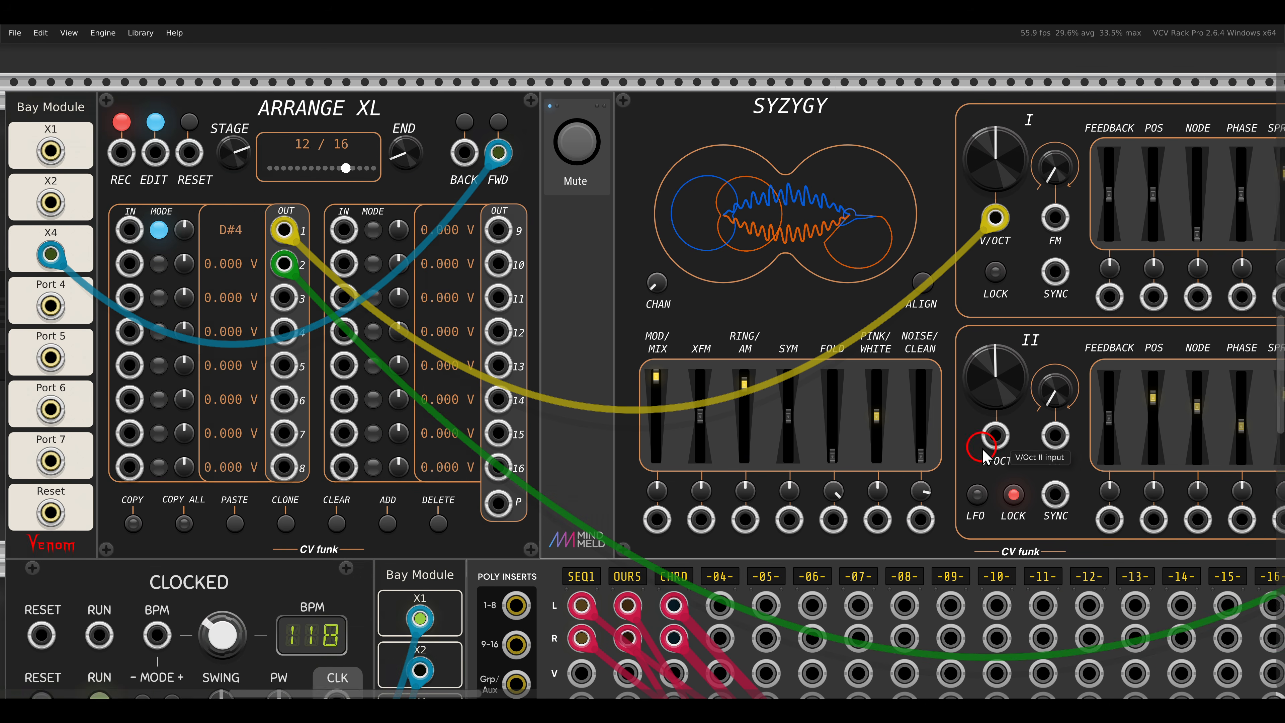
Record varying channel 2 voltages, such as 3.214 V, while Arrange XL advances through its stages.
scroll(441, 259, up, 3)
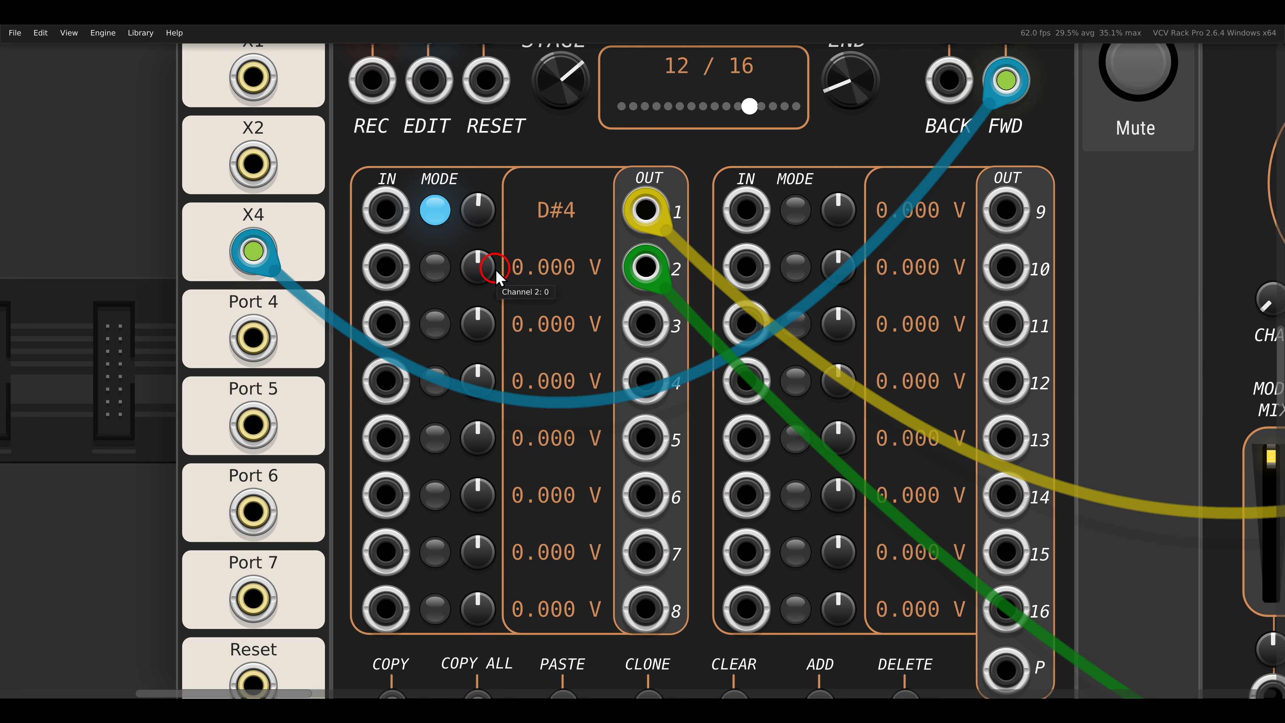
mouse_move(516, 256)
mouse_down()
mouse_move(562, 290)
mouse_move(526, 294)
mouse_move(523, 263)
mouse_up()
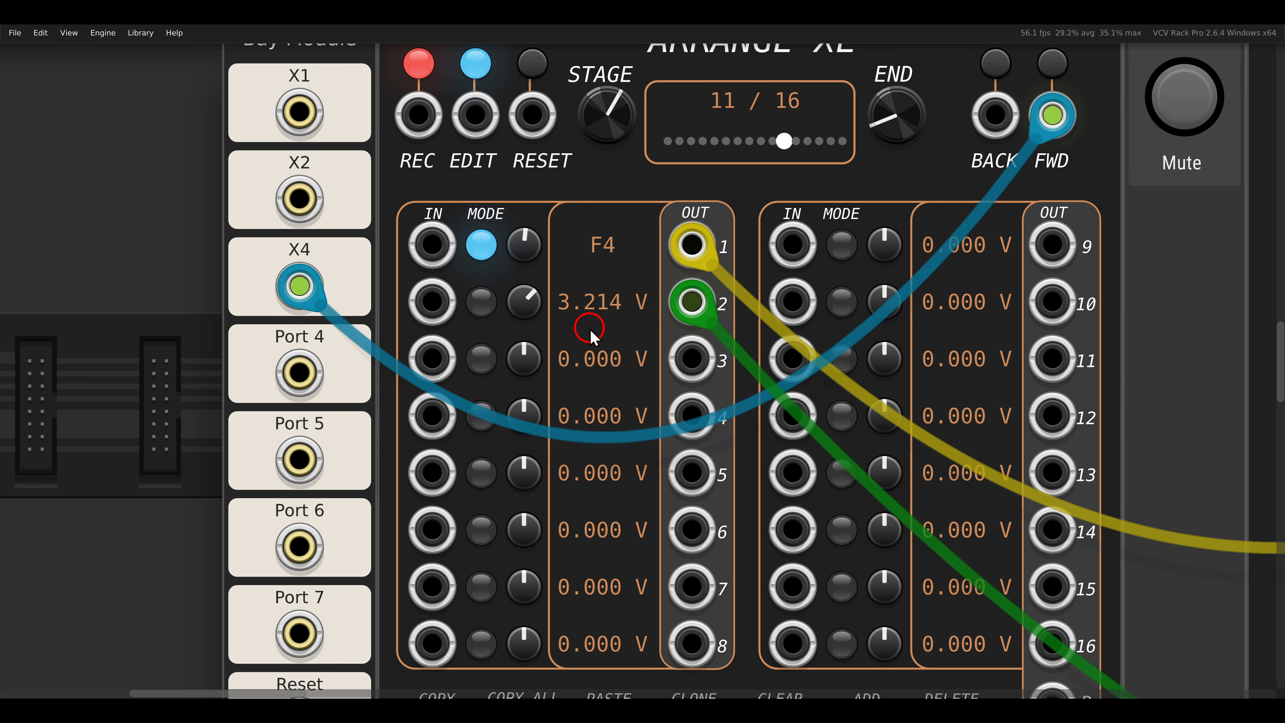
scroll(597, 334, down, 2)
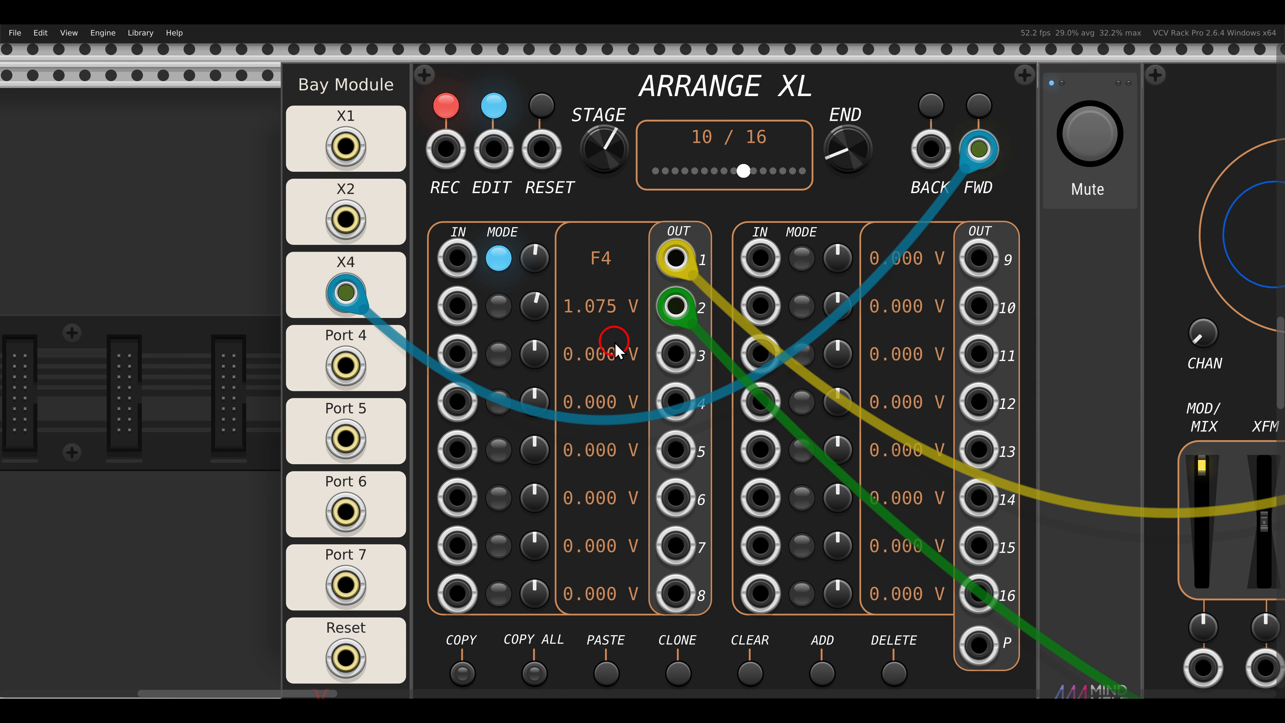
Patch Arrange XL outputs 3 and 4 to the Syzygy's Fold and Noise/Clean inputs, and record varying voltages for both channels.
drag(816, 352, 485, 297)
scroll(483, 298, down, 1)
drag(387, 300, 1017, 560)
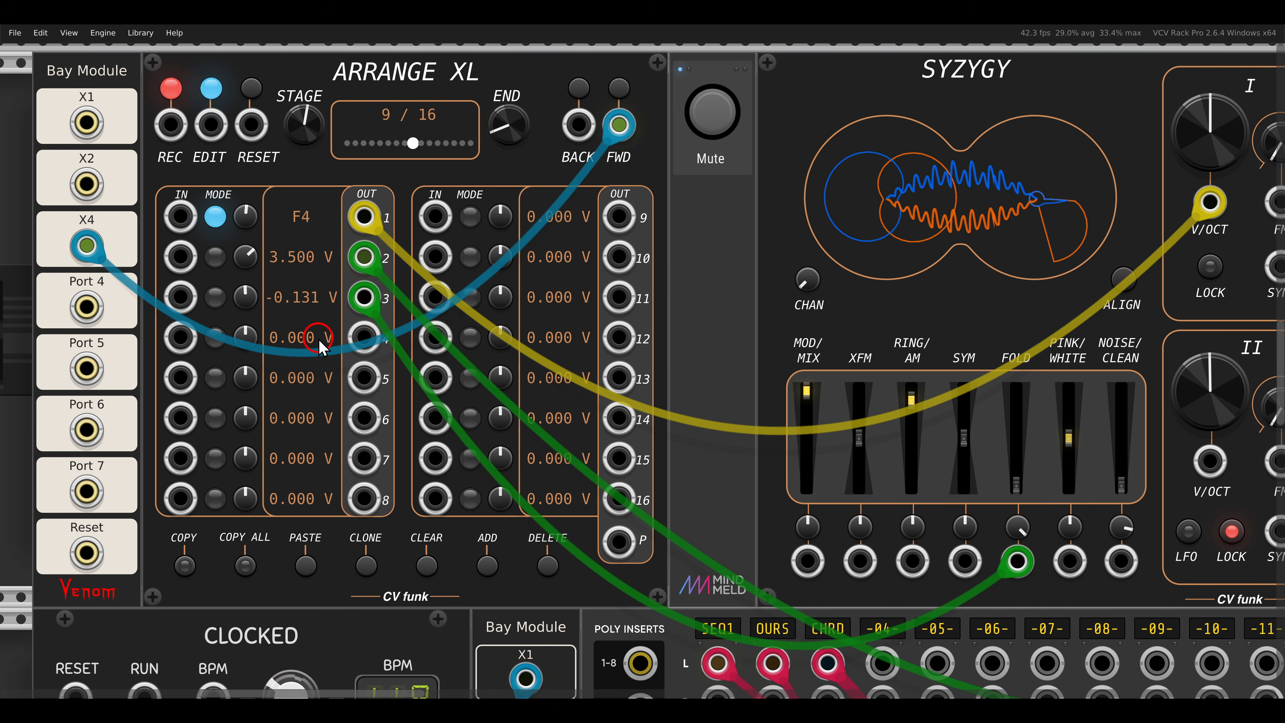
drag(364, 337, 1121, 560)
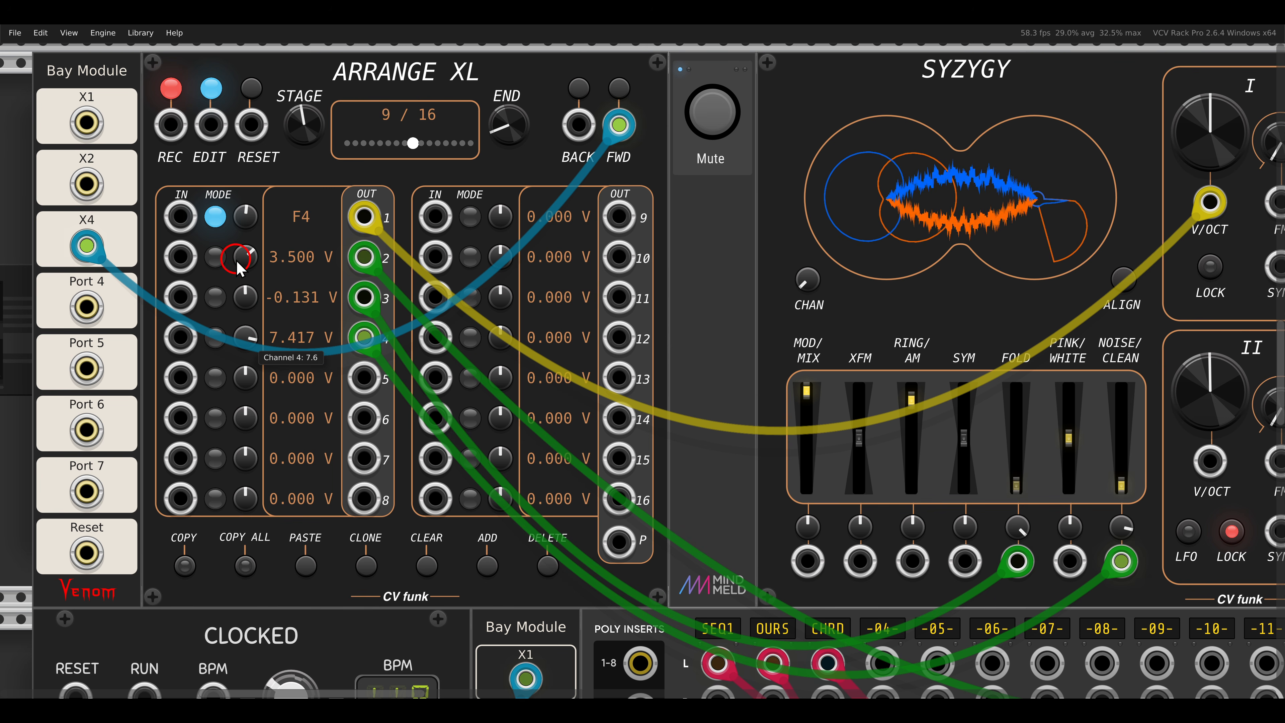
drag(251, 344, 402, 368)
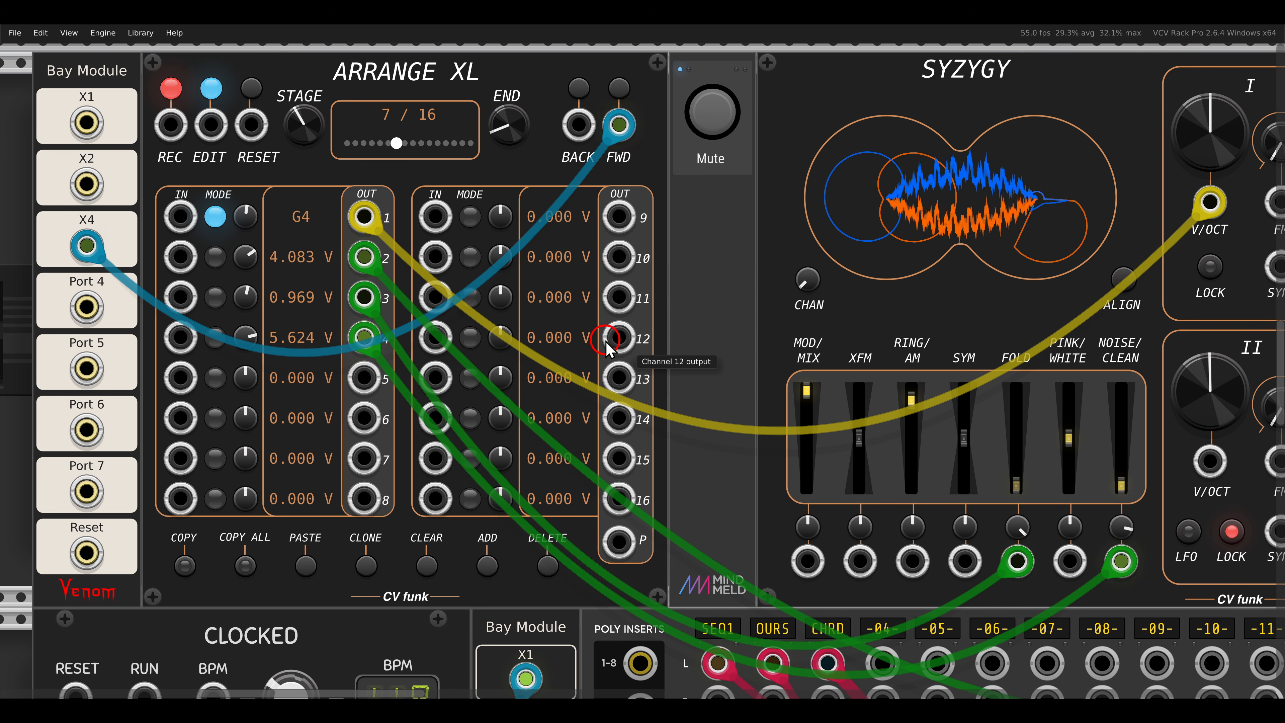
Patch Arrange XL output 5 to the Syzygy's oscillator II V/Oct input and record varying channel 5 voltages across the stages.
scroll(577, 357, down, 3)
drag(574, 350, 556, 352)
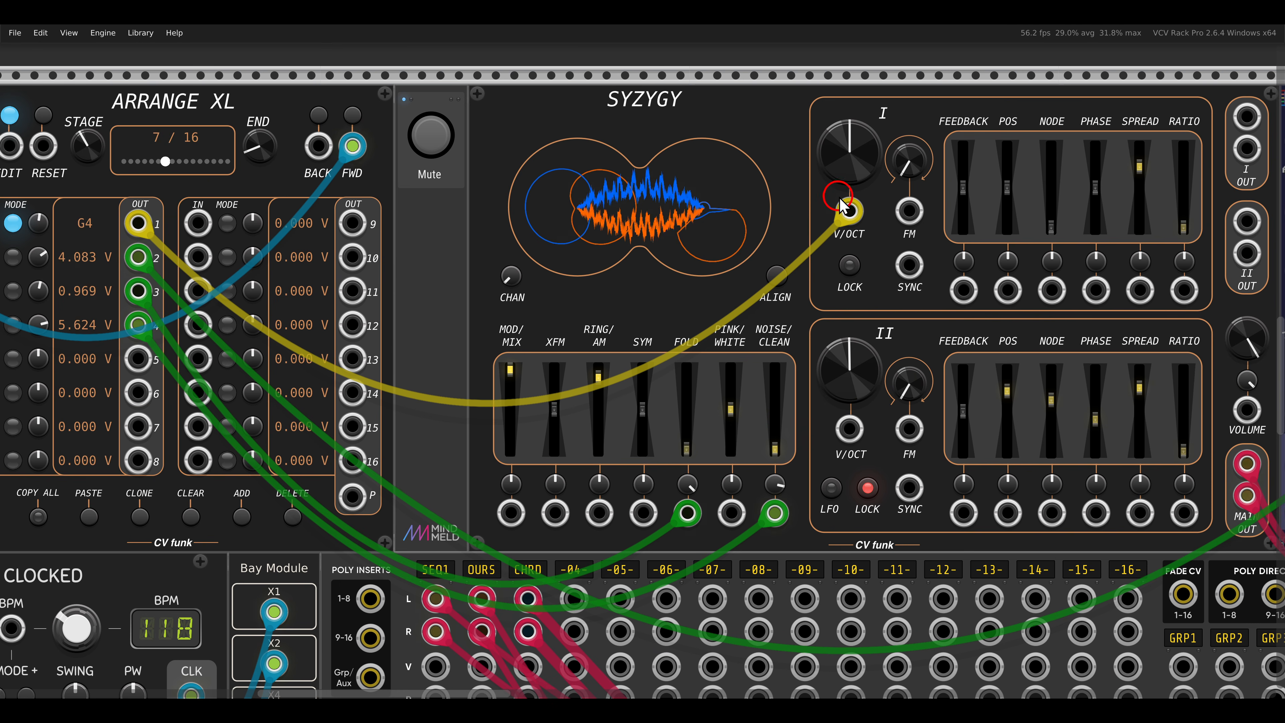
click(852, 220)
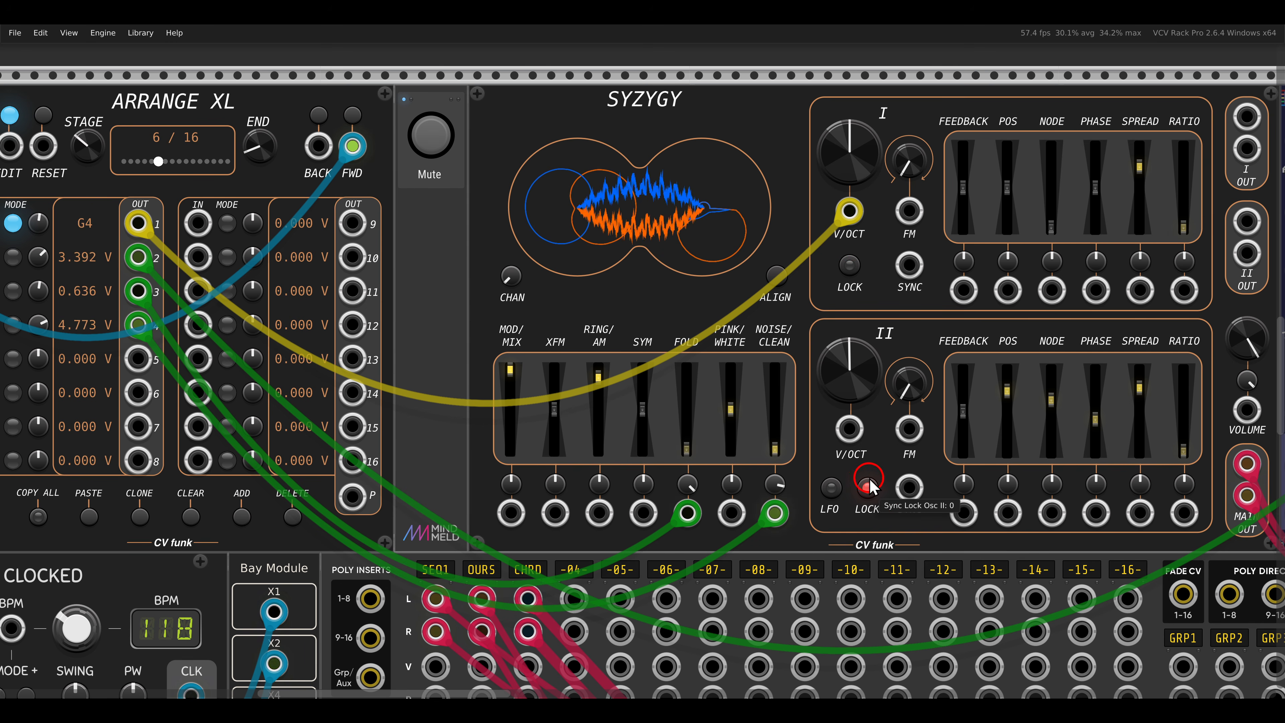
mouse_move(852, 382)
mouse_down()
mouse_move(842, 357)
mouse_move(847, 381)
mouse_up()
double_click(847, 380)
drag(467, 402, 588, 401)
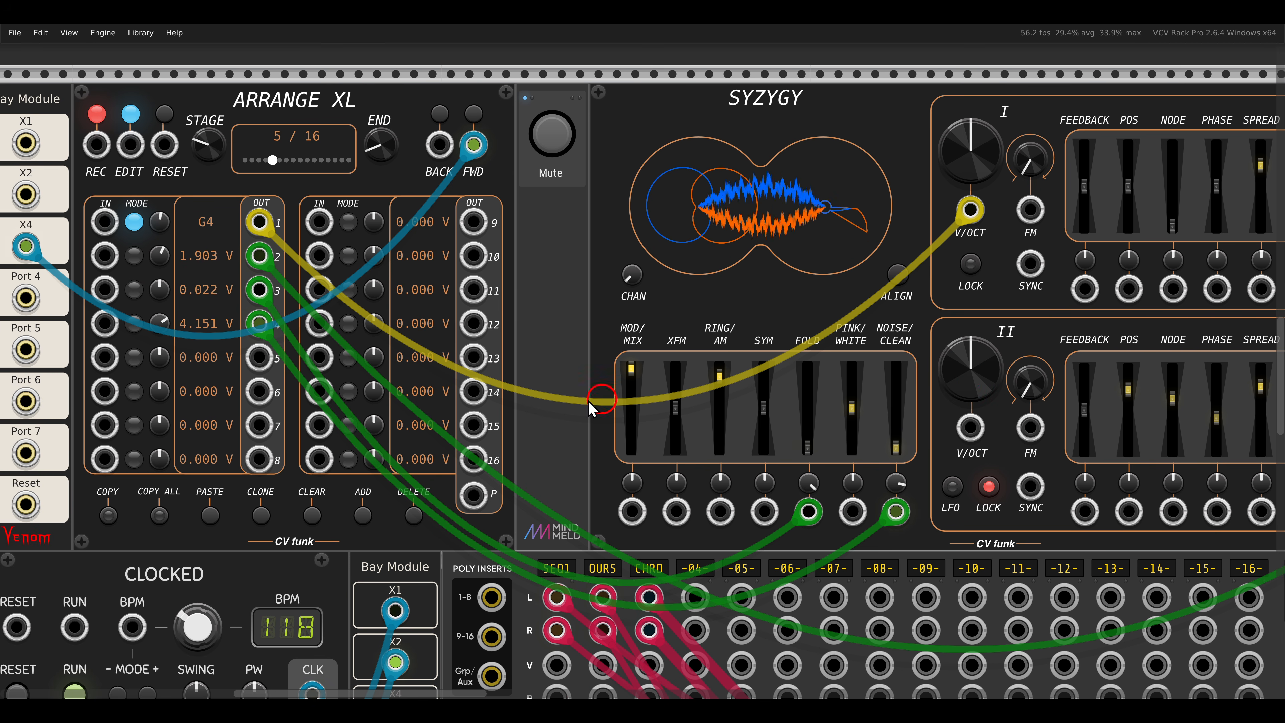
drag(259, 358, 970, 428)
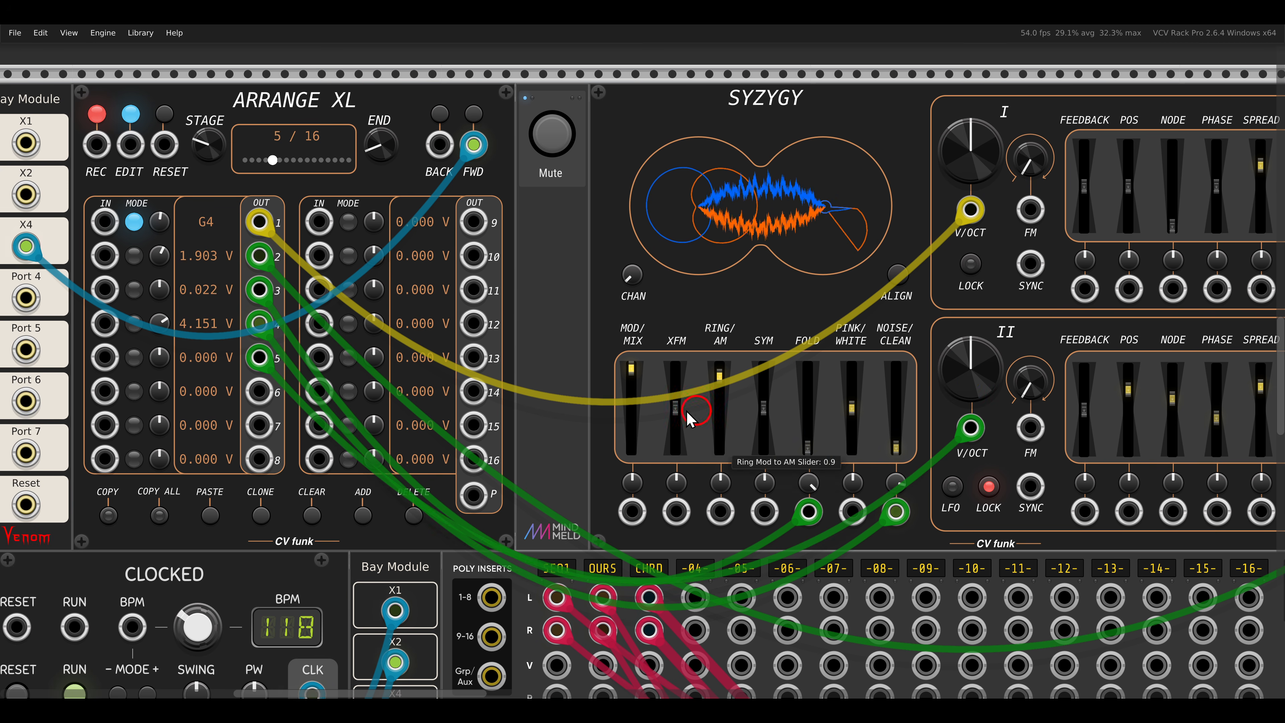
mouse_move(157, 359)
mouse_down()
mouse_move(146, 332)
mouse_move(146, 349)
mouse_up()
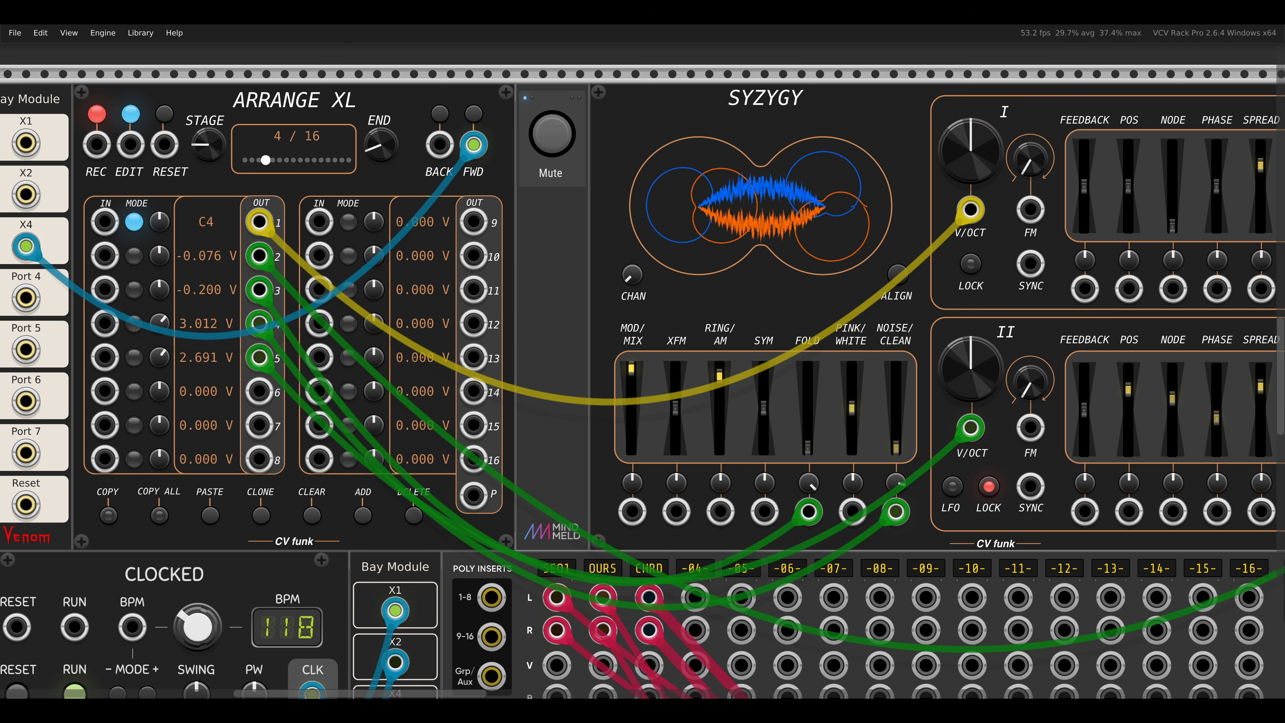
Set the Tri Delay's Wet/Dry mix to about 28.6% wet.
scroll(605, 361, down, 2)
drag(865, 369, 310, 366)
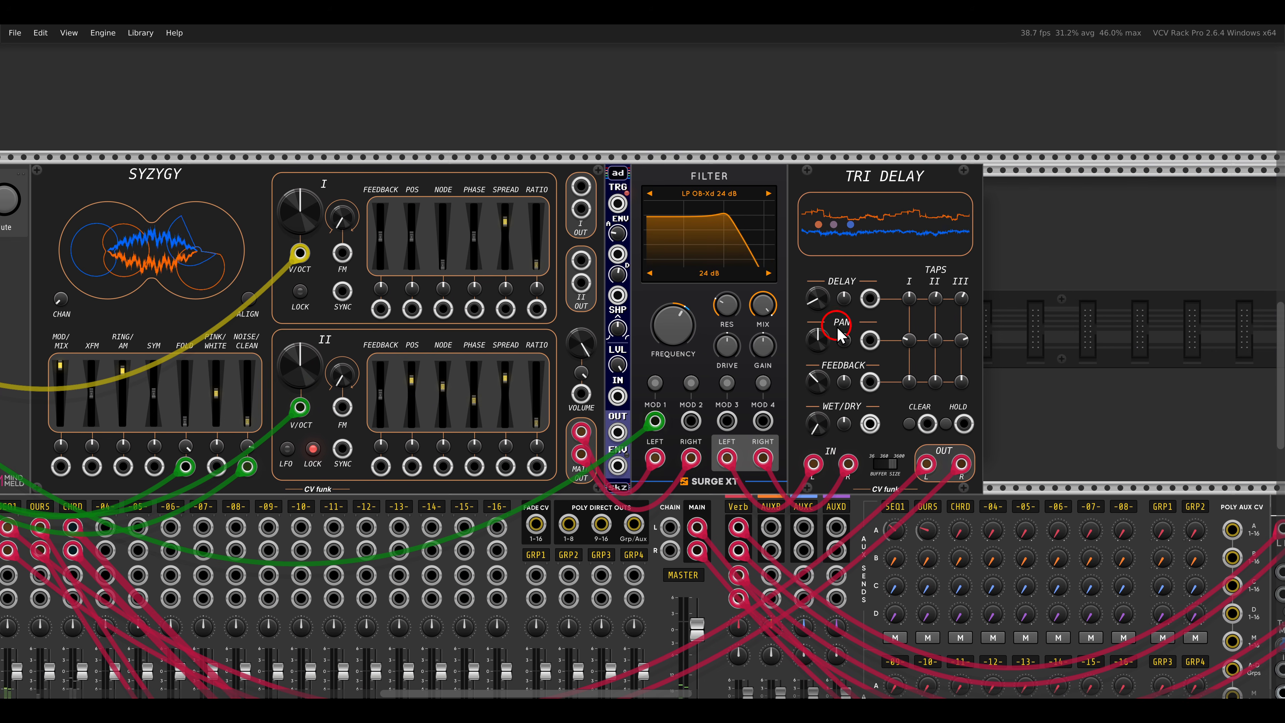
drag(840, 334, 711, 349)
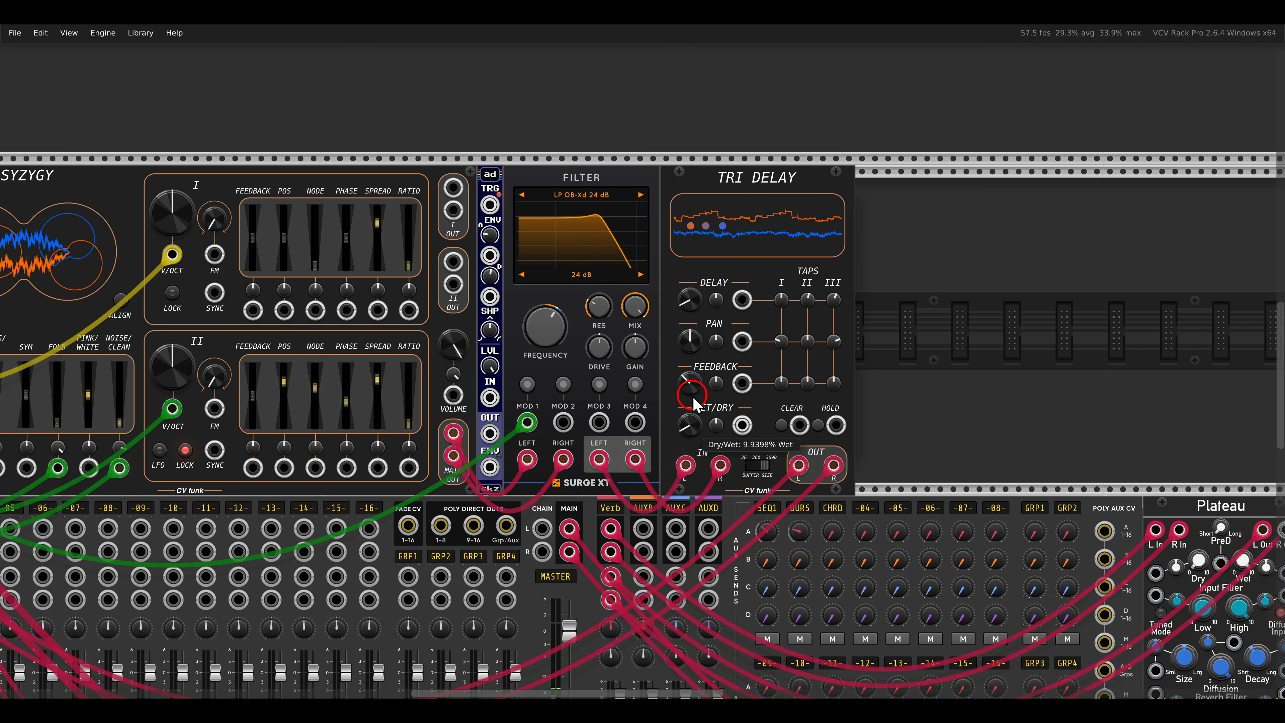
drag(694, 403, 686, 355)
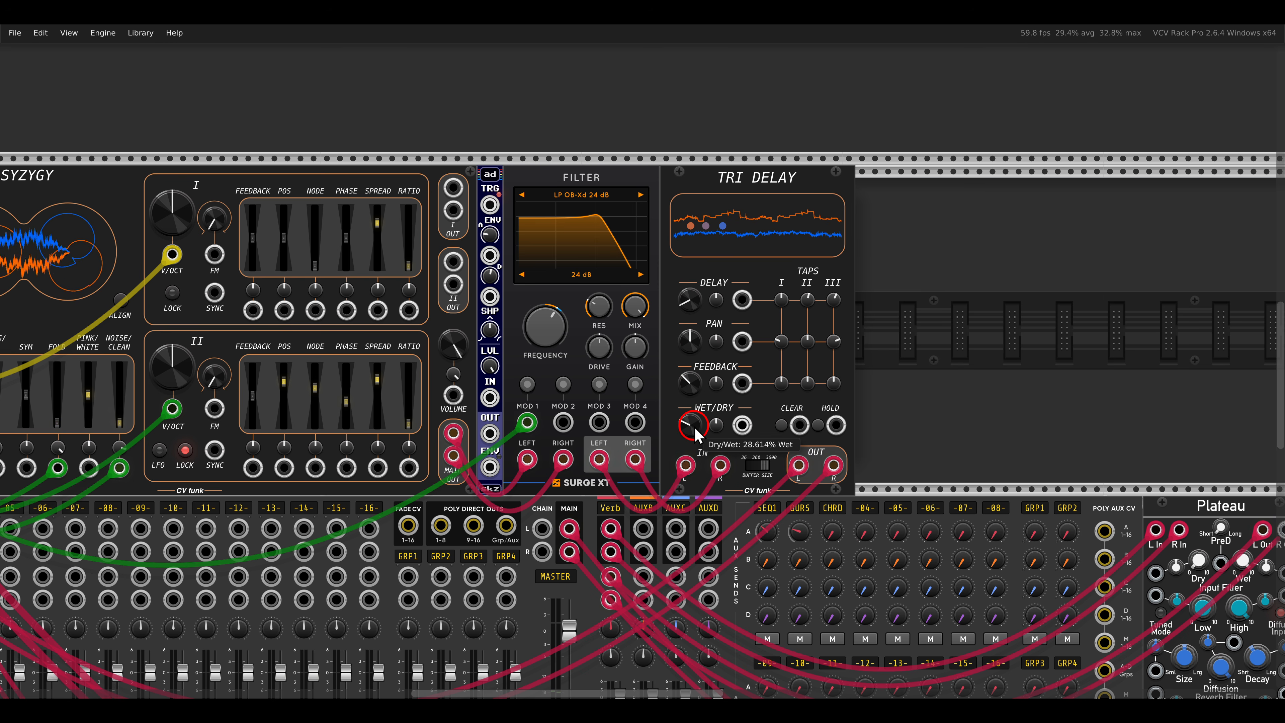
drag(696, 432, 689, 425)
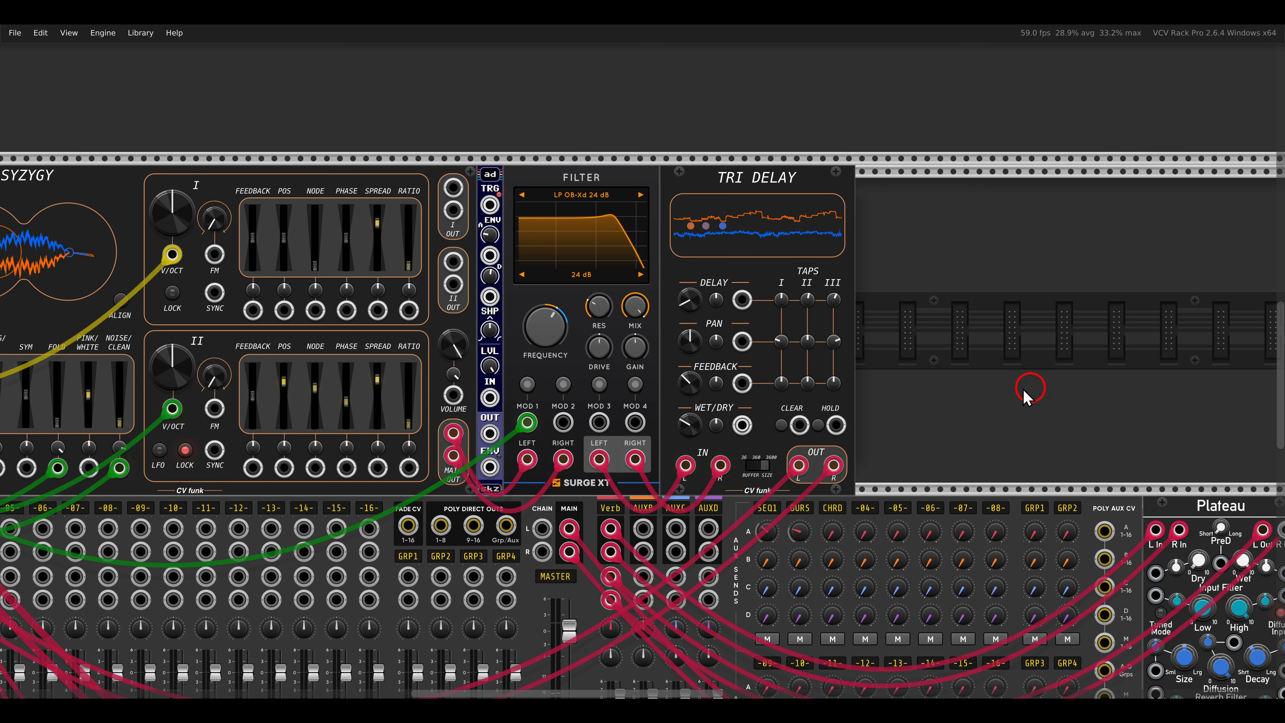
Patch the ad envelope module's Env output to the Syzygy's Volume input.
drag(482, 366, 1010, 546)
scroll(932, 360, up, 1)
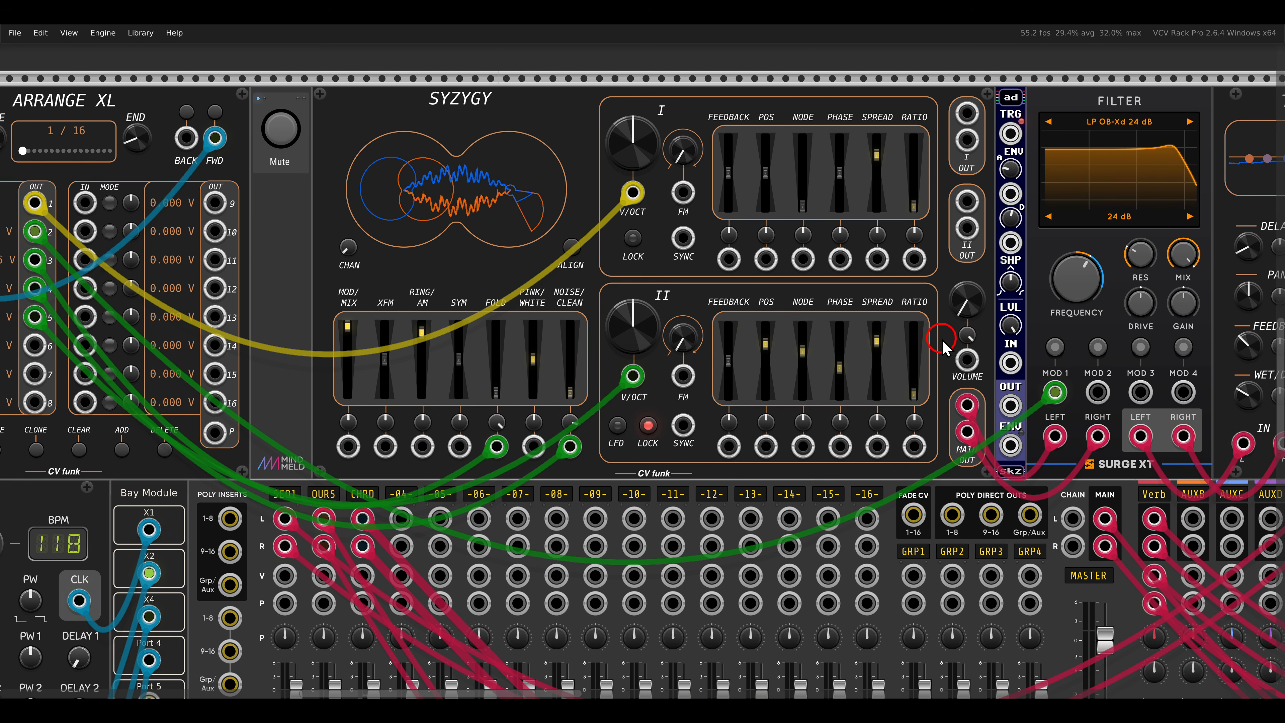
scroll(941, 348, up, 3)
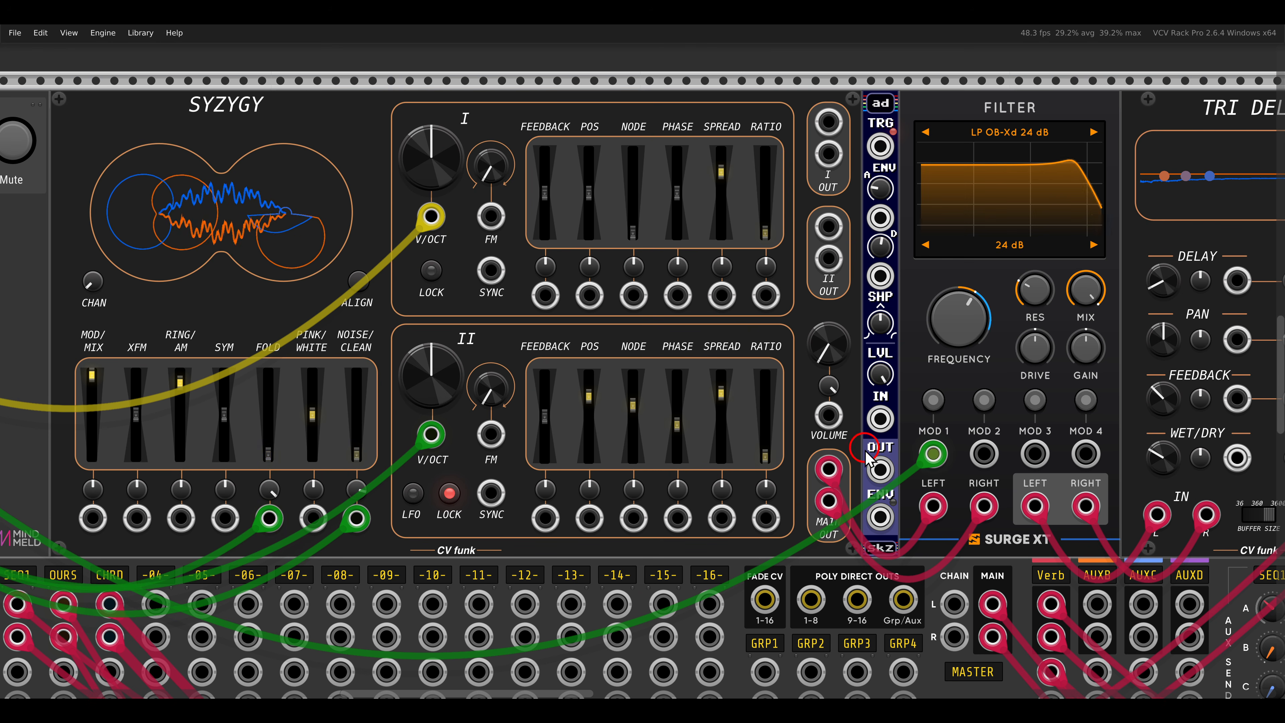
drag(880, 516, 822, 411)
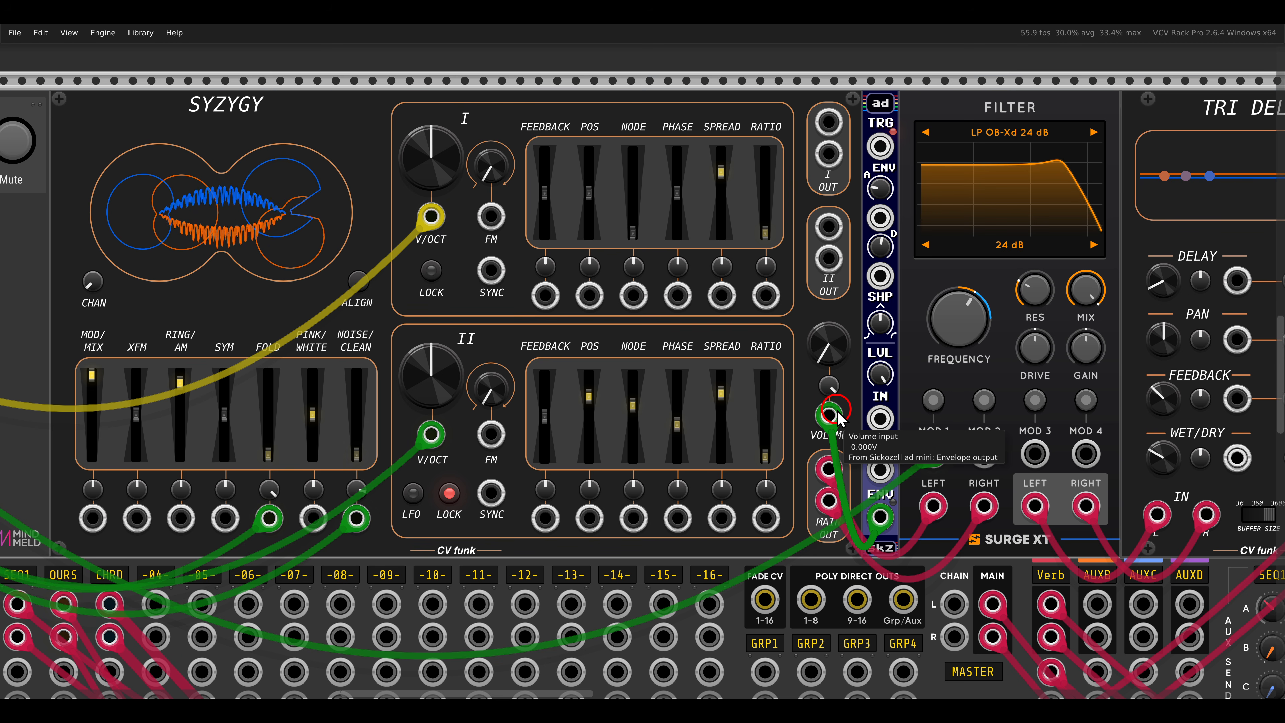
scroll(837, 418, down, 1)
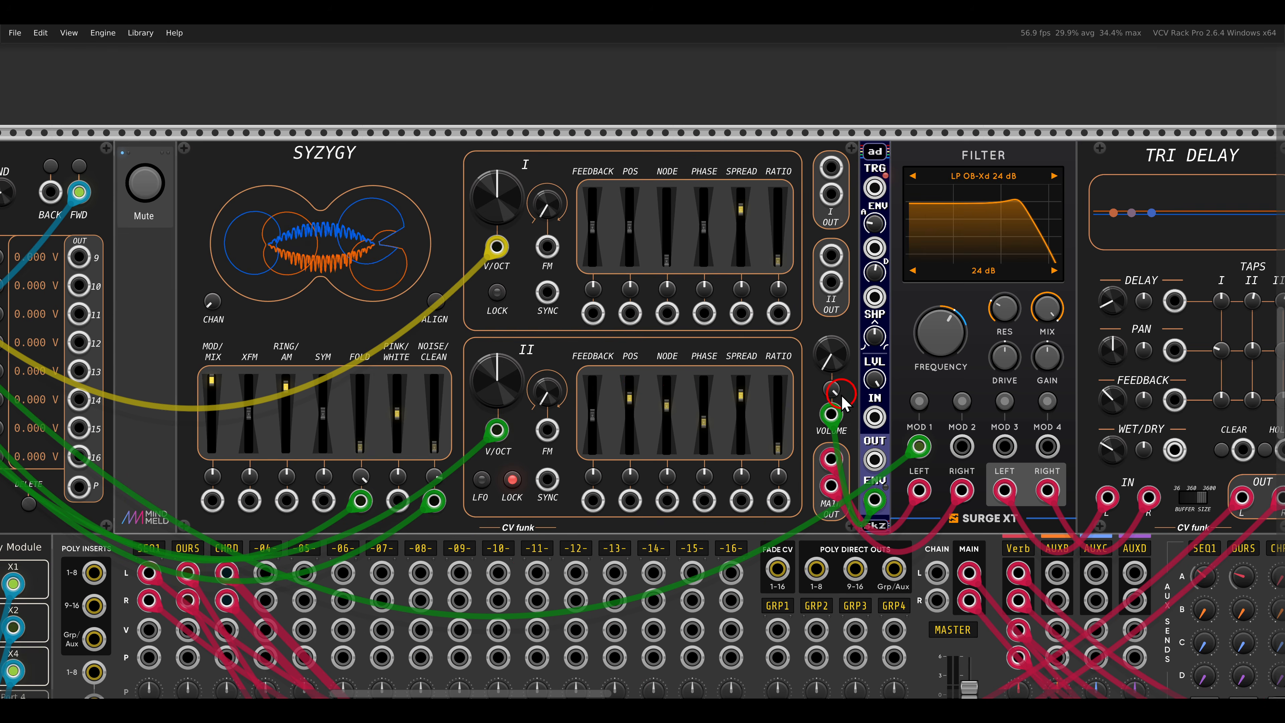
Patch Arrange XL output 6 across to the ad envelope module's trigger input.
scroll(842, 403, left, 5)
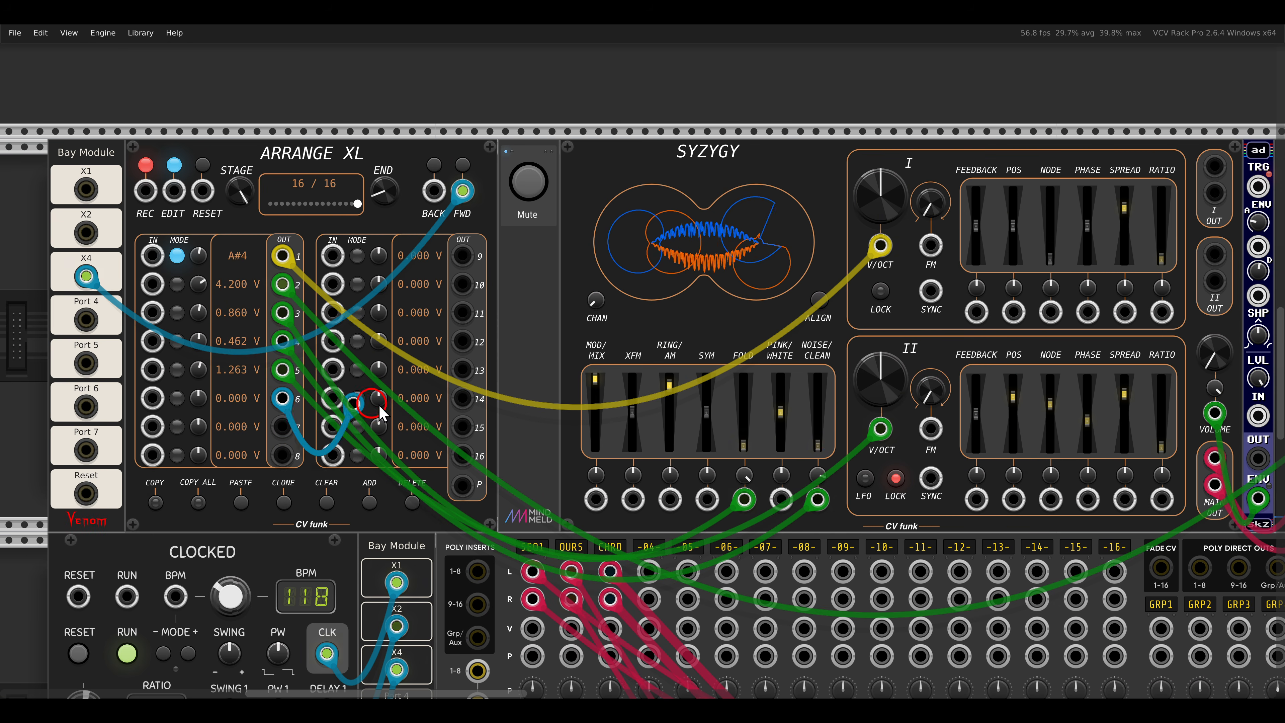
scroll(811, 335, left, 3)
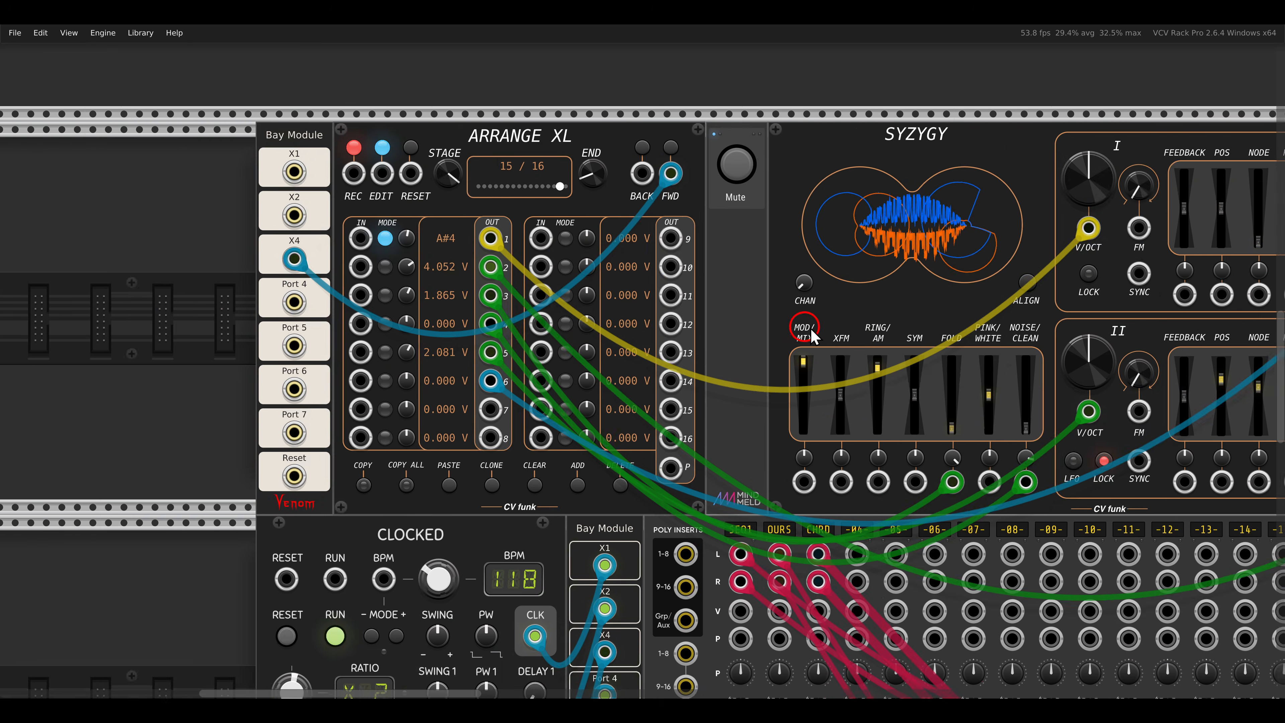
drag(811, 329, 909, 327)
Switch Arrange XL channel 6 to percentage mode and record varying percentages, such as 26%, across the stages.
scroll(482, 365, up, 3)
click(487, 390)
click(487, 390)
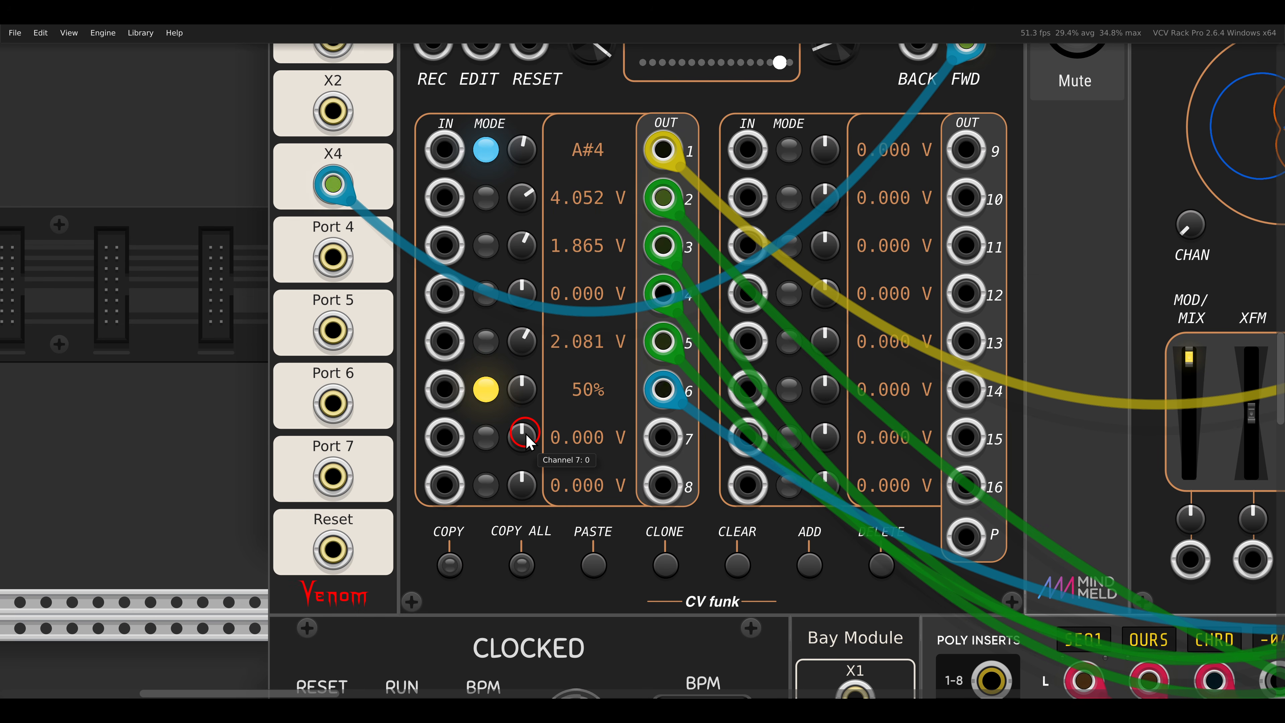
scroll(588, 416, down, 2)
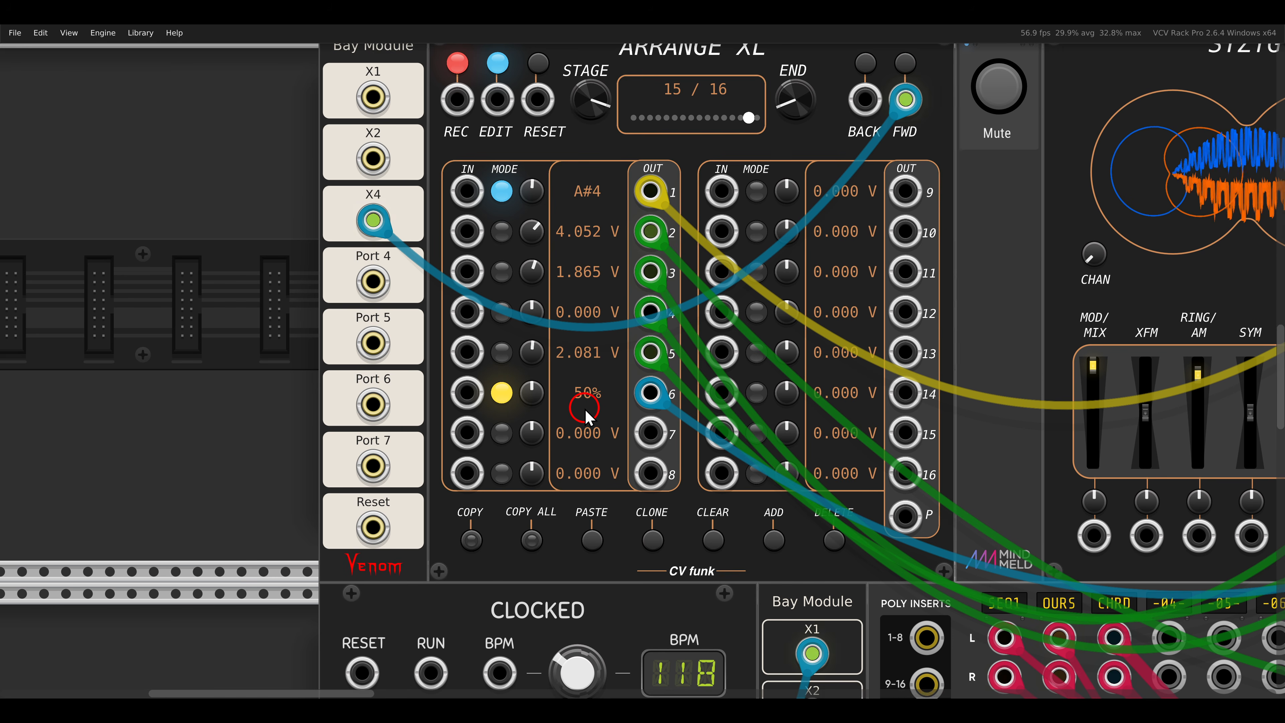
scroll(588, 416, up, 1)
drag(531, 405, 538, 451)
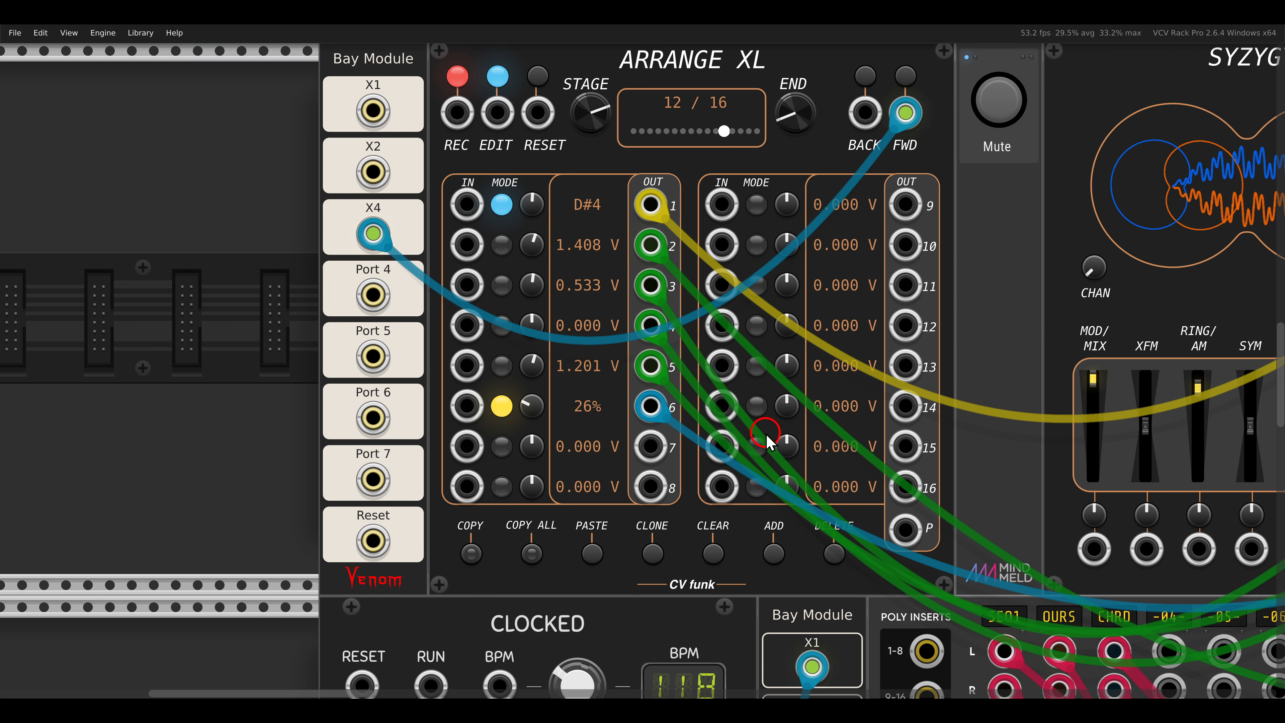
Unmute the Ouros voice in the lower row, beside the second Arrange XL and sQuant.
scroll(766, 434, down, 10)
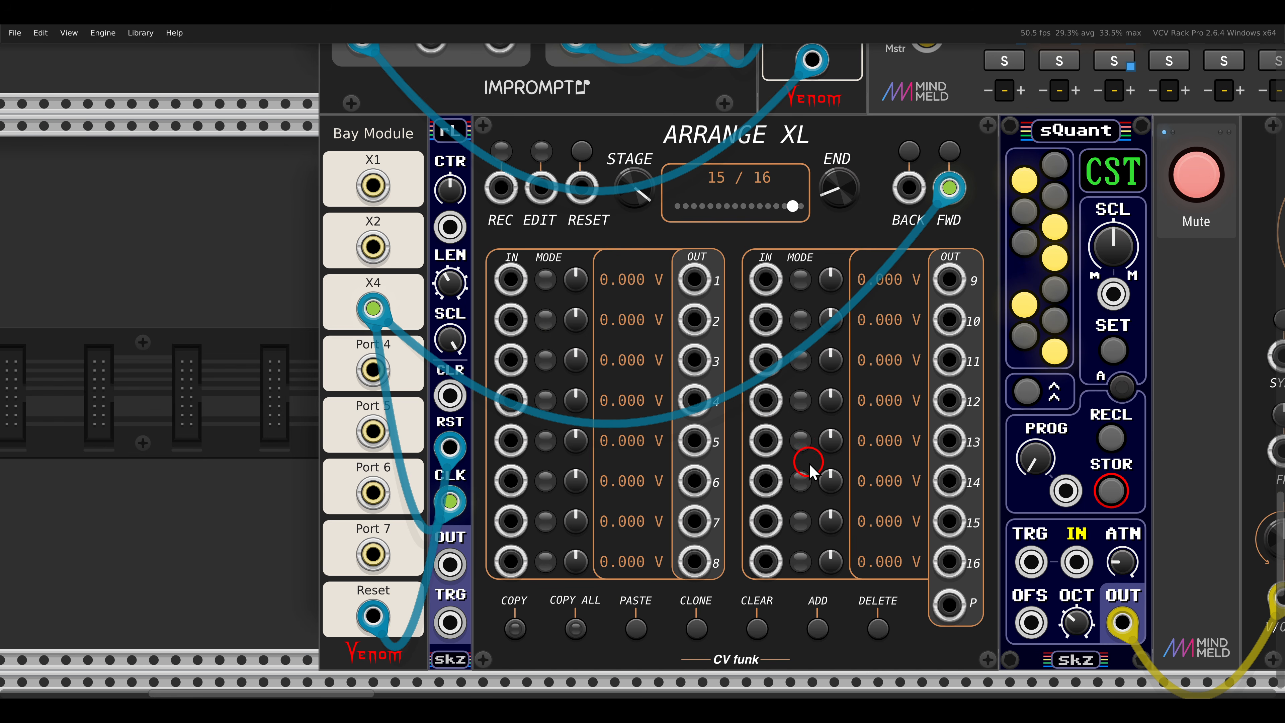
scroll(818, 420, down, 1)
drag(879, 411, 673, 431)
scroll(806, 427, down, 1)
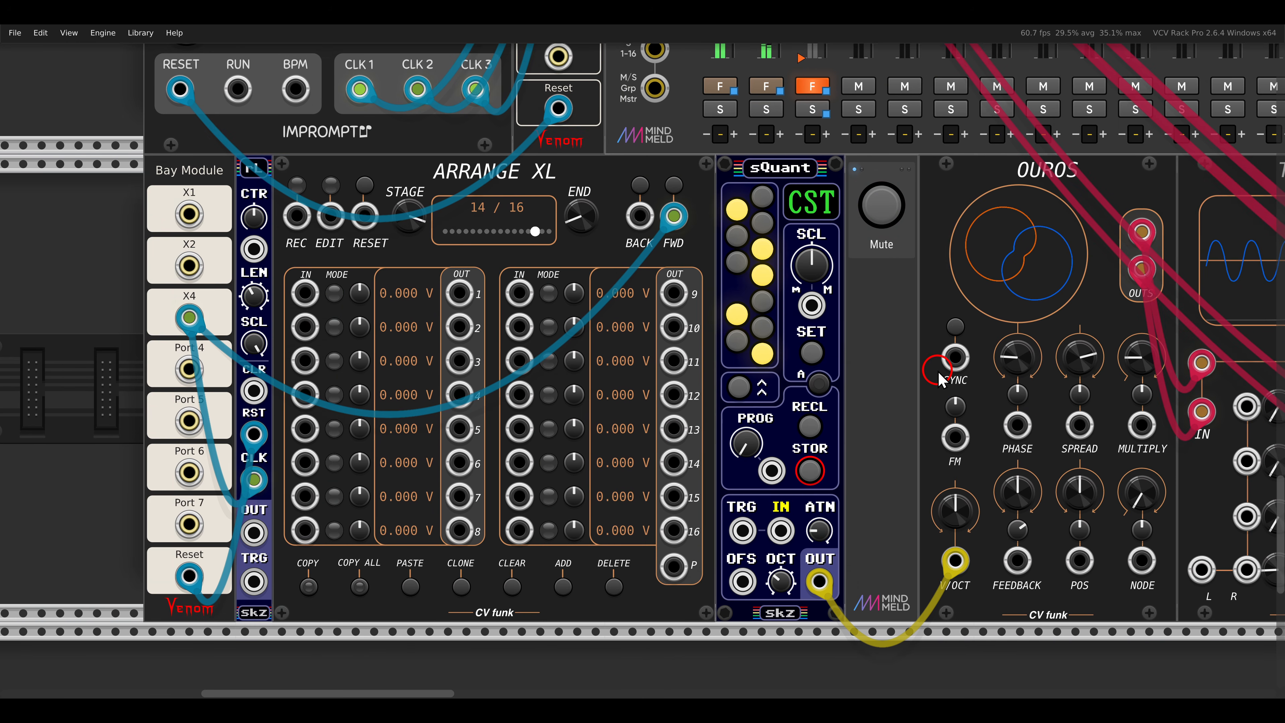
drag(1000, 493, 994, 490)
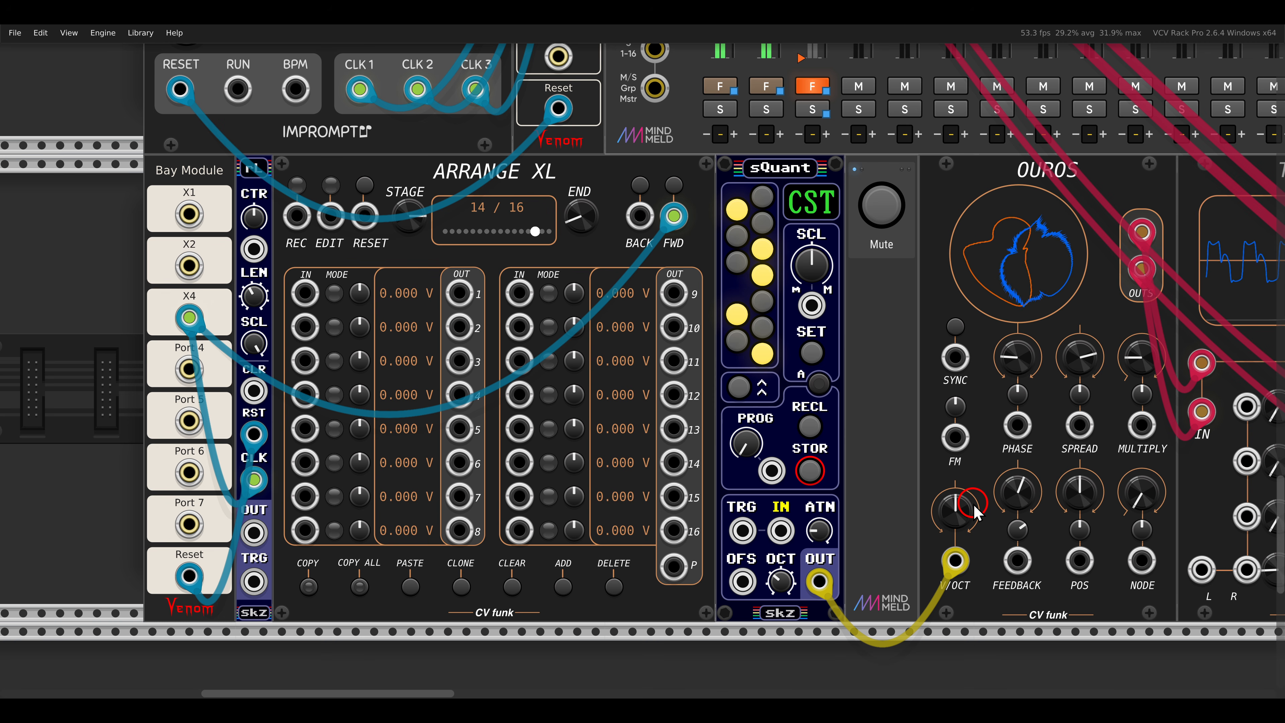
Patch the lower Arrange XL's output 1 to the sQuant IN, and the randLoops OUT to Arrange XL input 1.
drag(830, 438, 1030, 426)
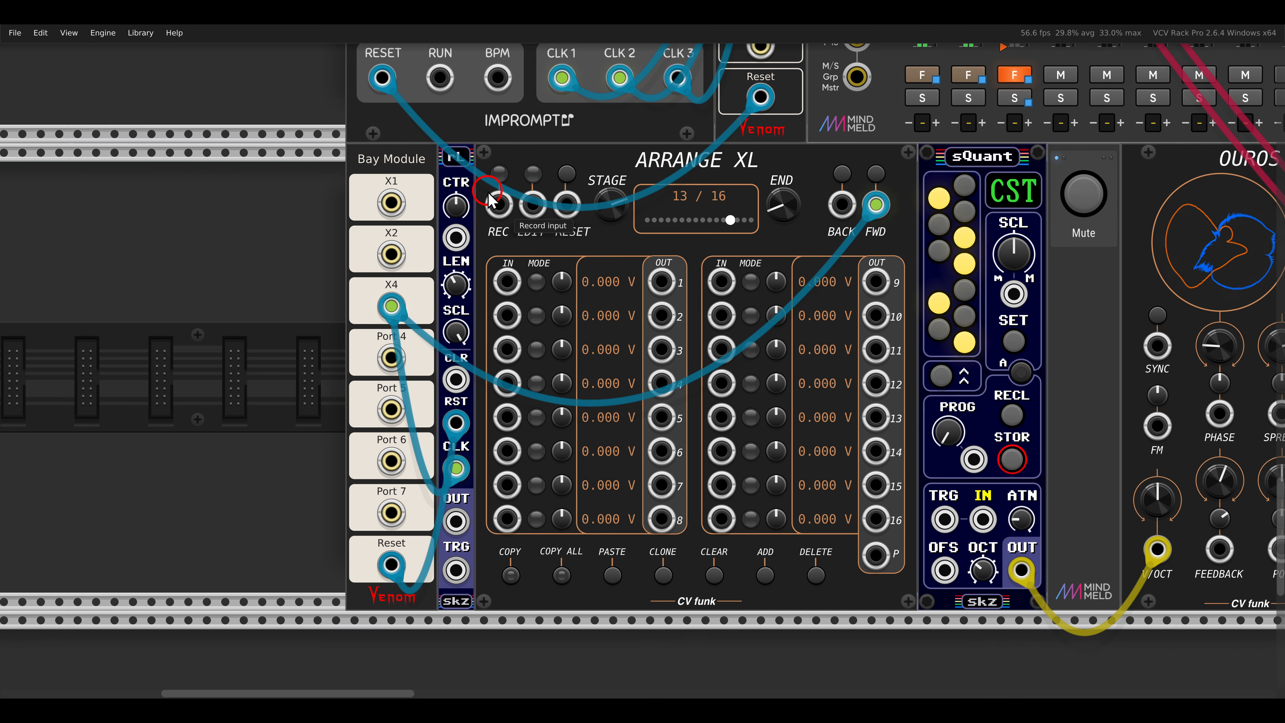
drag(508, 208, 487, 209)
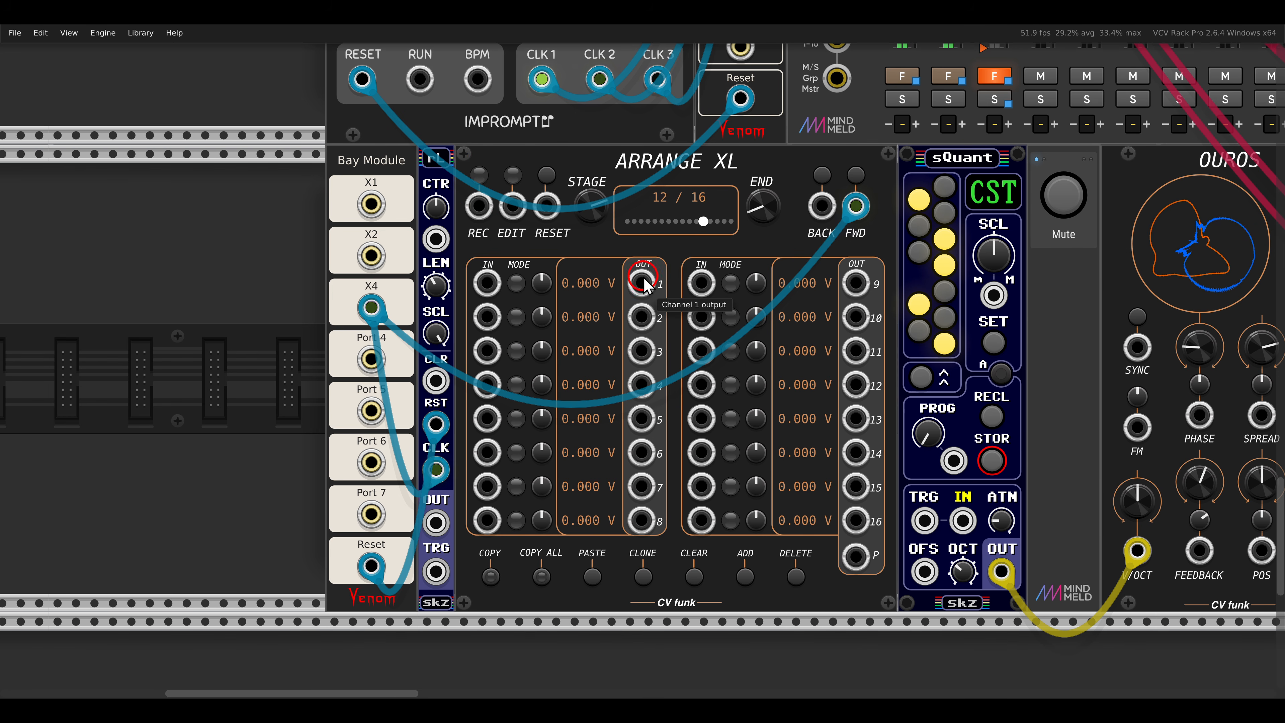
drag(643, 282, 962, 518)
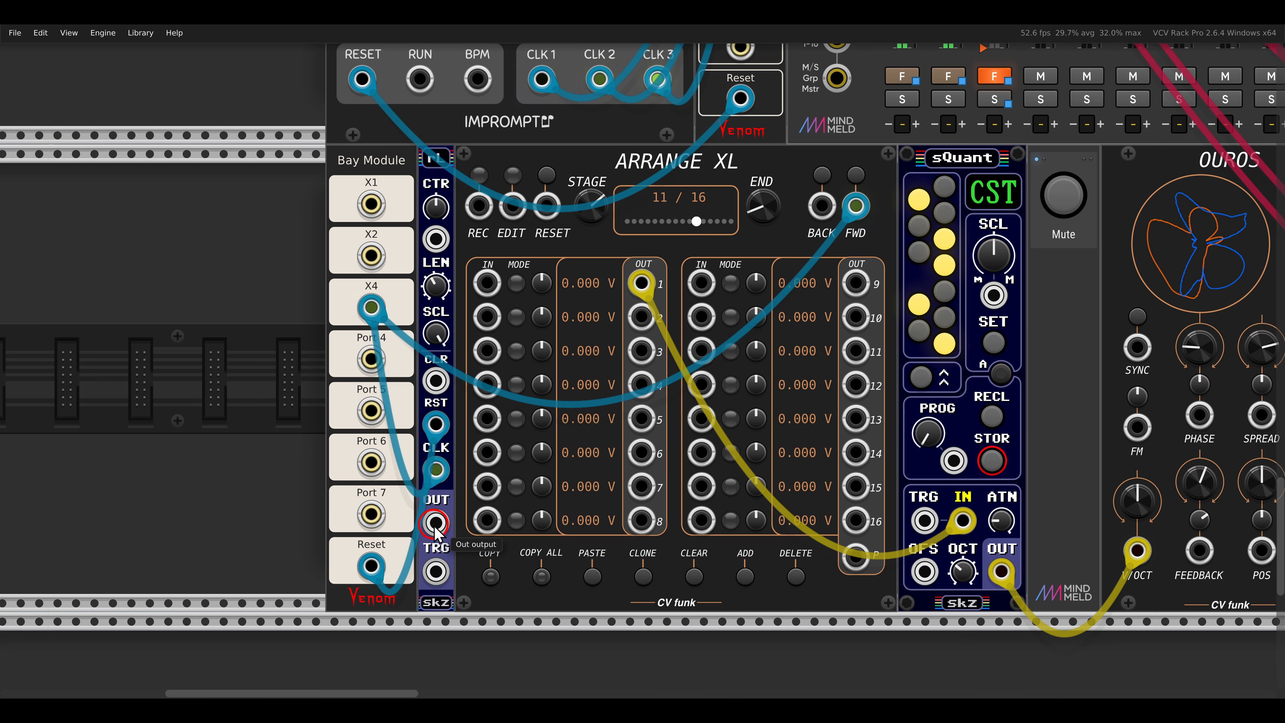
drag(435, 523, 487, 283)
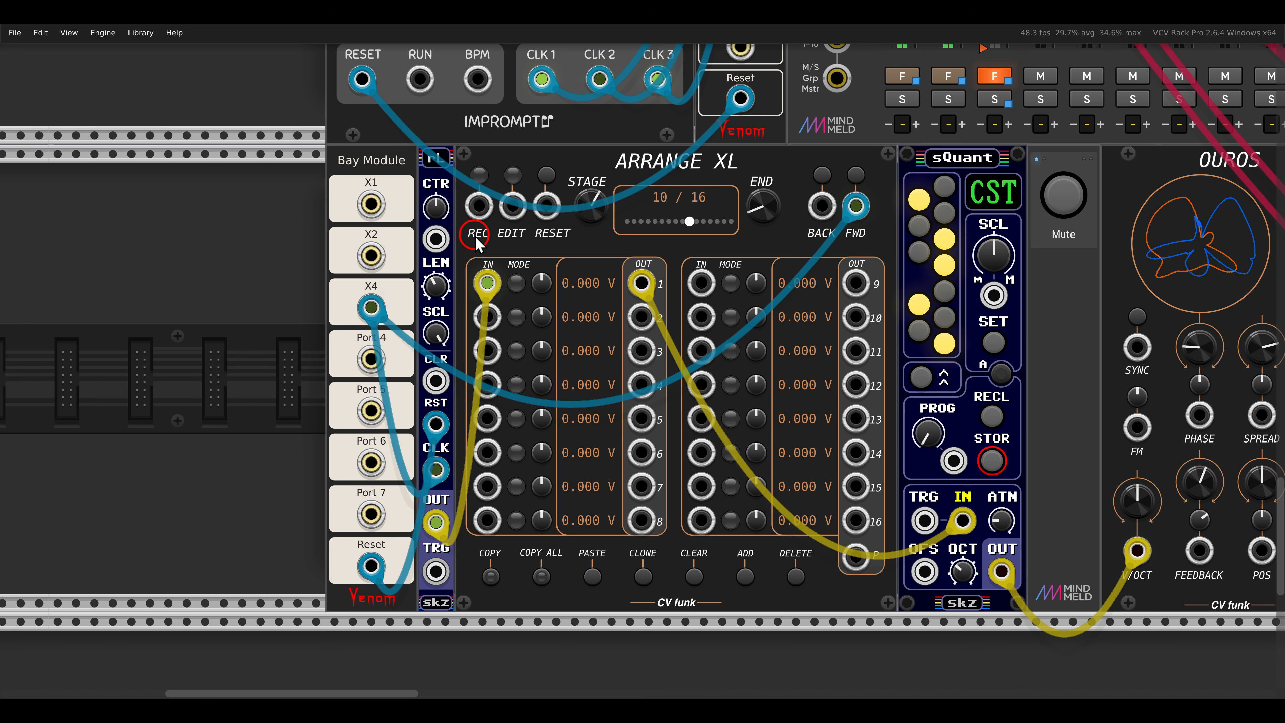
Turn on recording and edit mode in the lower Arrange XL and set its maximum stages to 64.
click(478, 175)
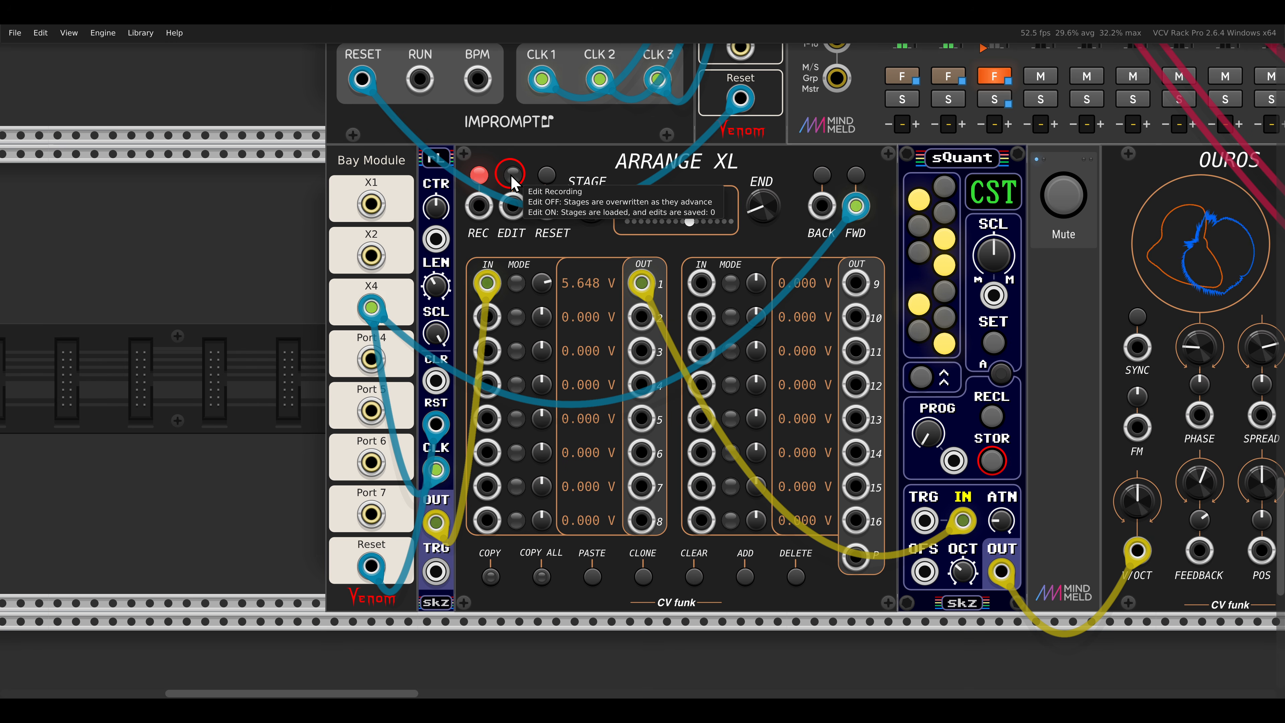
drag(541, 282, 538, 259)
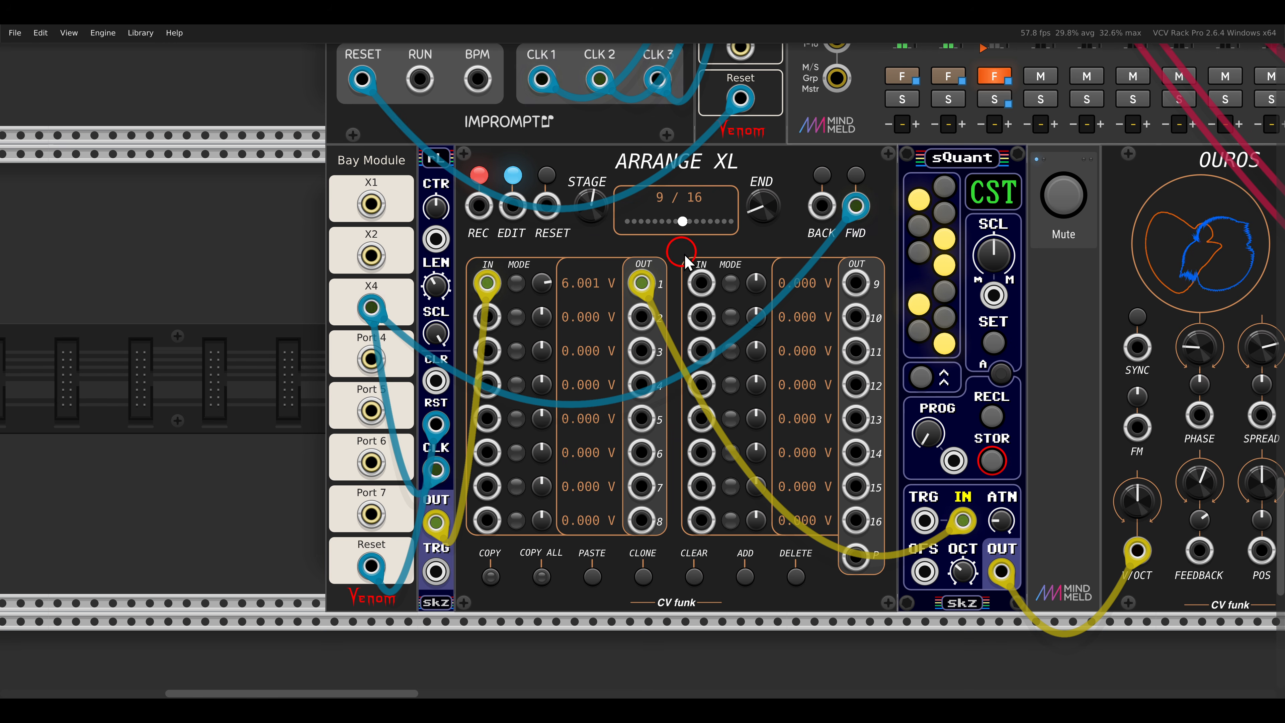
right_click(758, 208)
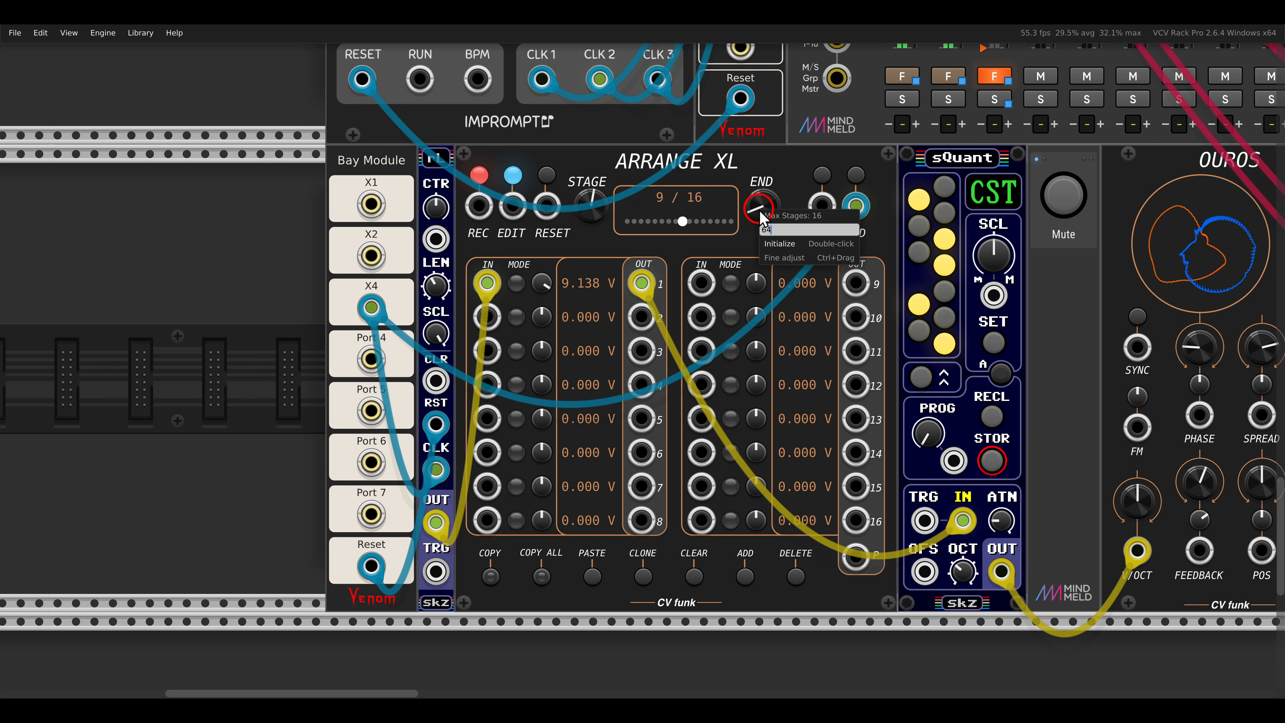
key(Return)
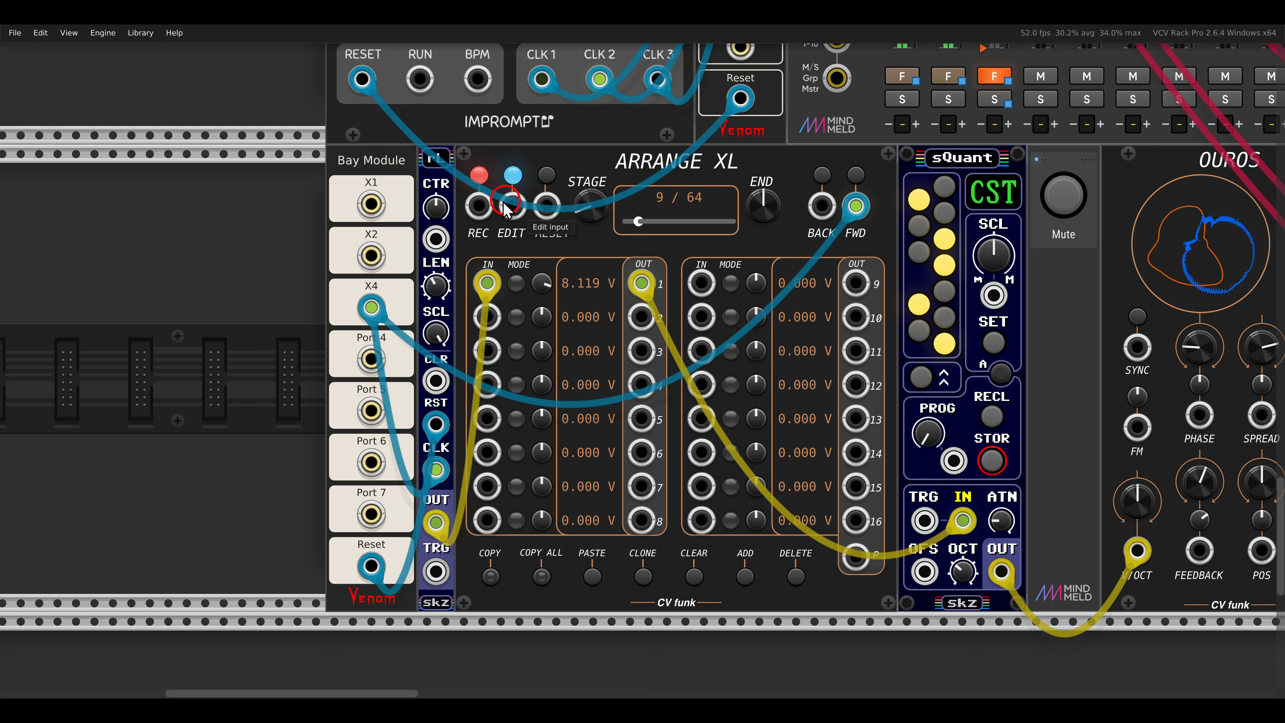
Record varying randLoops voltages into channel 1 by adjusting CTR as the stages advance, and unplug input 1.
drag(435, 207, 394, 63)
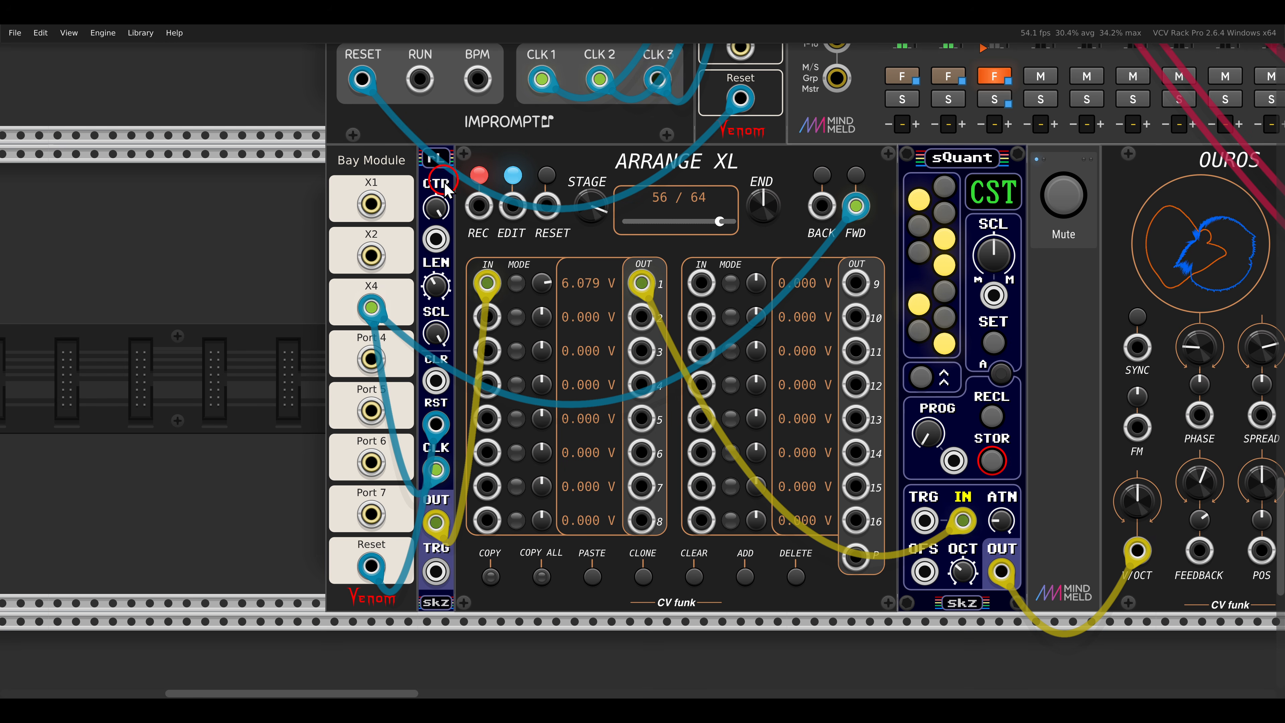
drag(485, 282, 459, 256)
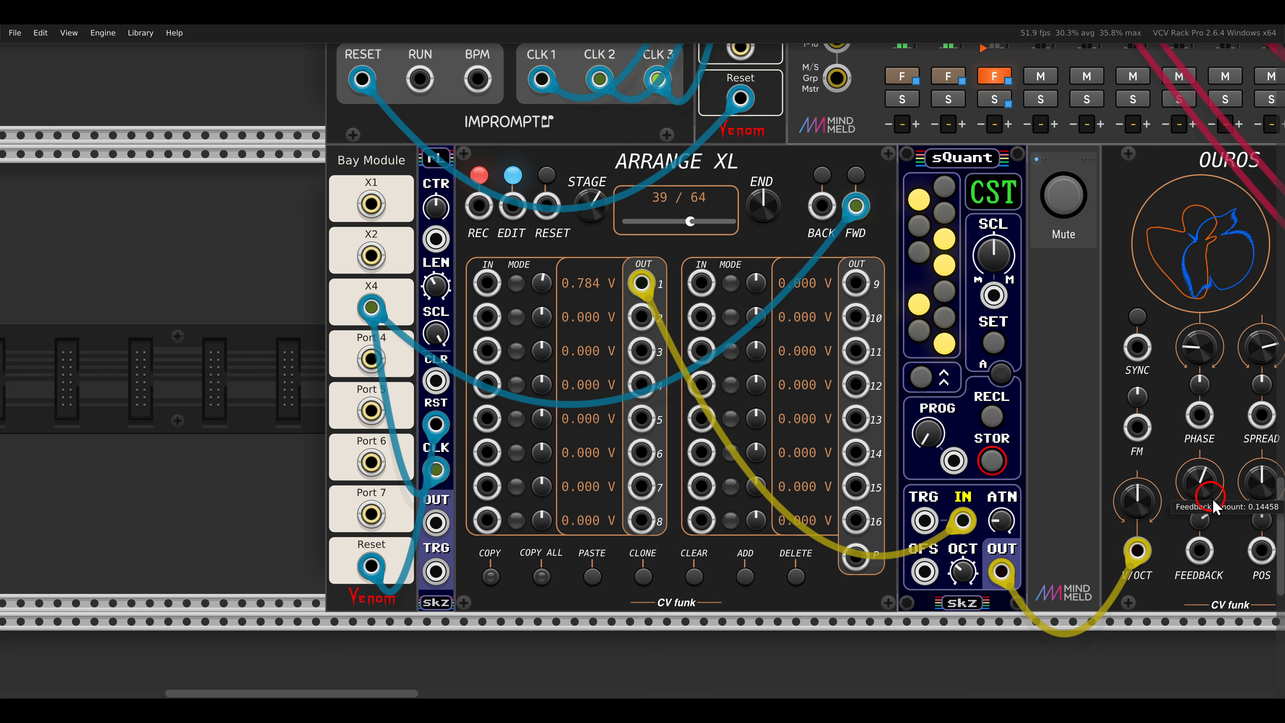
Reset the Ouros Feedback knob to its default and patch Arrange XL output 2 to the Feedback input.
mouse_move(1211, 495)
mouse_down()
mouse_move(1176, 395)
mouse_move(1204, 491)
mouse_up()
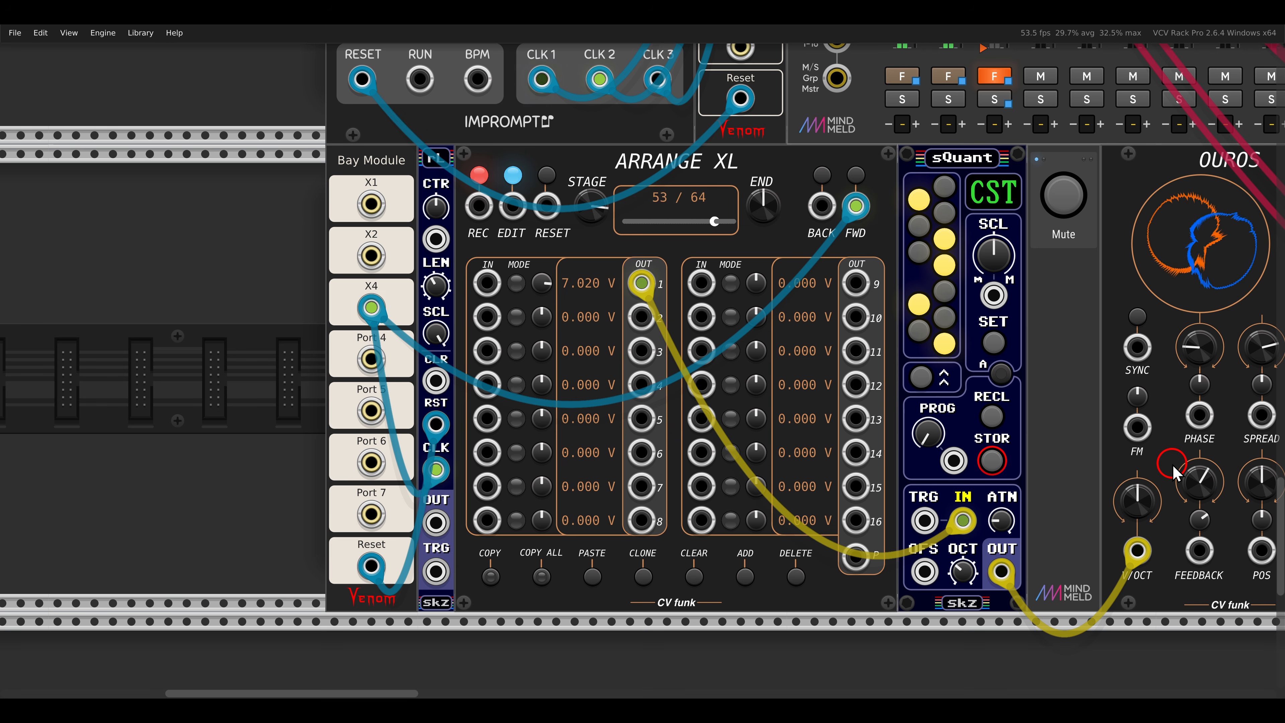
double_click(1200, 483)
drag(1197, 549, 642, 316)
Record the randLoops output into Arrange XL channel 2 across the stages, and unplug input 2.
drag(435, 522, 487, 319)
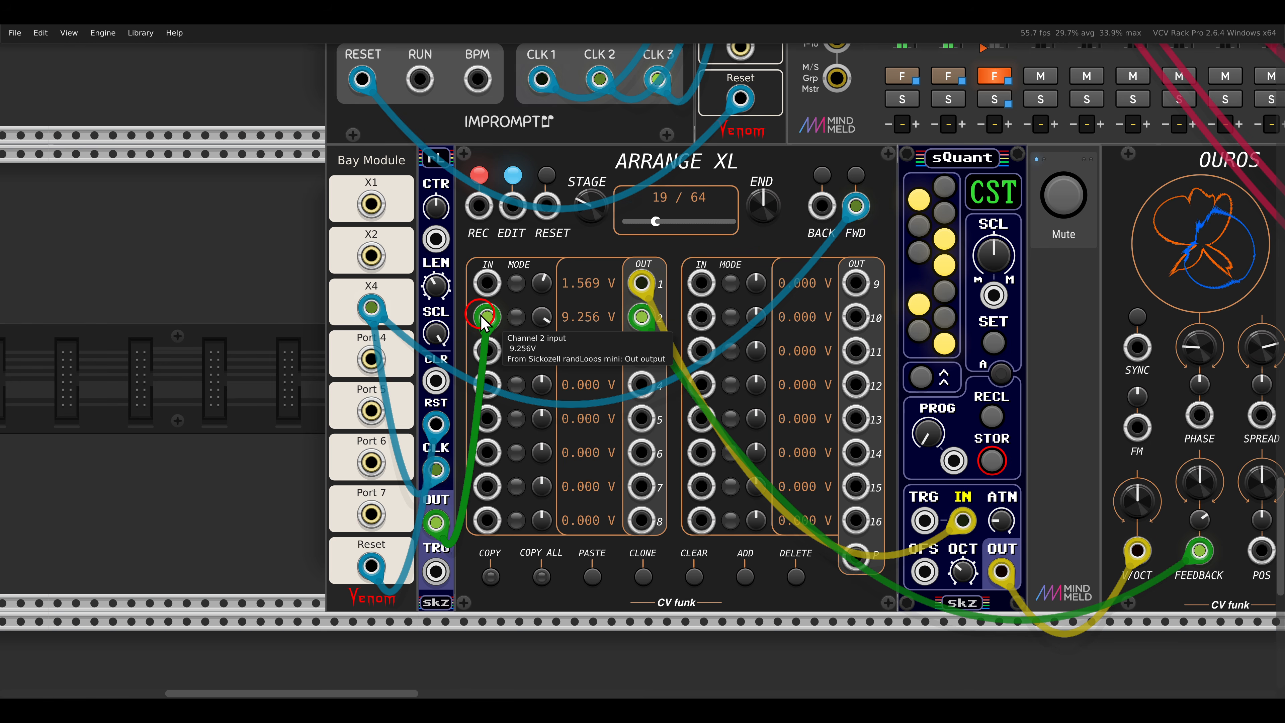
drag(480, 315, 461, 303)
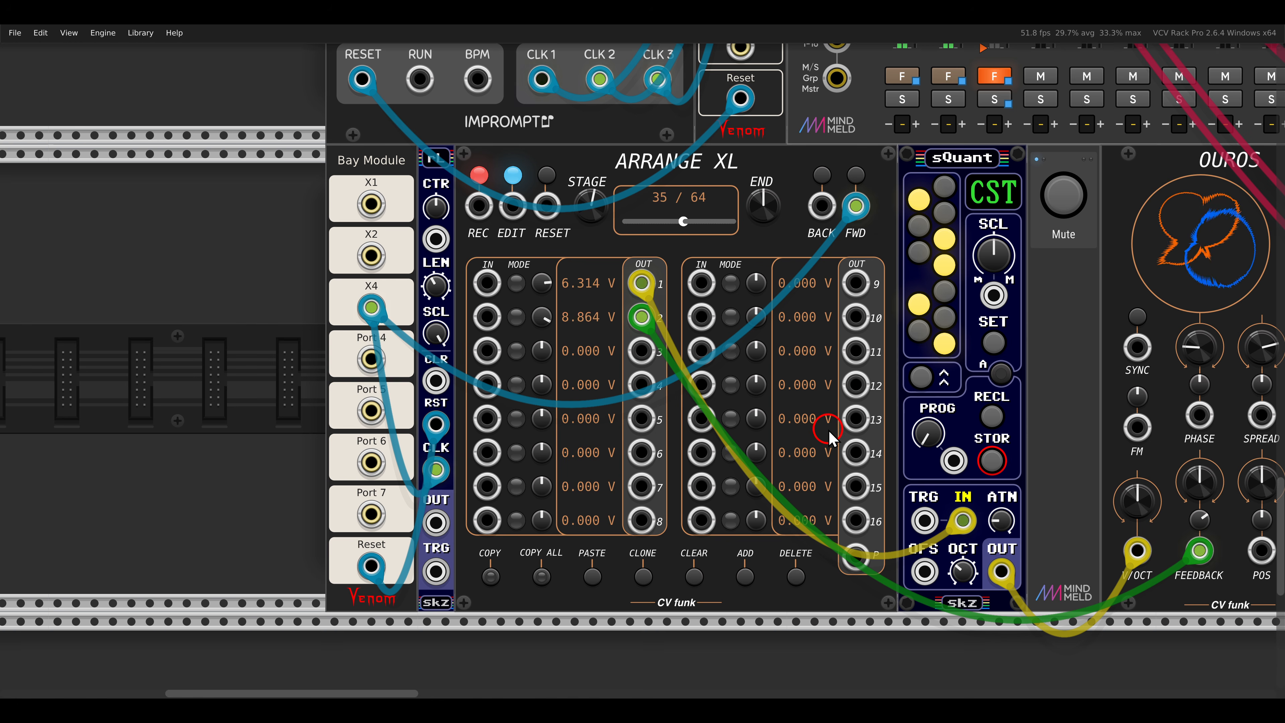
Patch Arrange XL outputs 3 and 4 to the Tatami's Density L and R inputs.
drag(828, 429, 387, 417)
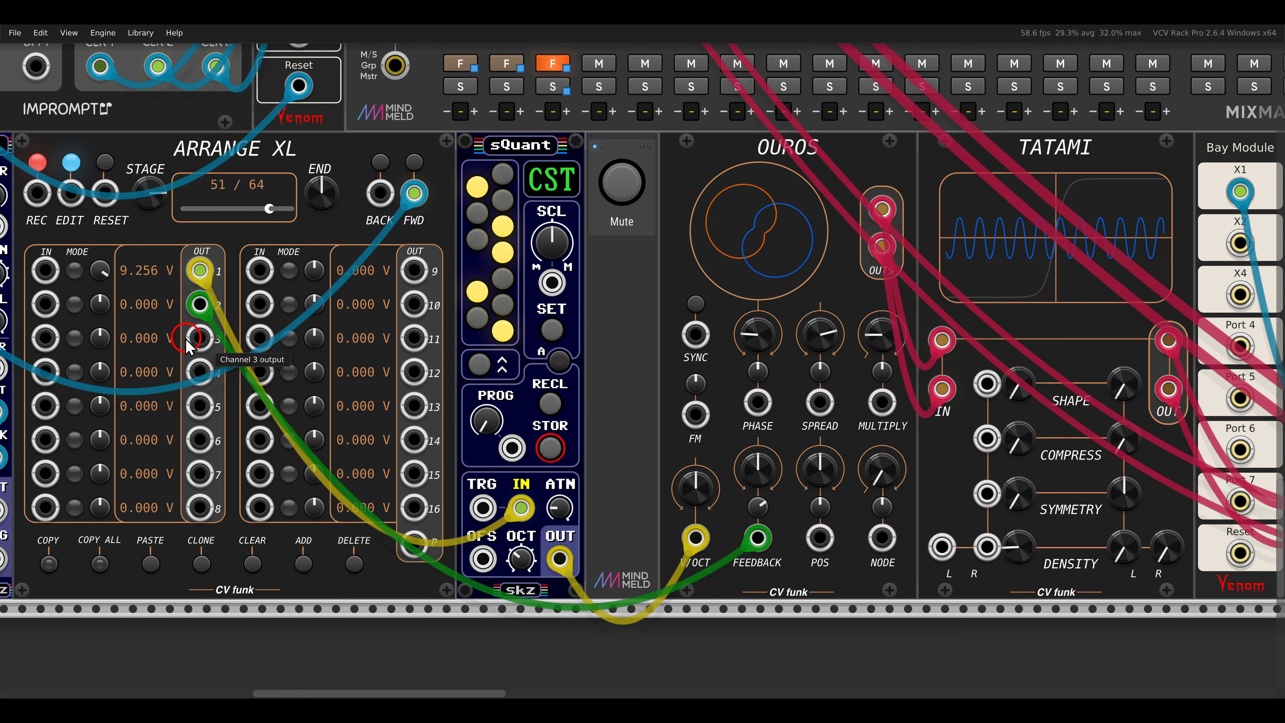
drag(188, 346, 199, 372)
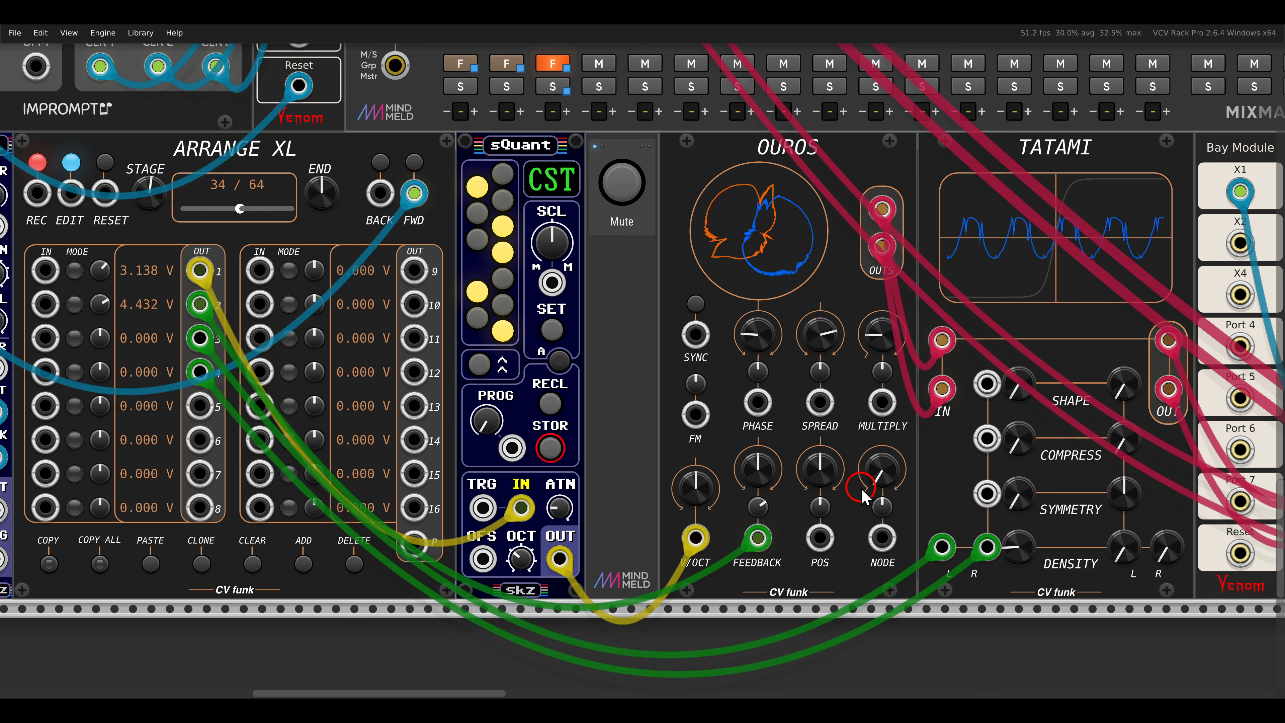
Record the randLoops output into Arrange XL channels 3 and 4 in turn, unplugging each input after its recording pass.
scroll(909, 418, left, 5)
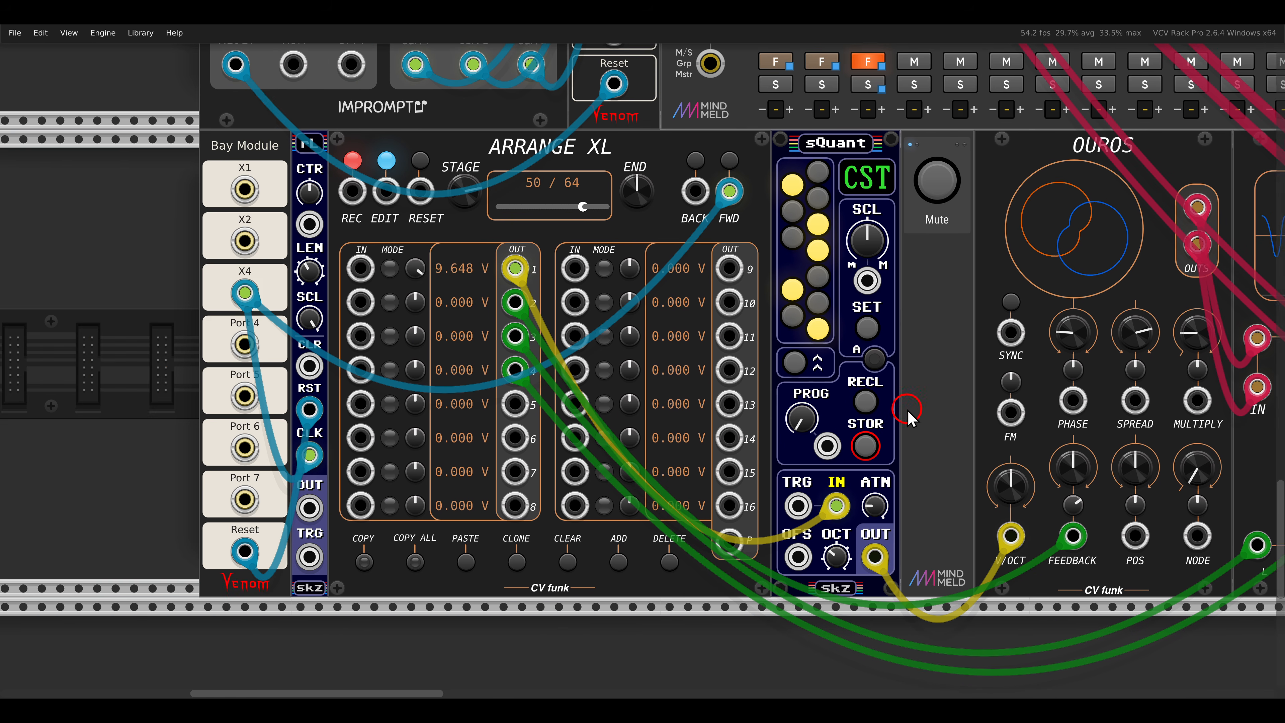
scroll(908, 410, left, 2)
drag(395, 510, 445, 339)
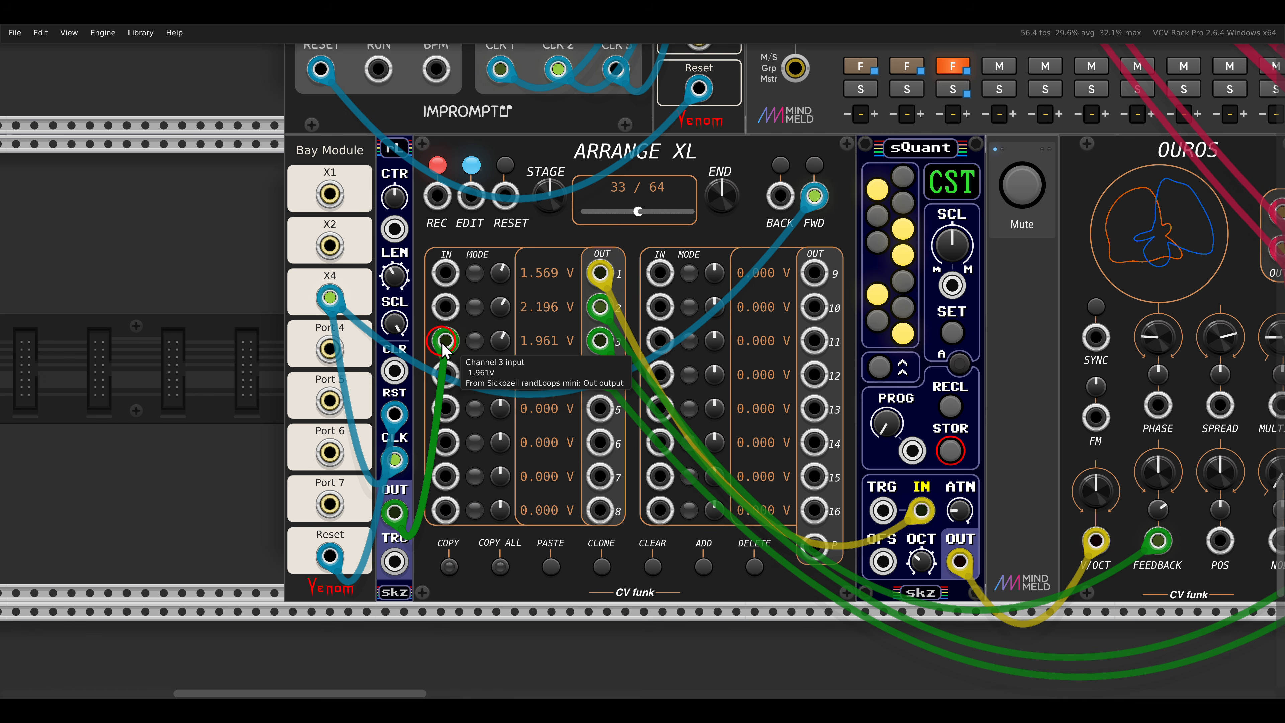
drag(442, 345, 416, 349)
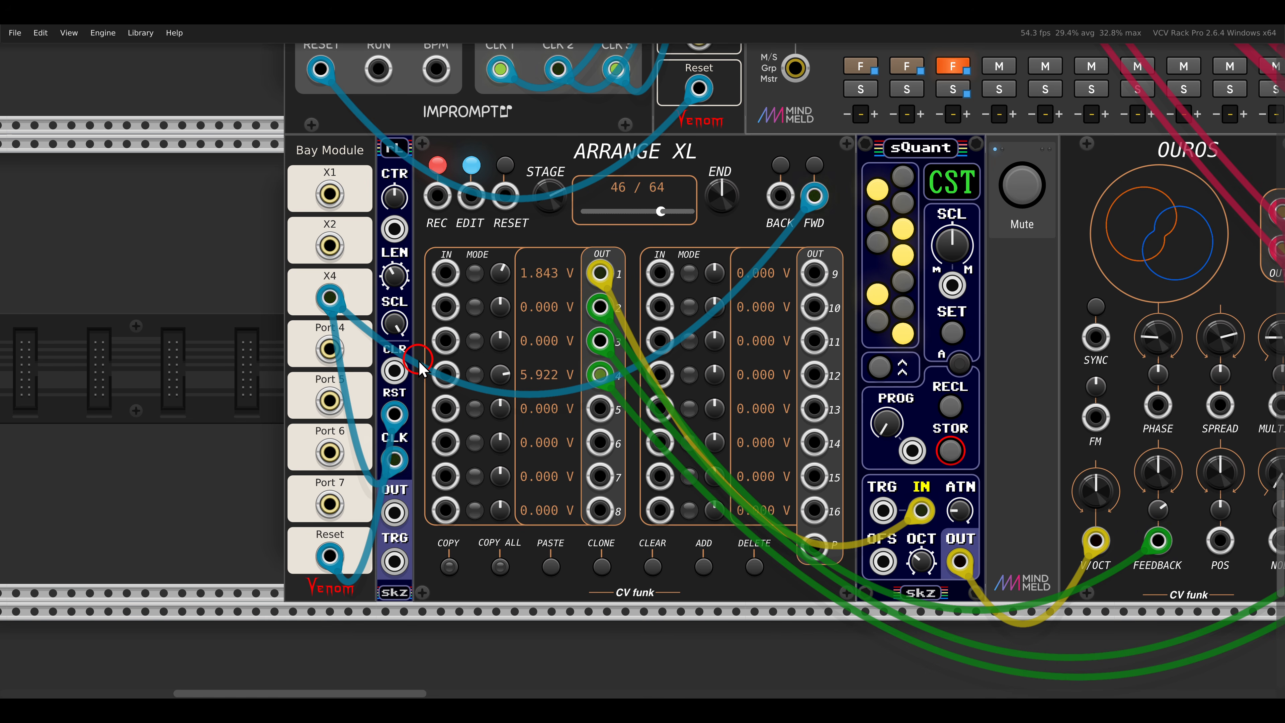
scroll(759, 337, down, 3)
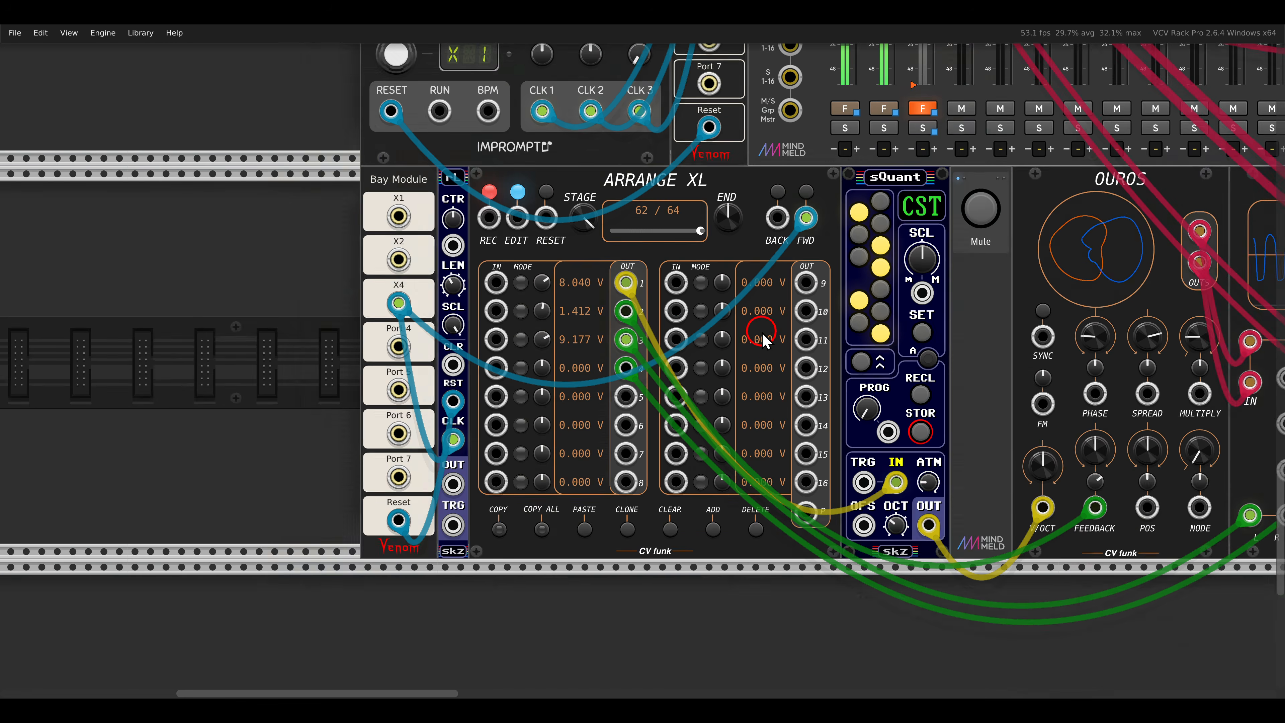
Unmute and solo the Syzygy voice fed by the second Arrange XL and Harmony II.
scroll(889, 351, right, 15)
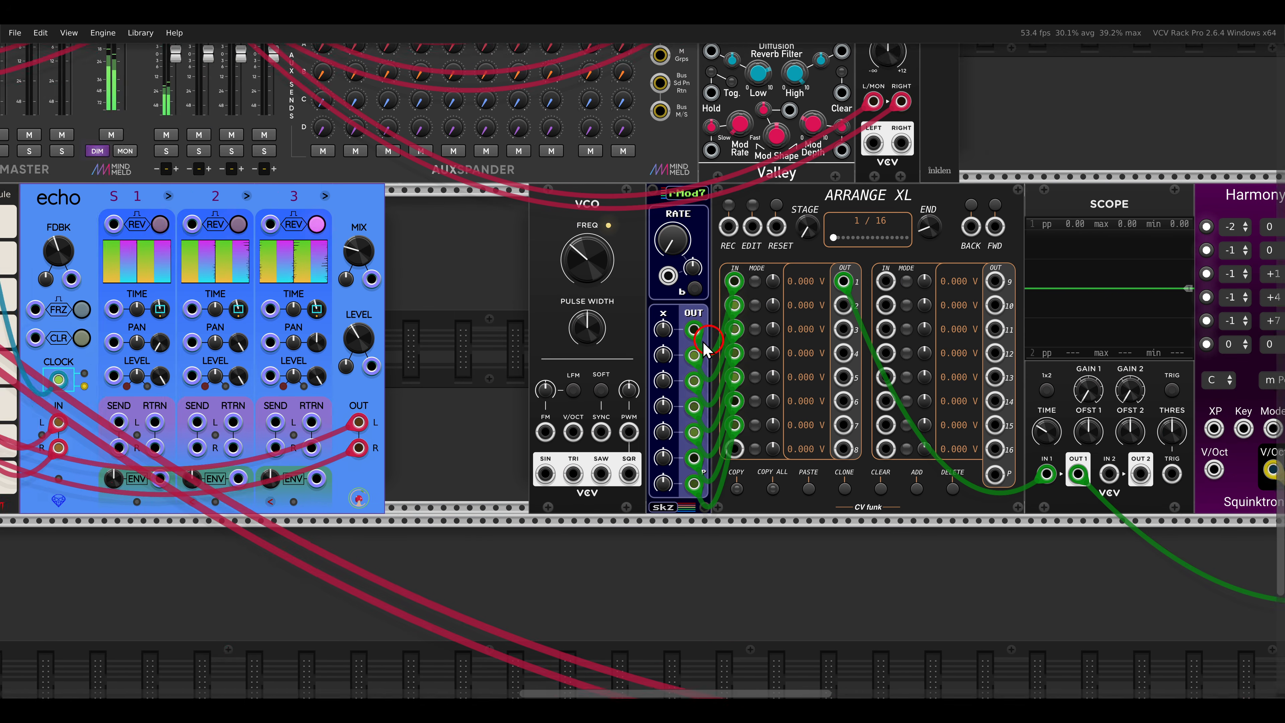
scroll(510, 319, up, 2)
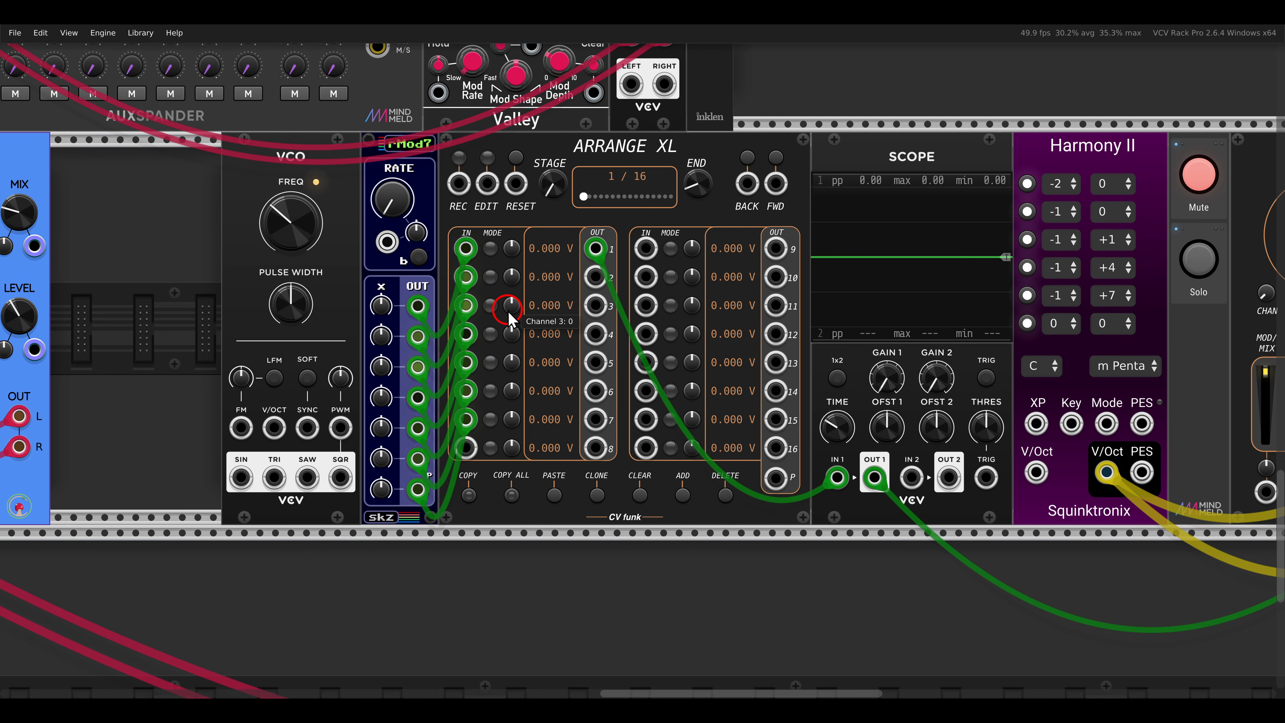
drag(1115, 295, 543, 310)
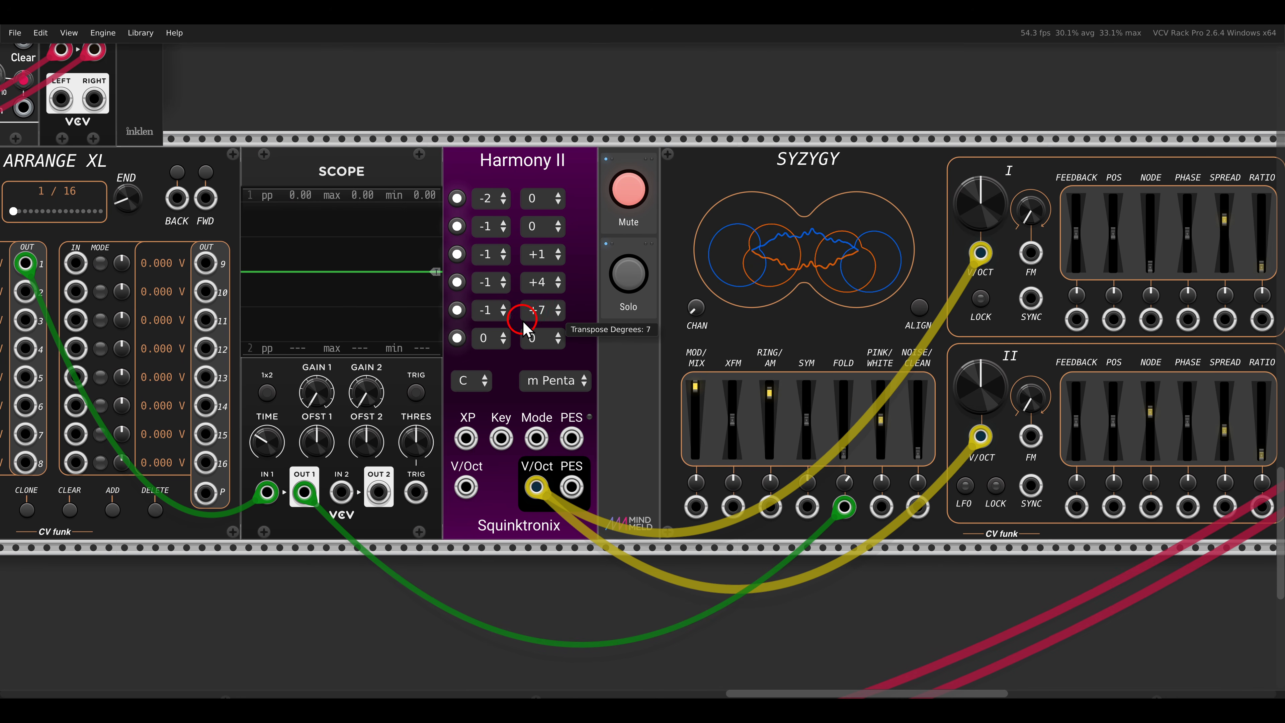
click(632, 195)
click(628, 276)
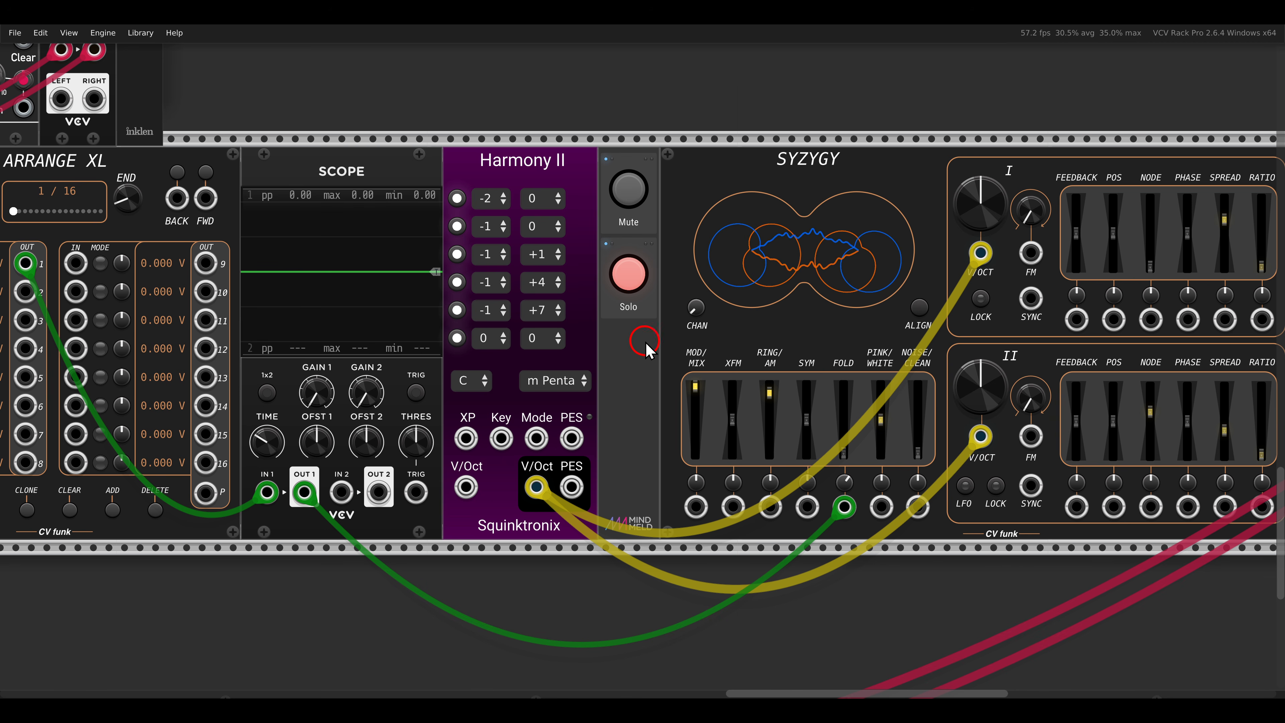
Set the second Arrange XL's maximum sequence length to 2048 and raise its end stage to 2048.
drag(427, 341, 890, 329)
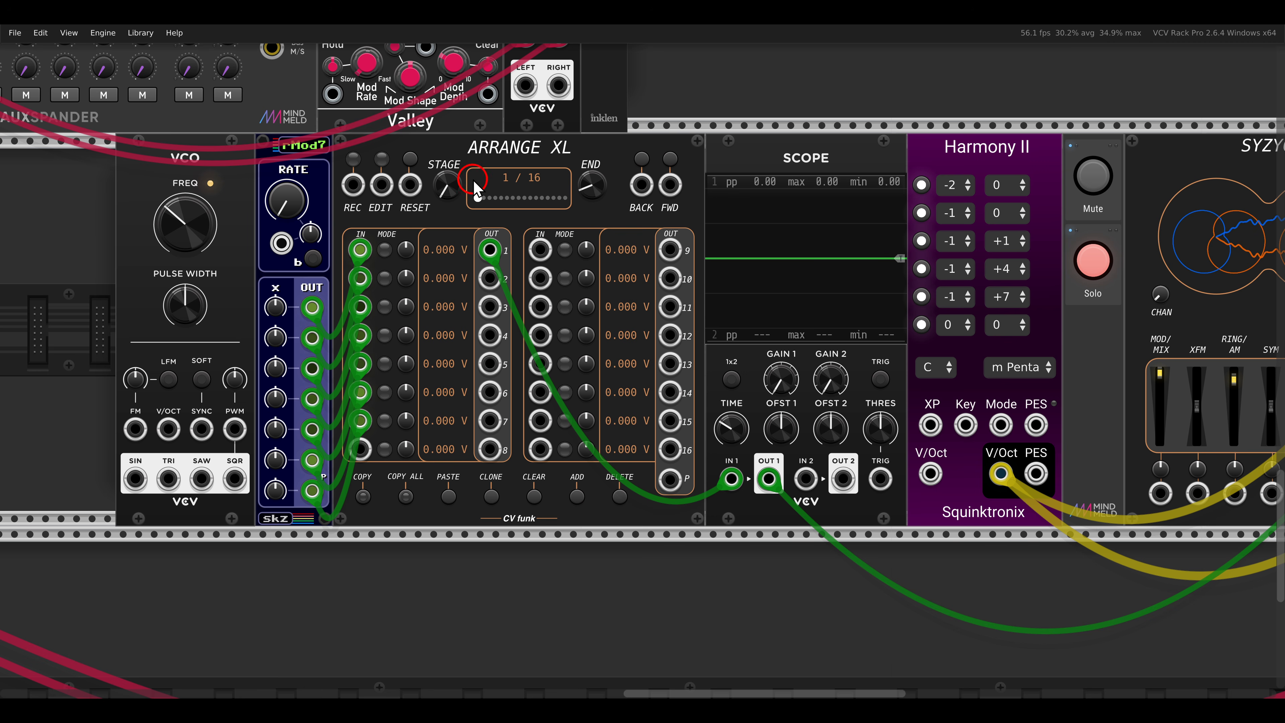
right_click(470, 165)
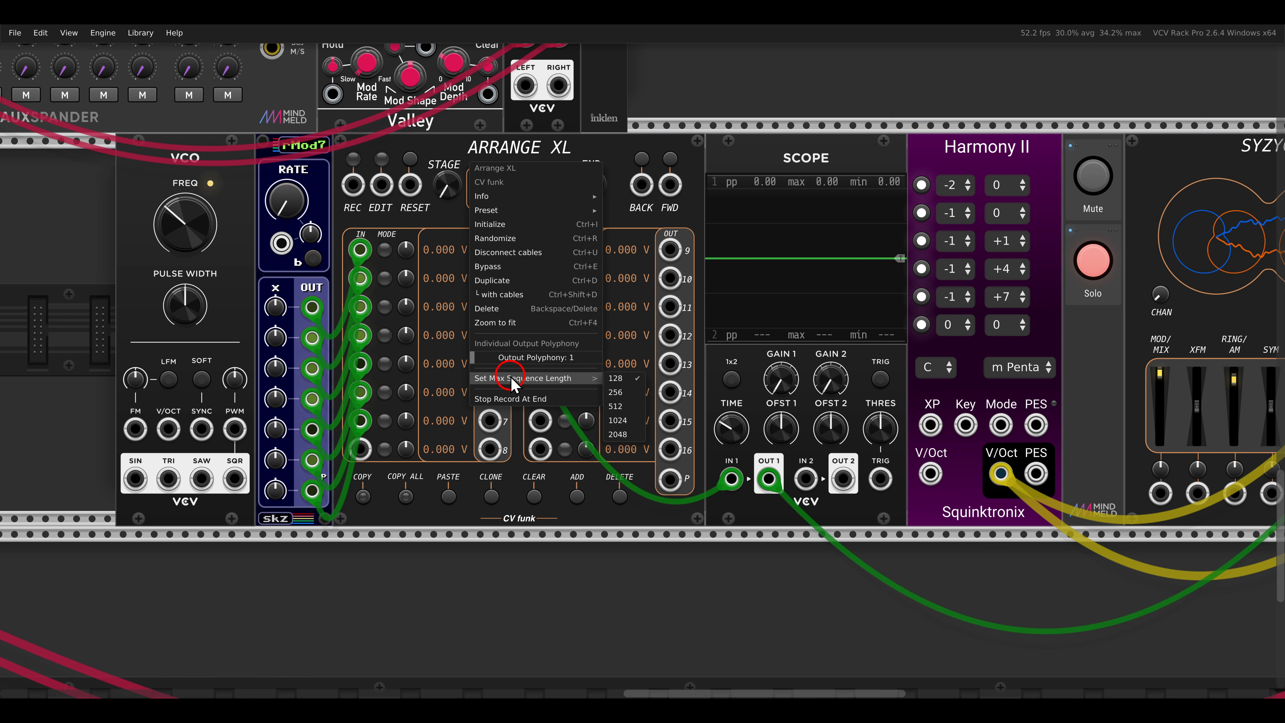
mouse_move(586, 378)
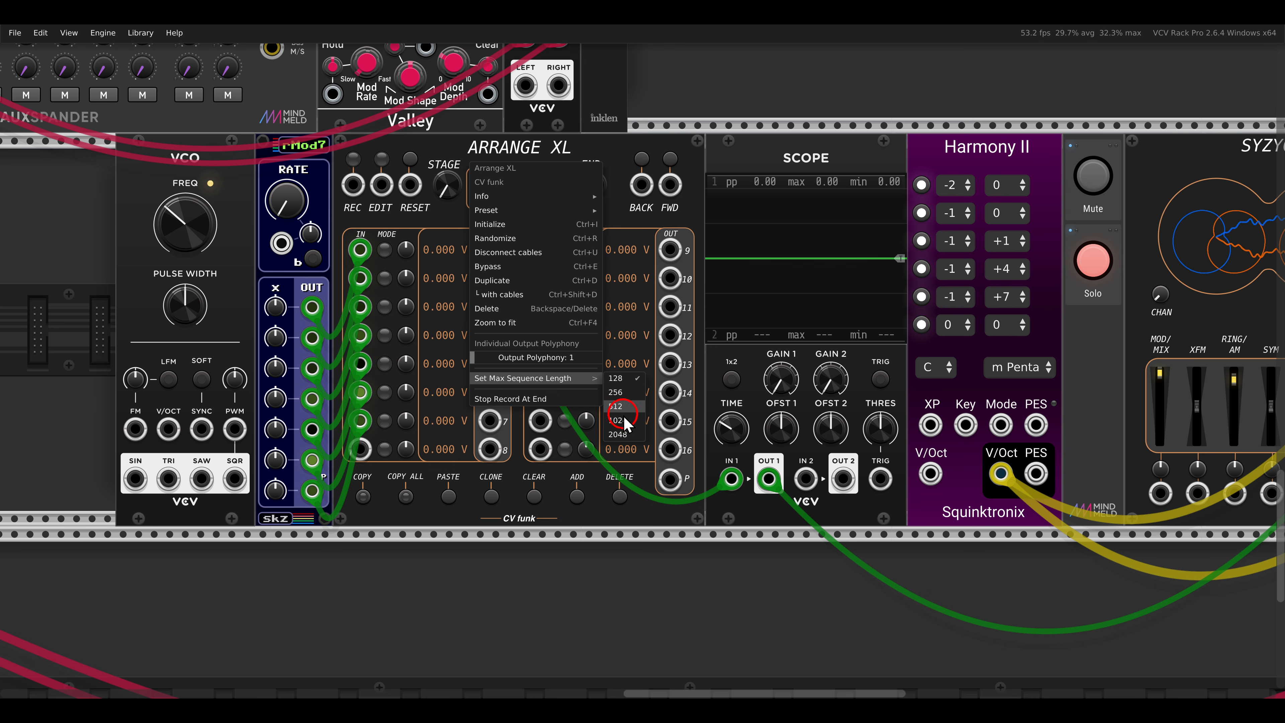
click(618, 434)
drag(589, 178, 596, 115)
drag(612, 210, 686, 213)
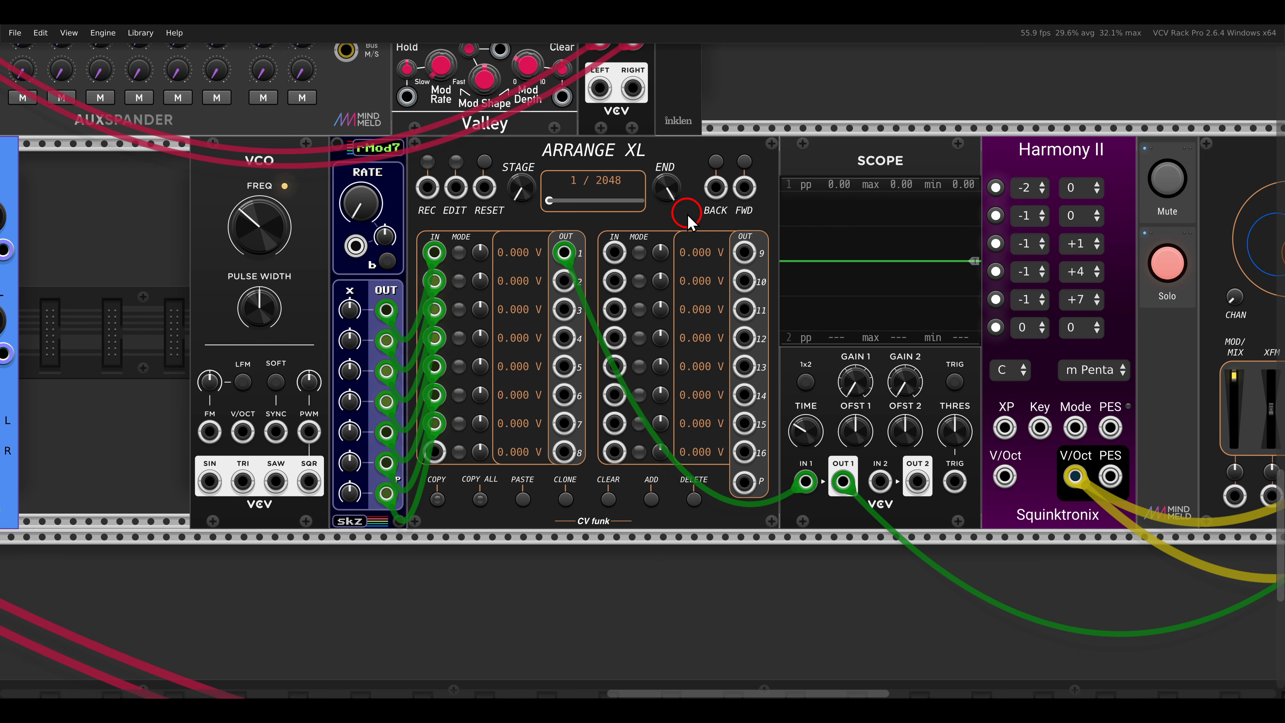
scroll(613, 235, up, 2)
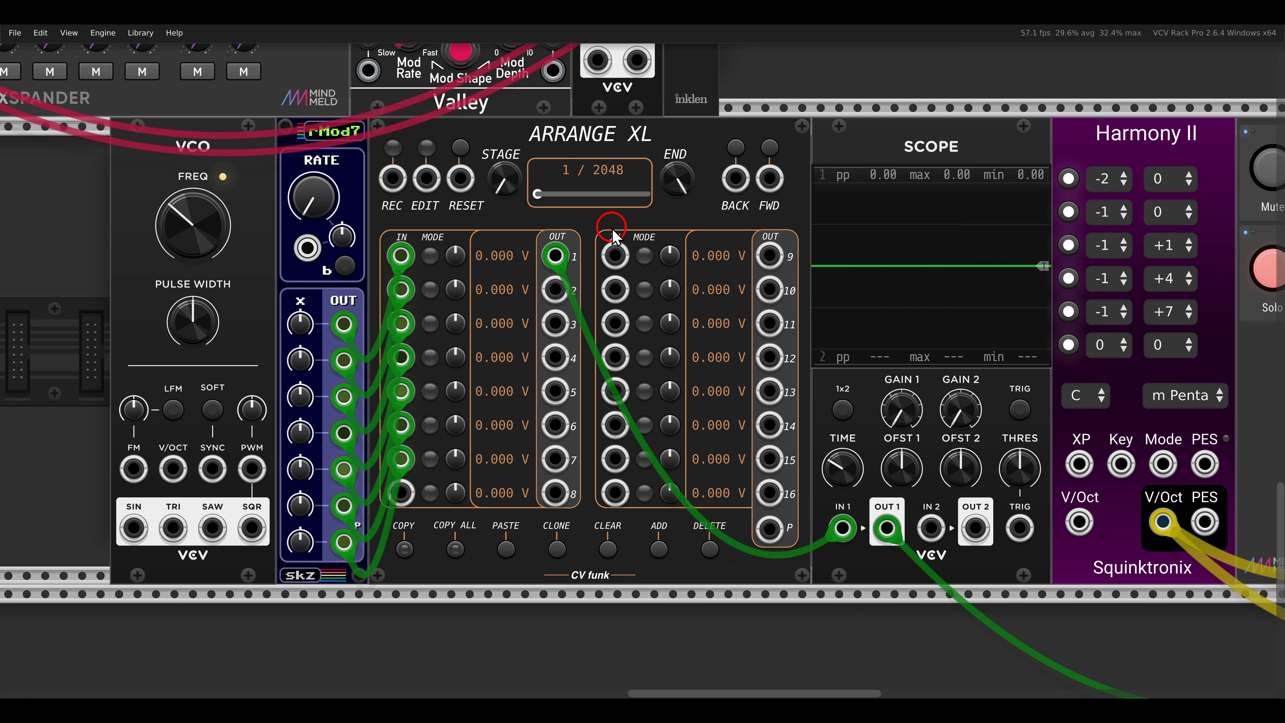
Start recording the incoming modulation on this Arrange XL and enable Stop Record At End.
click(392, 148)
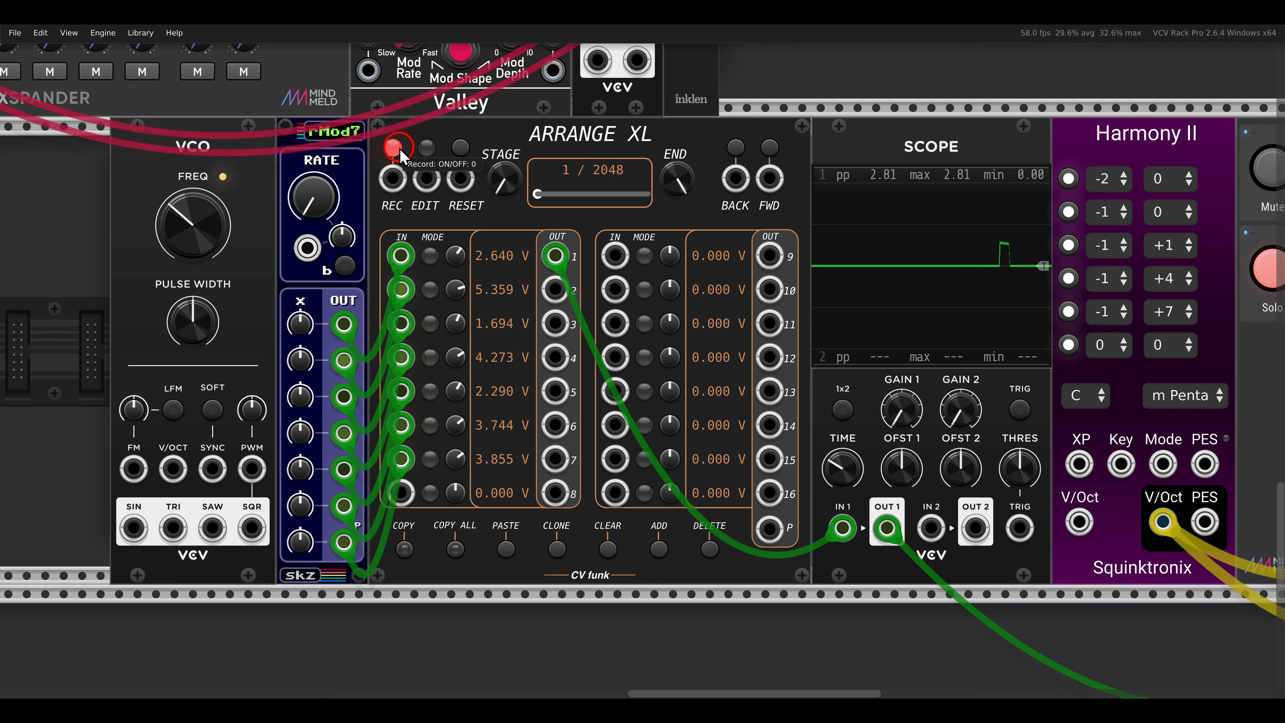
right_click(504, 142)
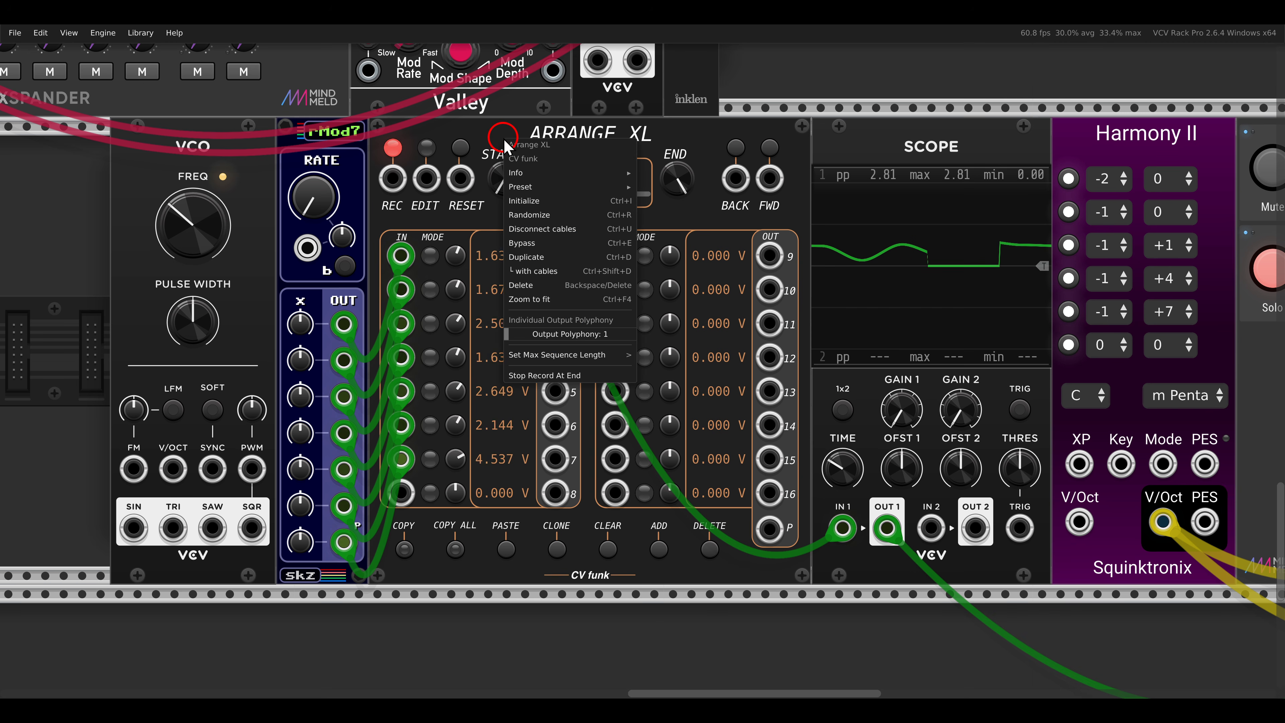
click(549, 376)
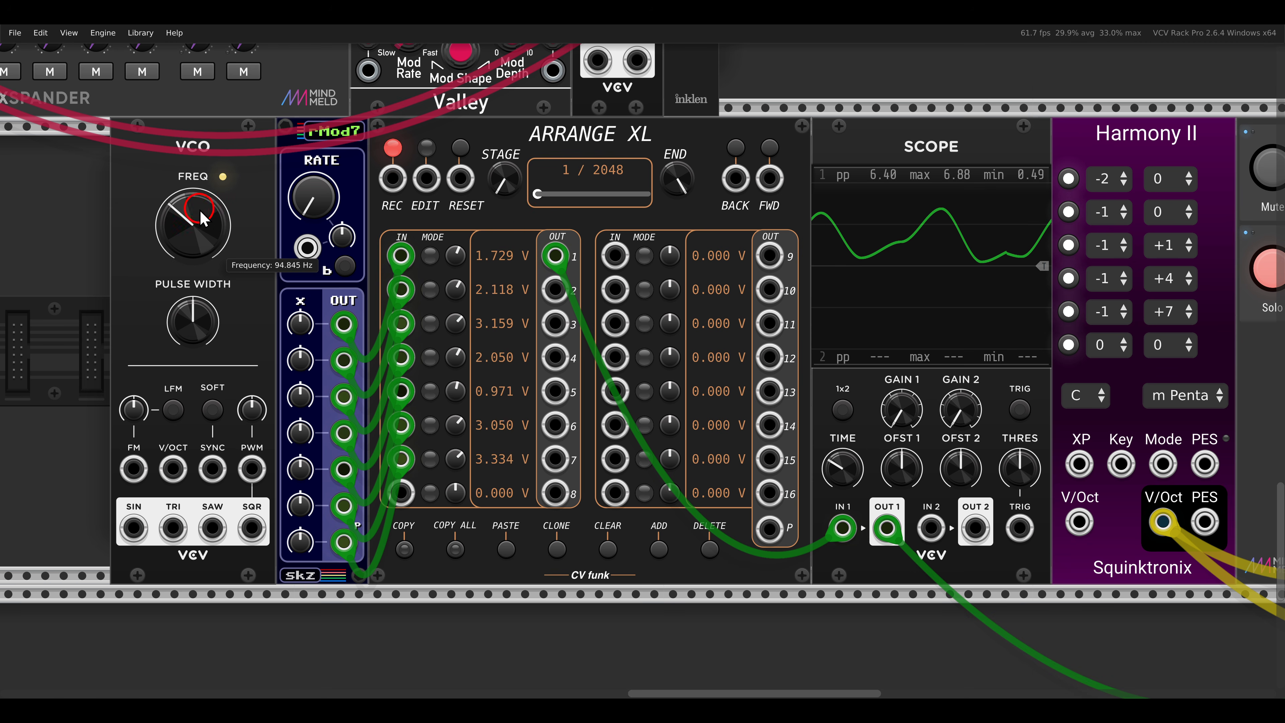
Patch the VCO's square output to Arrange XL's FWD input and raise the VCO frequency to advance the stages faster.
drag(207, 228, 212, 219)
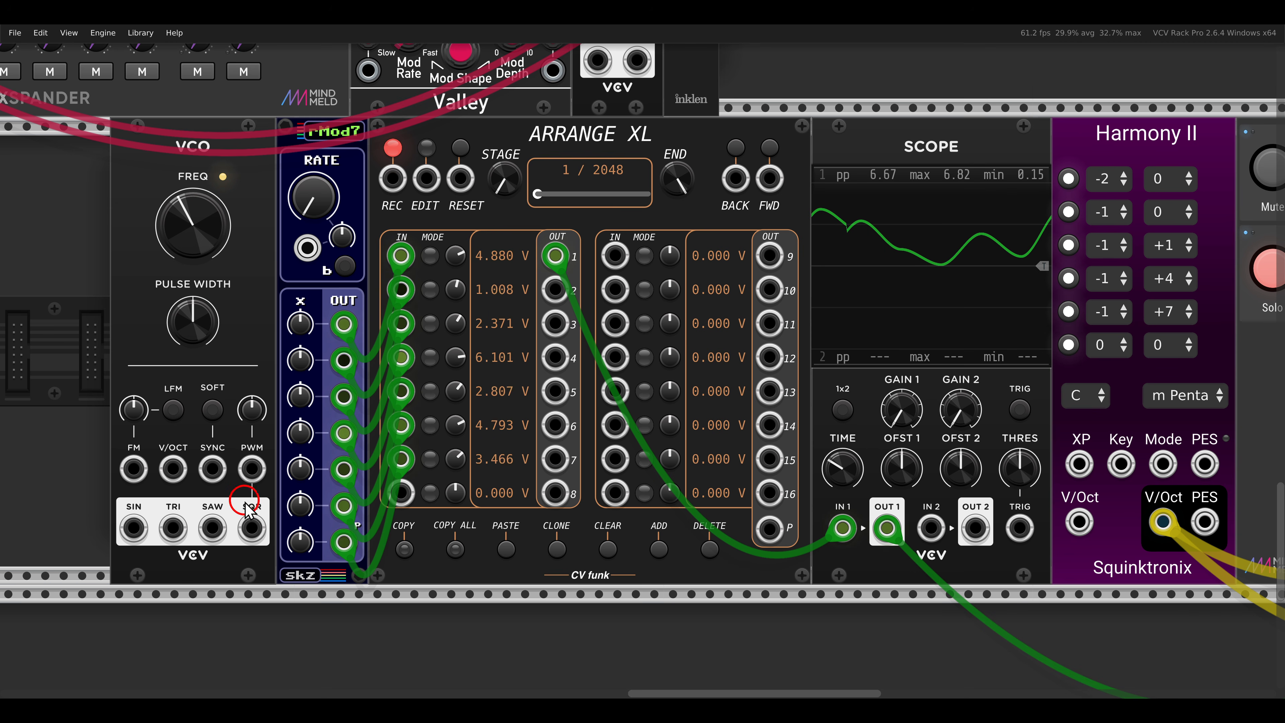
drag(251, 528, 769, 178)
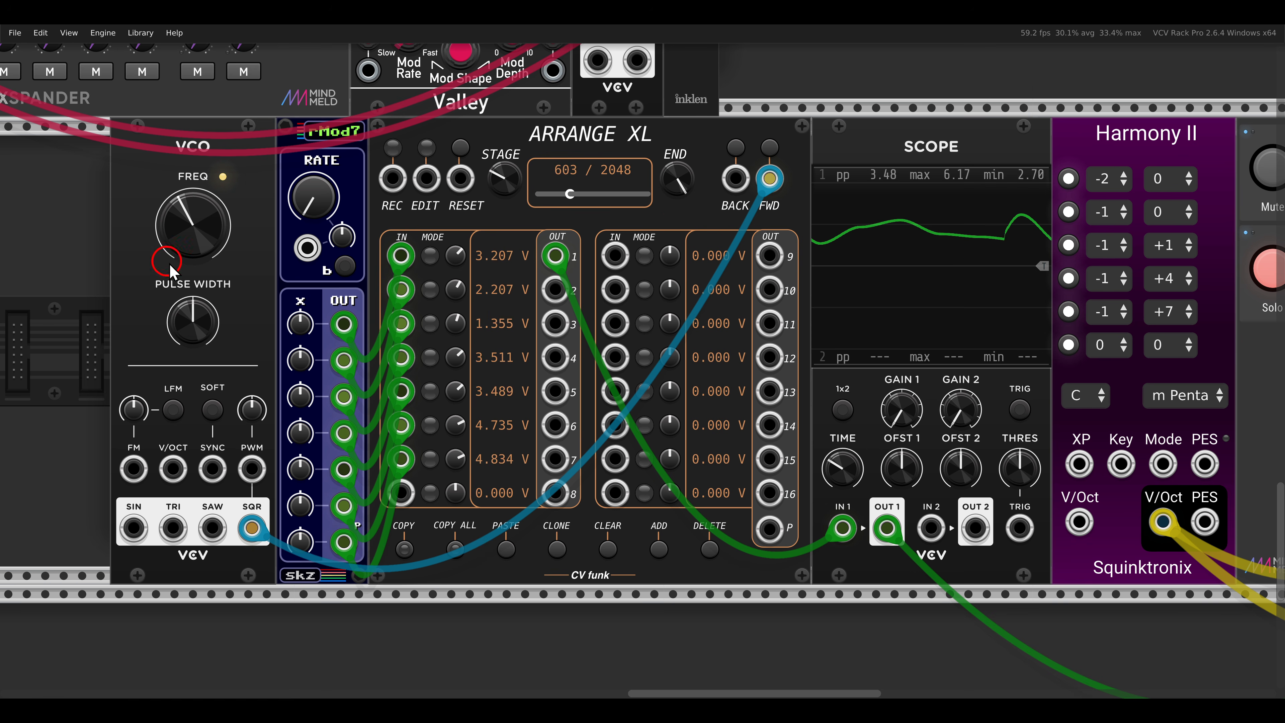
drag(208, 194, 204, 147)
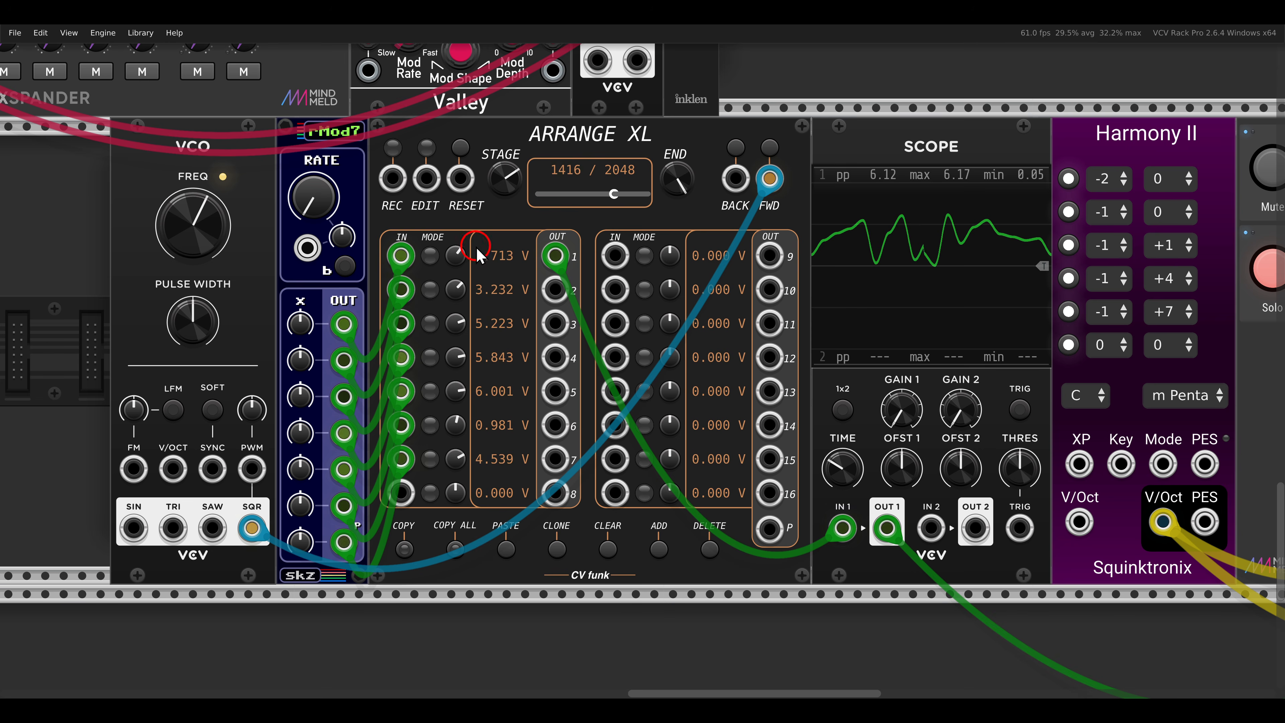
Check the polyphony at Syzygy's V/Oct I input and set Arrange XL's Output Polyphony to 6.
scroll(476, 247, down, 1)
drag(888, 302, 243, 296)
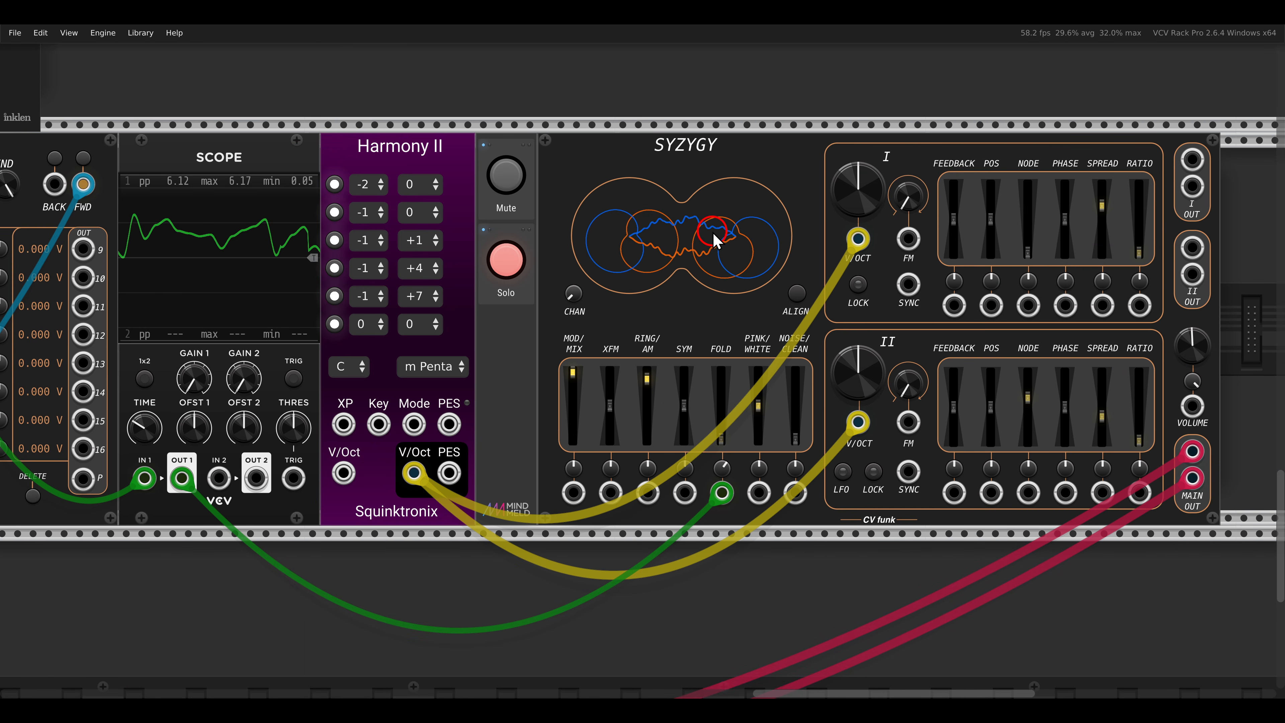
mouse_move(859, 248)
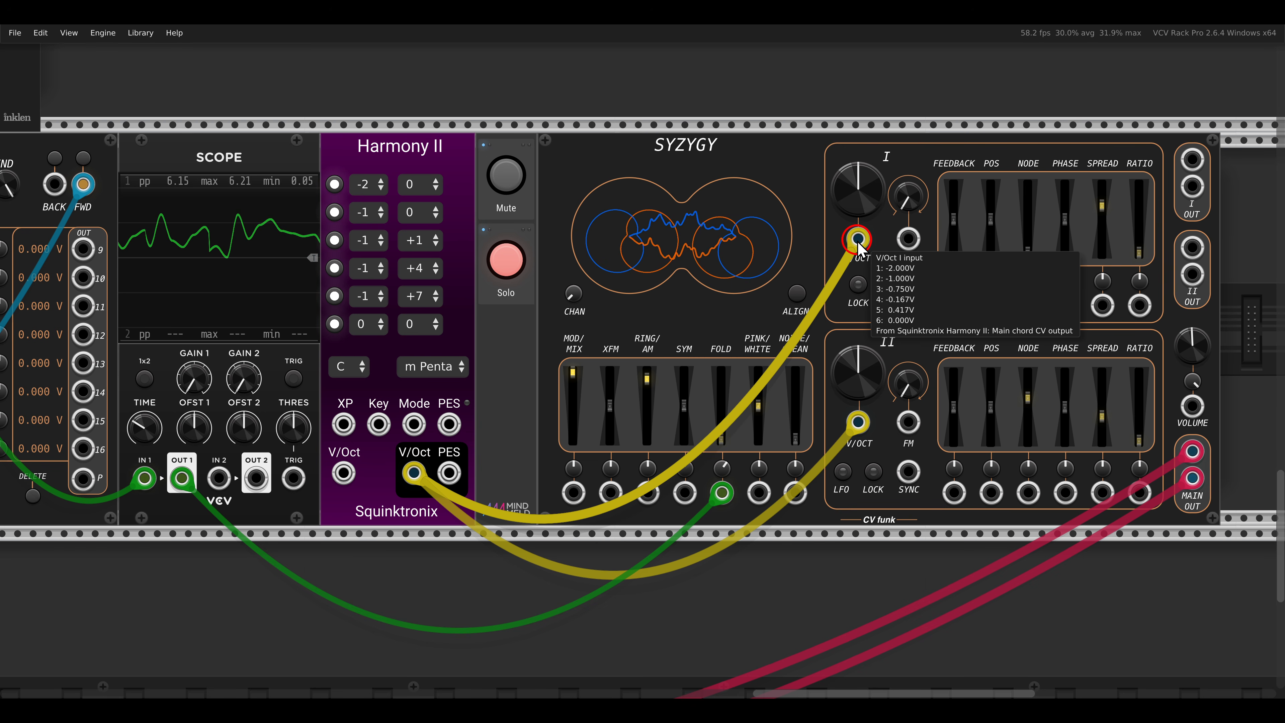
drag(294, 250, 942, 261)
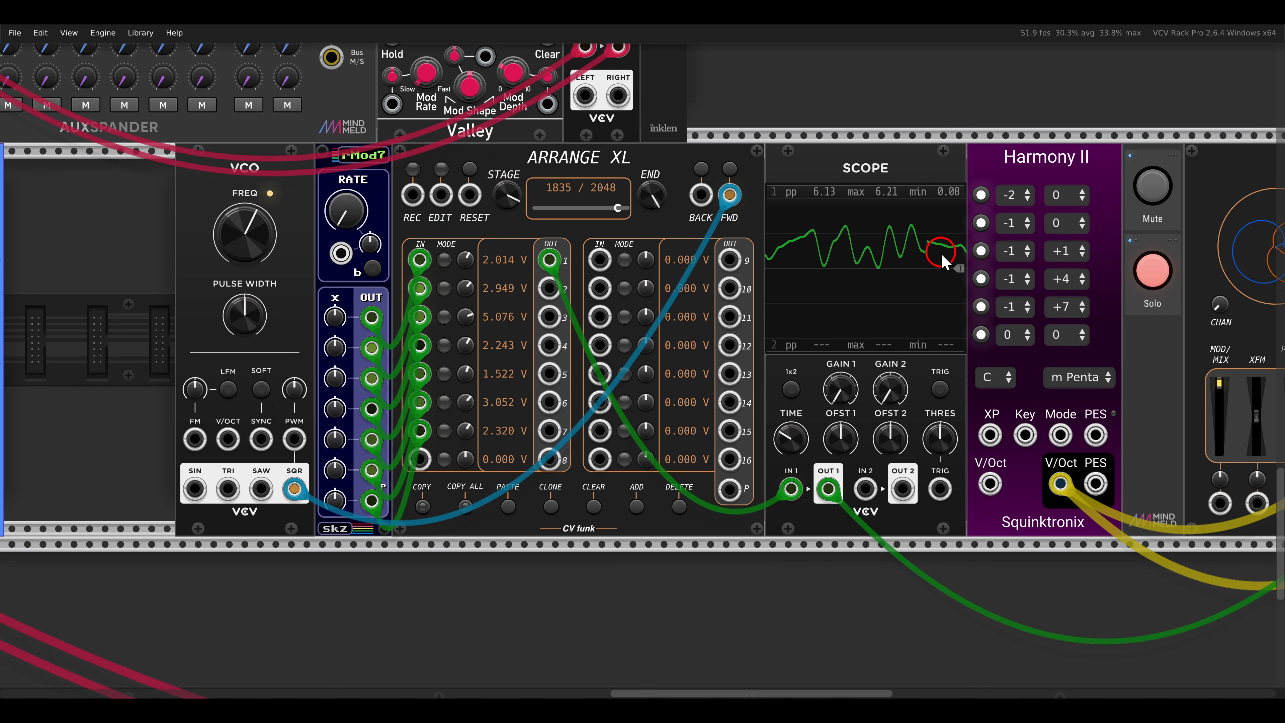
right_click(558, 163)
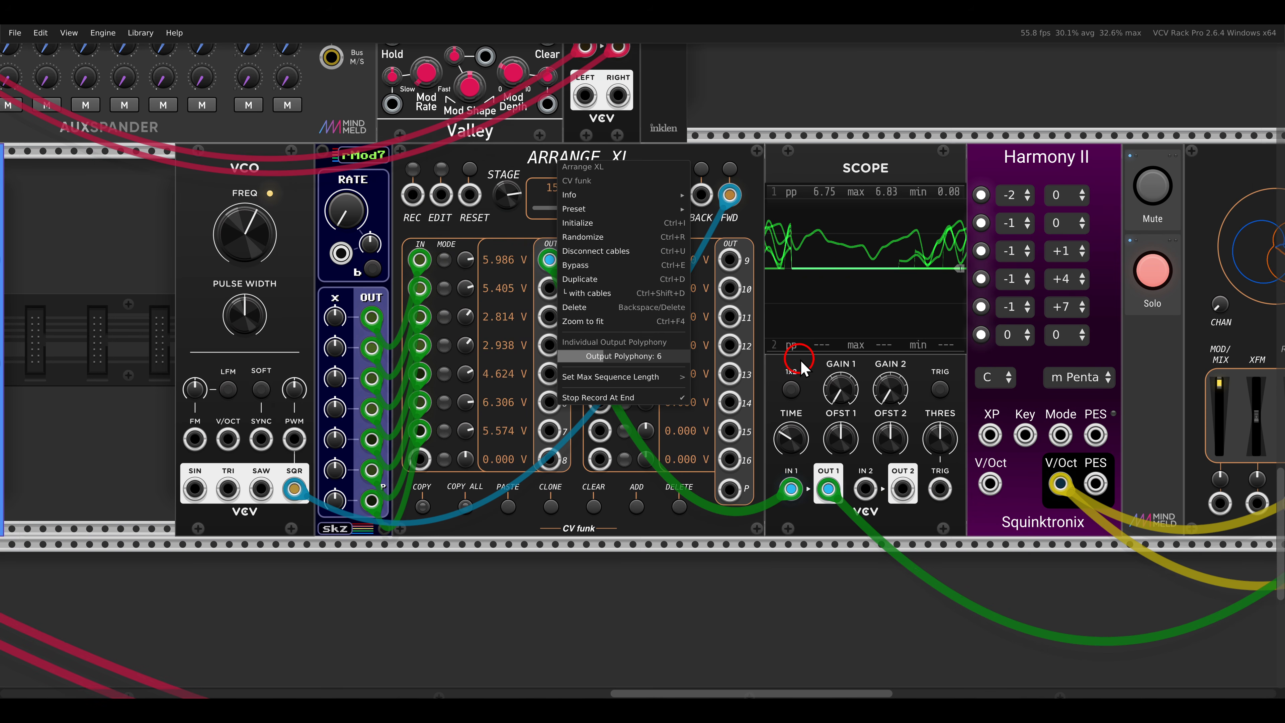
click(782, 197)
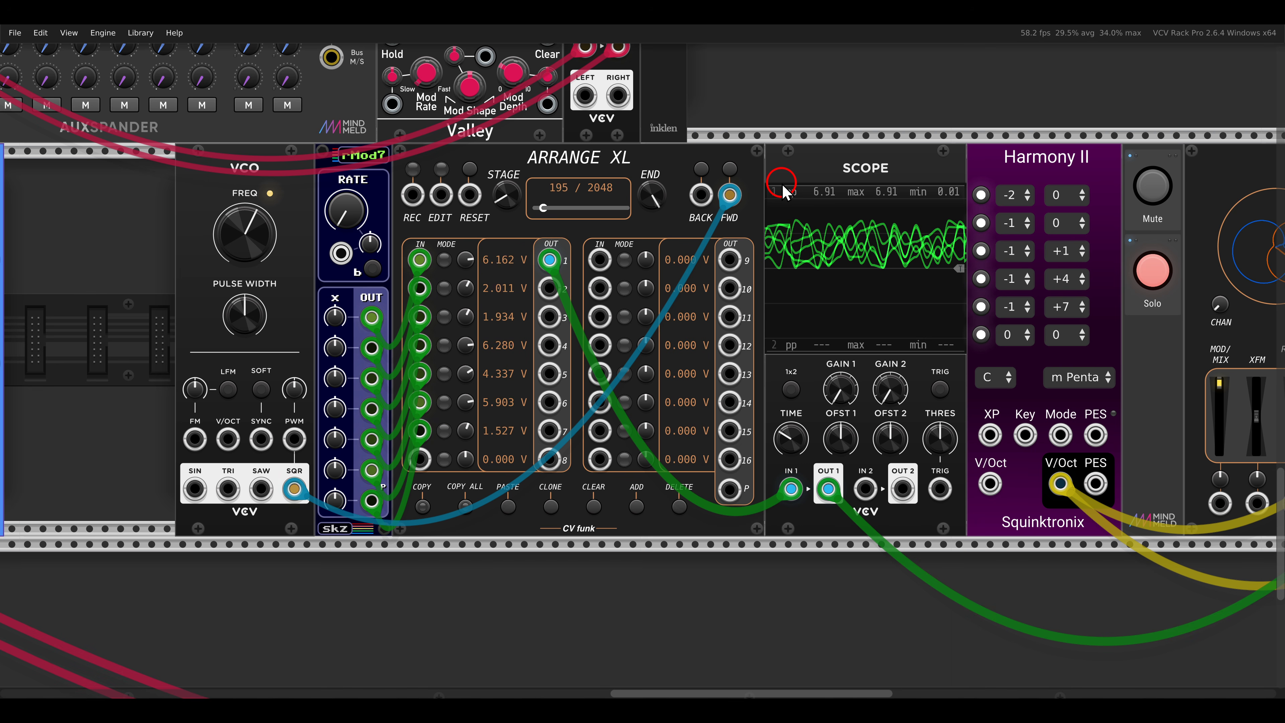
Turn off solo for the Syzygy voice and look over the whole patch.
drag(781, 193, 845, 188)
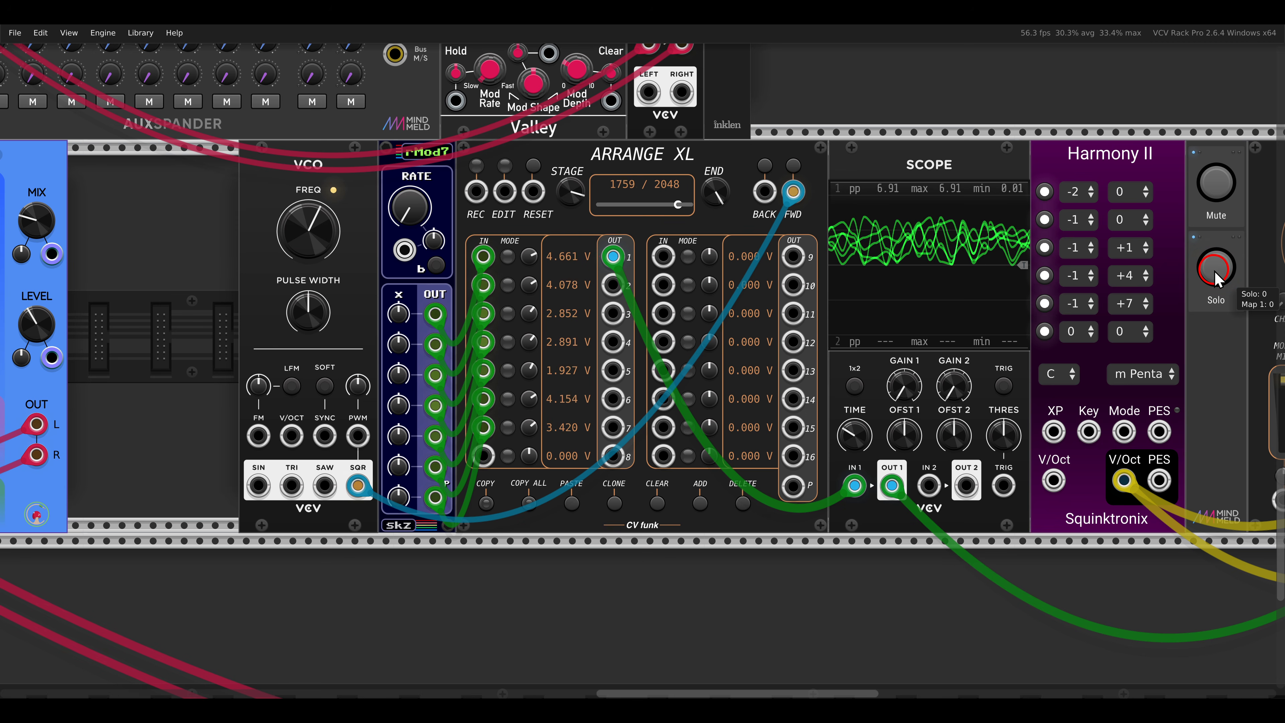
scroll(1082, 274, down, 6)
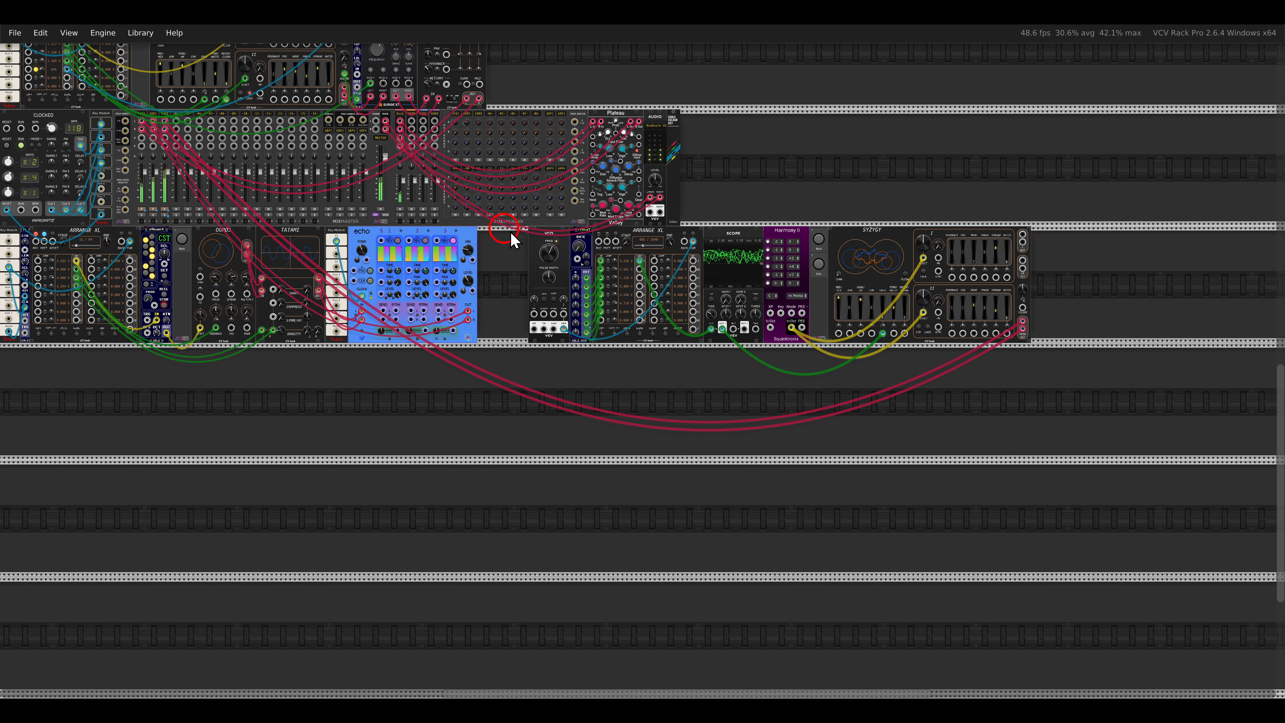
drag(510, 240, 607, 372)
scroll(687, 369, up, 2)
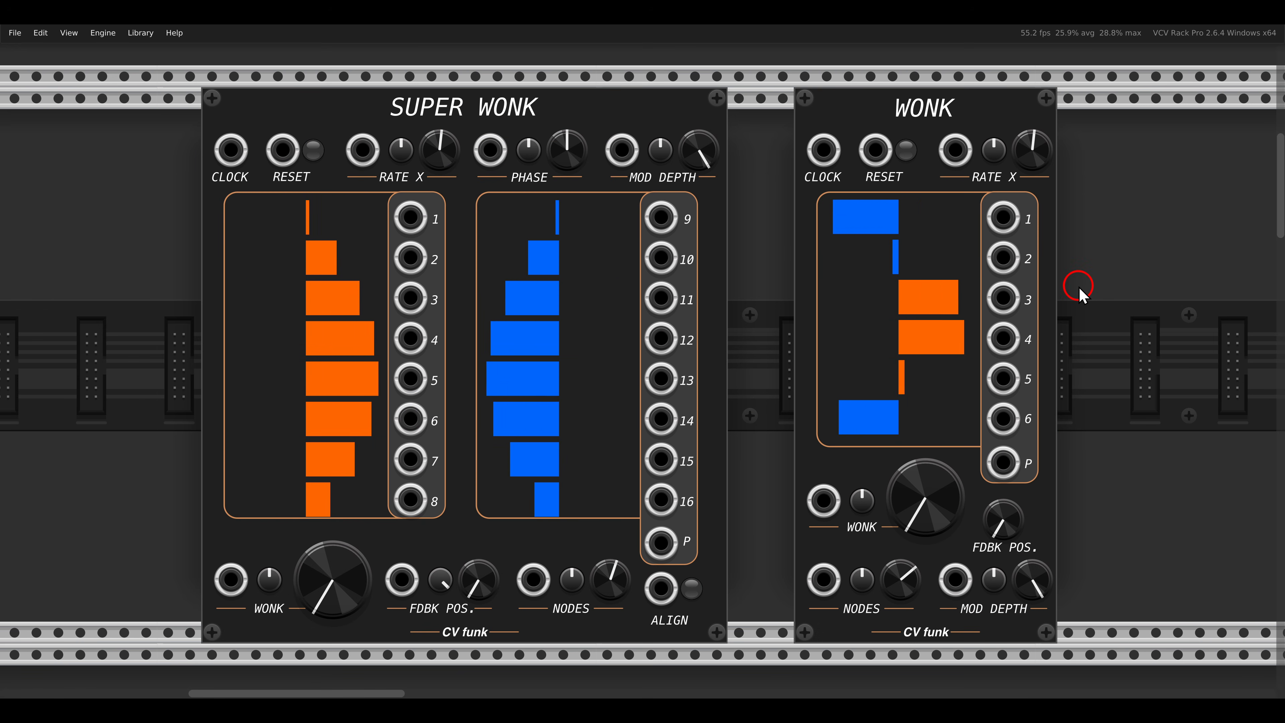
Examine the Super Wonk outputs patched through Signals into Syzygy, and unmute that Syzygy voice.
scroll(1080, 293, down, 5)
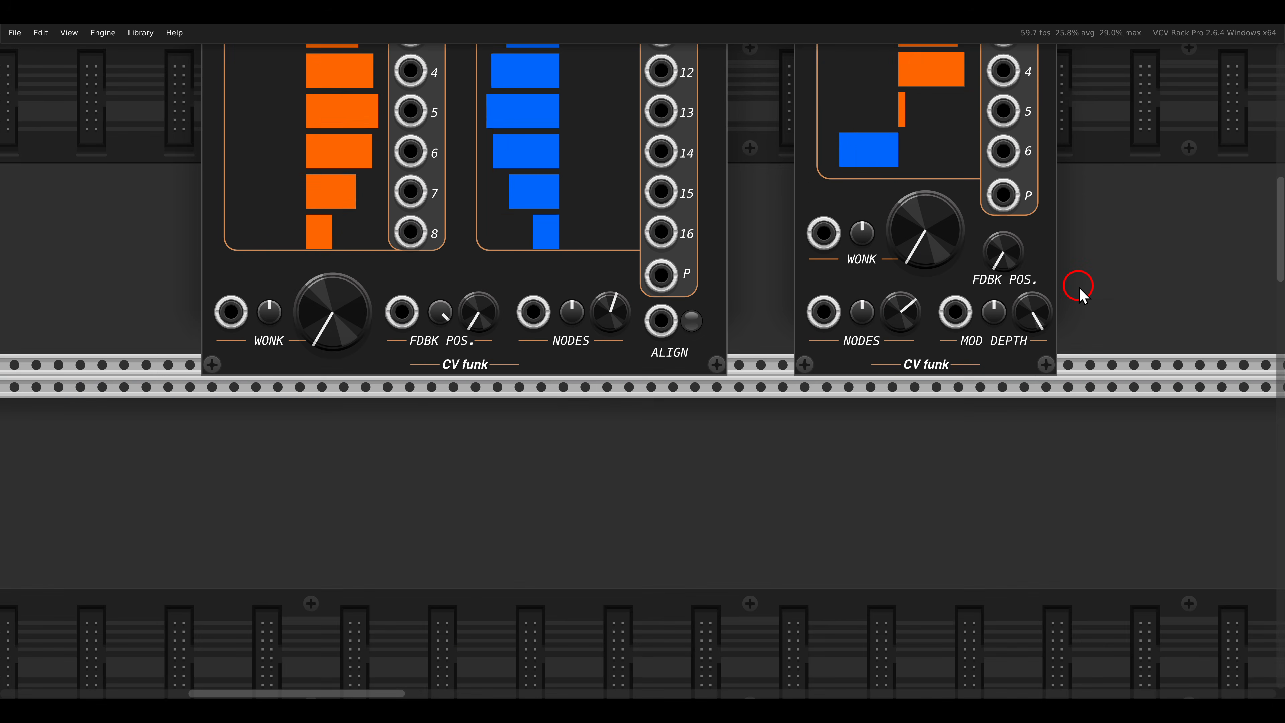
scroll(1080, 294, down, 15)
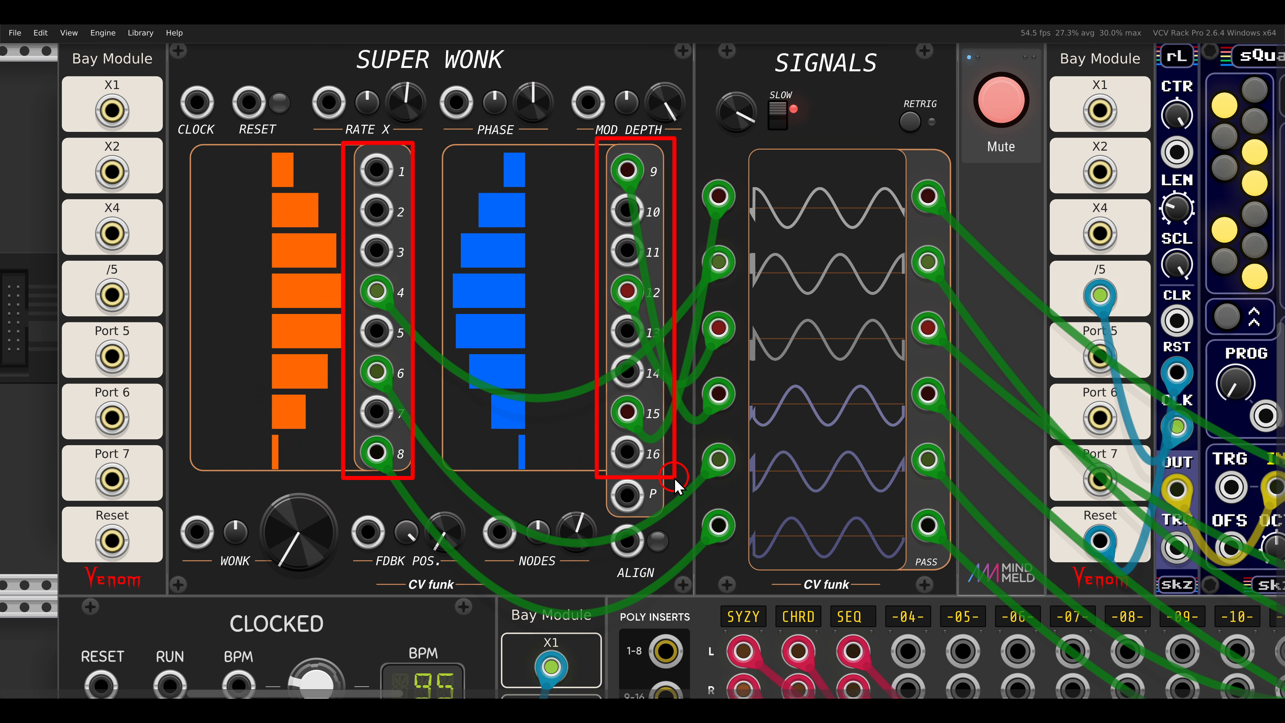
key(Escape)
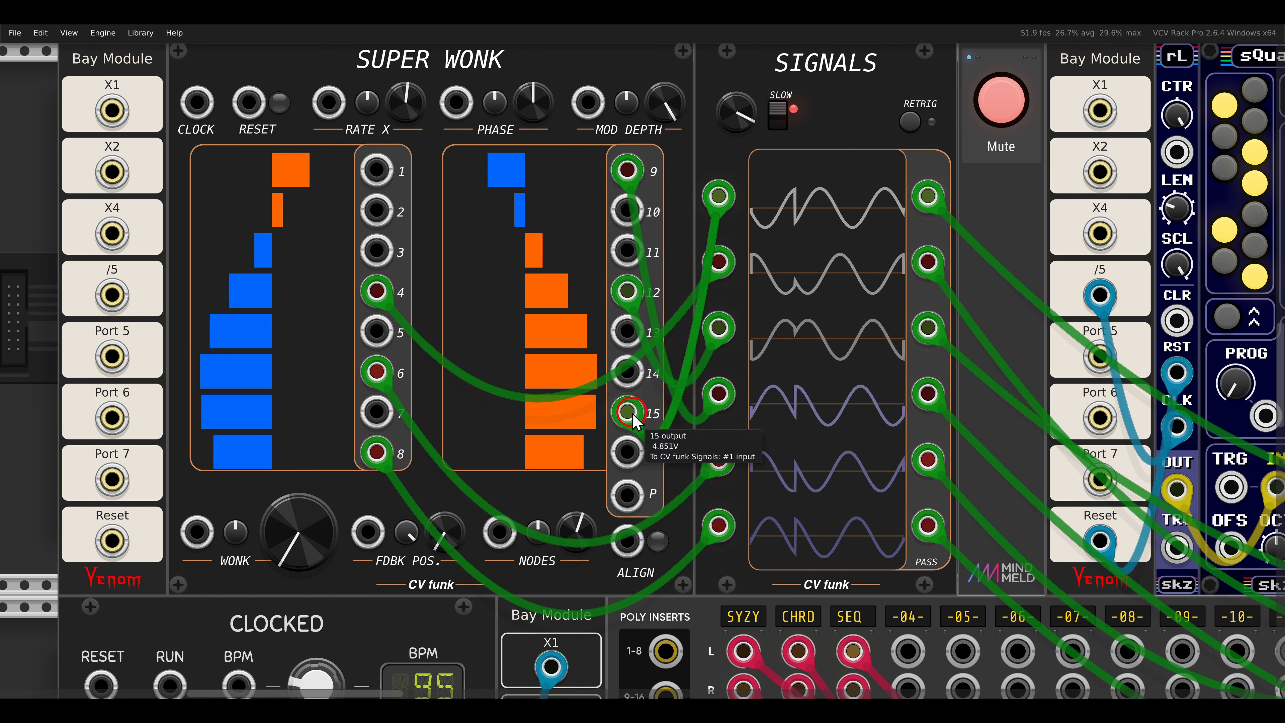
scroll(564, 284, down, 1)
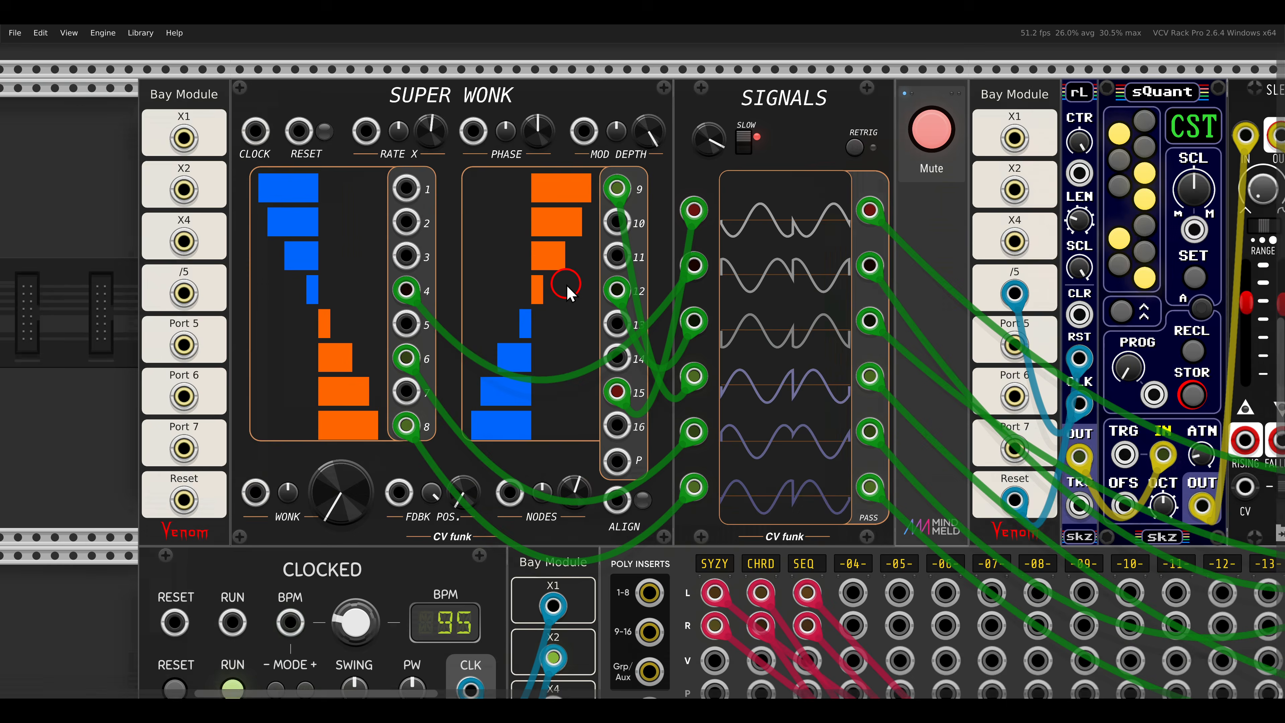
scroll(566, 284, down, 1)
drag(822, 327, 204, 325)
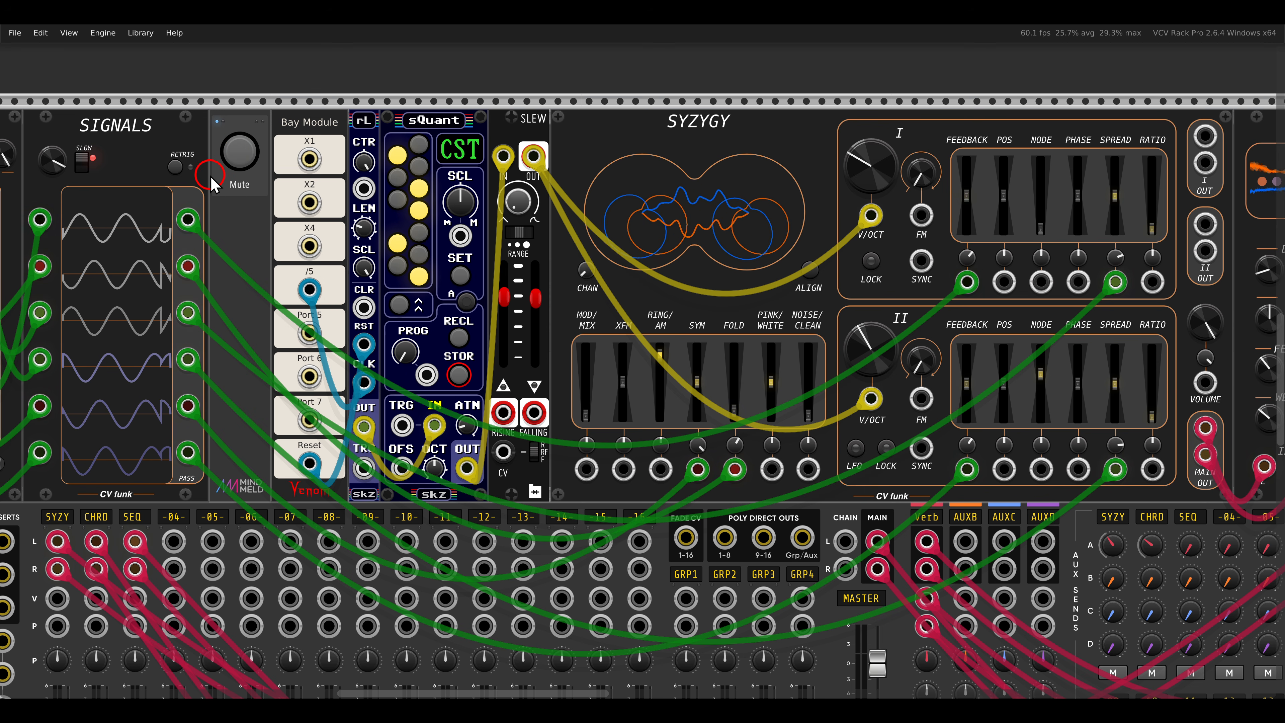
drag(212, 185, 875, 183)
scroll(674, 207, up, 1)
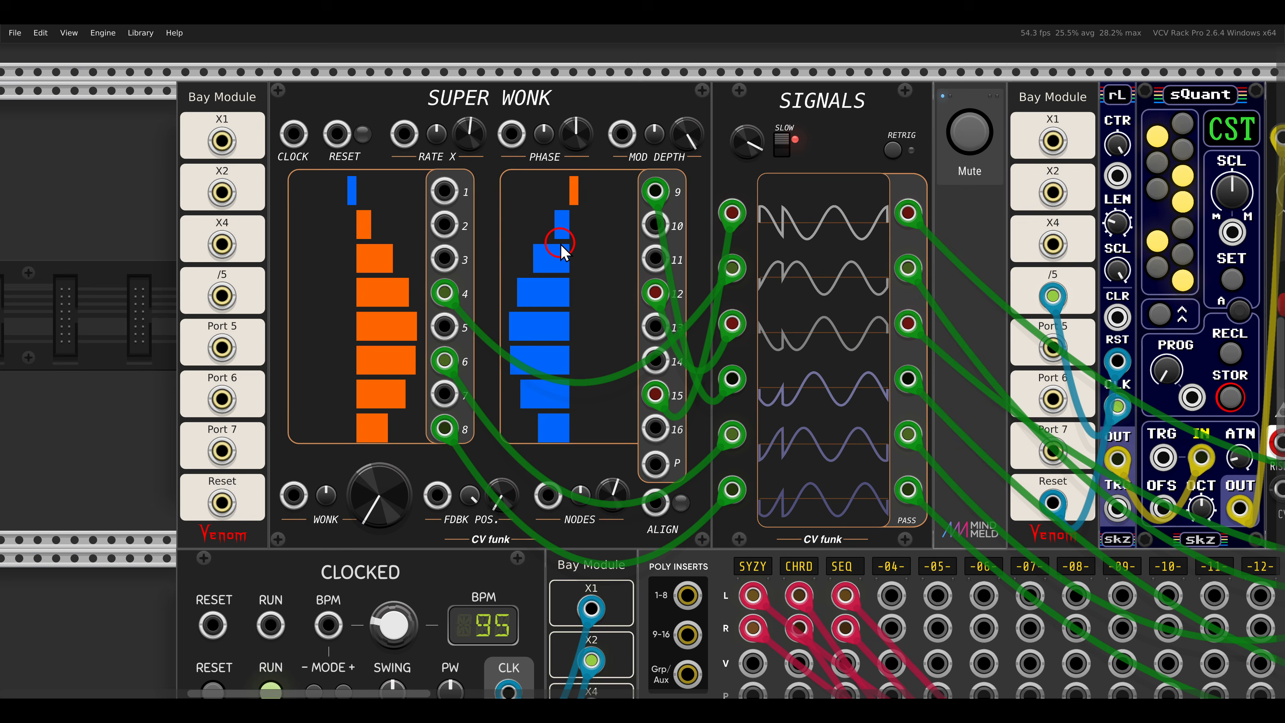
scroll(561, 251, up, 3)
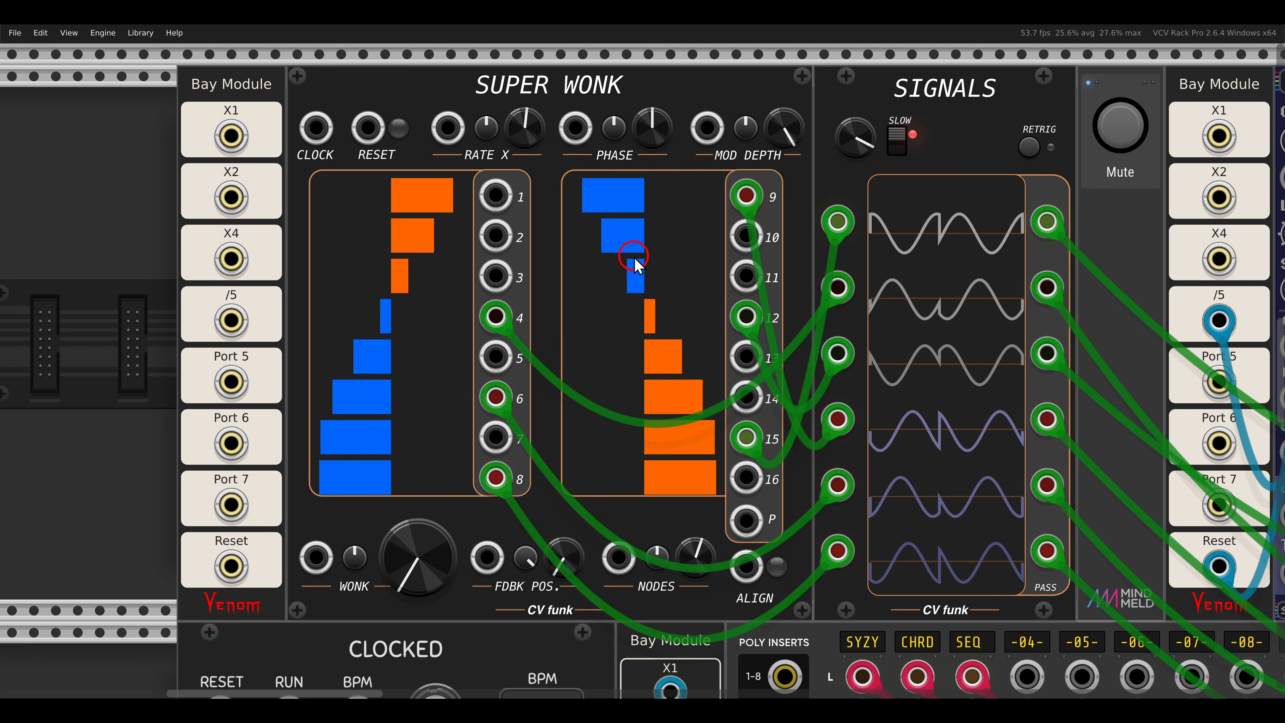
Patch the Bay Module's X1 clock to Super Wonk's Clock input and lower its Rate X multiplier.
mouse_move(525, 140)
mouse_down()
mouse_move(508, 40)
mouse_move(529, 142)
mouse_up()
drag(232, 136, 316, 127)
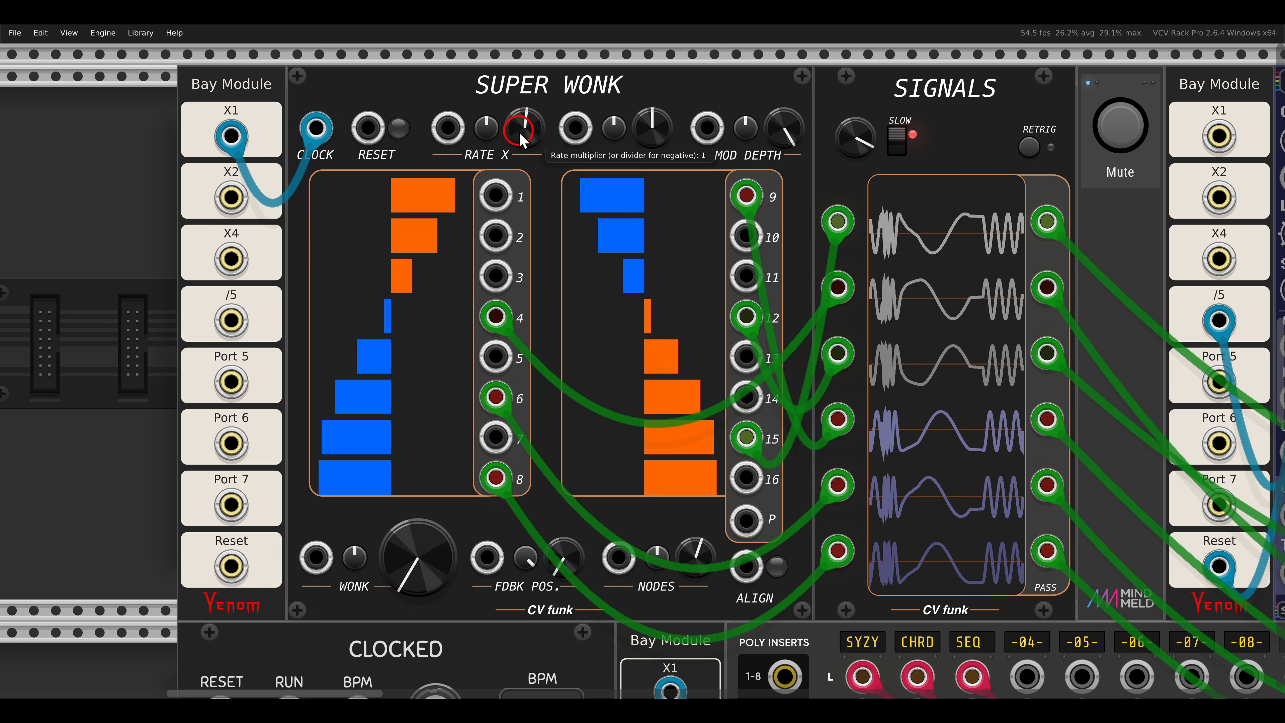
drag(526, 135, 527, 167)
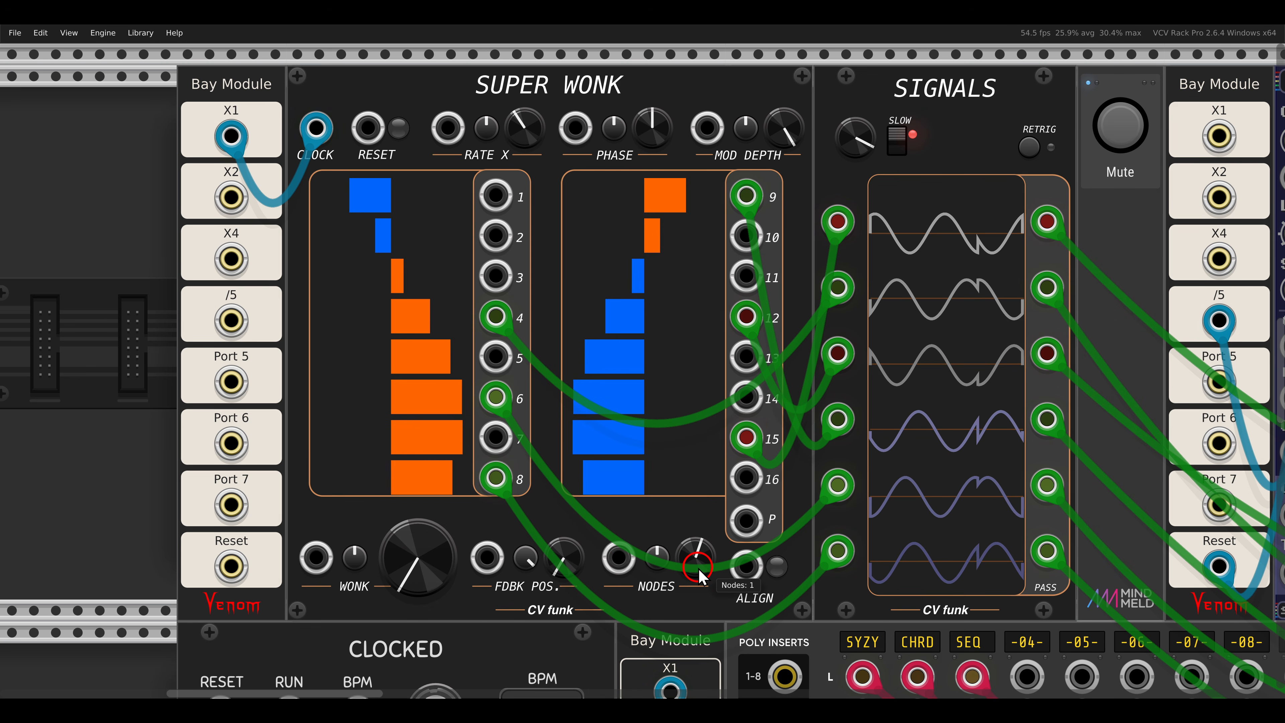
Raise Super Wonk's Nodes setting and set its Wonk Feedback Position to about 8.5.
drag(690, 563, 693, 566)
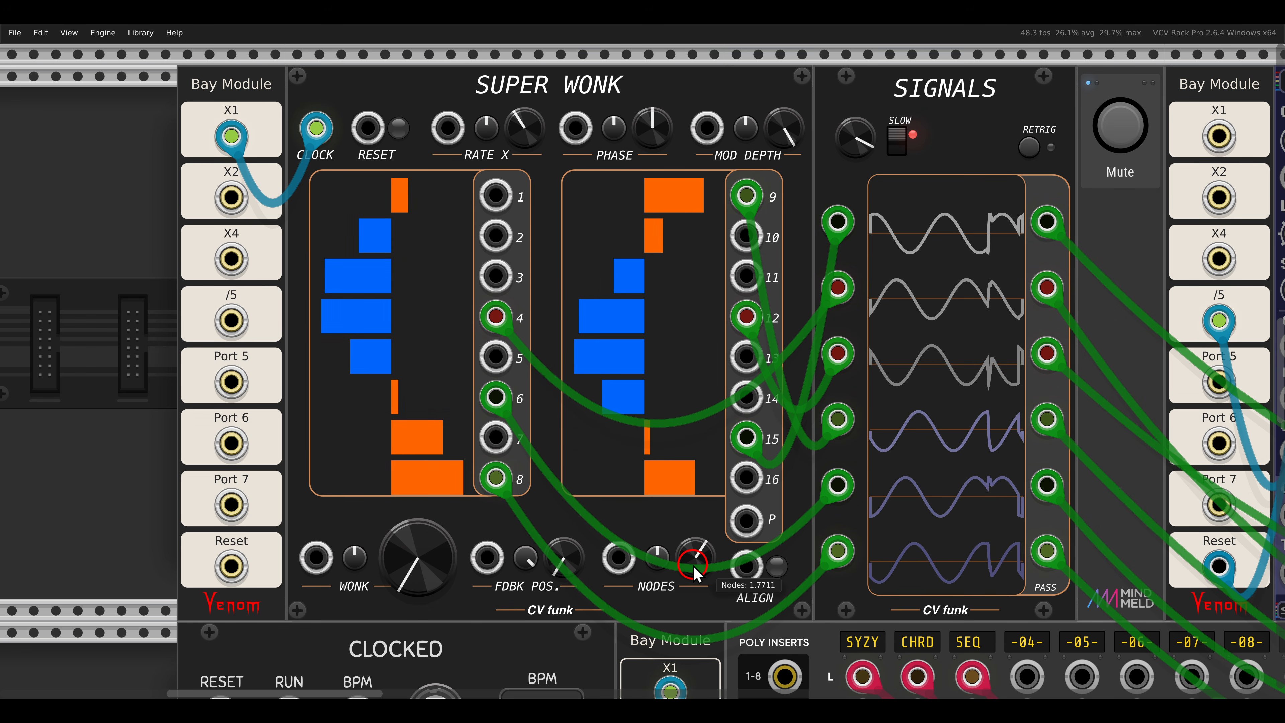
mouse_move(694, 567)
mouse_down()
mouse_move(669, 459)
mouse_move(674, 519)
mouse_move(694, 554)
mouse_move(686, 582)
mouse_up()
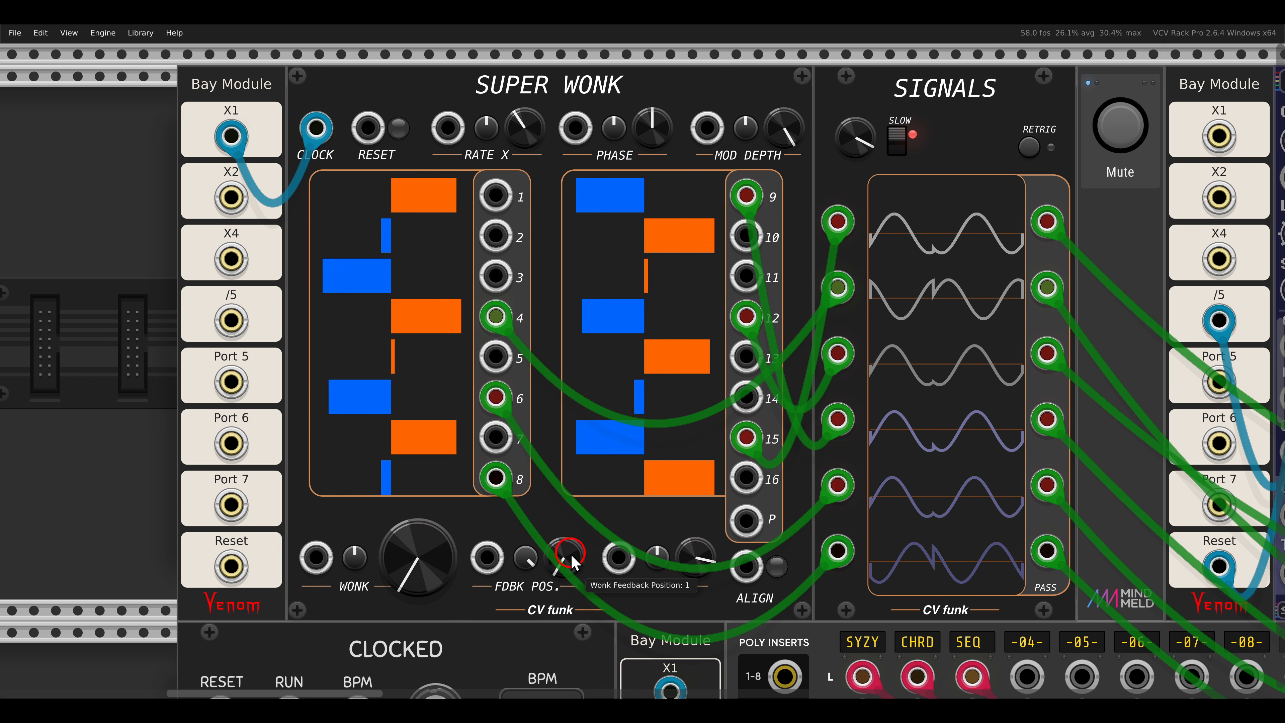
drag(566, 562, 566, 498)
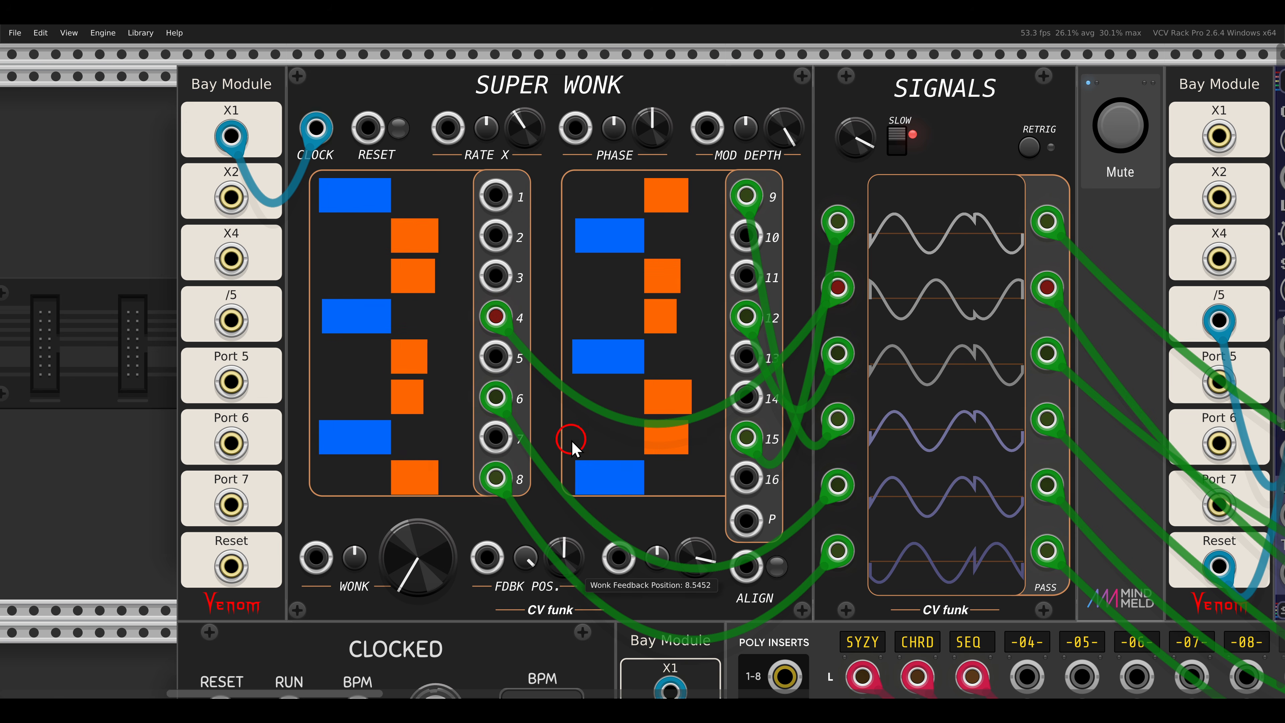
Adjust Super Wonk's Wonk Feedback Position and raise its Wonk Intensity to about 0.65.
drag(571, 446, 582, 437)
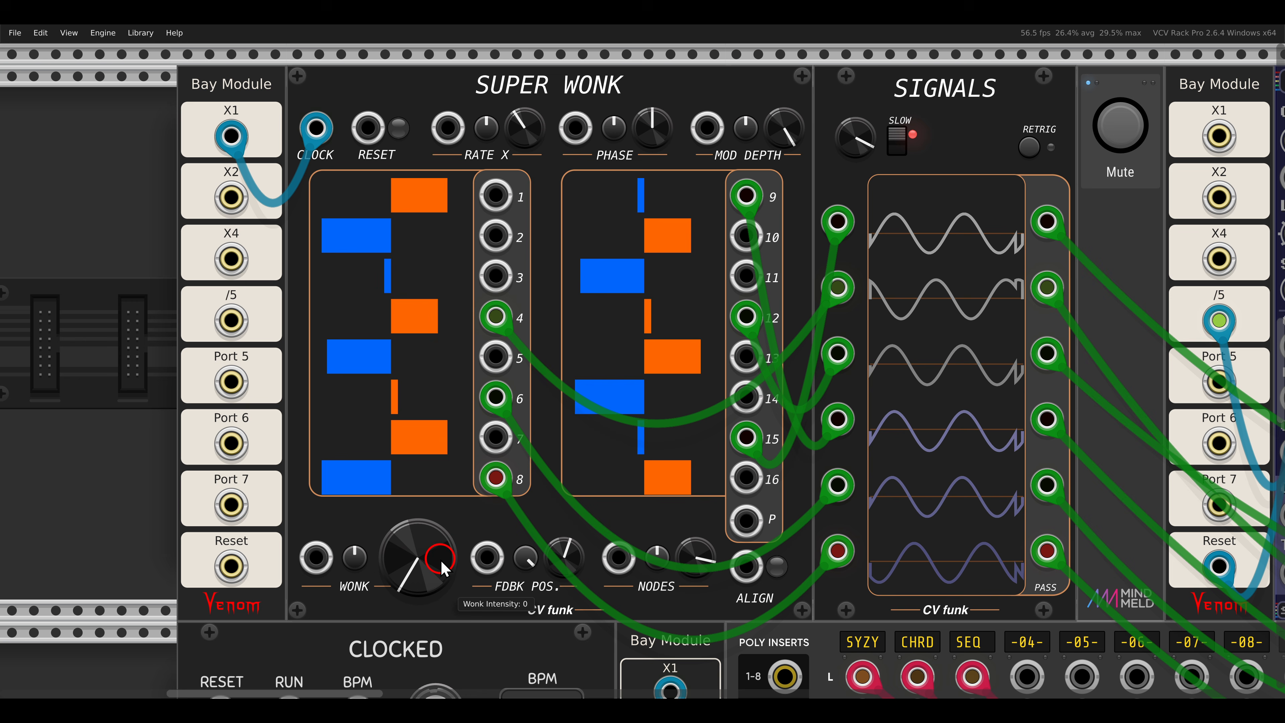
drag(448, 555, 444, 513)
mouse_move(430, 559)
mouse_down()
mouse_move(425, 503)
mouse_move(418, 545)
mouse_up()
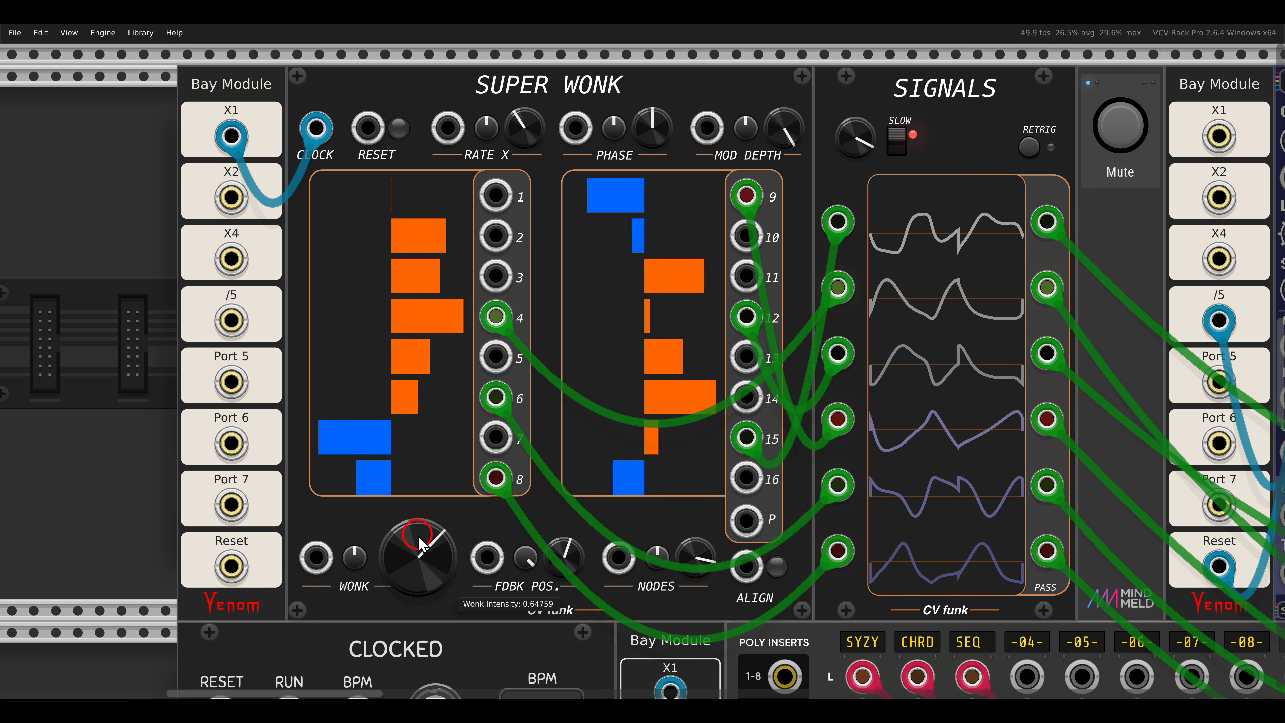
Set the output polyphony to 4 on the Super Wonk beside the Harmony II module.
scroll(418, 546, down, 15)
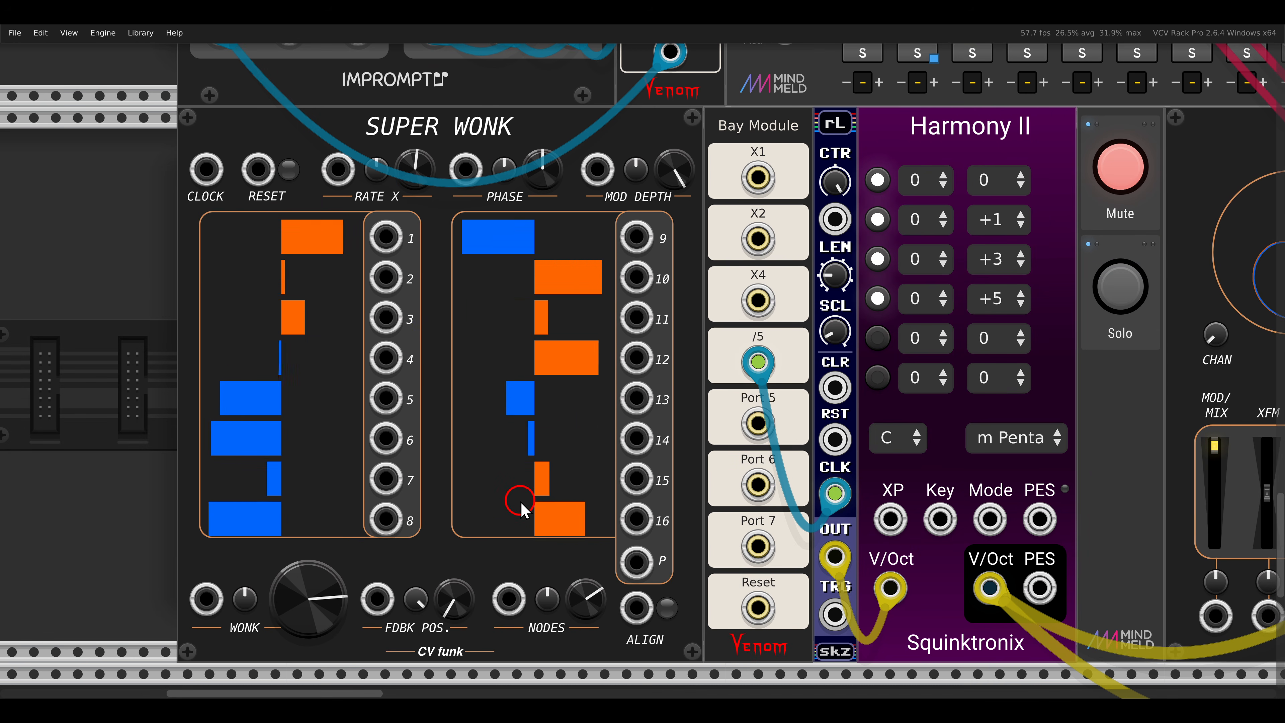
scroll(533, 487, down, 3)
drag(745, 537, 287, 500)
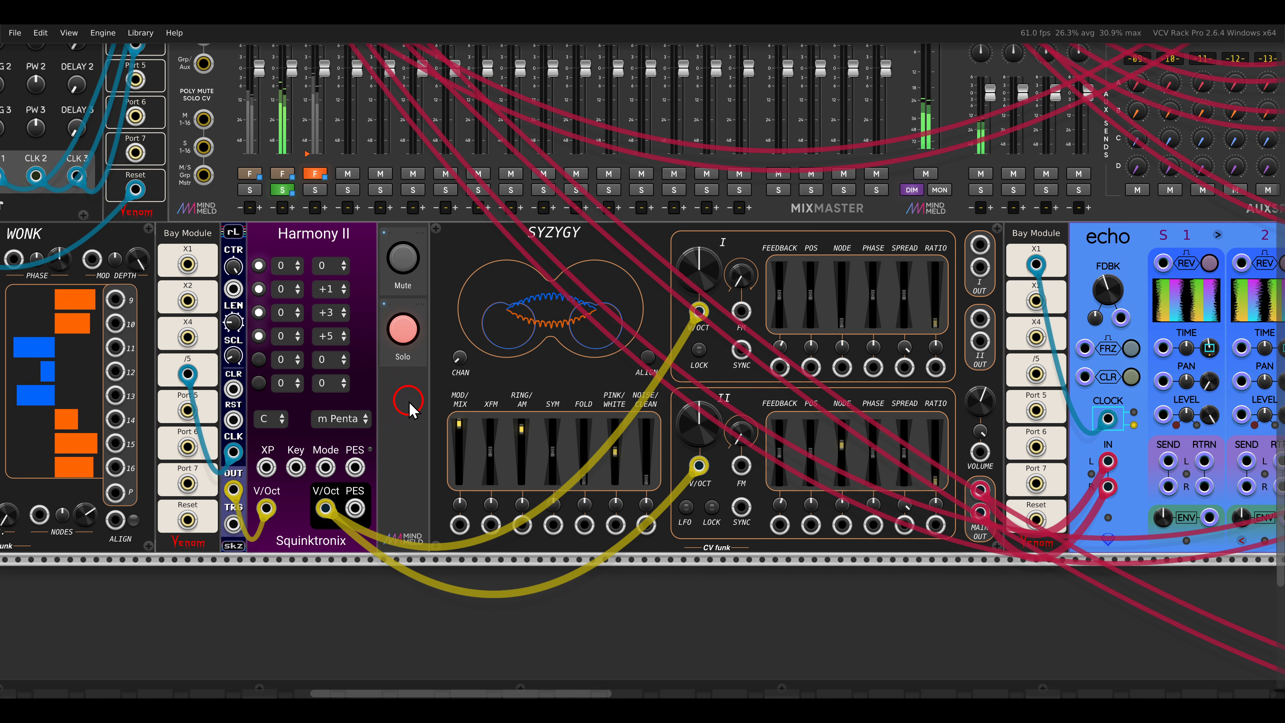
drag(409, 402, 860, 402)
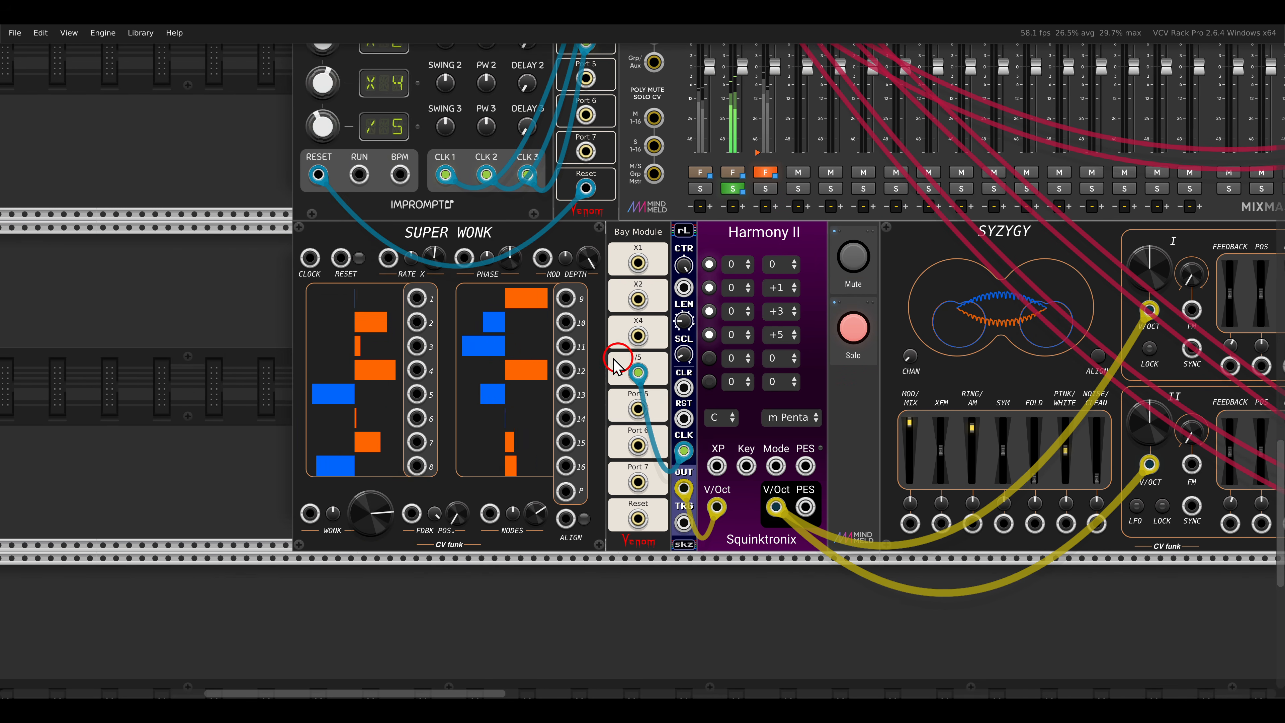
scroll(560, 351, up, 2)
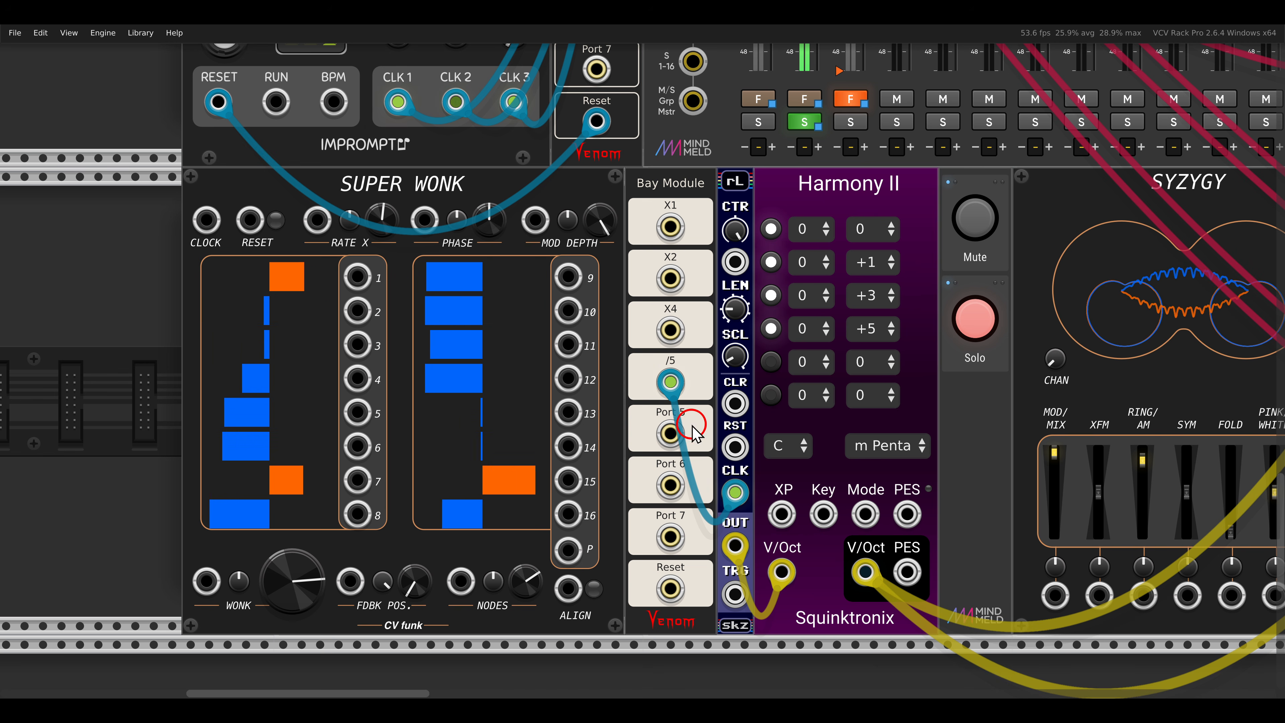
right_click(445, 193)
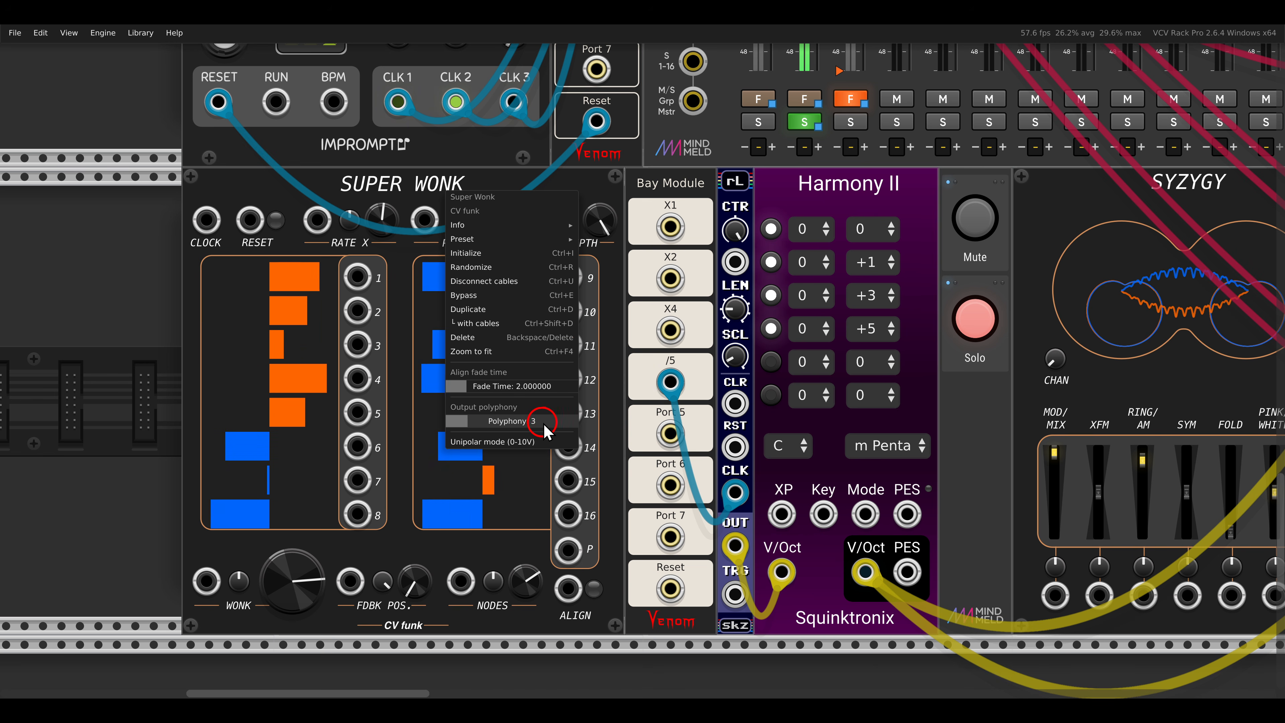
drag(546, 431, 555, 431)
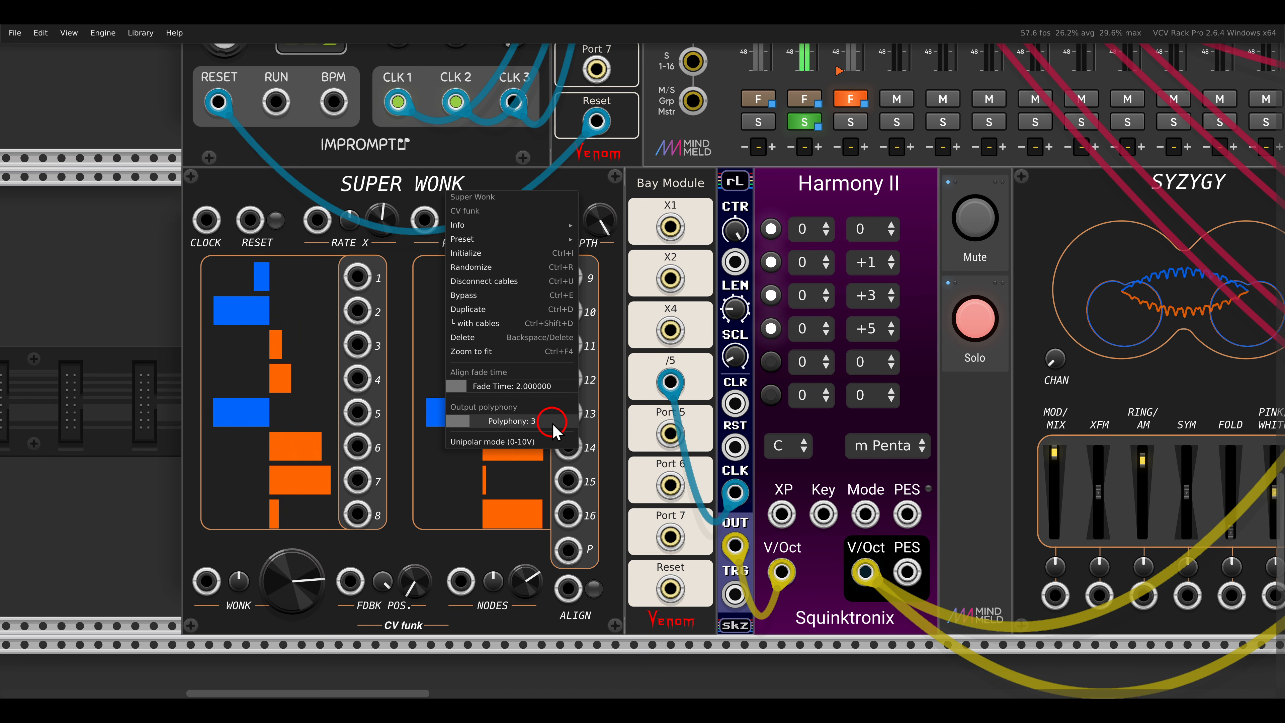
click(606, 187)
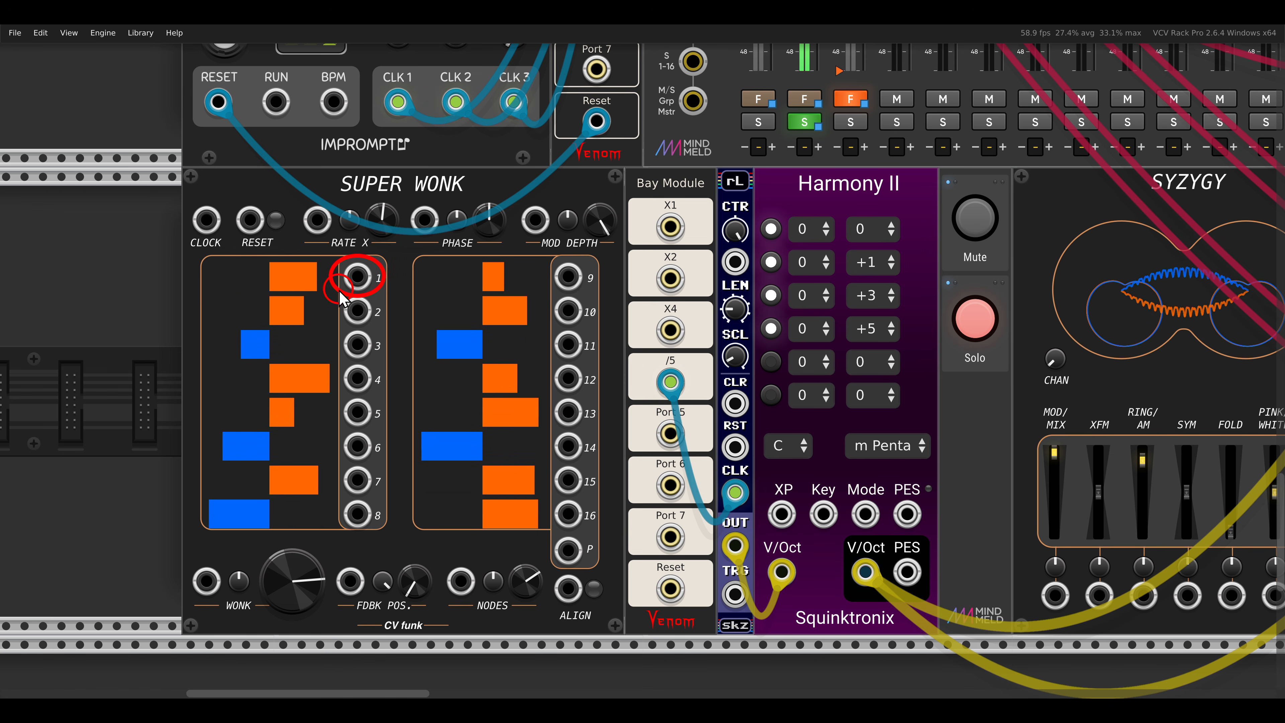
Patch Super Wonk outputs 1 and 5 to Syzygy's Spread I and II inputs, and outputs 9 and 13 to Feedback I and II.
mouse_move(343, 298)
mouse_down()
mouse_move(334, 380)
mouse_move(323, 367)
mouse_up()
scroll(372, 380, down, 2)
drag(292, 302, 294, 307)
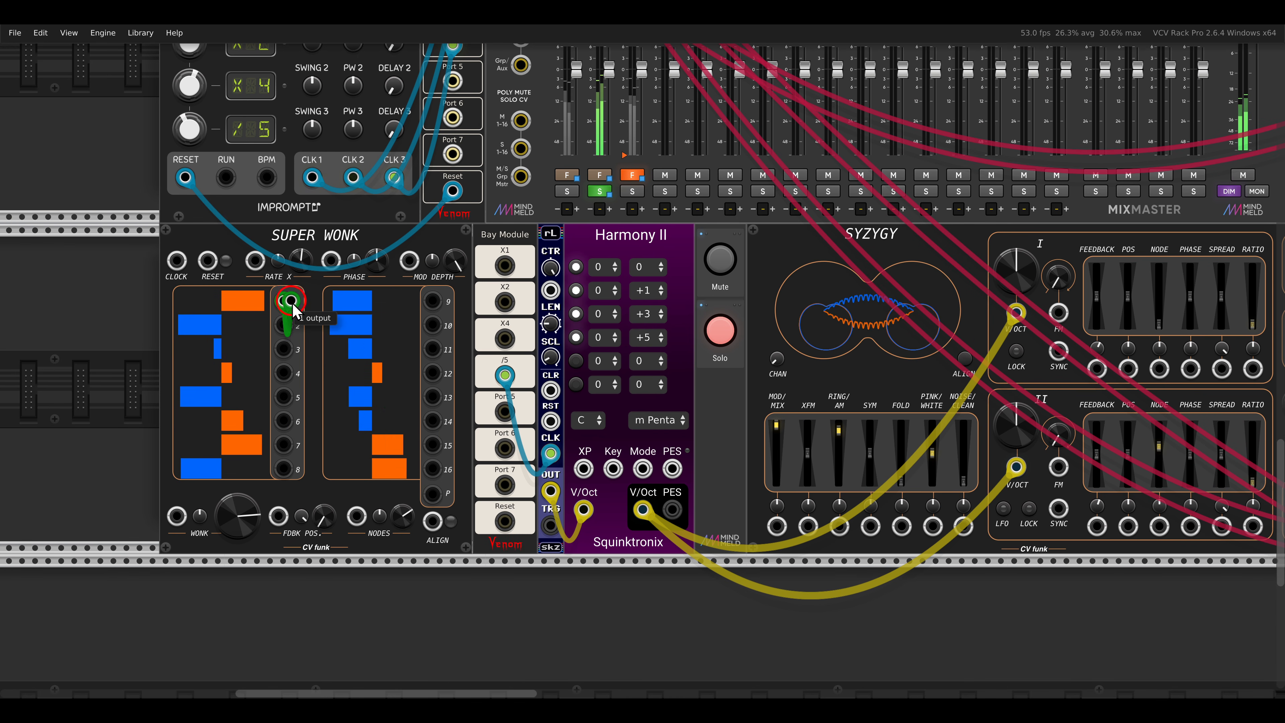
drag(992, 400, 1207, 382)
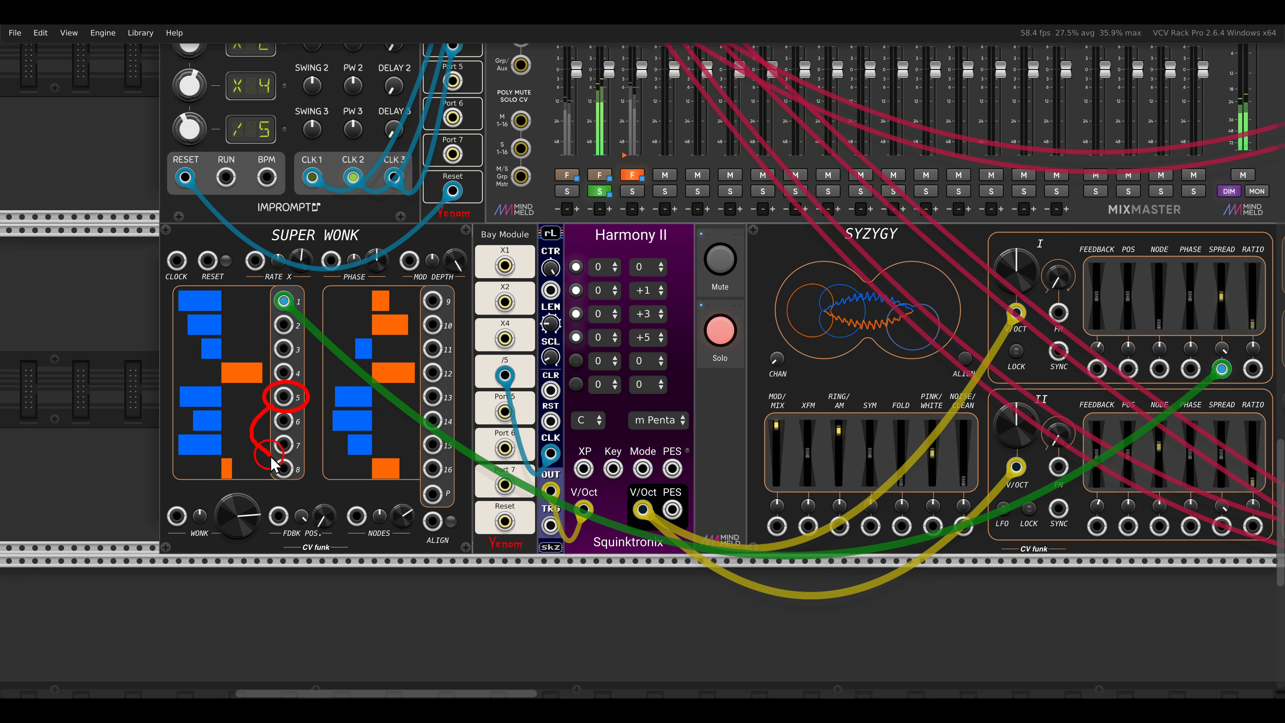
drag(293, 405, 1222, 526)
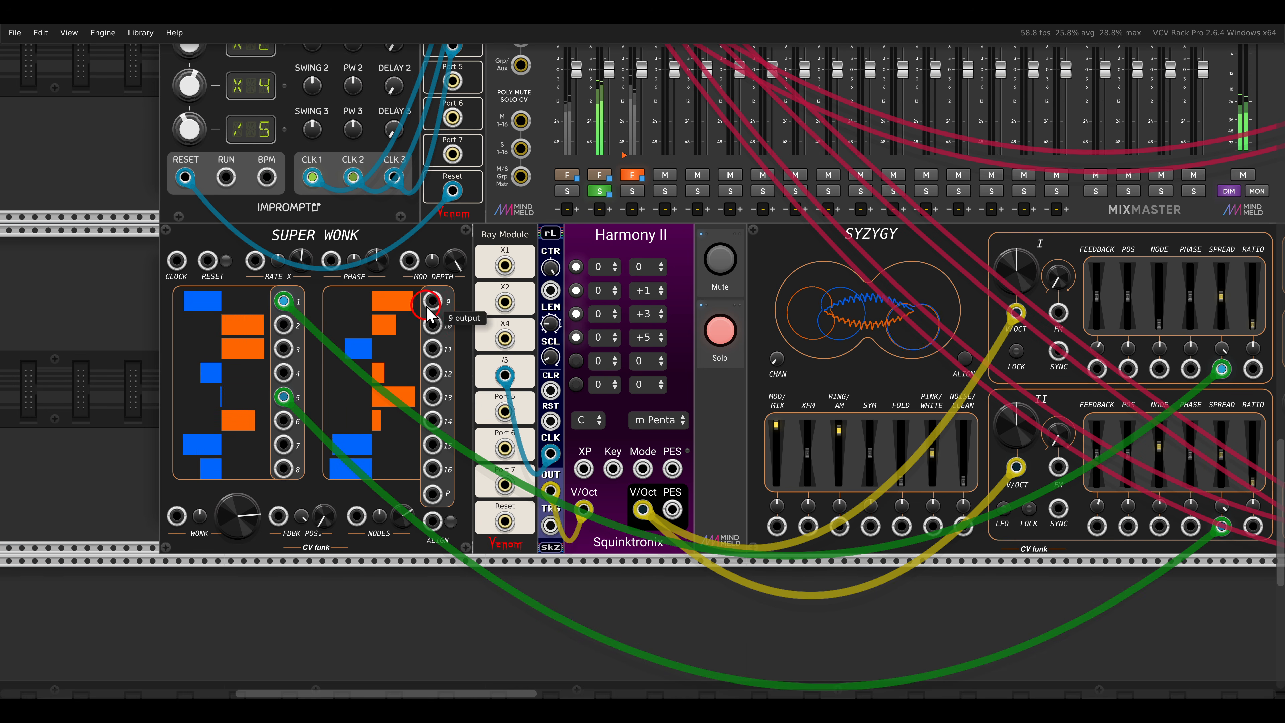
drag(433, 304, 1096, 368)
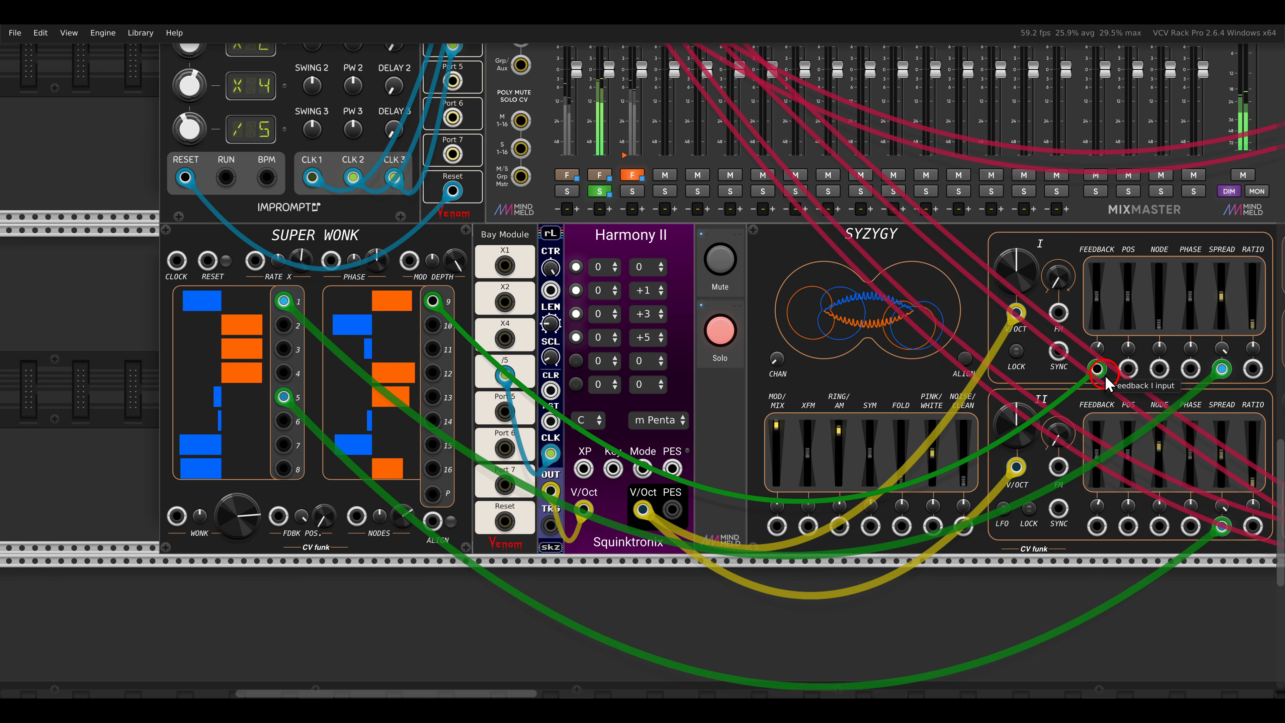
drag(1014, 492, 1097, 526)
Trigger Align on the Super Wonk that modulates the Harmony II Syzygy voice.
drag(559, 366, 685, 368)
scroll(551, 360, up, 2)
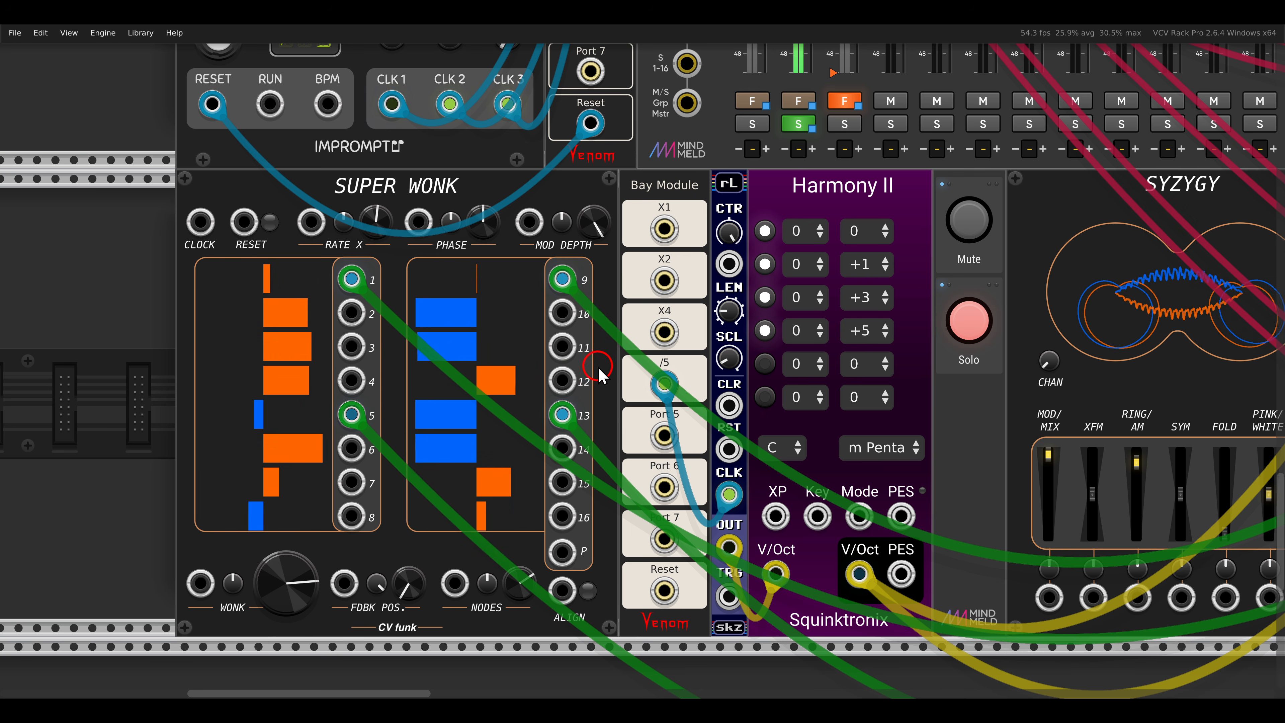
drag(613, 379, 642, 342)
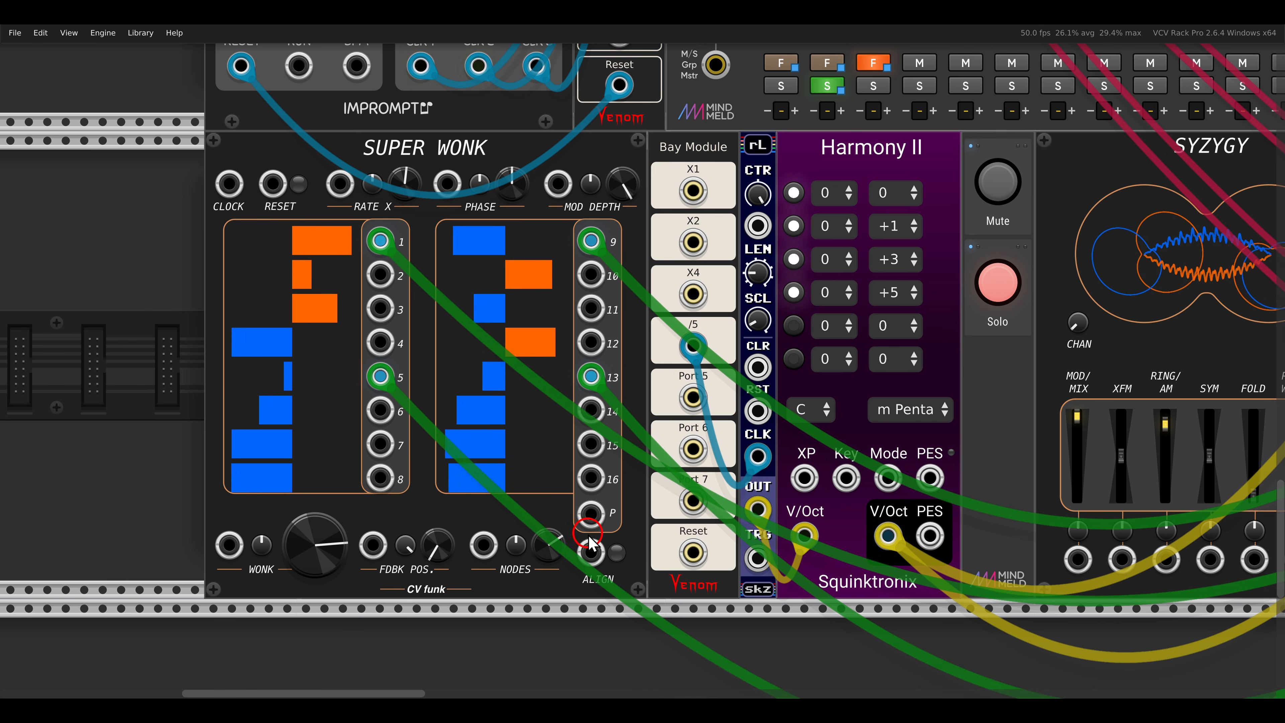
drag(602, 555, 647, 588)
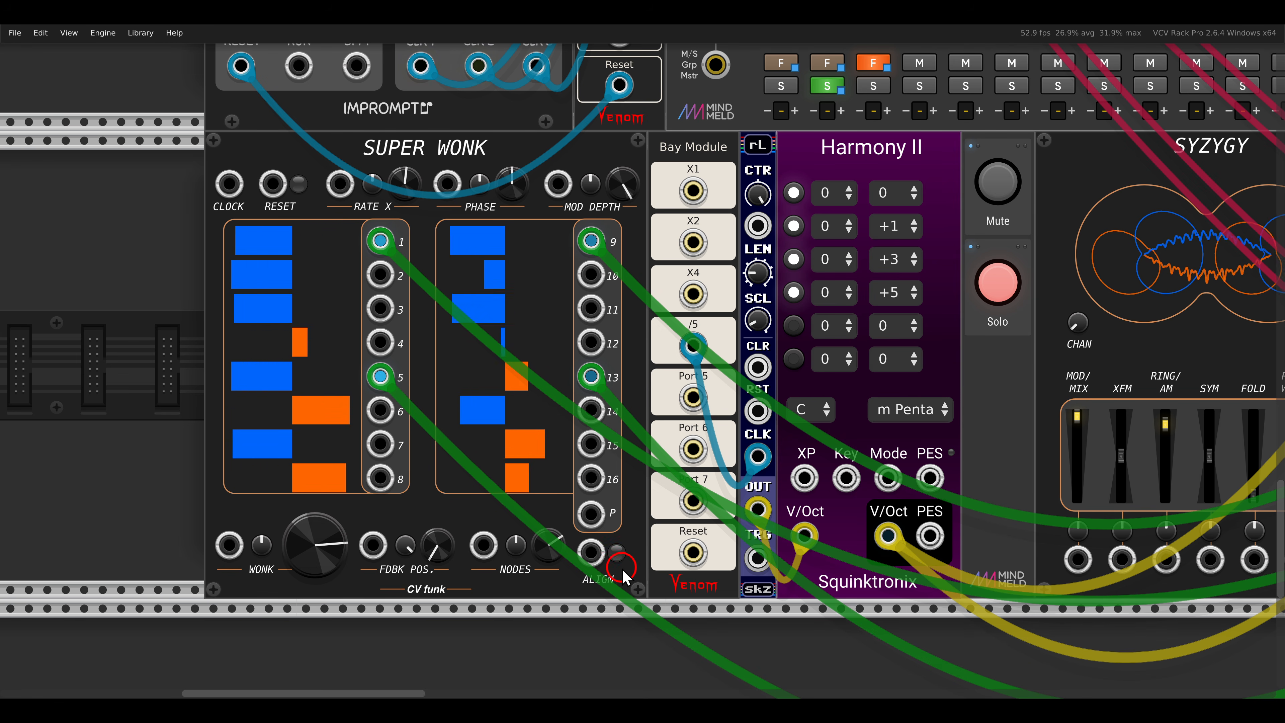
click(618, 554)
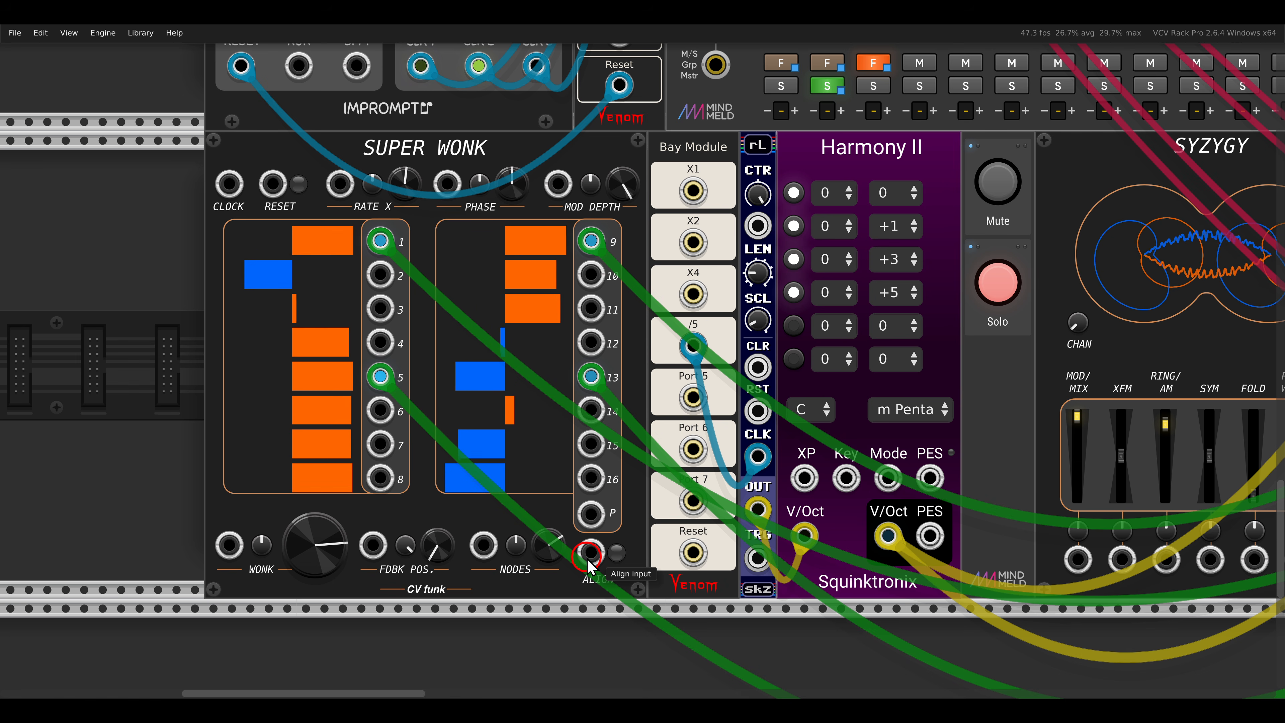
Shorten Super Wonk's Align fade time to about 0.112 and trigger Align.
right_click(535, 167)
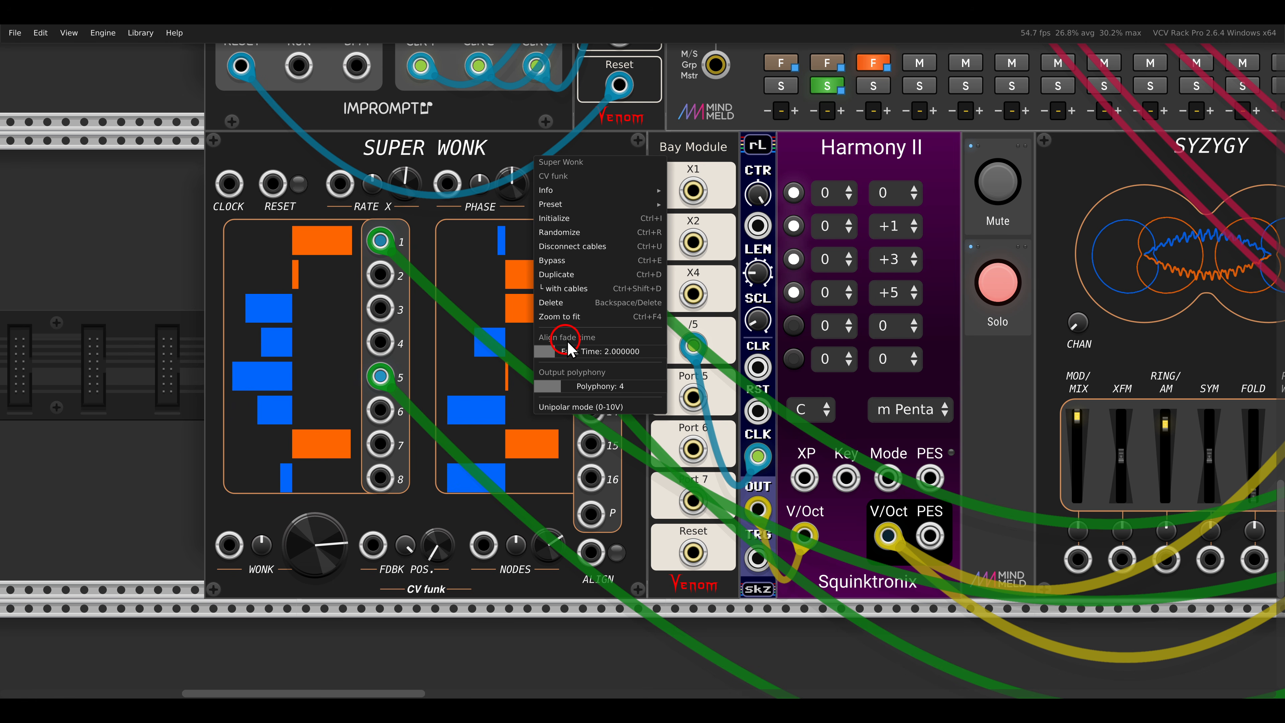
drag(567, 349, 528, 361)
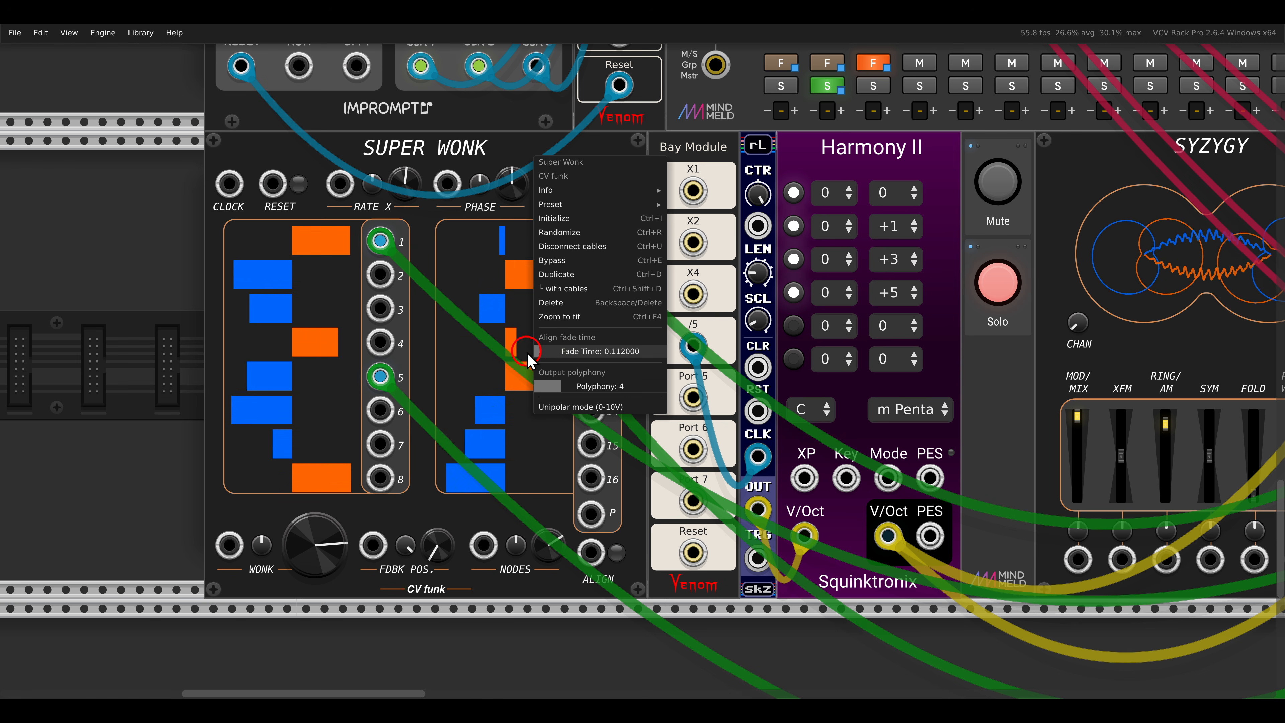
click(527, 171)
click(616, 553)
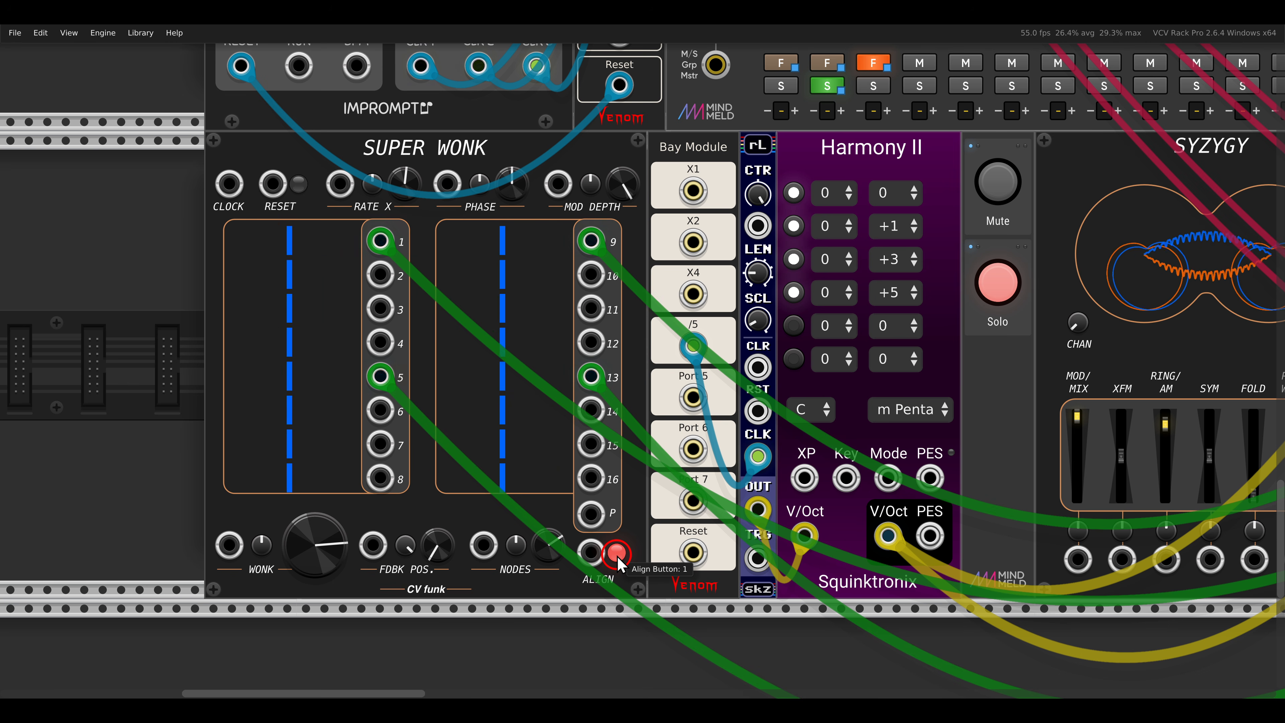
click(616, 553)
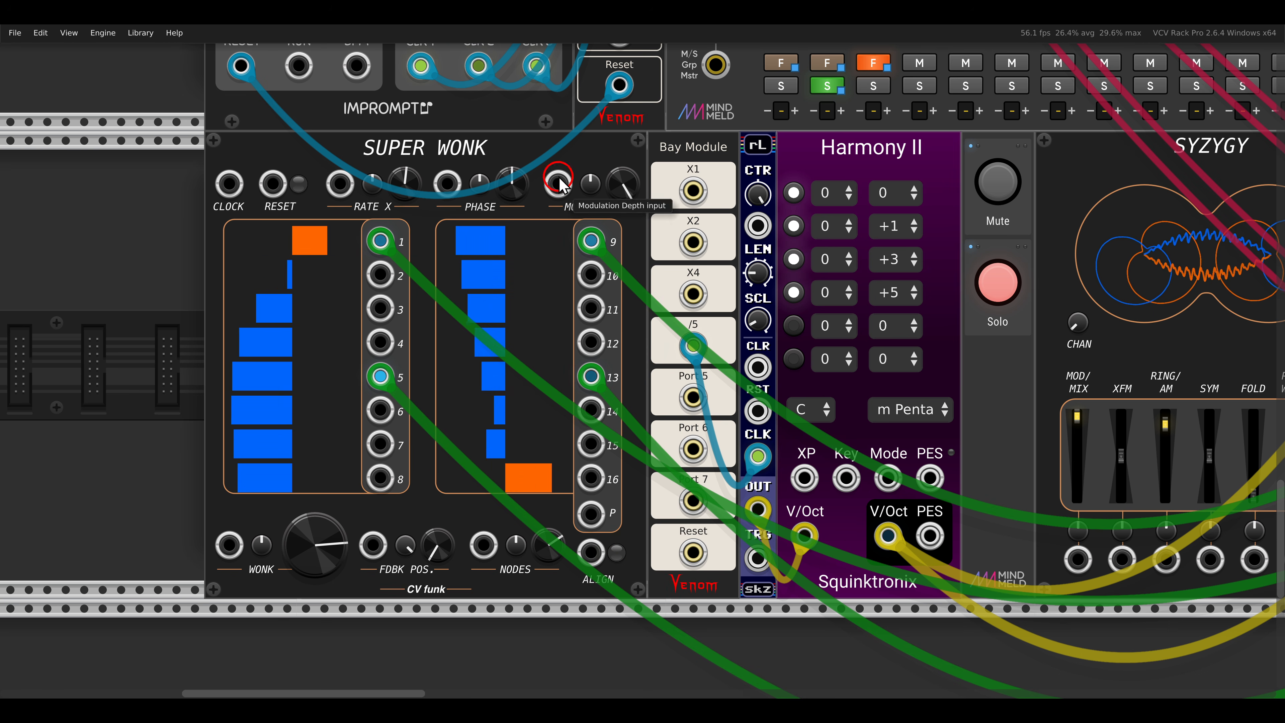
Set Super Wonk's Align fade time to 2 and trigger Align again.
right_click(554, 159)
drag(612, 351, 832, 398)
click(625, 549)
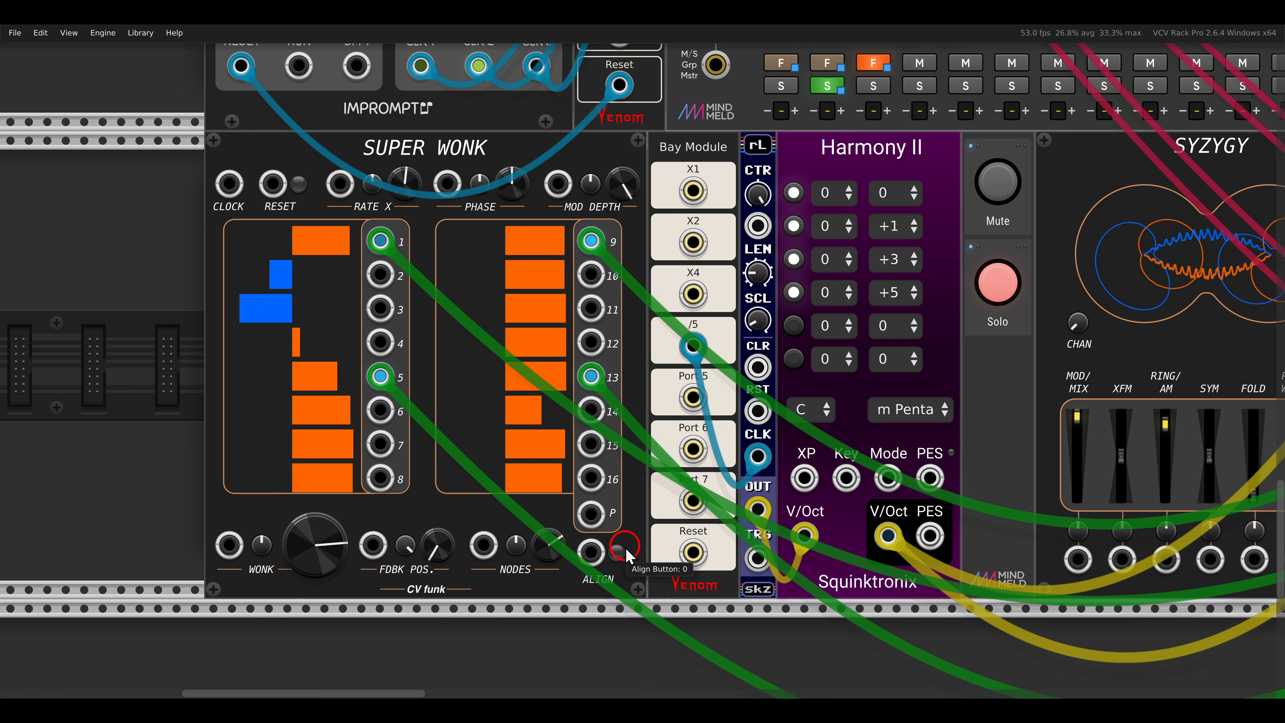
click(617, 554)
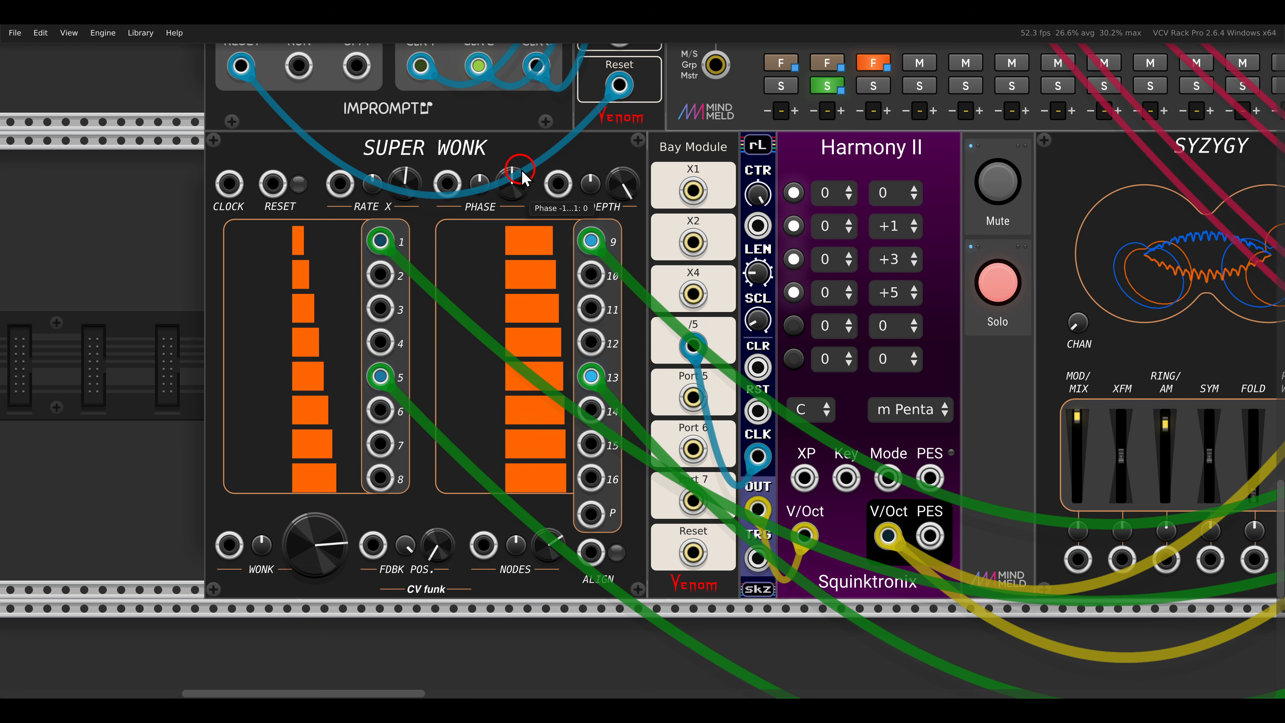
right_click(538, 178)
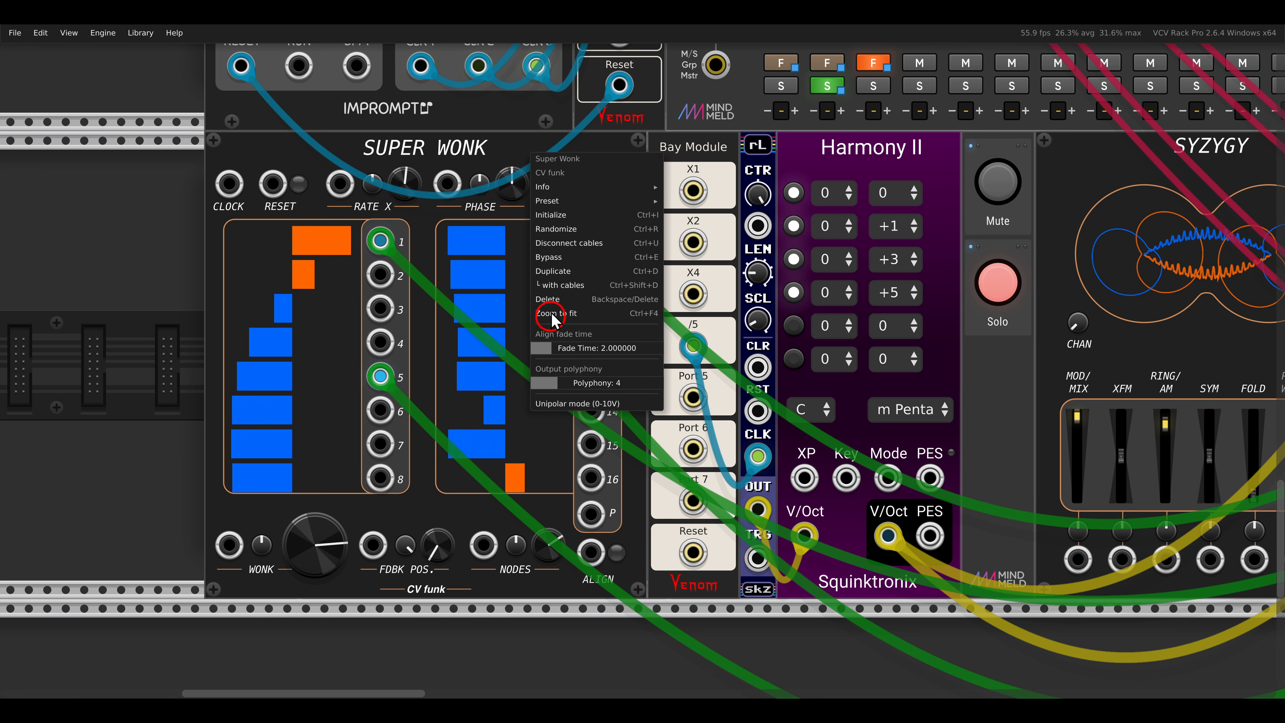
click(497, 151)
Patch the Bay Module's /5 clock to Super Wonk's Align input and turn off solo for that Syzygy voice.
drag(591, 552, 693, 346)
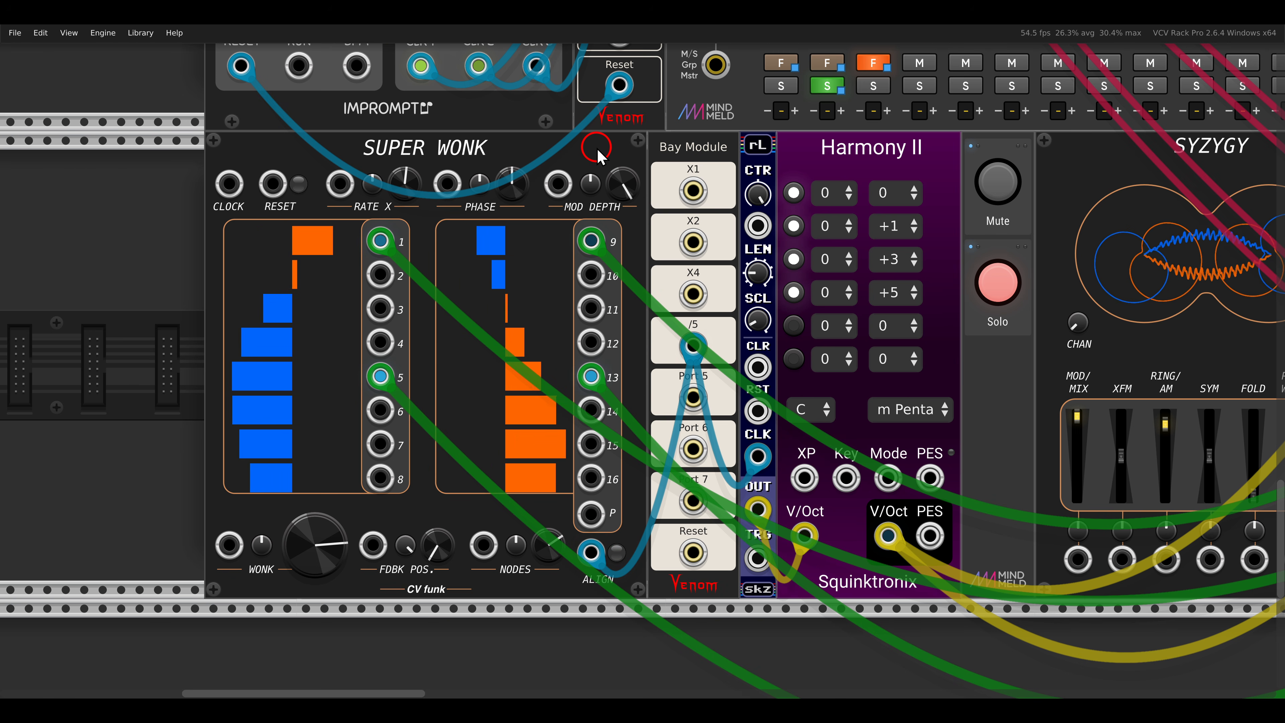
scroll(596, 147, down, 3)
click(836, 231)
Examine the polyphony and unipolar settings of the Ouros voice's Super Wonk and its patched outputs.
drag(823, 281, 340, 291)
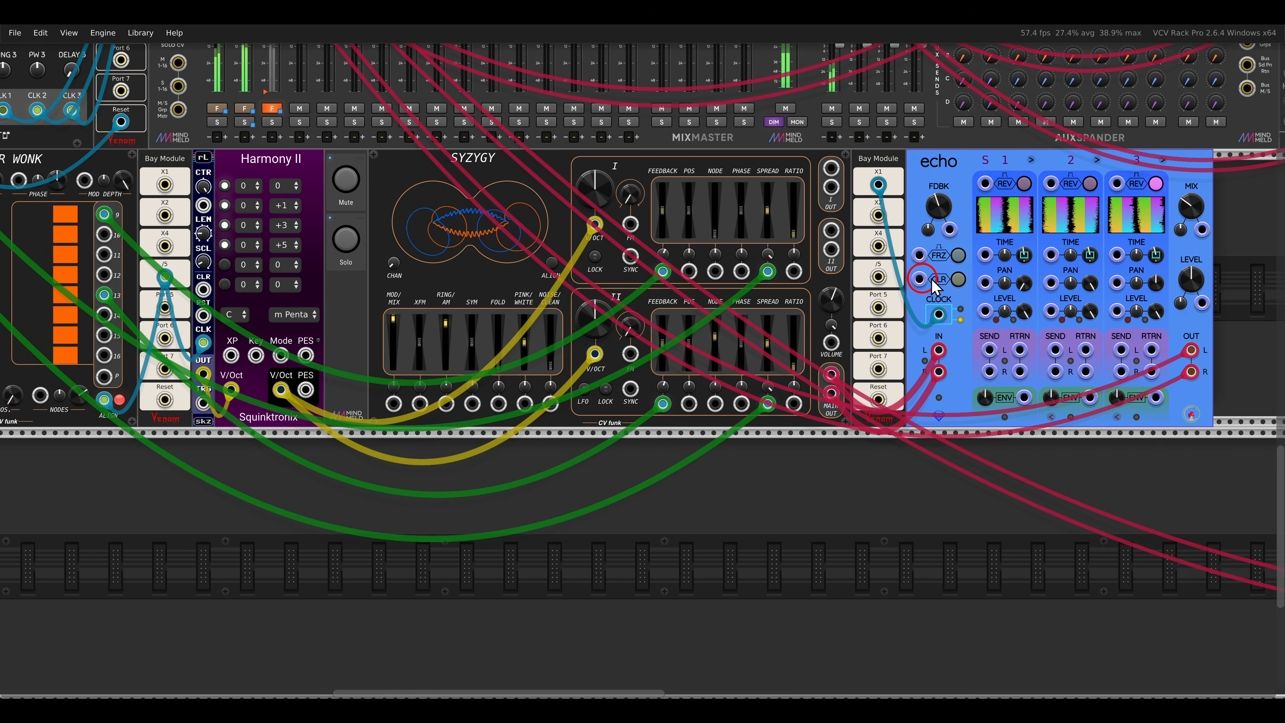
drag(950, 283, 347, 286)
drag(759, 281, 273, 287)
scroll(354, 217, up, 3)
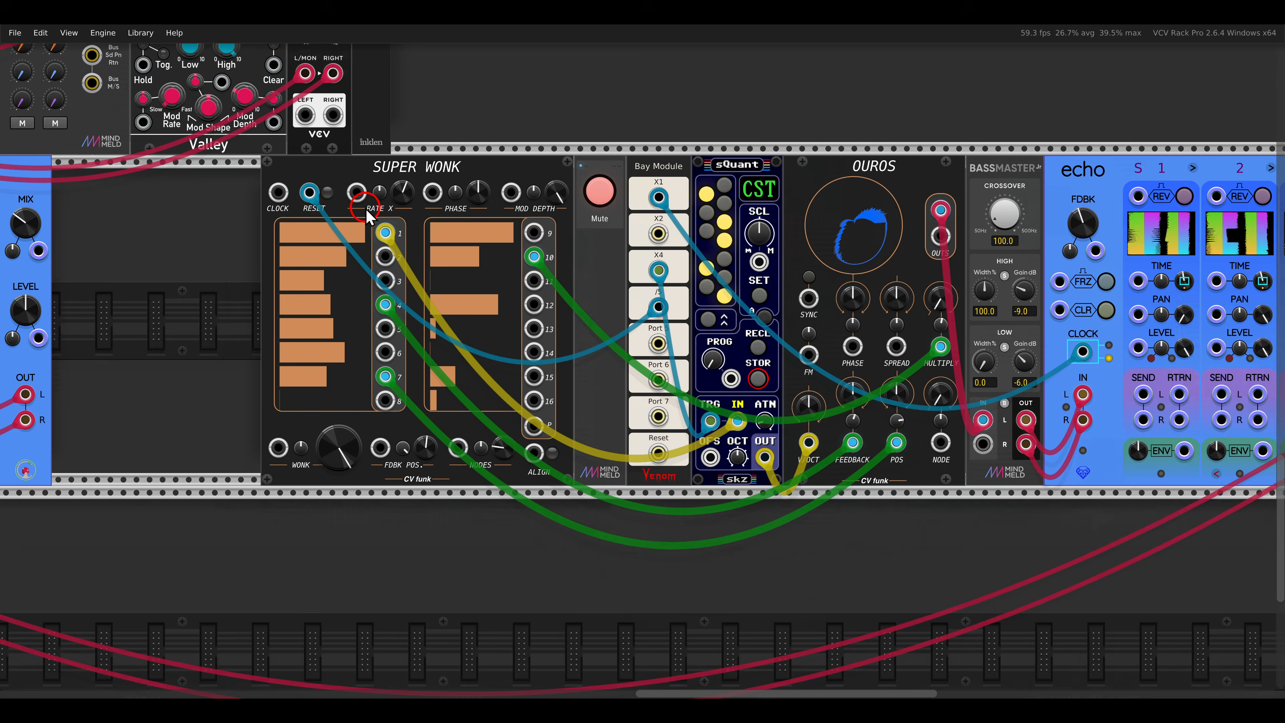
right_click(412, 181)
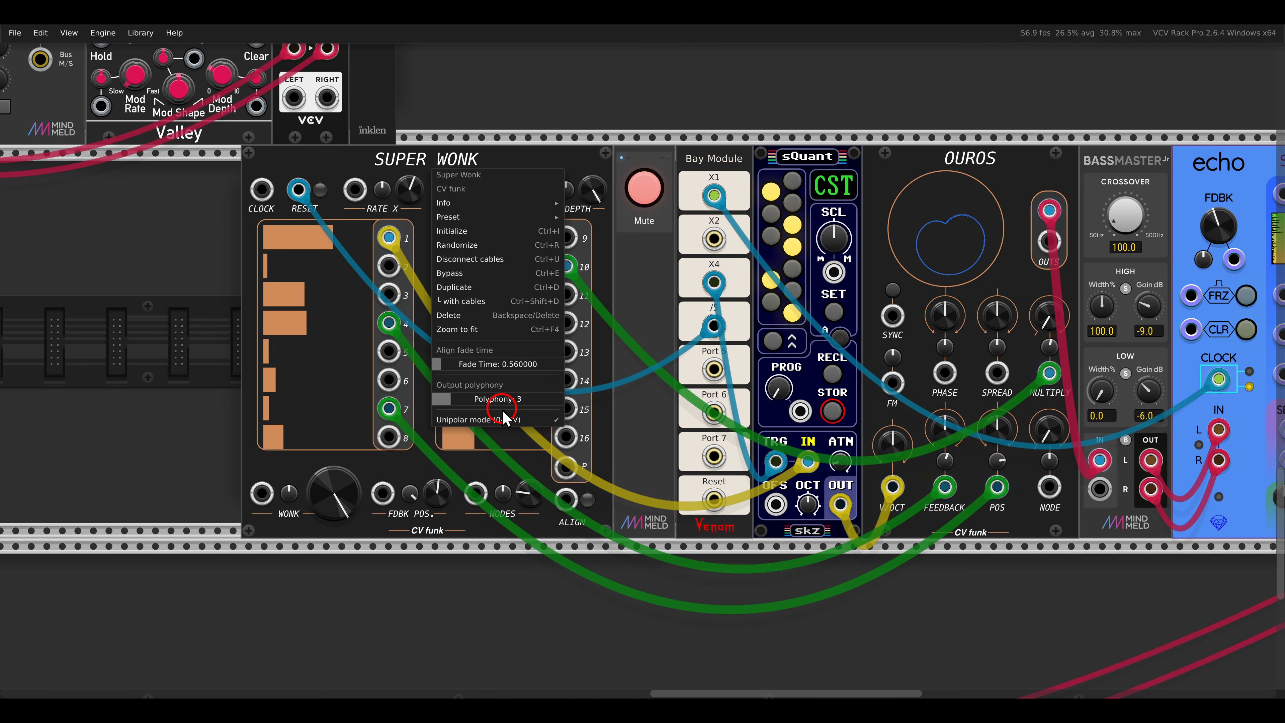
click(399, 198)
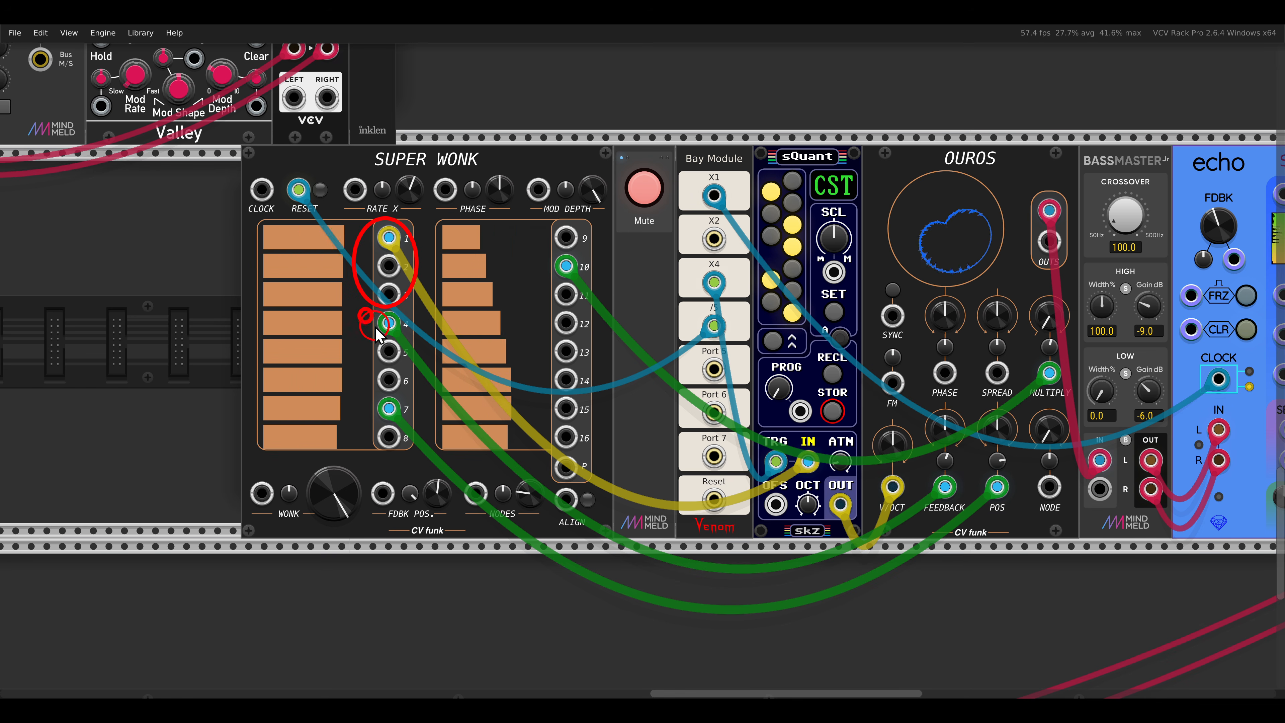
mouse_move(360, 308)
mouse_down()
mouse_move(413, 390)
mouse_move(376, 406)
mouse_move(407, 447)
mouse_up()
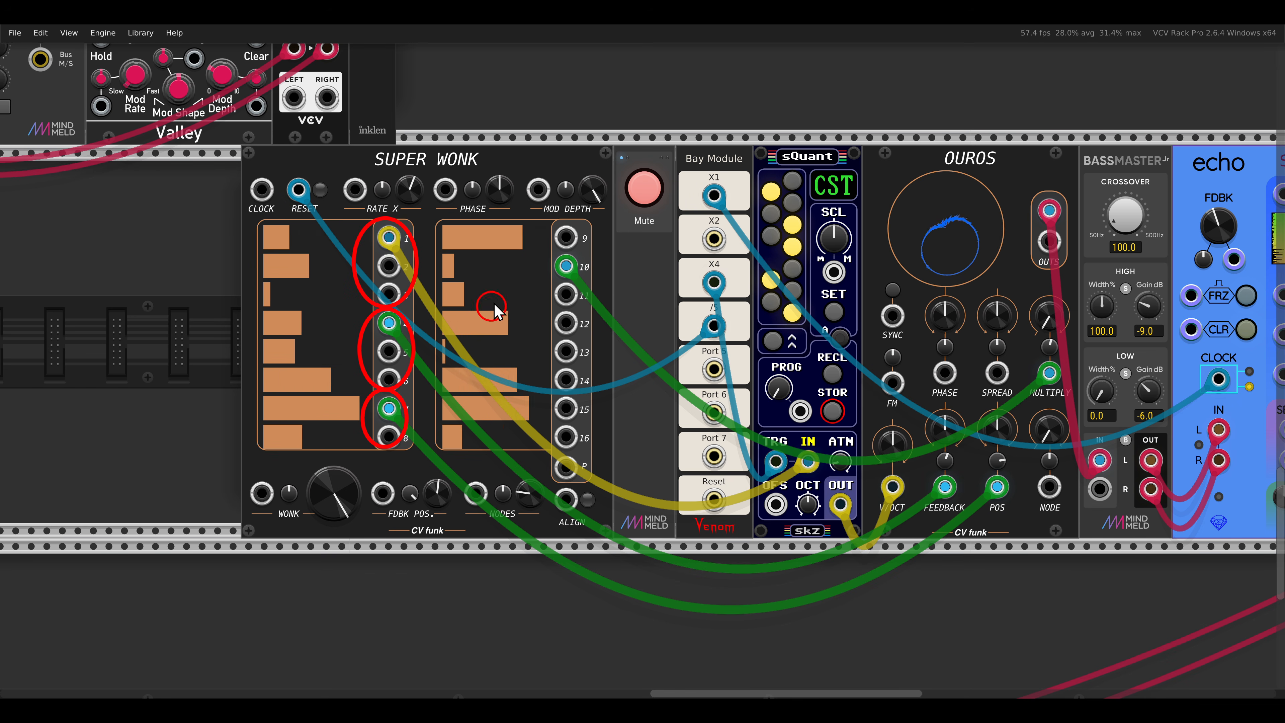
drag(546, 247, 595, 334)
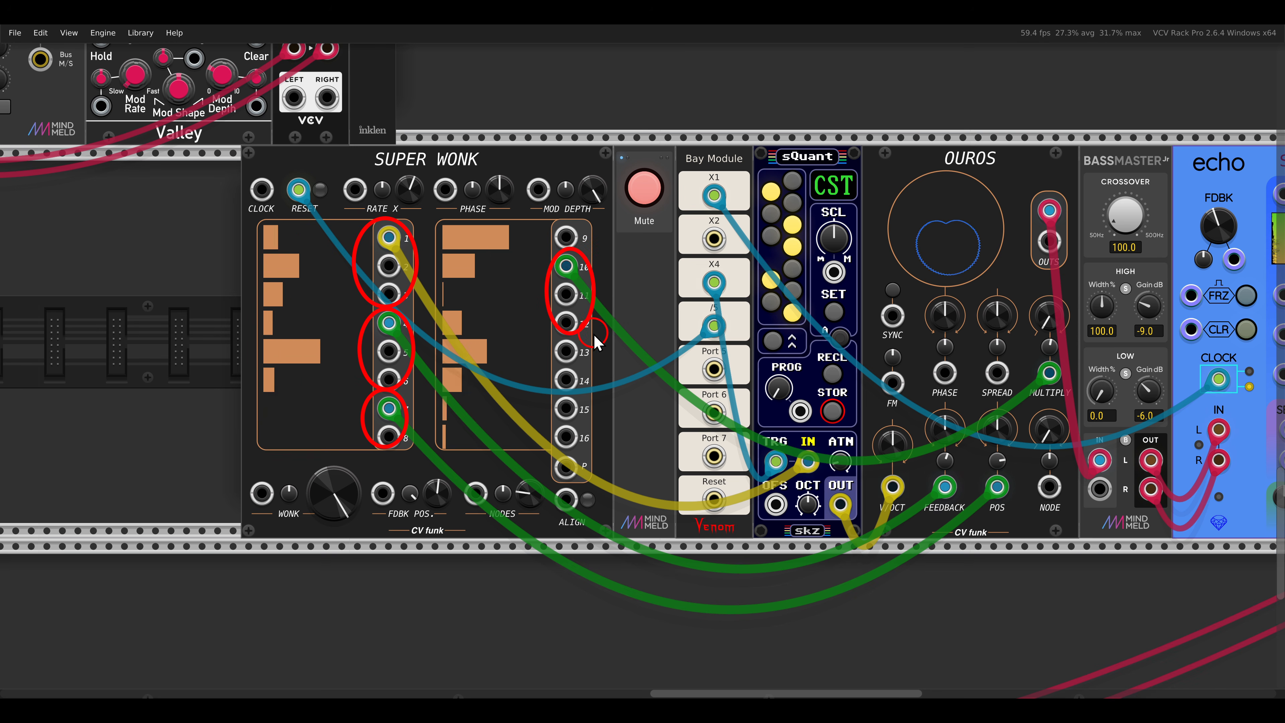
key(Escape)
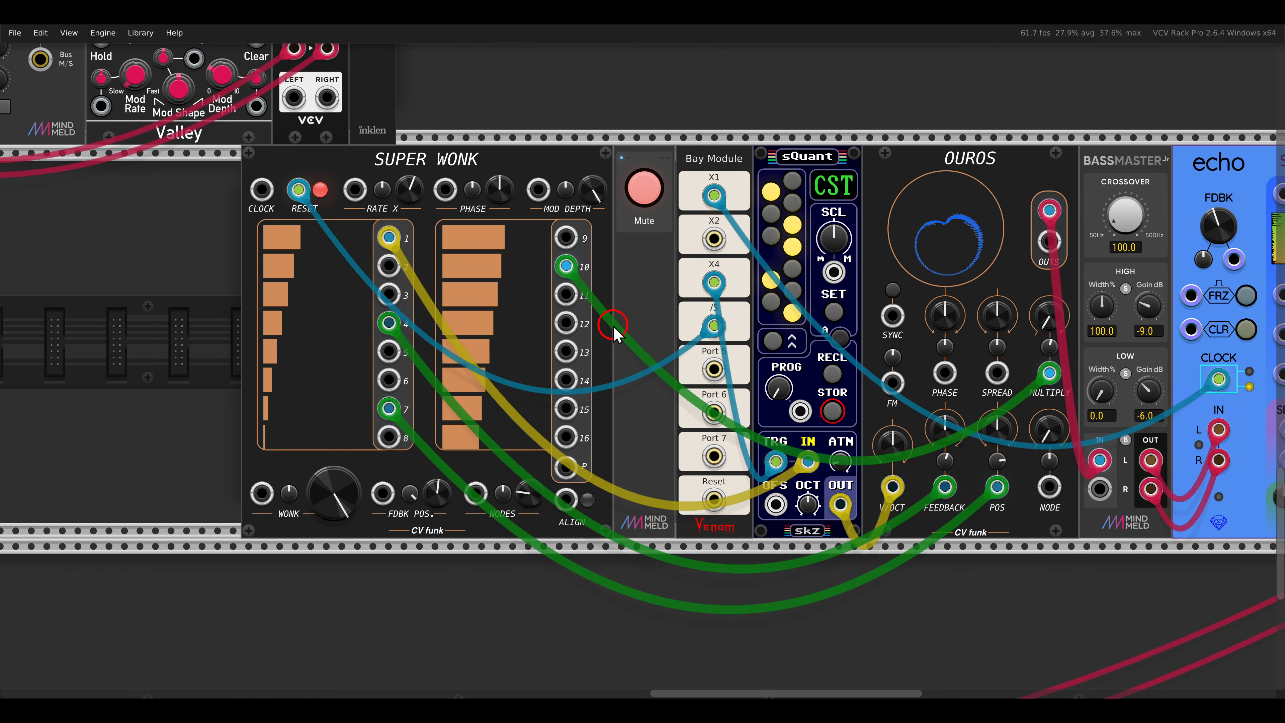
Unmute the Ouros voice and look over the whole patch.
click(644, 188)
scroll(574, 271, down, 2)
scroll(516, 268, down, 5)
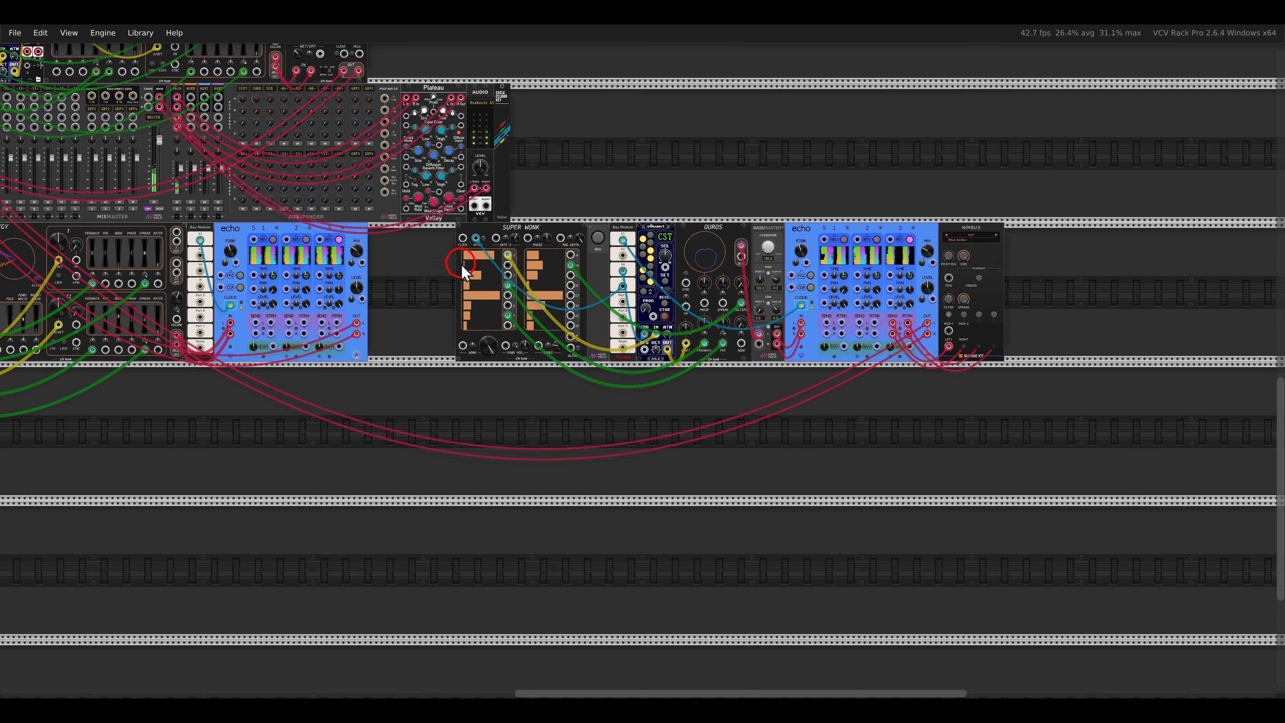
scroll(601, 345, up, 4)
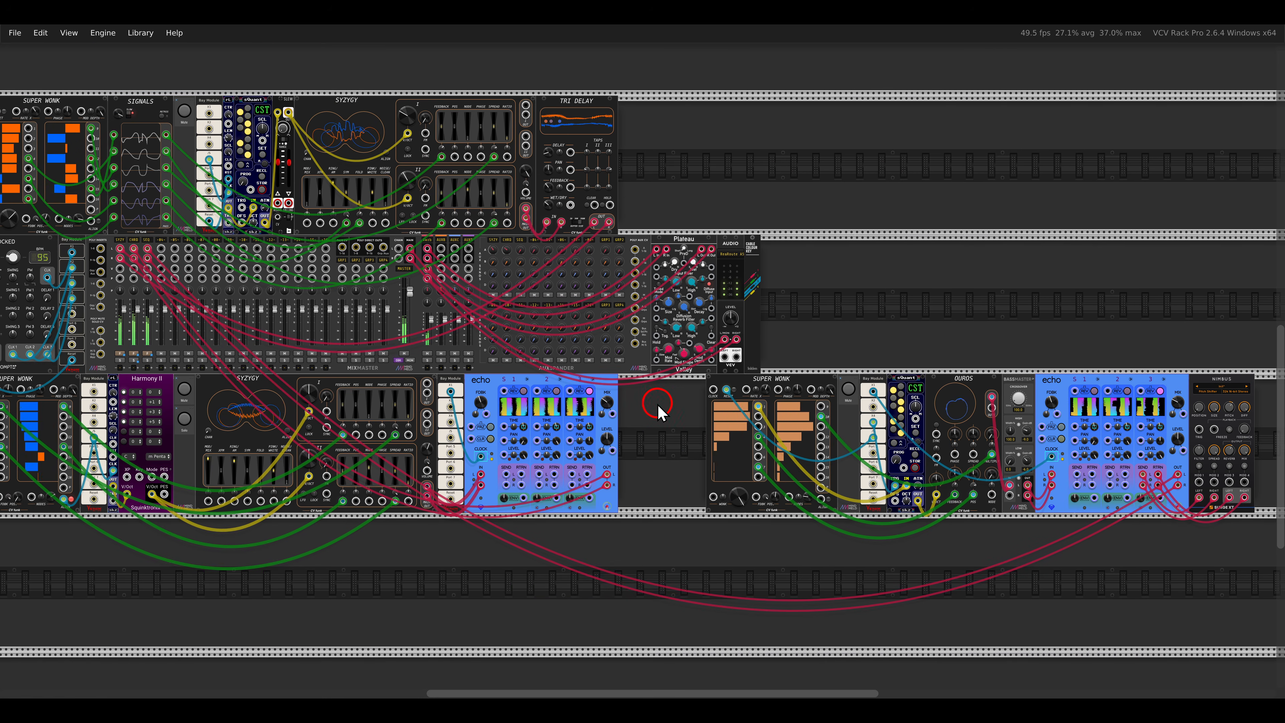
scroll(660, 413, down, 3)
drag(667, 403, 694, 421)
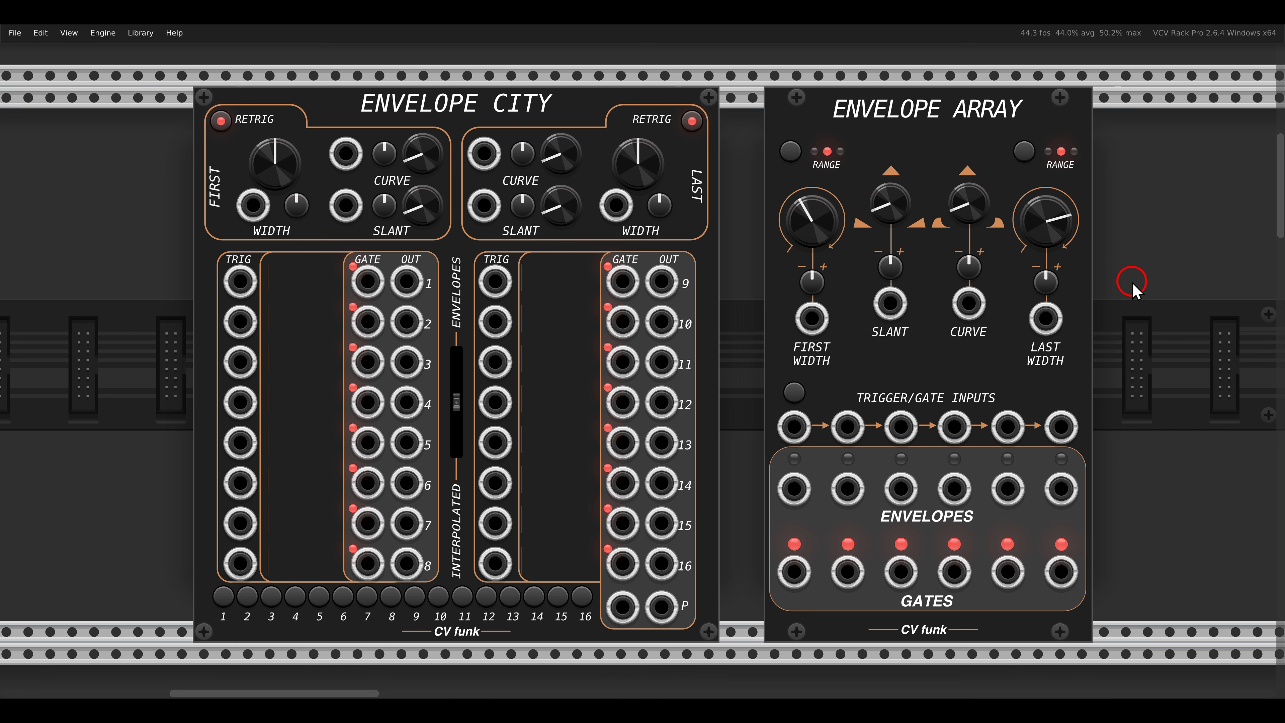
Patch the polyphonic output of the Syzygy voice's Envelope City to Scope input 1.
scroll(1118, 288, down, 3)
scroll(1103, 287, down, 10)
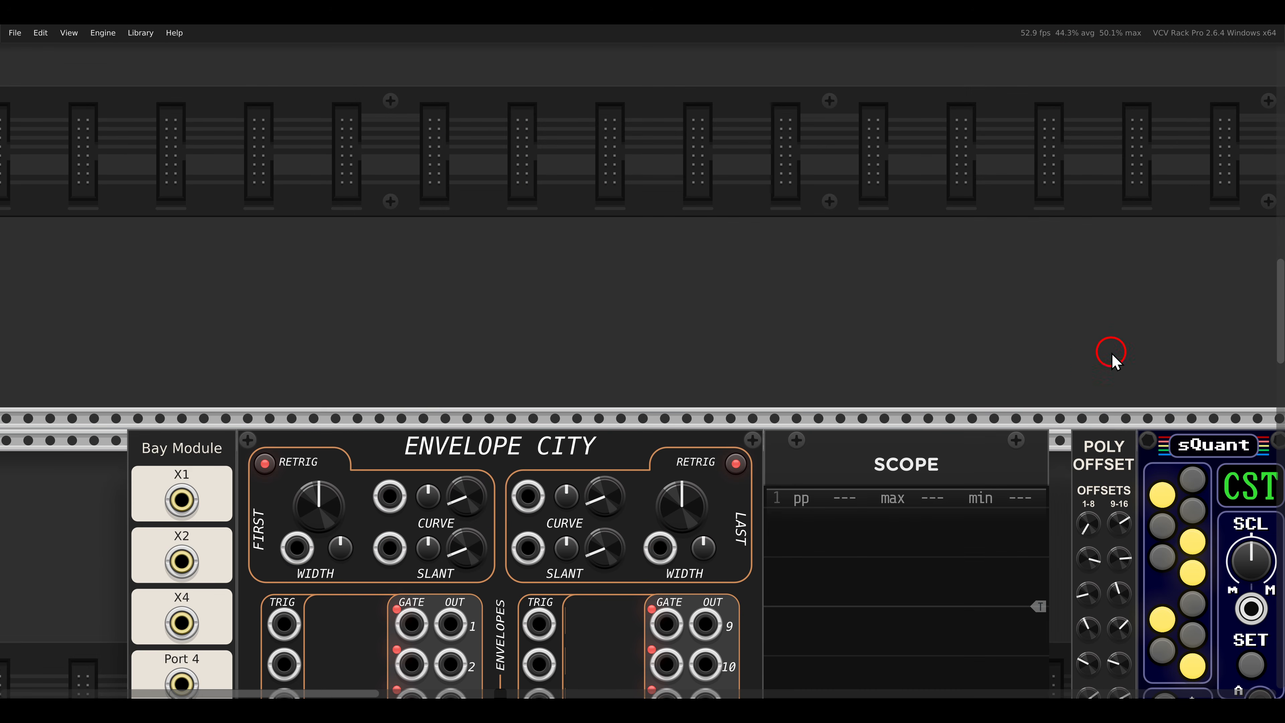
scroll(708, 243, up, 4)
scroll(864, 301, down, 2)
drag(931, 347, 747, 217)
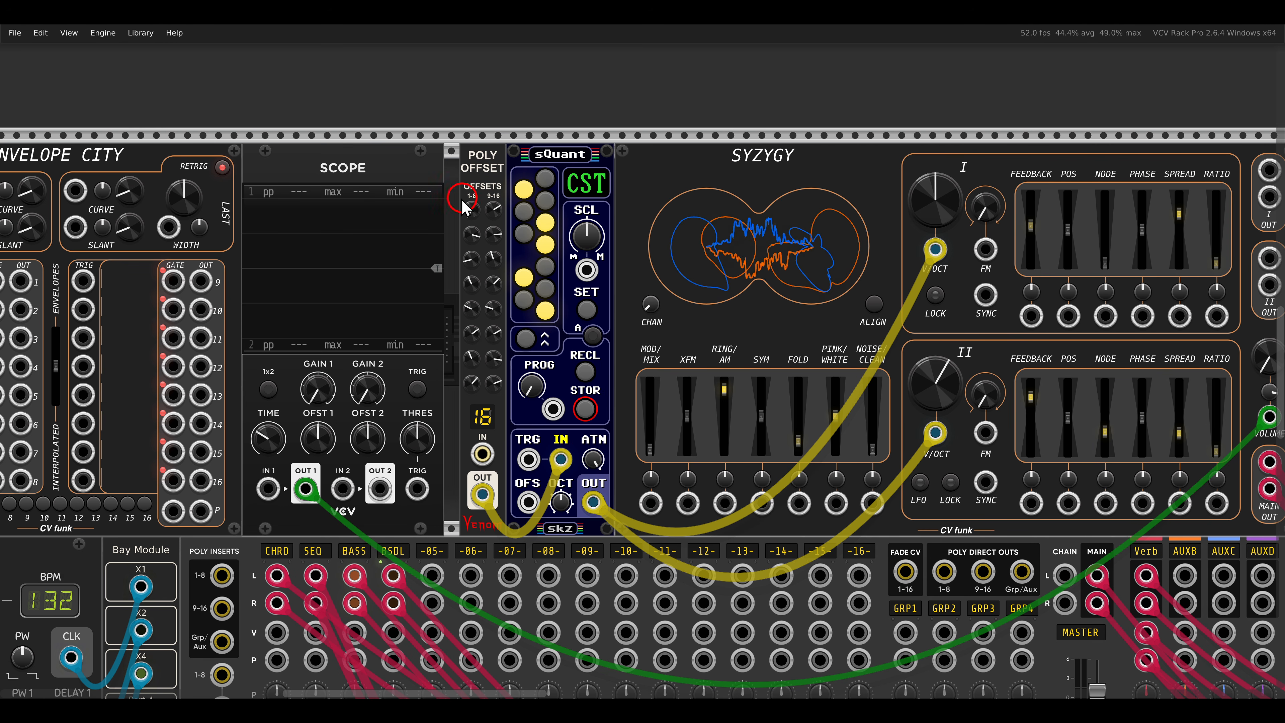
drag(477, 251, 473, 188)
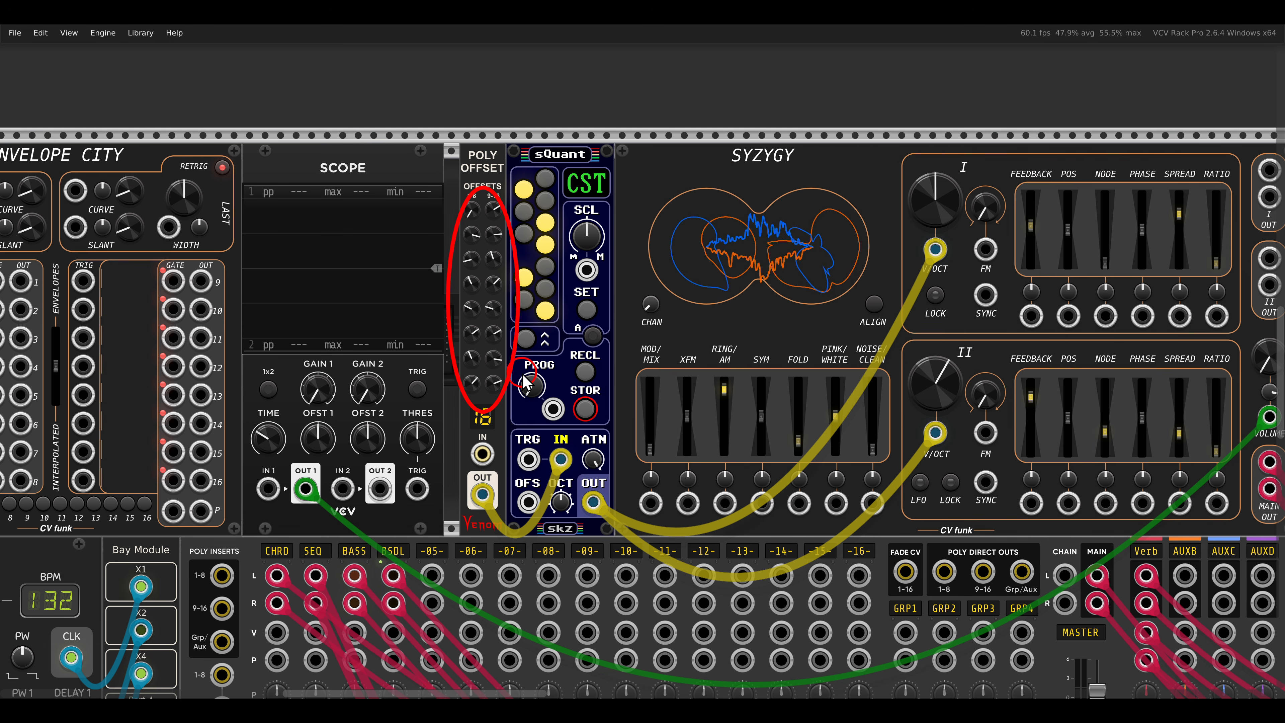
scroll(515, 372, left, 5)
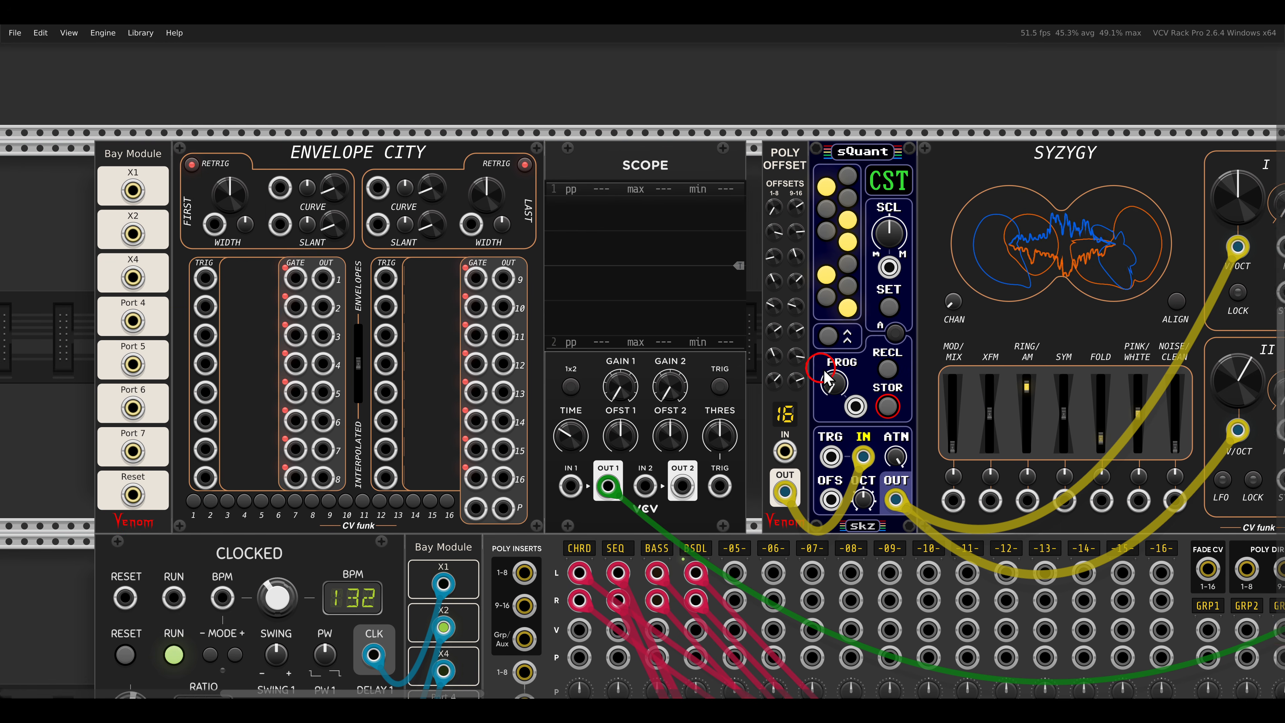
scroll(562, 359, up, 2)
drag(557, 359, 631, 358)
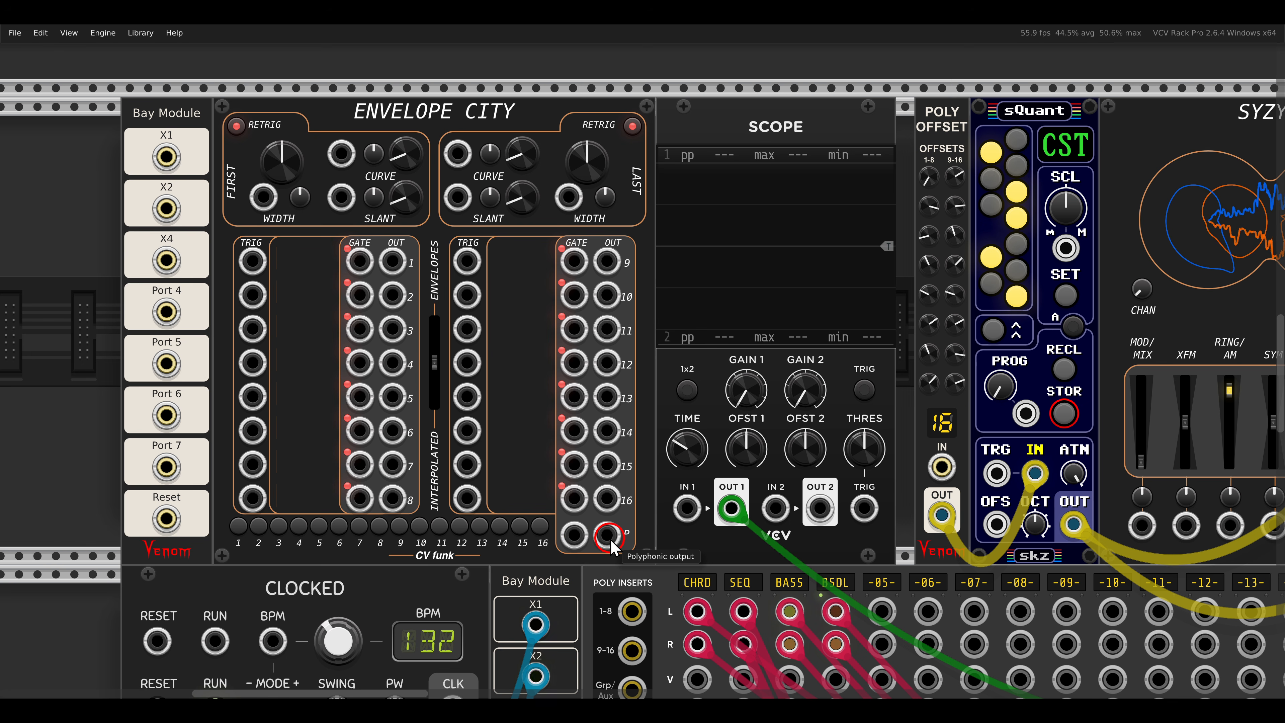
drag(611, 541, 688, 511)
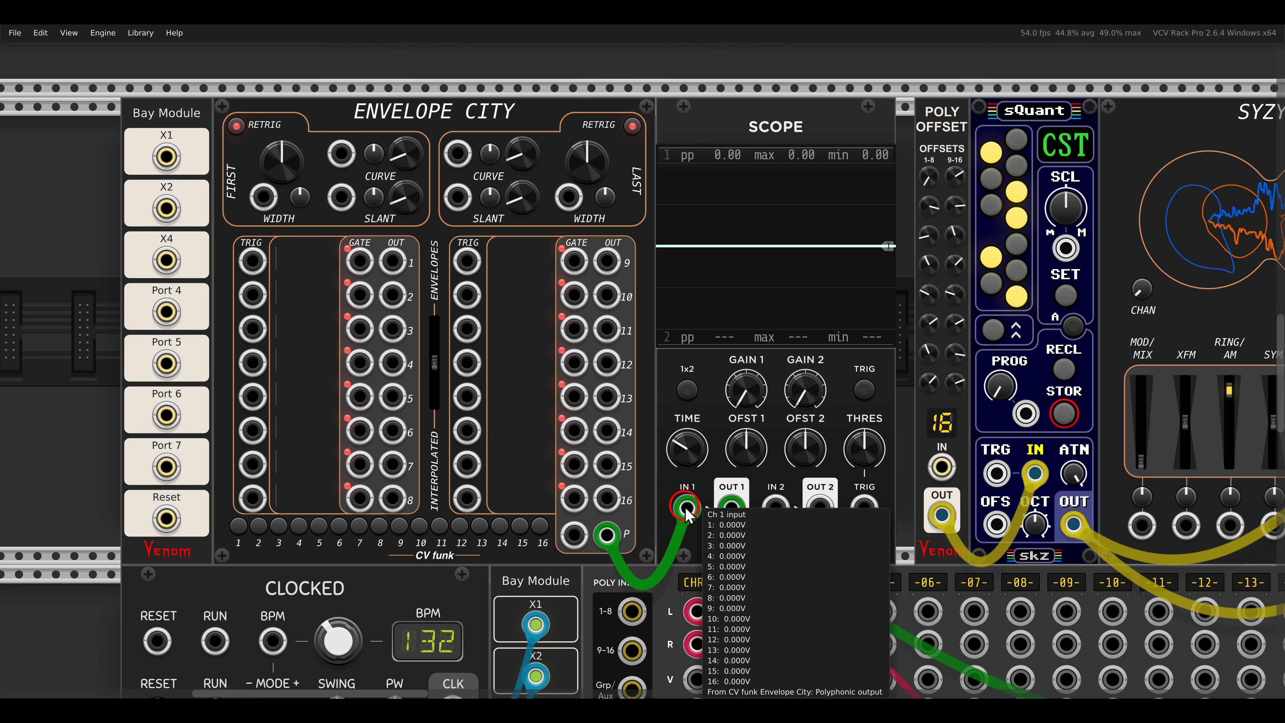
Adjust Envelope City's first and last width, curve and slant, and fire the envelopes with manual trigger 1.
click(238, 526)
click(238, 527)
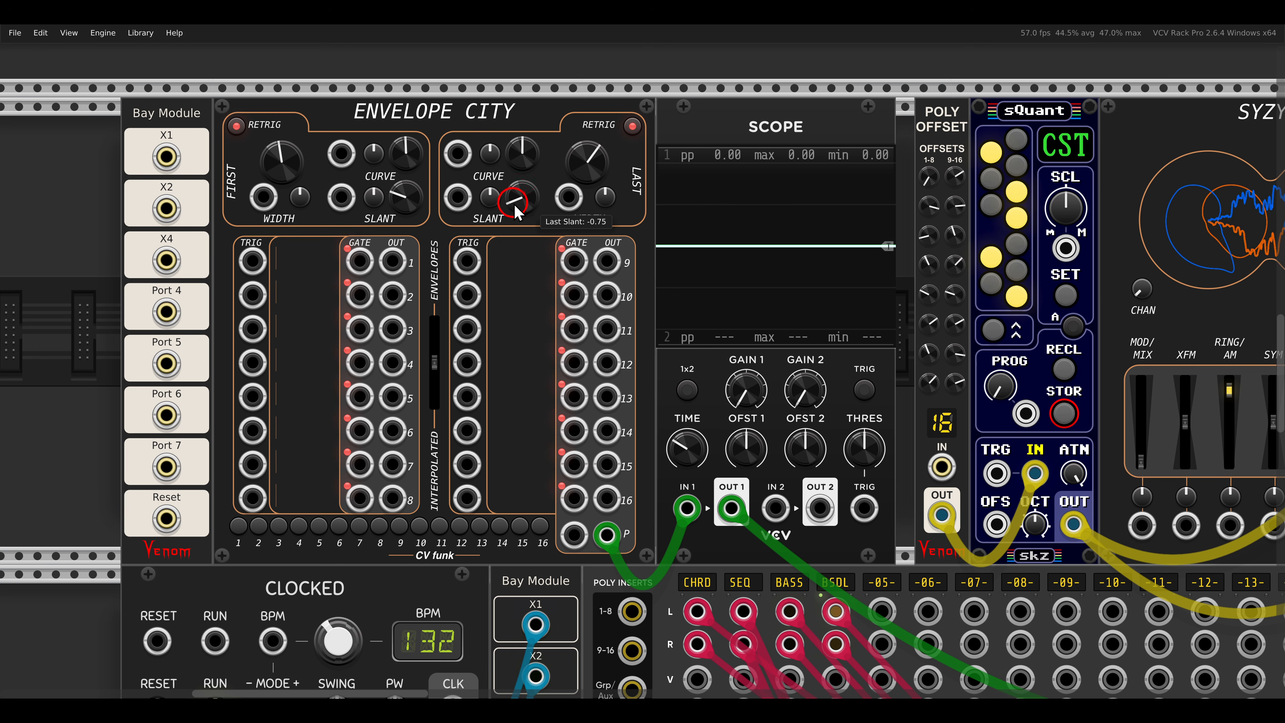
click(238, 526)
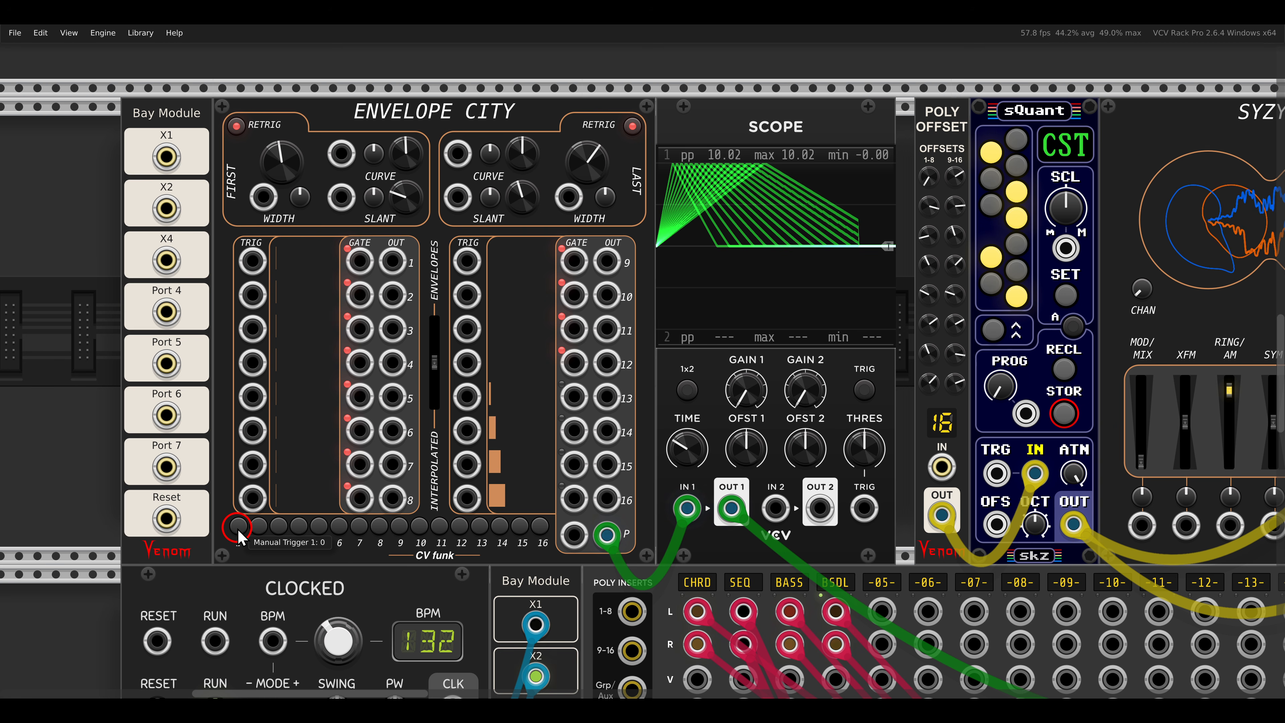
click(240, 530)
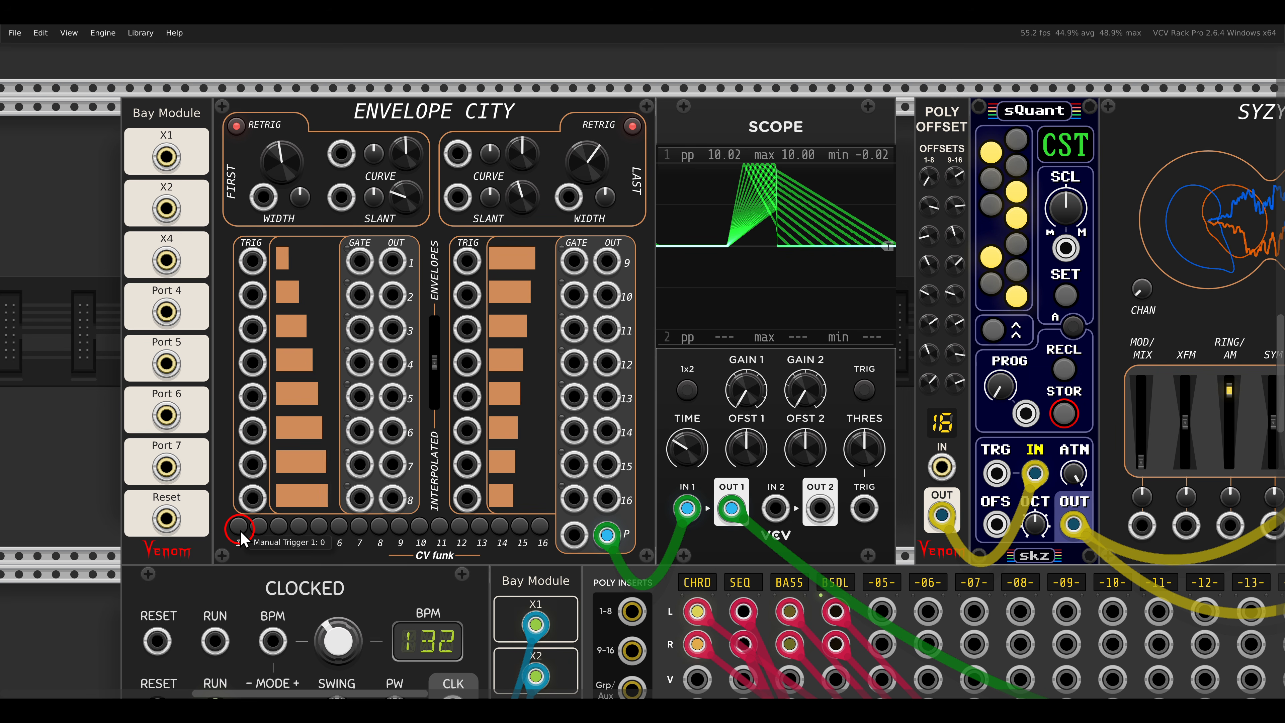
Raise Envelope City's first slant, lower the first and last curve, and fire manual trigger 1 again.
click(450, 256)
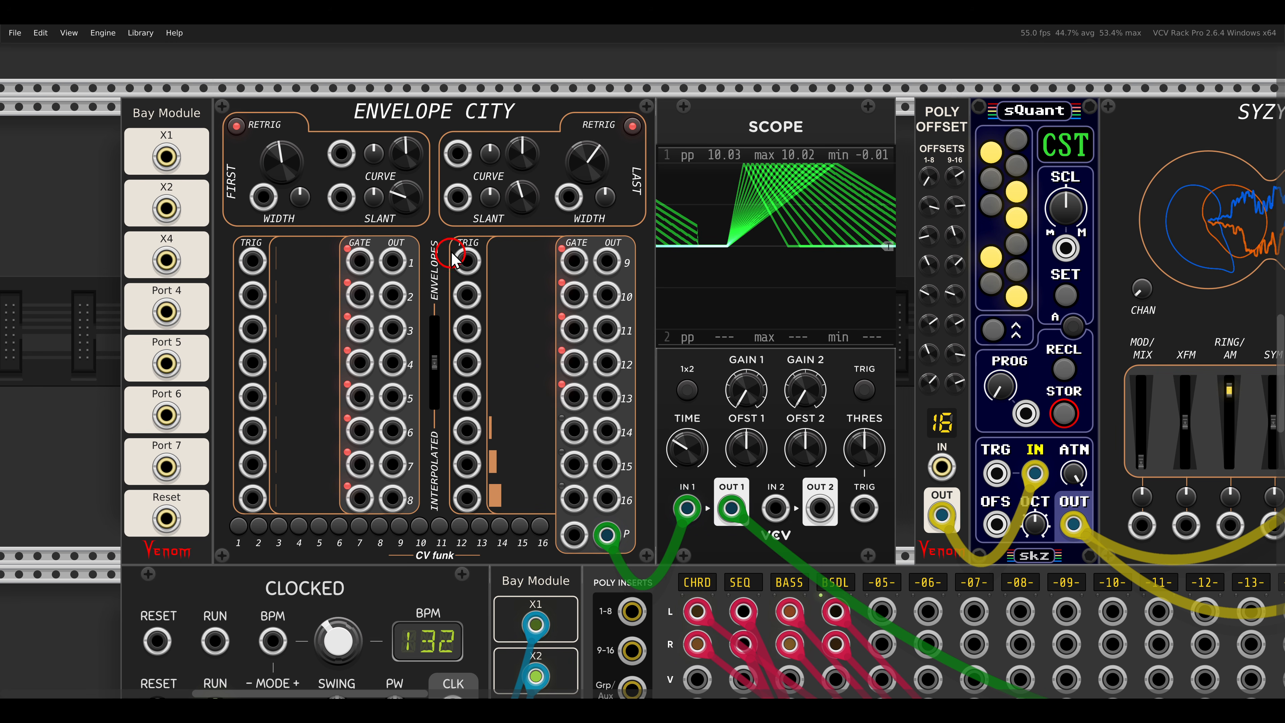
scroll(412, 148, down, 2)
scroll(414, 190, up, 7)
scroll(516, 156, down, 4)
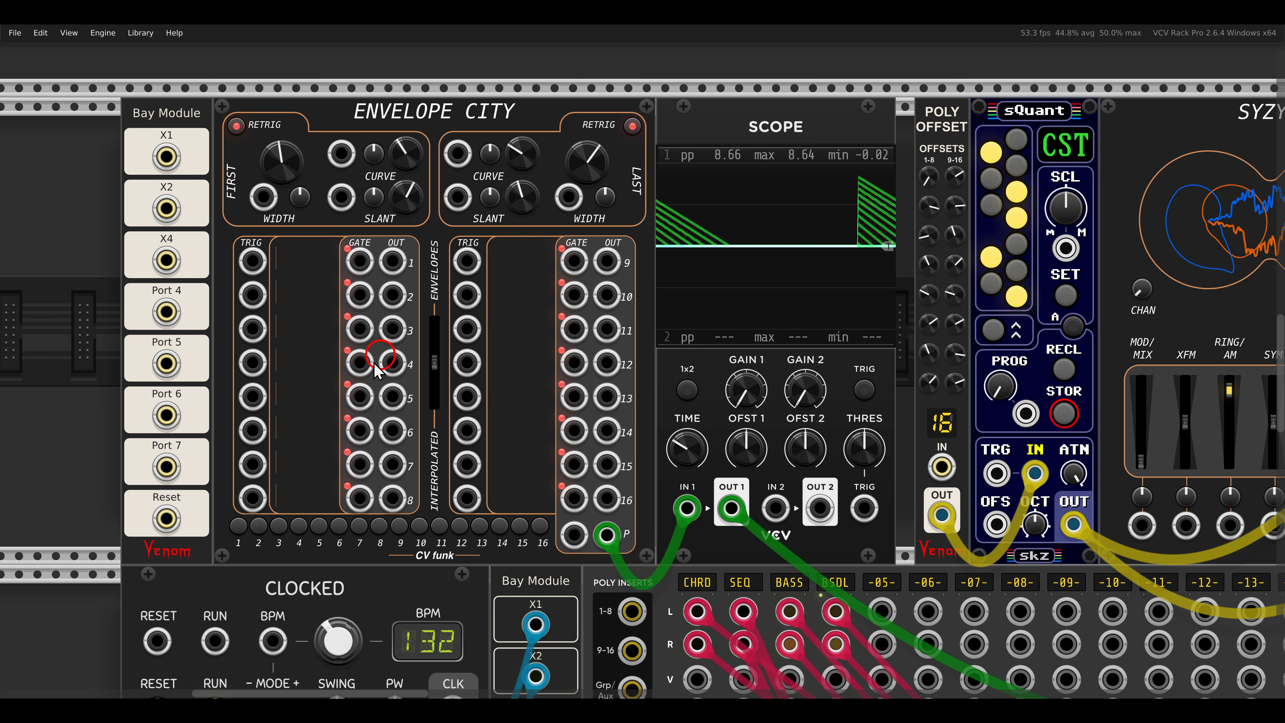
click(237, 530)
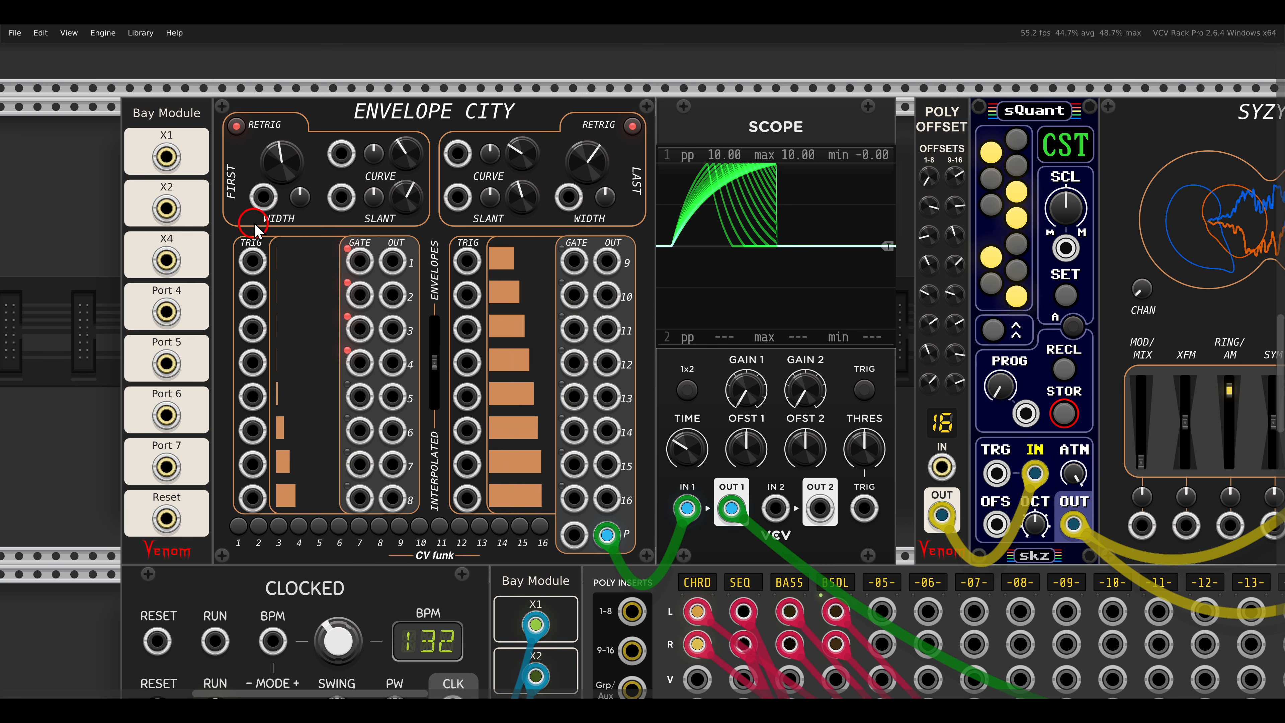
Increase Envelope City's first width, reduce its last width, and fire the envelopes manually.
click(277, 155)
drag(277, 151, 278, 138)
drag(587, 164, 585, 211)
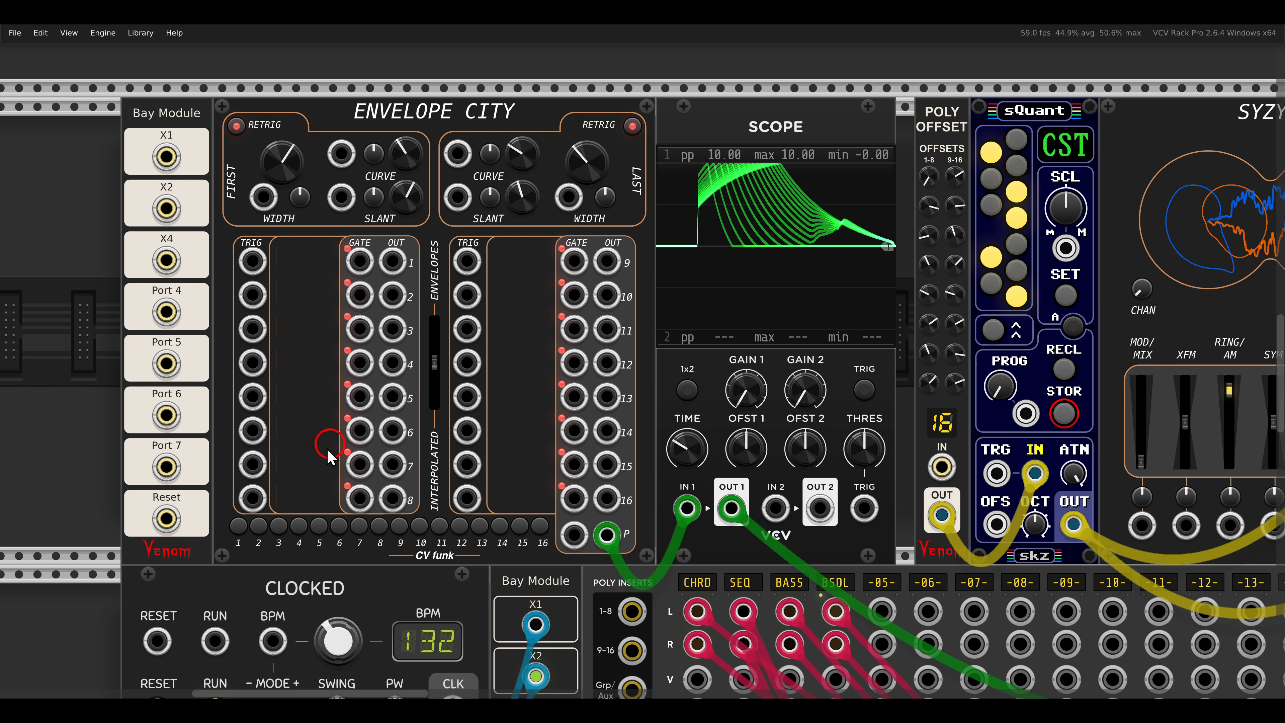
click(238, 528)
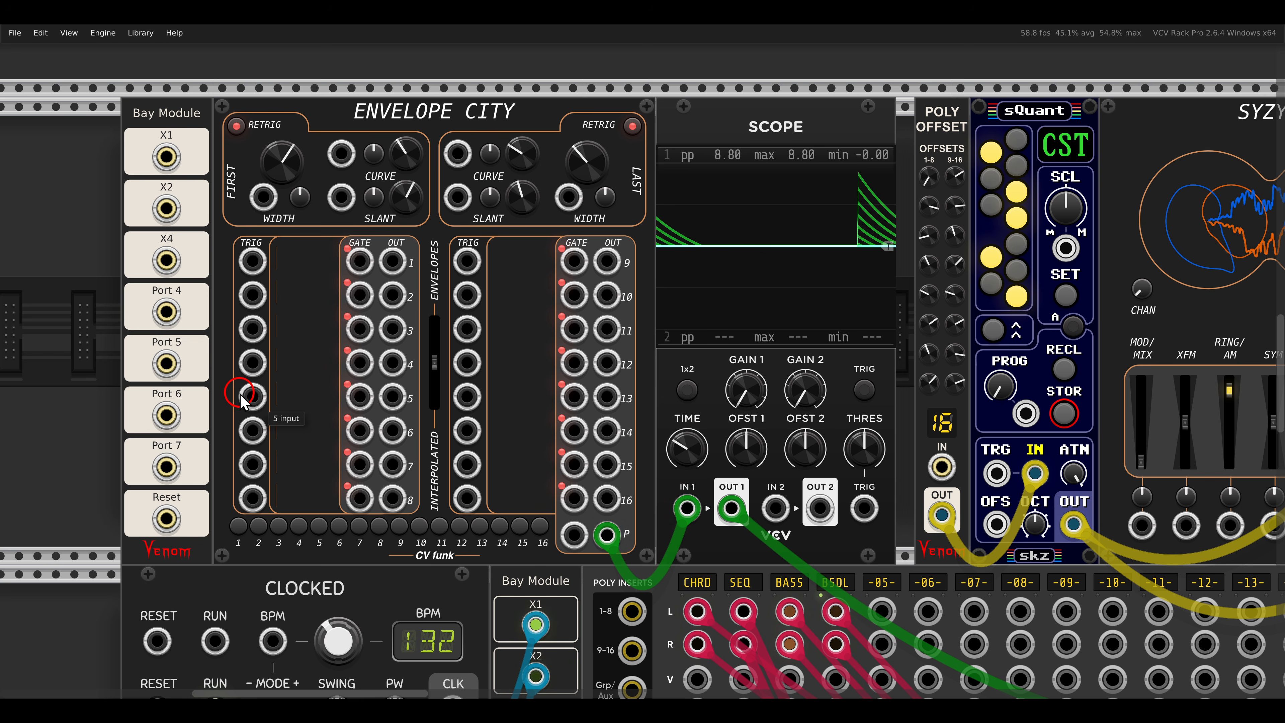
Patch the Bay Module's X4 clock to Envelope City's trigger input 1 and set the trigger probability of all channels to 83%.
drag(165, 262, 252, 261)
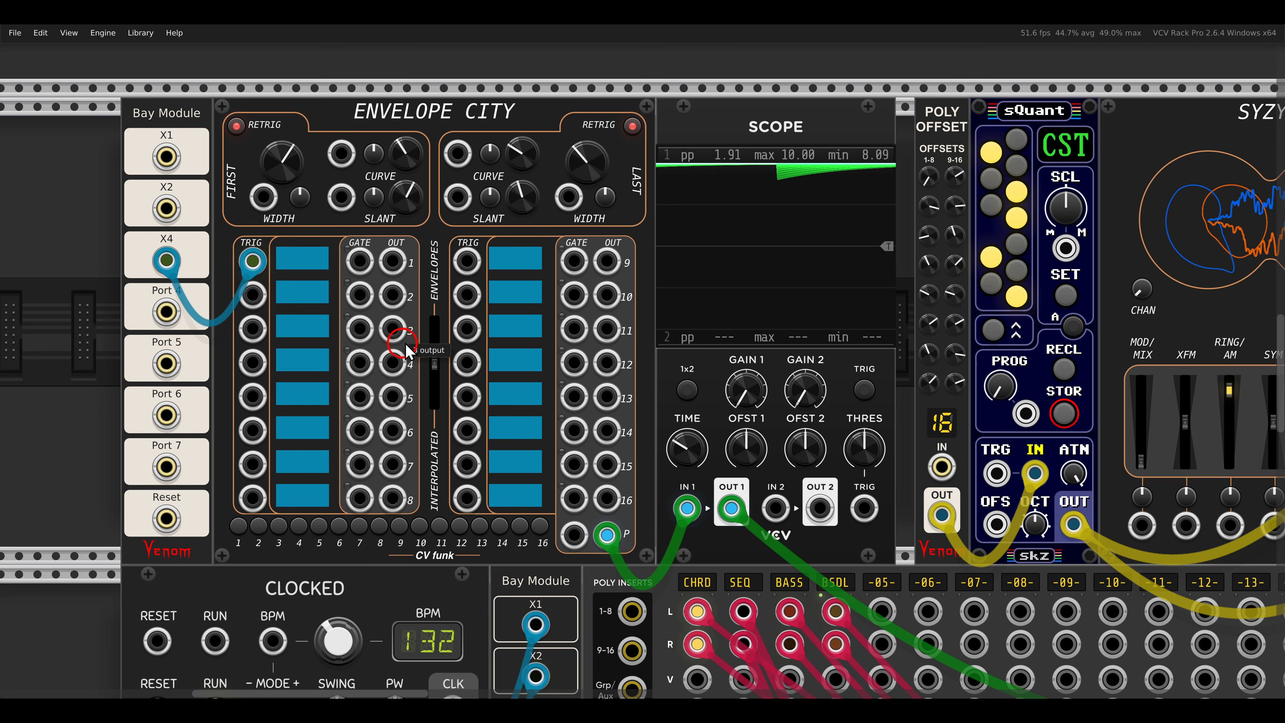
right_click(434, 143)
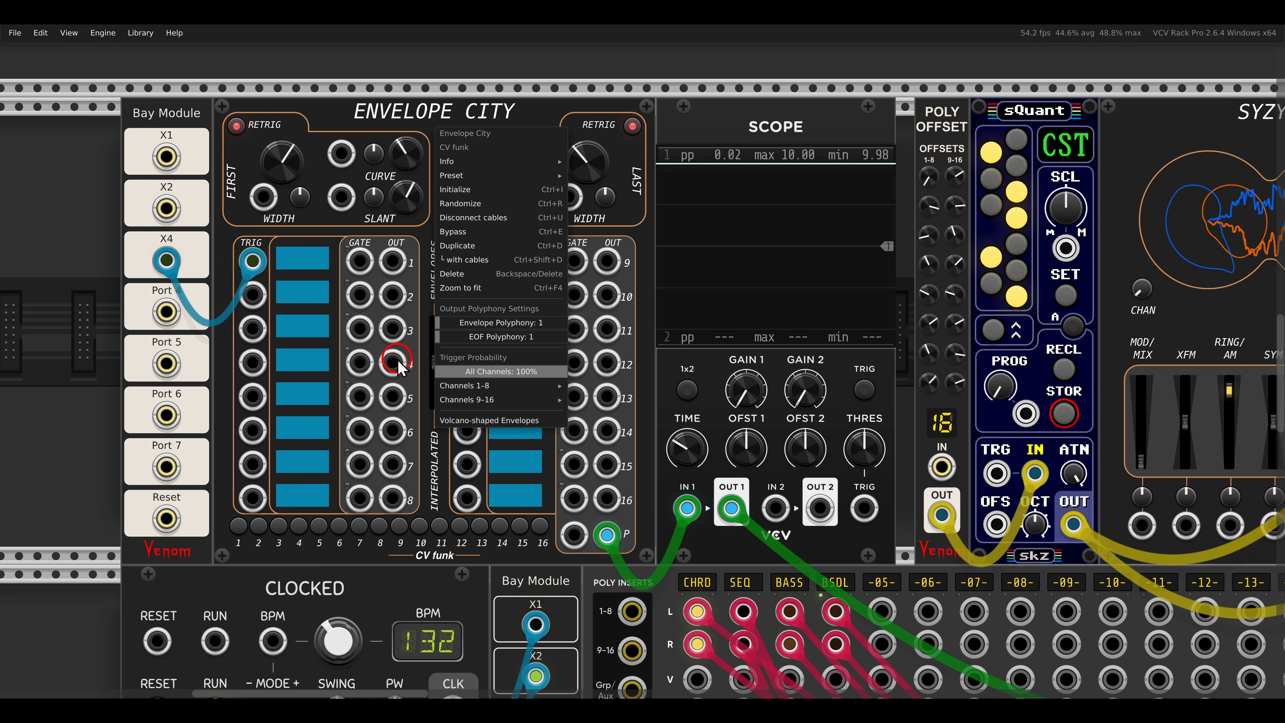
mouse_move(481, 390)
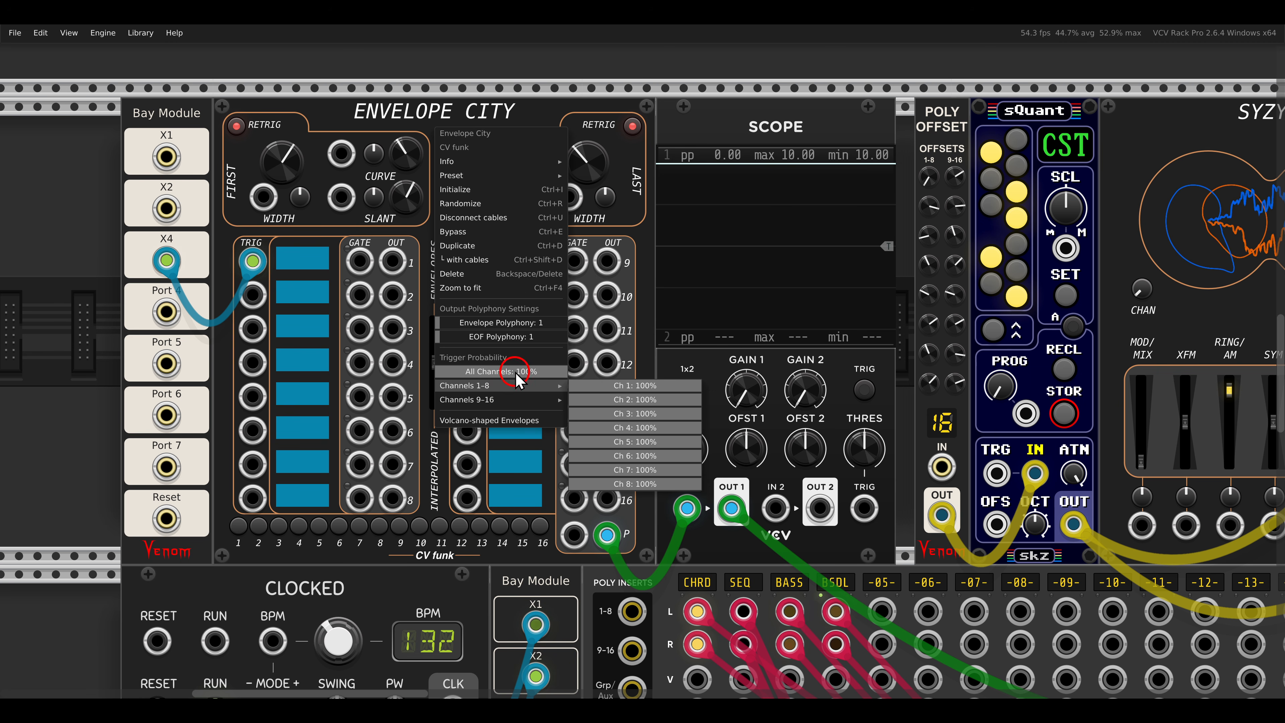
drag(518, 372, 409, 372)
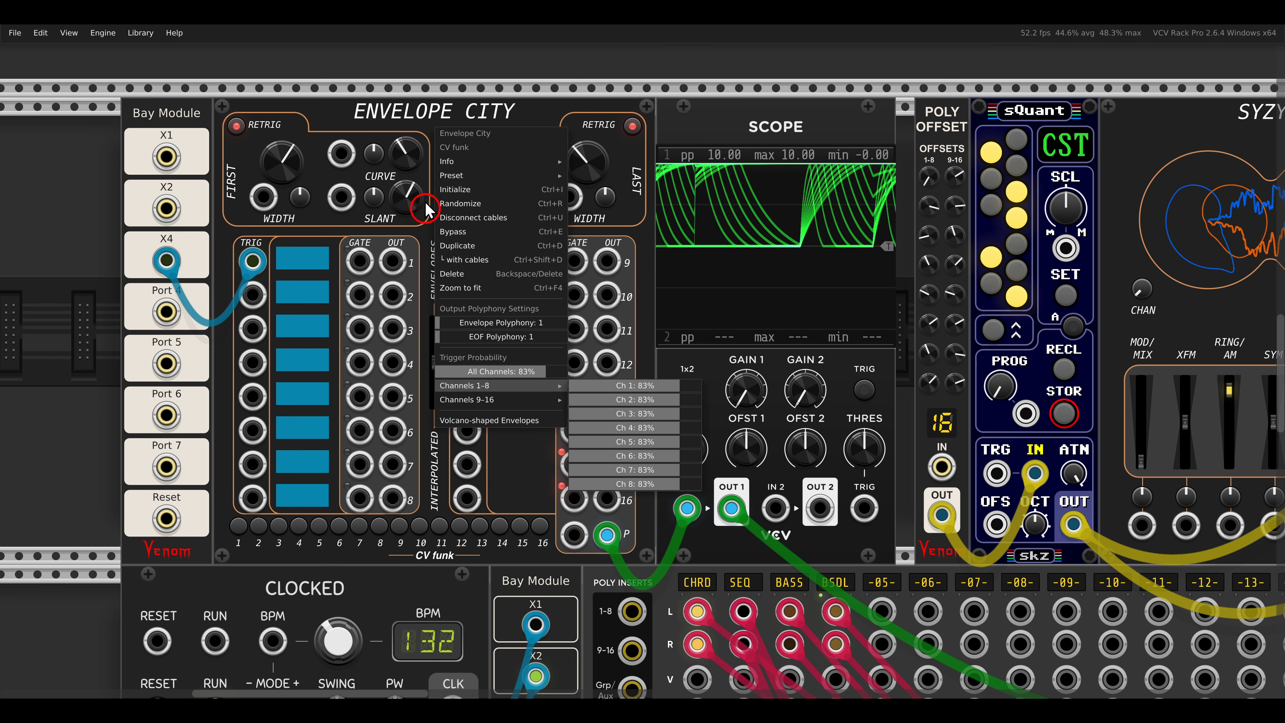
click(411, 130)
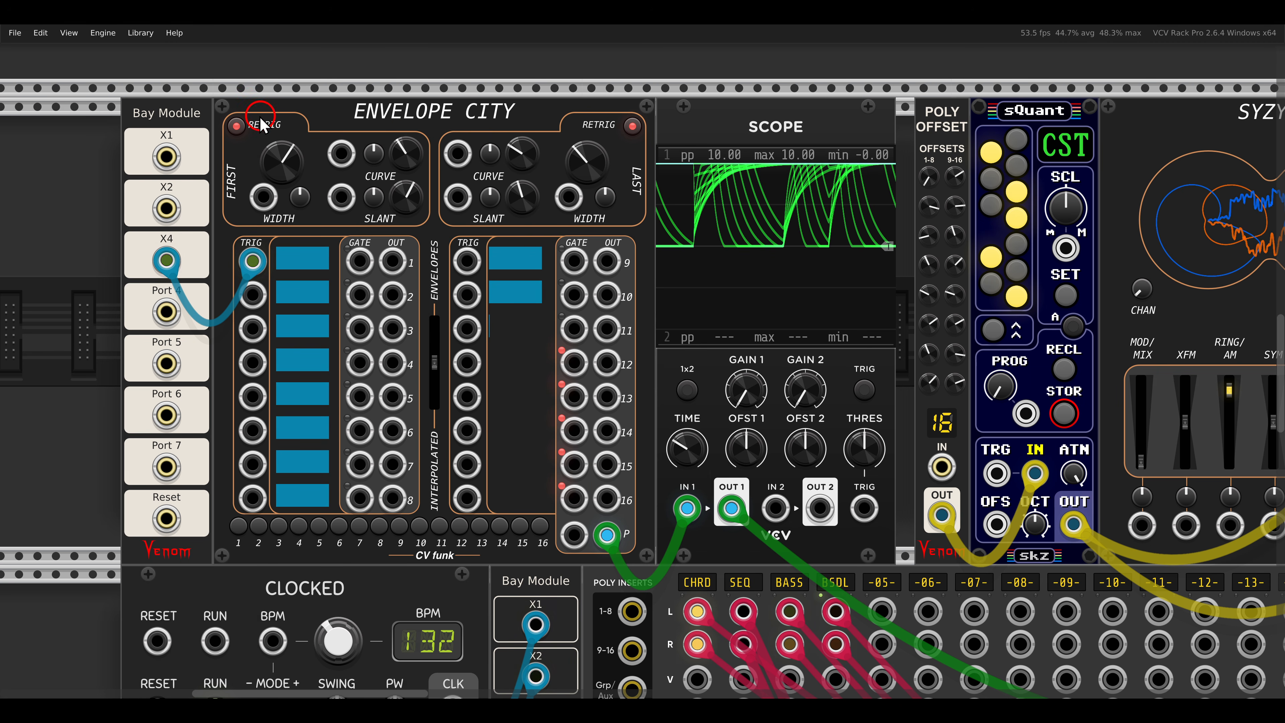
Turn off retriggering for both the first and the last envelopes of Envelope City.
drag(204, 104, 296, 146)
drag(566, 105, 666, 152)
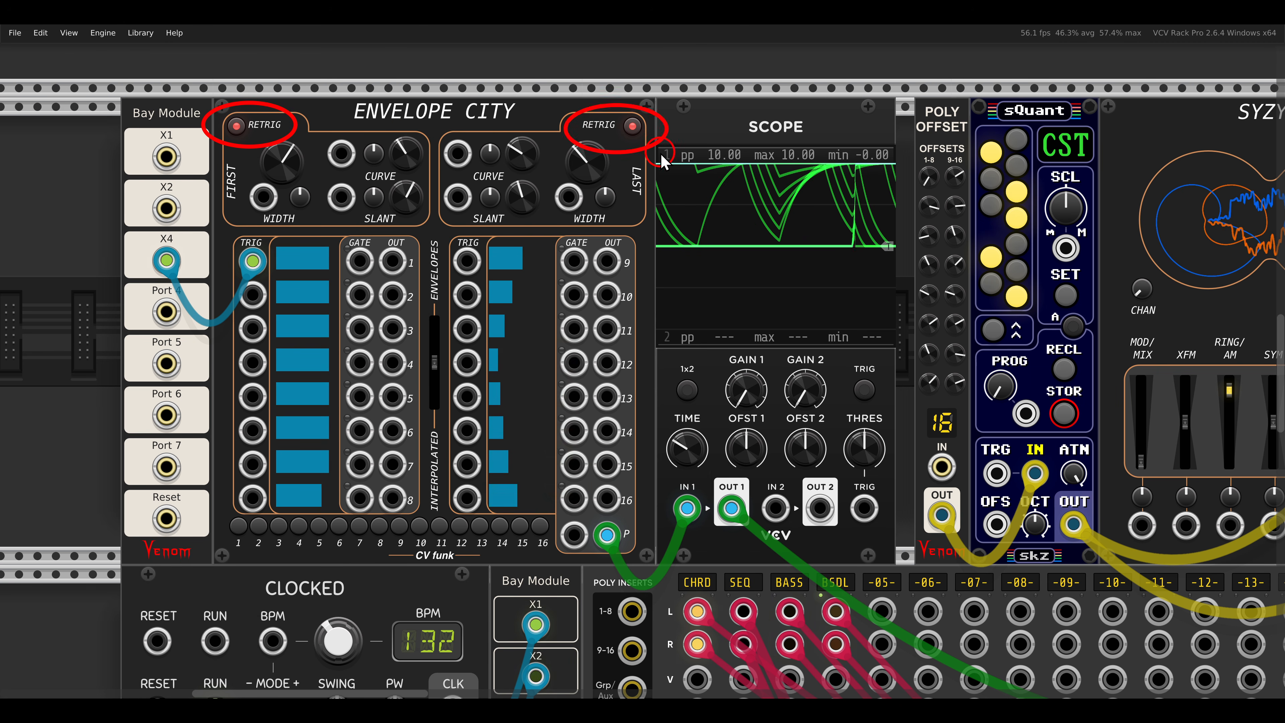
click(236, 125)
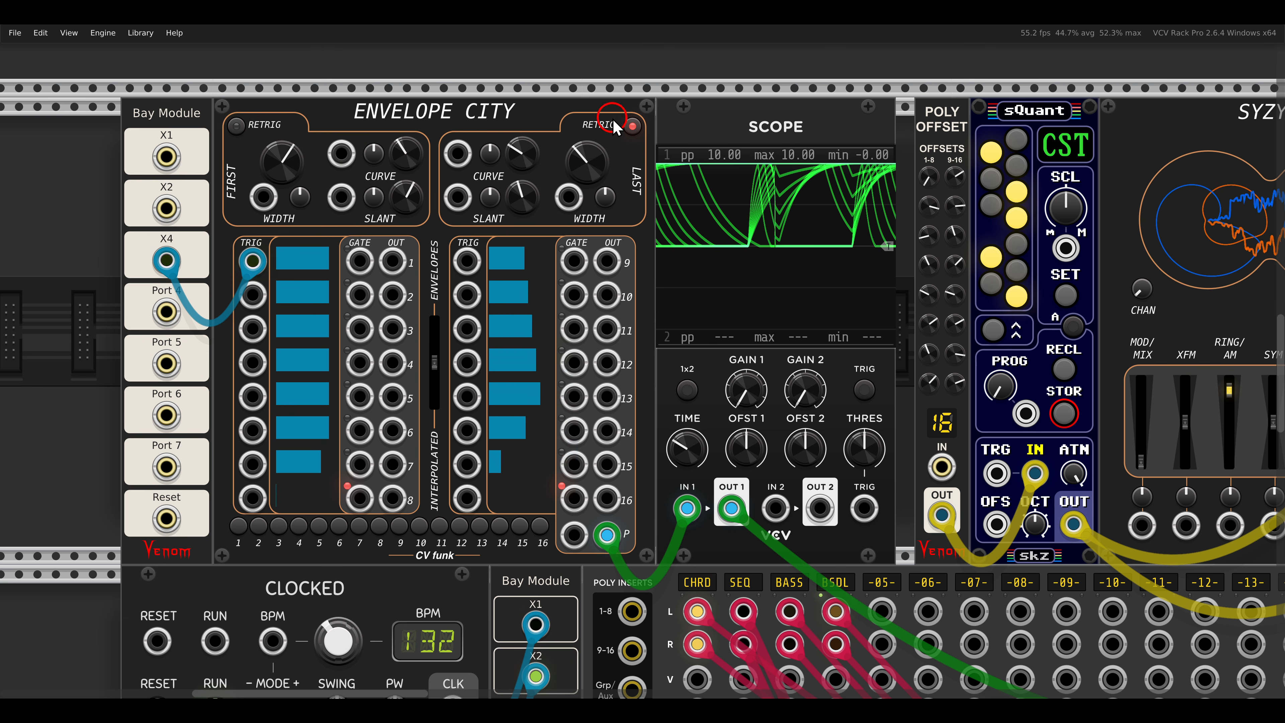
click(632, 126)
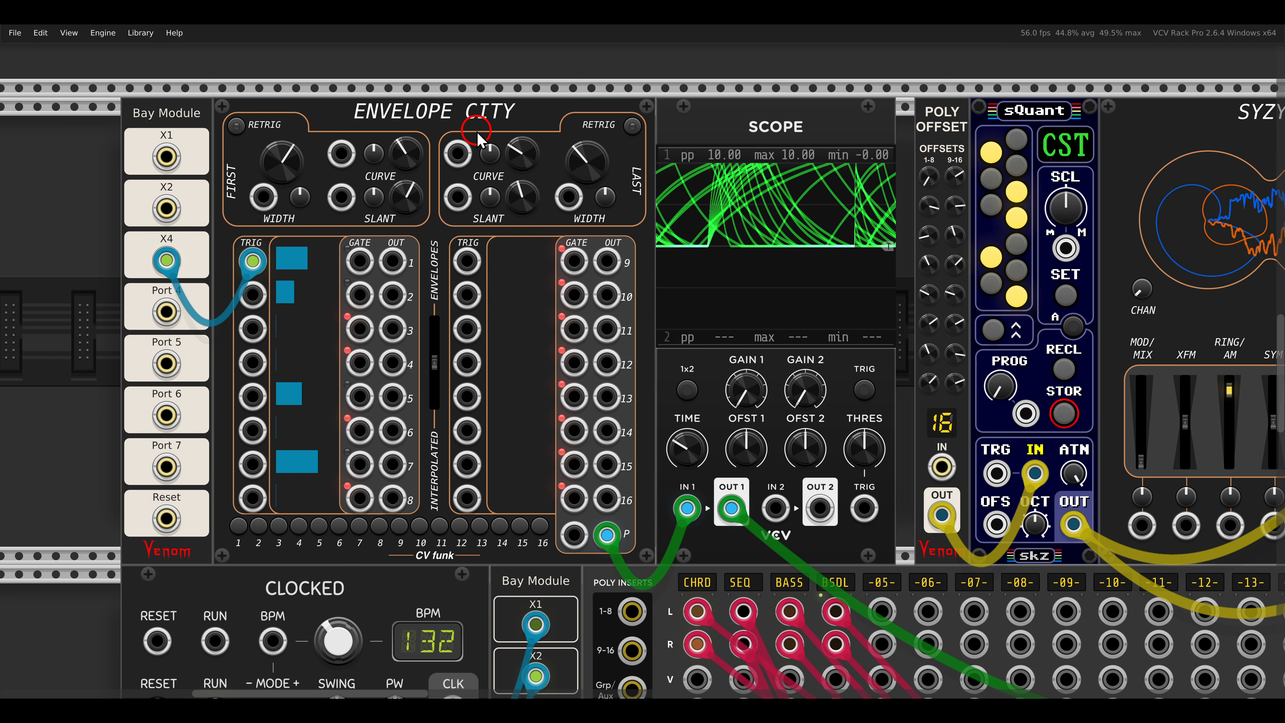
Shorten Envelope City's first and last widths and reshape the last envelope's curve and slant.
drag(290, 177, 305, 217)
drag(306, 238, 312, 256)
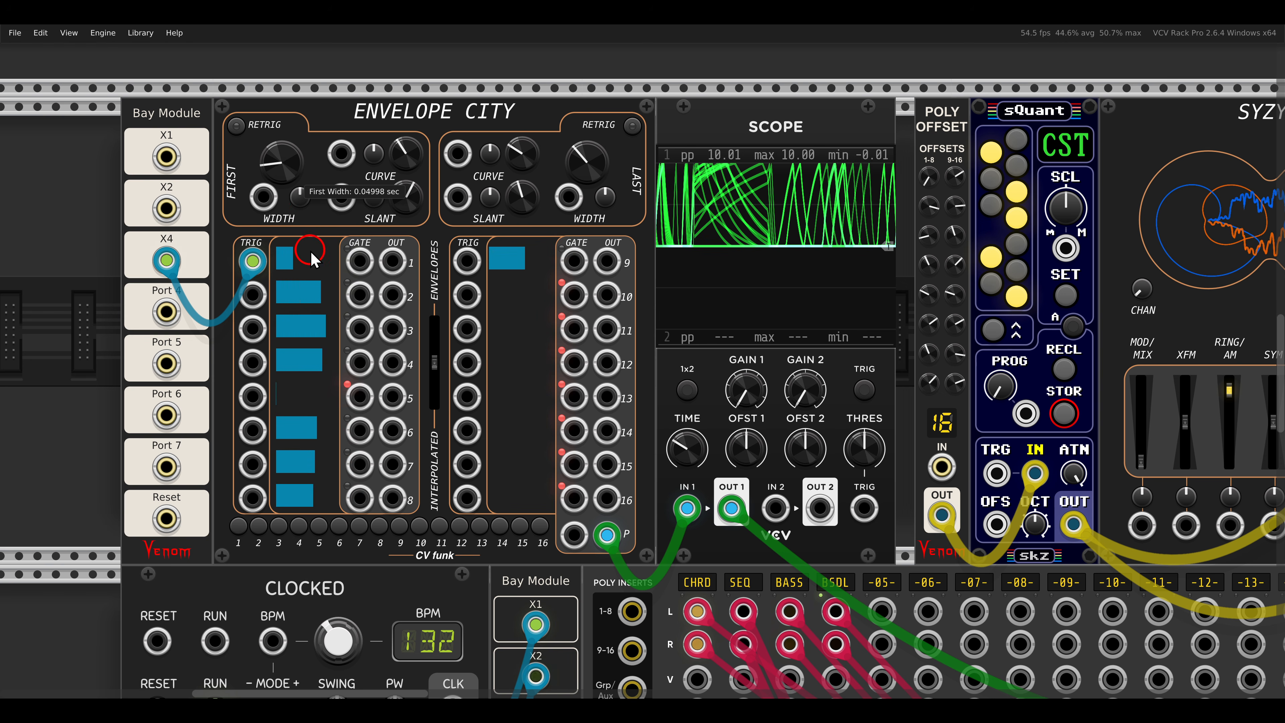
drag(584, 157, 582, 144)
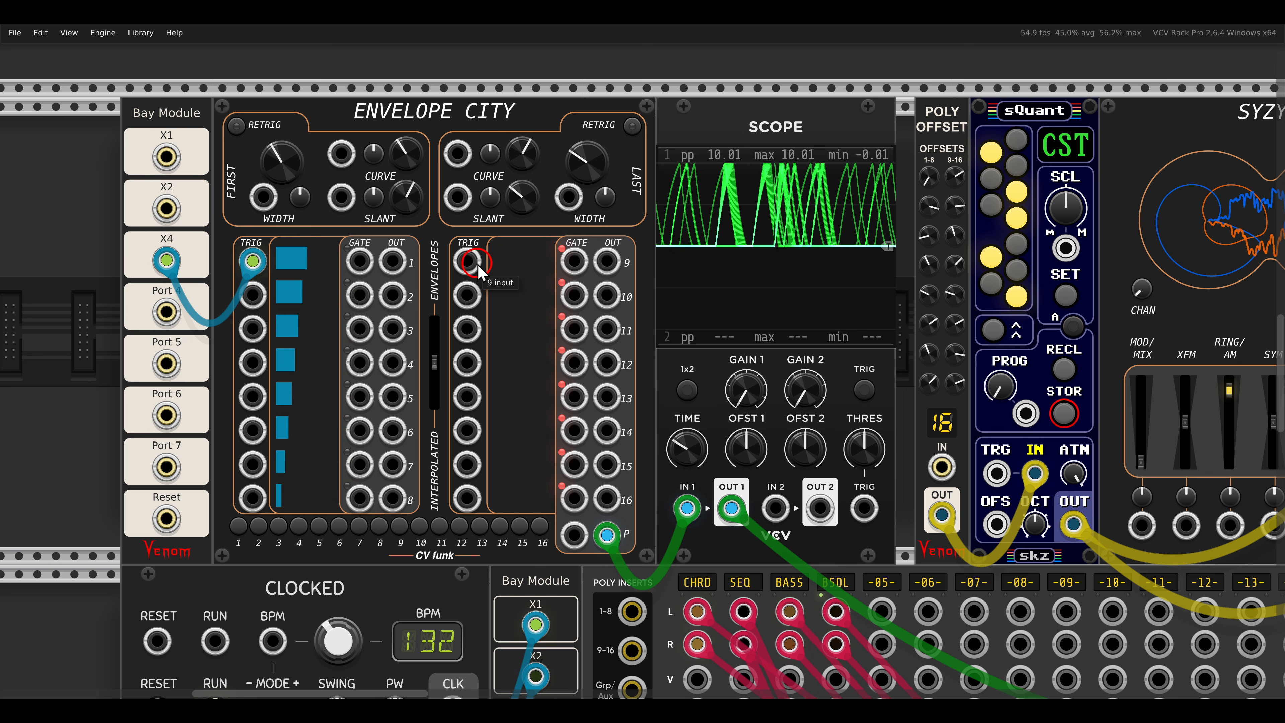
Patch the Bay Module's X4 clock to Envelope City's trigger input 9 to drive envelopes 9 to 16 separately.
drag(478, 266, 472, 262)
mouse_move(177, 262)
mouse_down()
mouse_move(368, 450)
mouse_move(404, 509)
mouse_up()
mouse_move(447, 234)
mouse_down()
mouse_move(566, 449)
mouse_move(621, 516)
mouse_up()
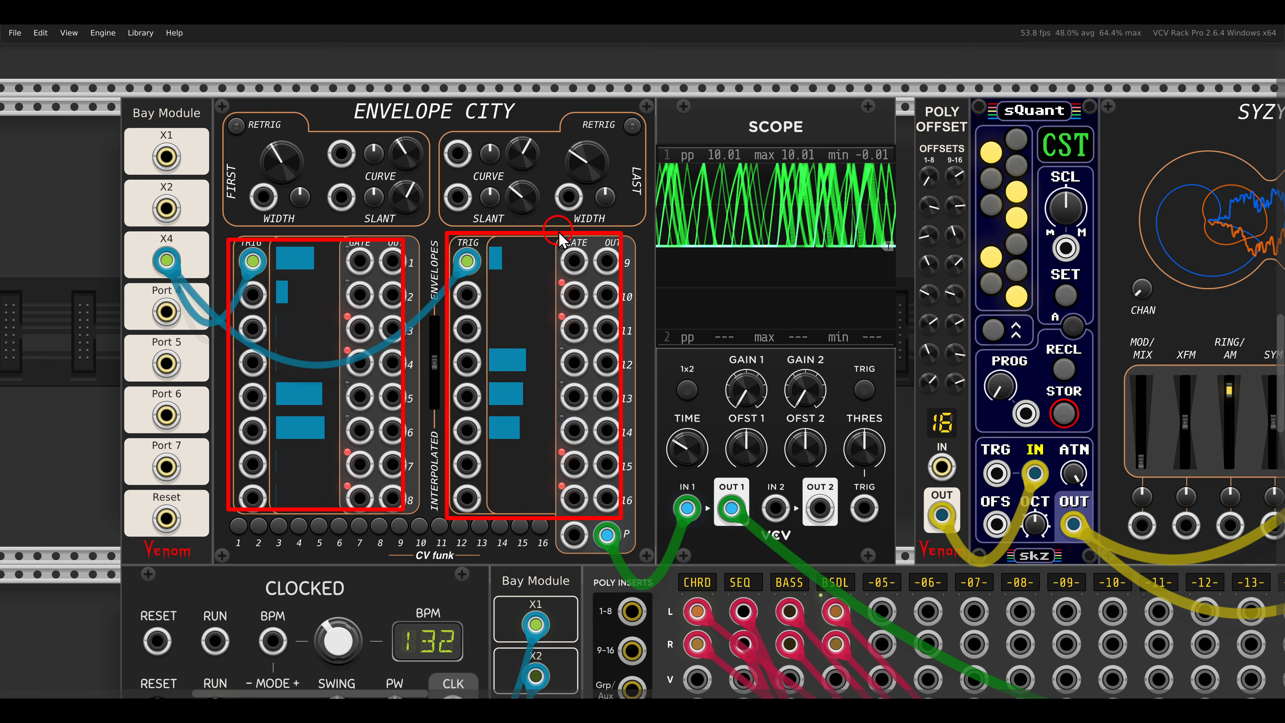
key(Escape)
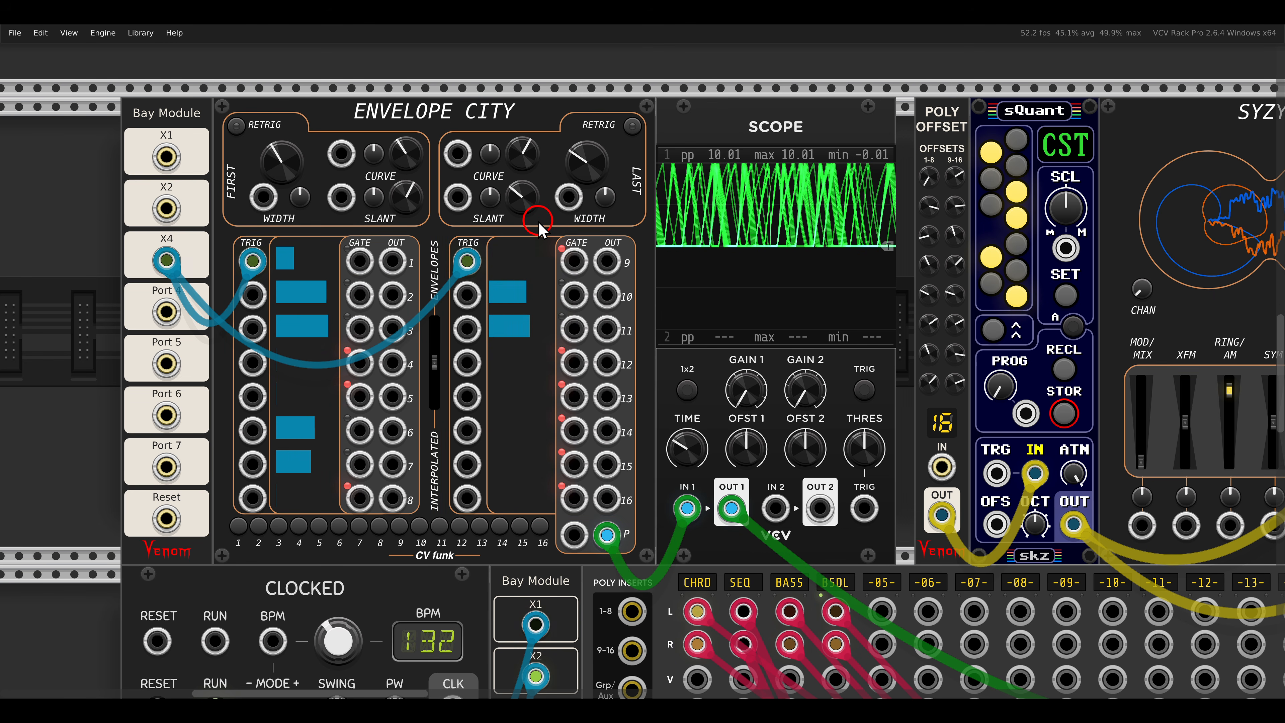
Increase Envelope City's first and last widths and lower the first envelope's curve.
drag(566, 134, 562, 124)
drag(287, 172, 290, 162)
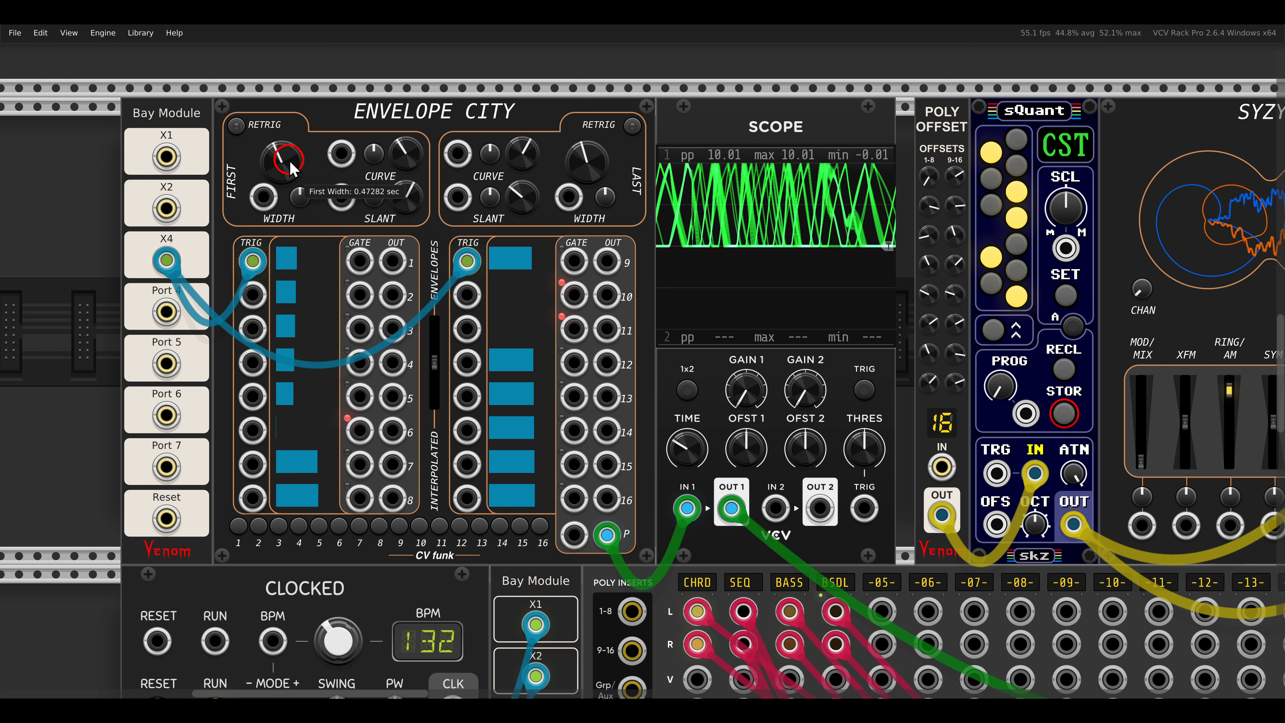
drag(395, 148, 400, 164)
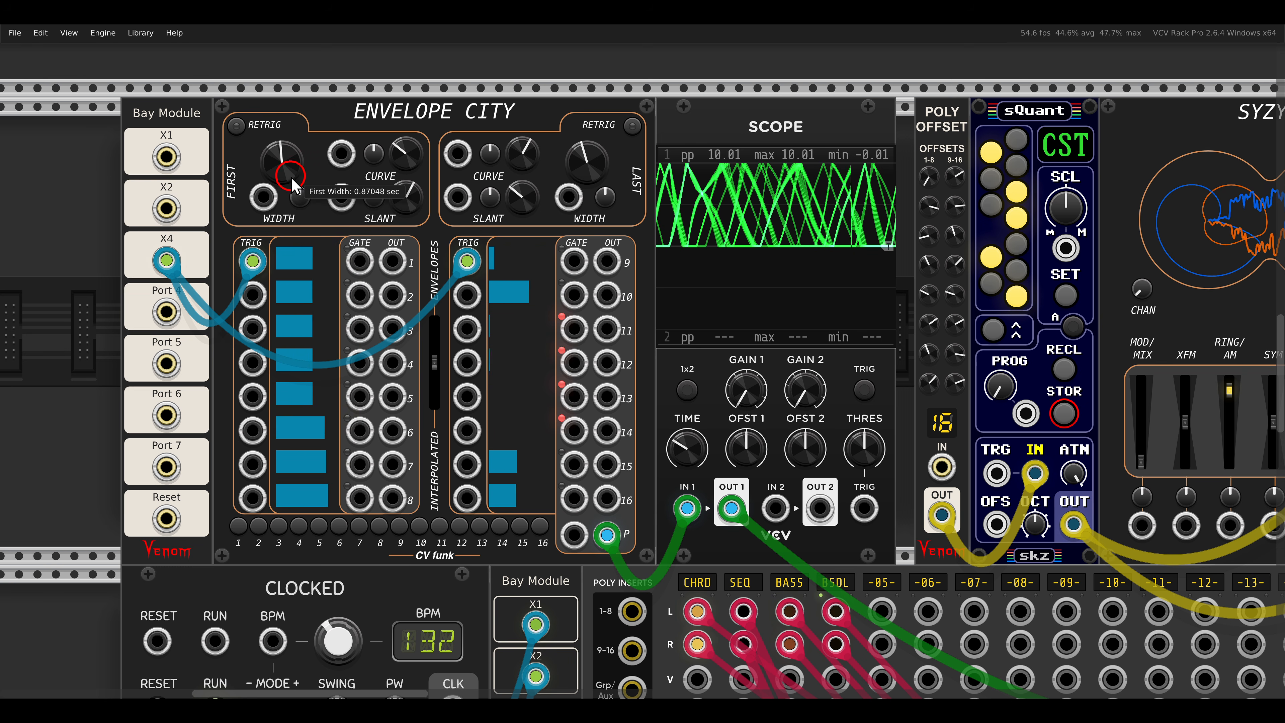
drag(293, 175, 281, 161)
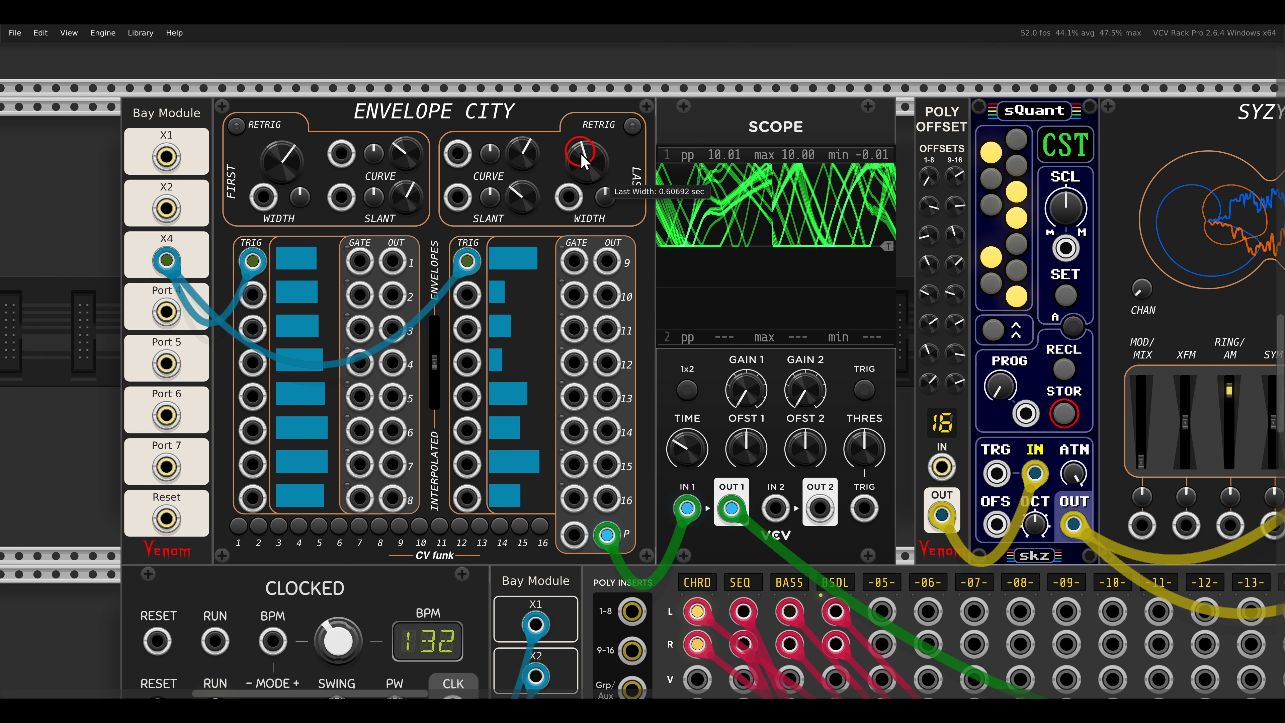
drag(580, 154, 572, 146)
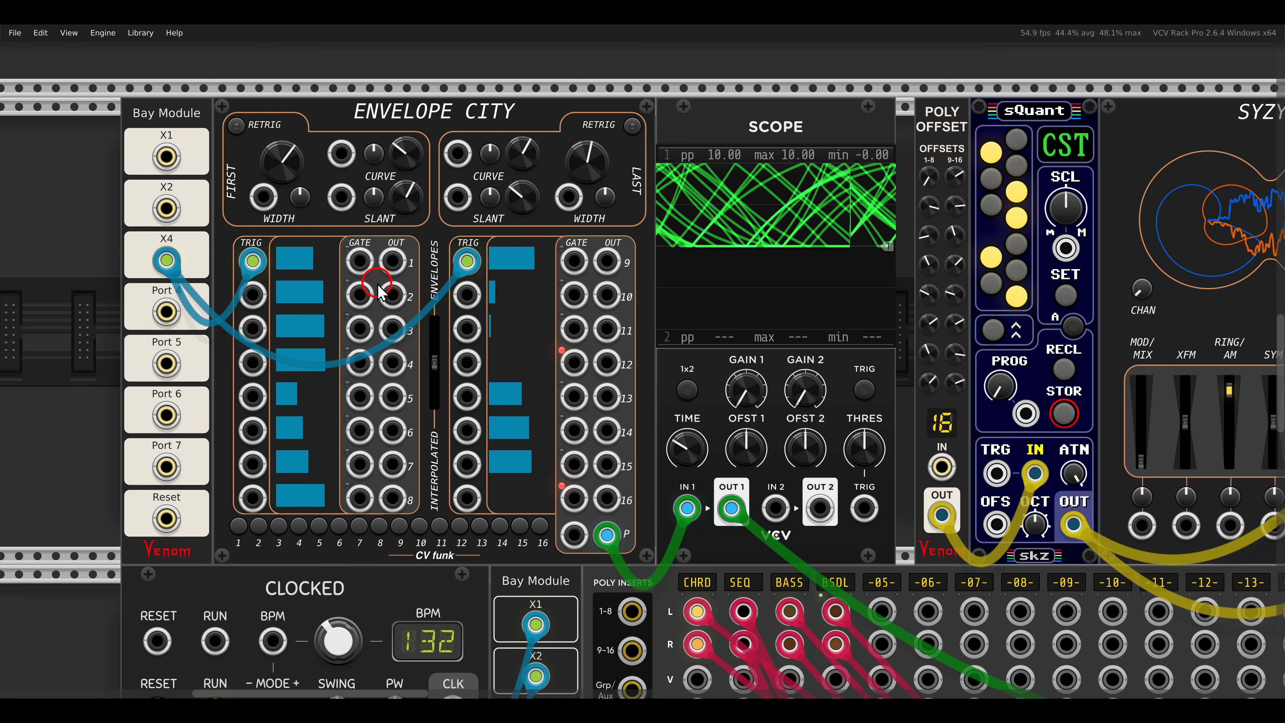
On the Ouros voice's Envelope City, patch the EOF Gate 16 output back to trigger input 1 to close the envelope chain.
scroll(445, 278, down, 10)
scroll(463, 266, down, 4)
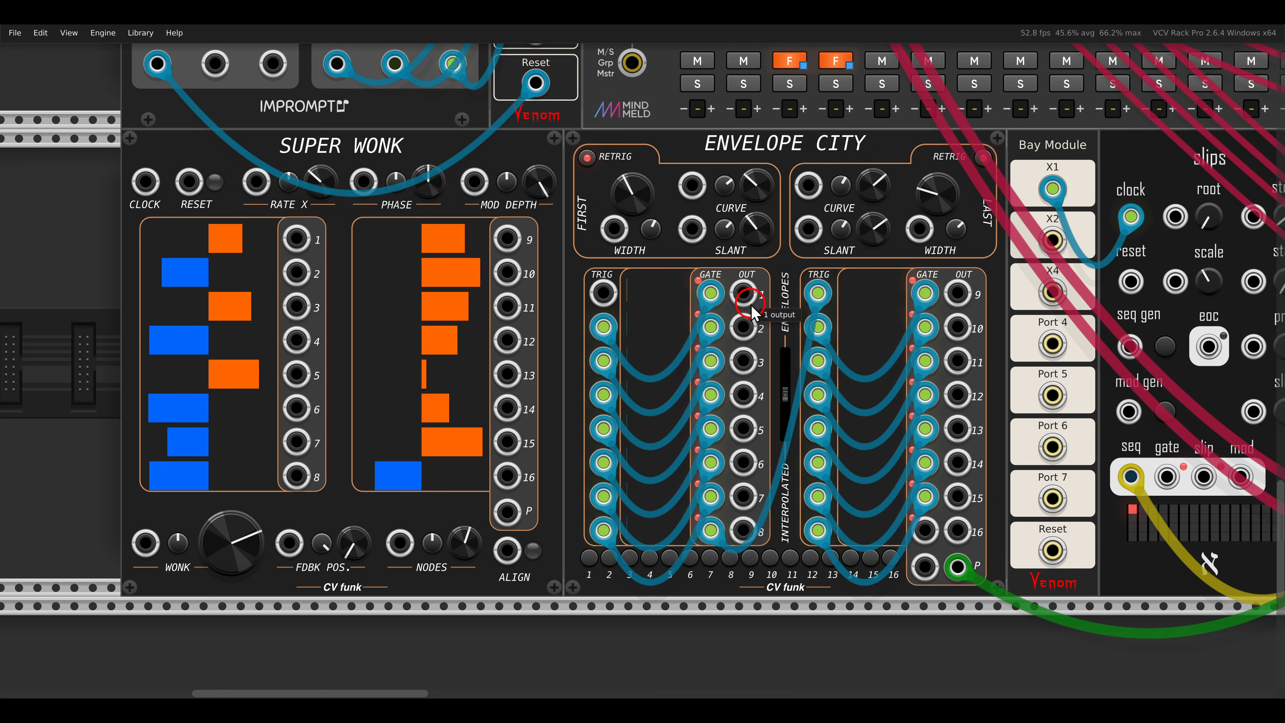
scroll(572, 324, right, 3)
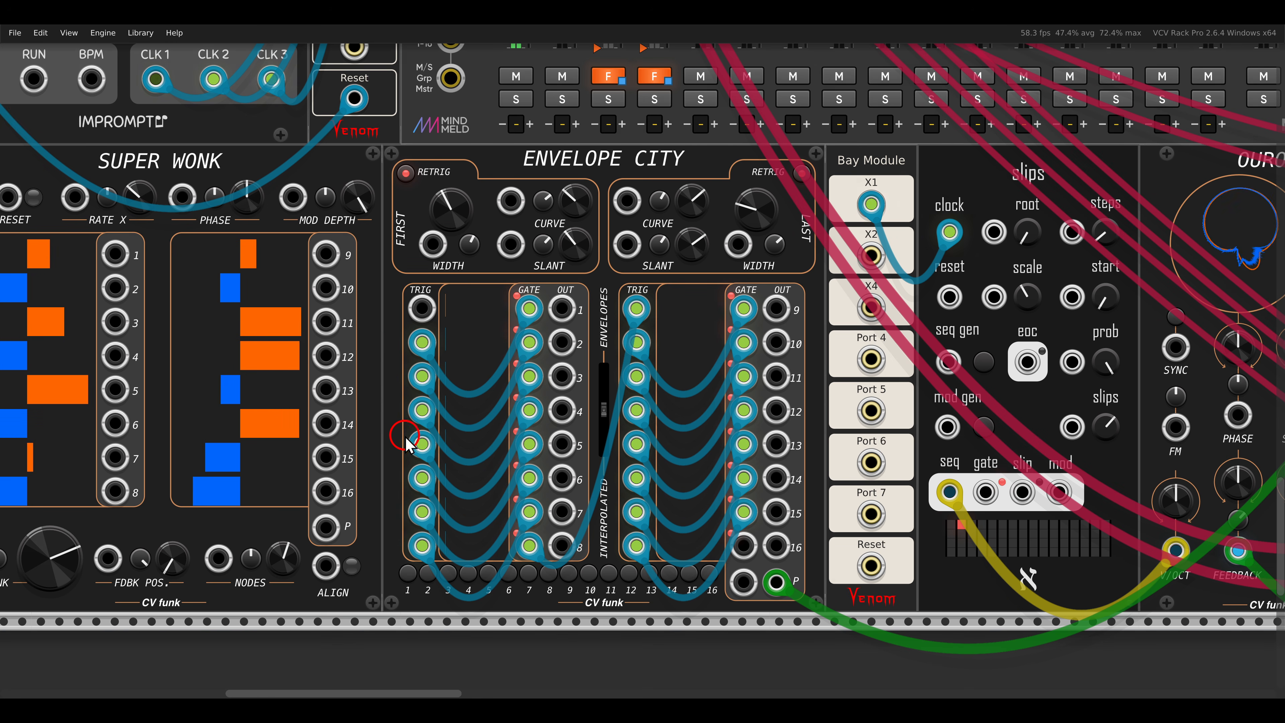
scroll(597, 365, down, 1)
drag(597, 365, 194, 358)
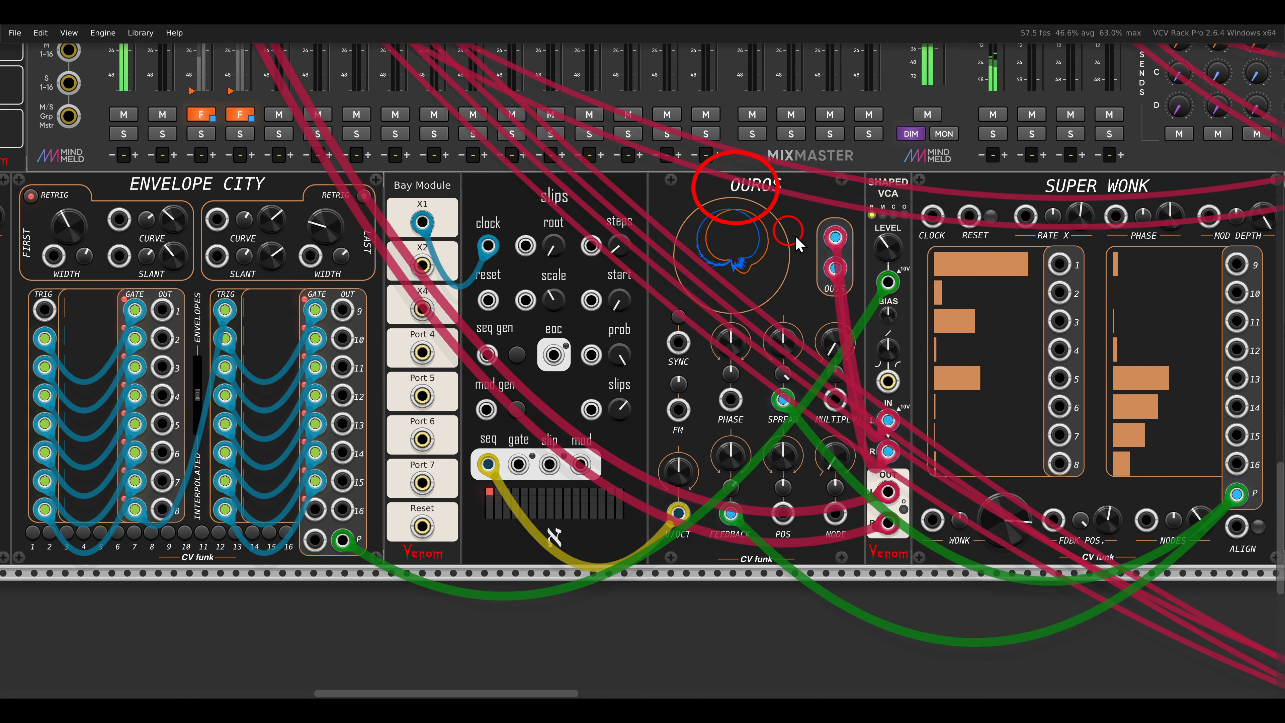
drag(528, 266, 868, 260)
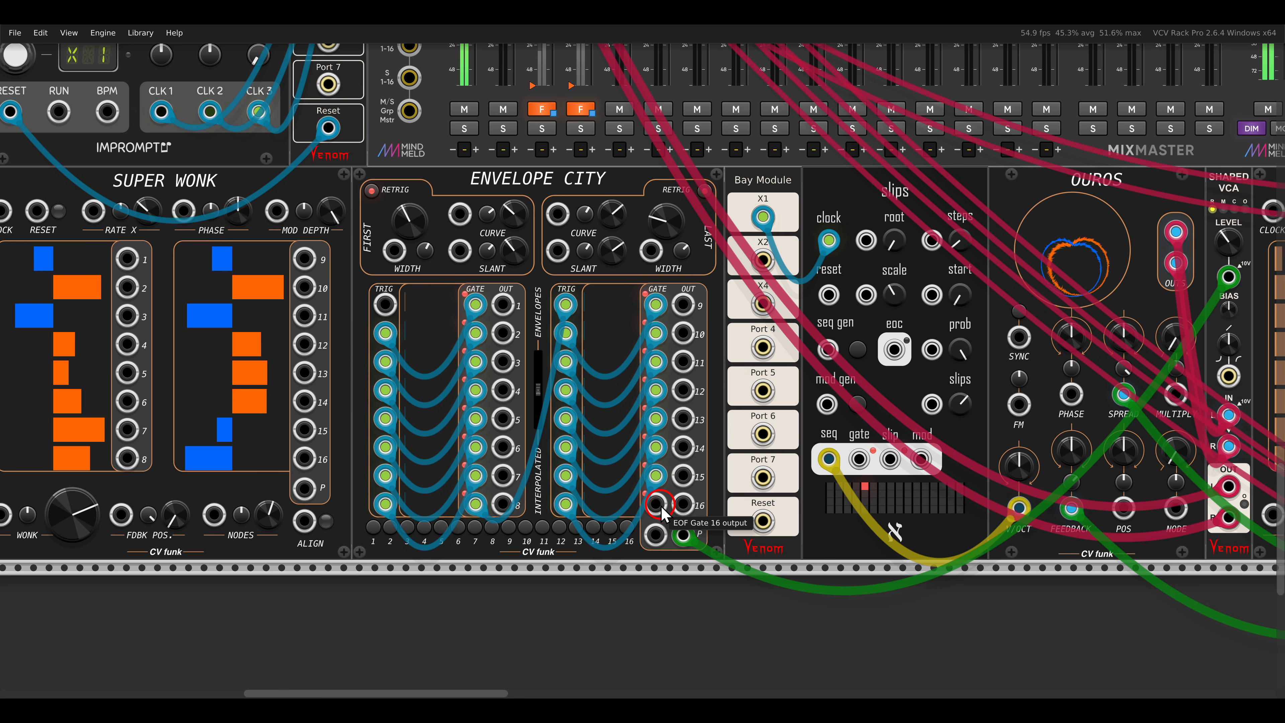
drag(656, 504, 386, 305)
click(545, 183)
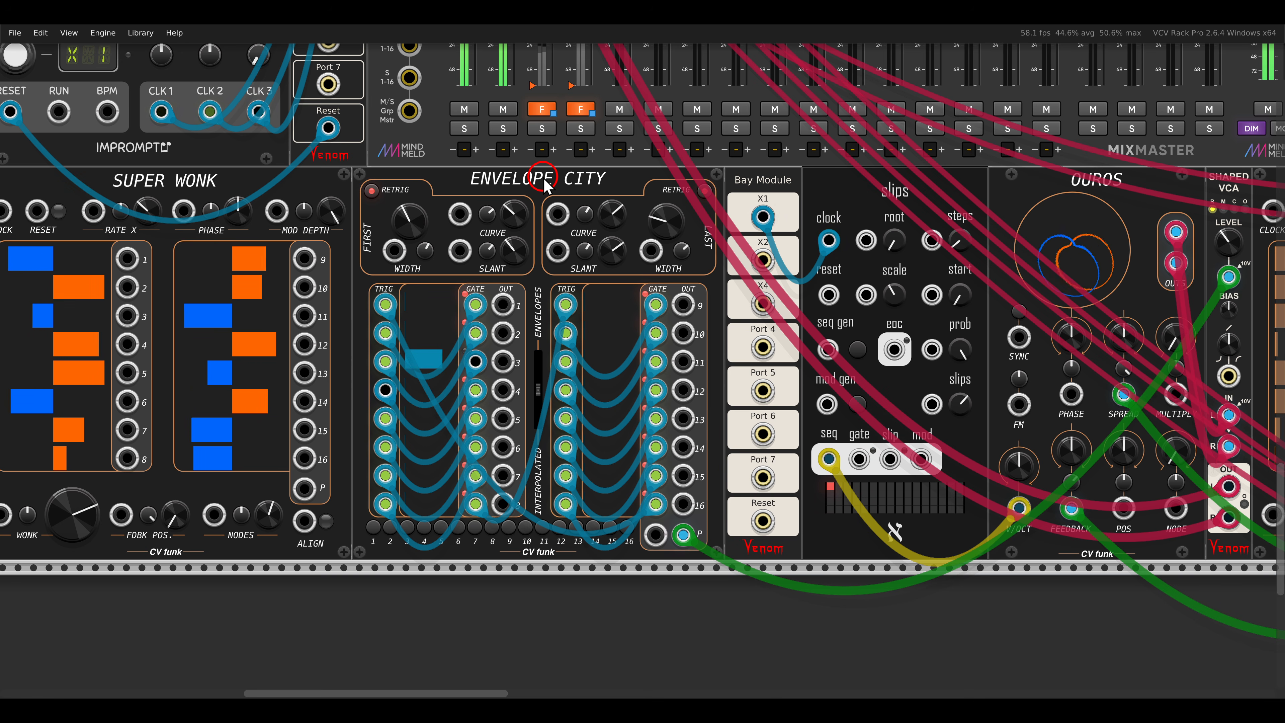
Patch the Ouros voice's Super Wonk outputs 1 to 6 to Envelope City's first width, curve and slant and last curve, slant and width inputs.
scroll(601, 236, left, 5)
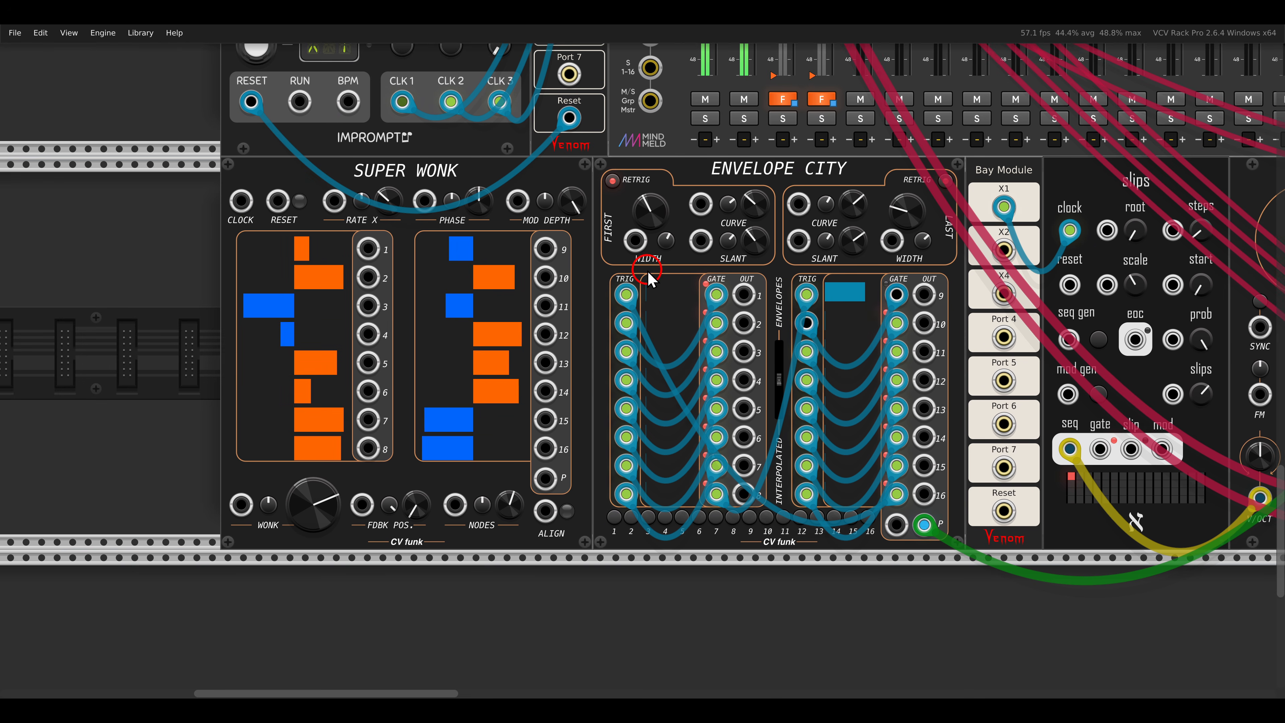
scroll(650, 278, up, 1)
drag(369, 249, 635, 239)
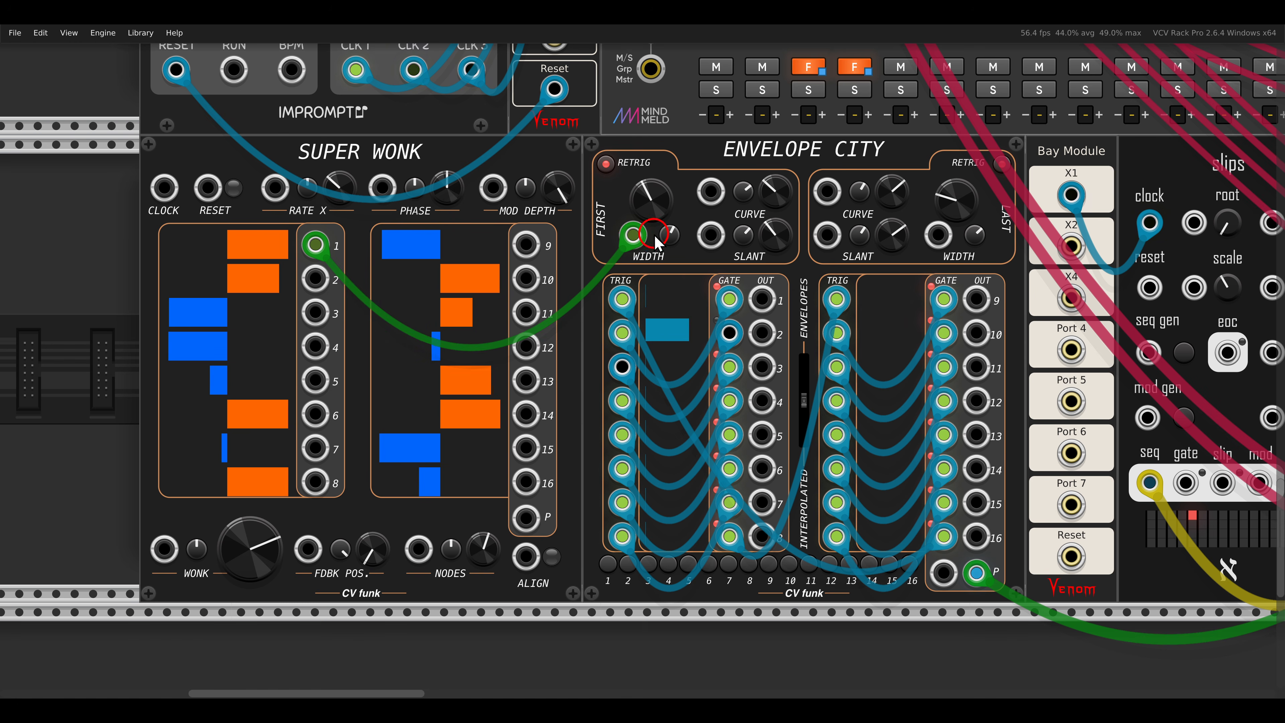
drag(711, 191, 711, 234)
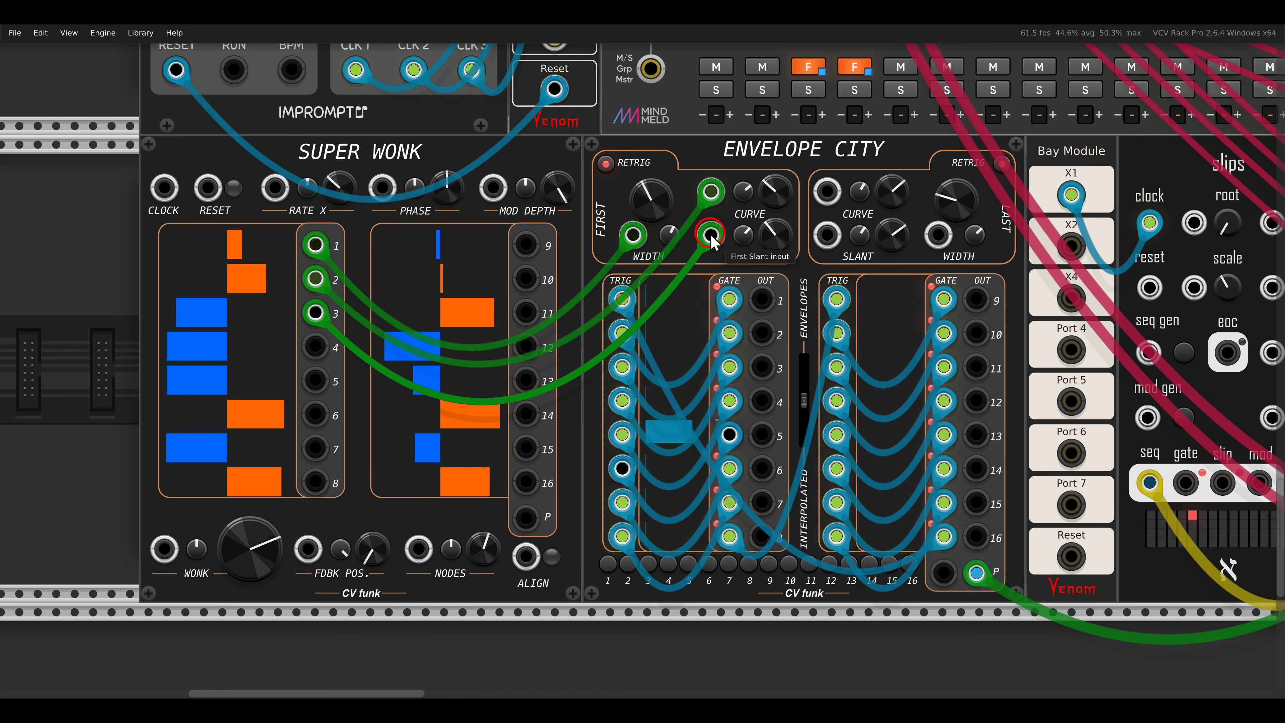
drag(827, 191, 317, 347)
drag(316, 380, 827, 234)
drag(938, 235, 315, 414)
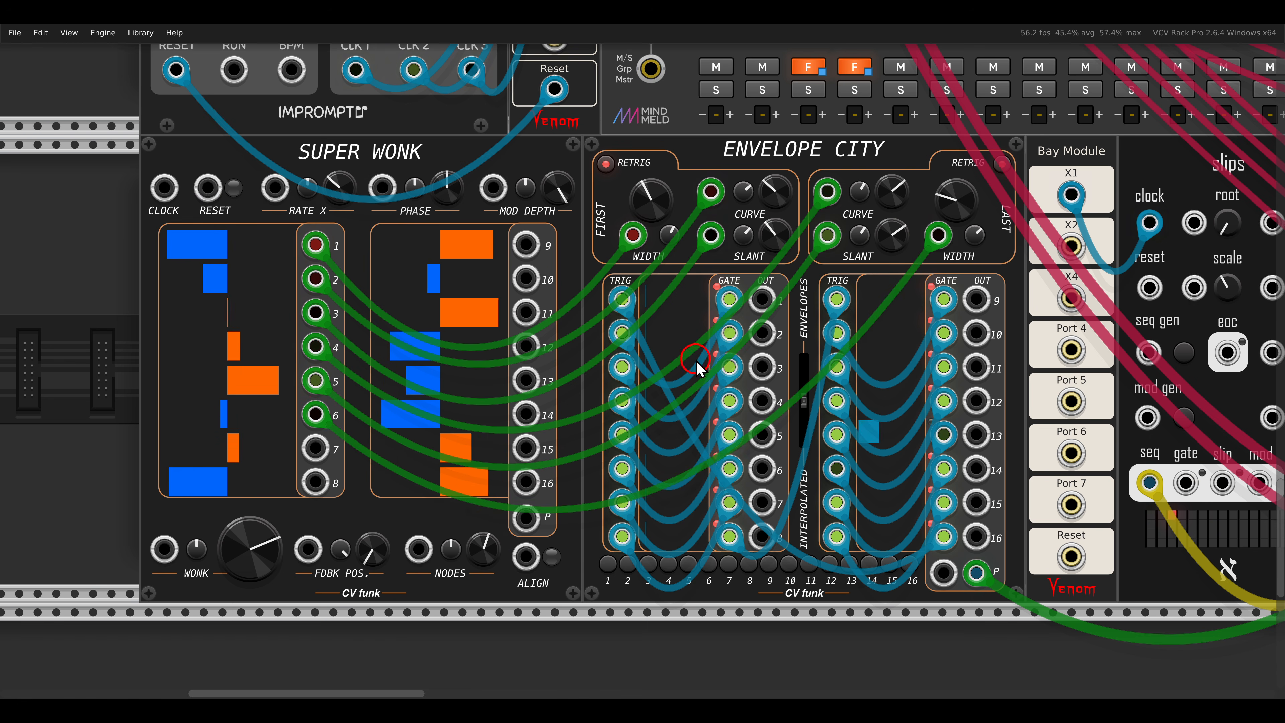
Select the lower Syzygy voice's modules, from the Mute module to Tri Delay, and move them together closer to the Ouros voice's modules.
scroll(695, 365, right, 5)
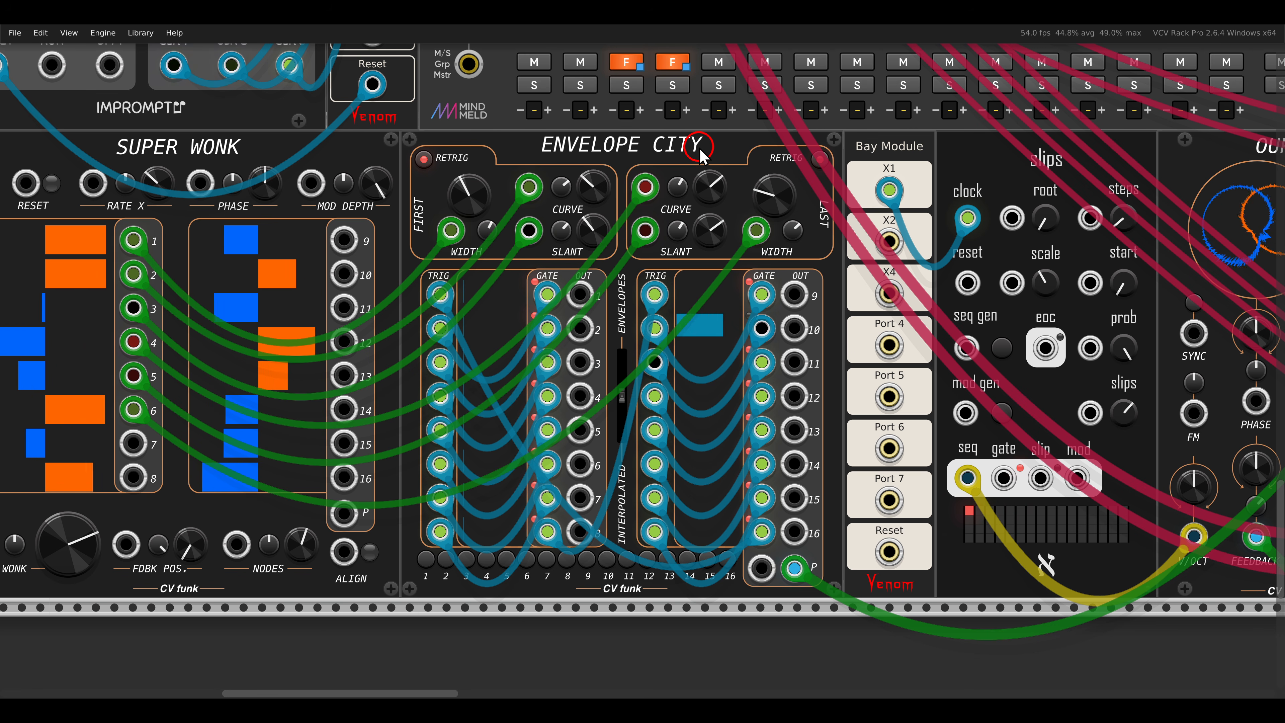
scroll(698, 146, down, 3)
drag(1000, 291, 336, 269)
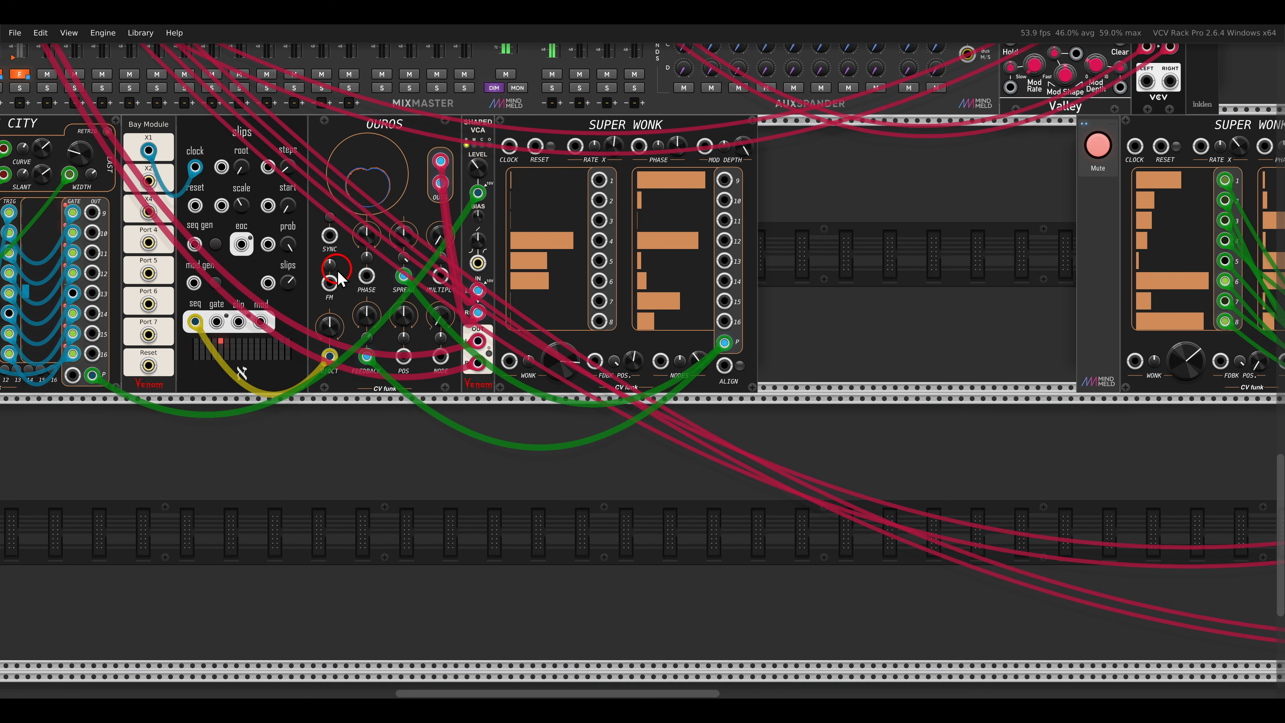
drag(925, 243, 143, 271)
drag(701, 274, 550, 292)
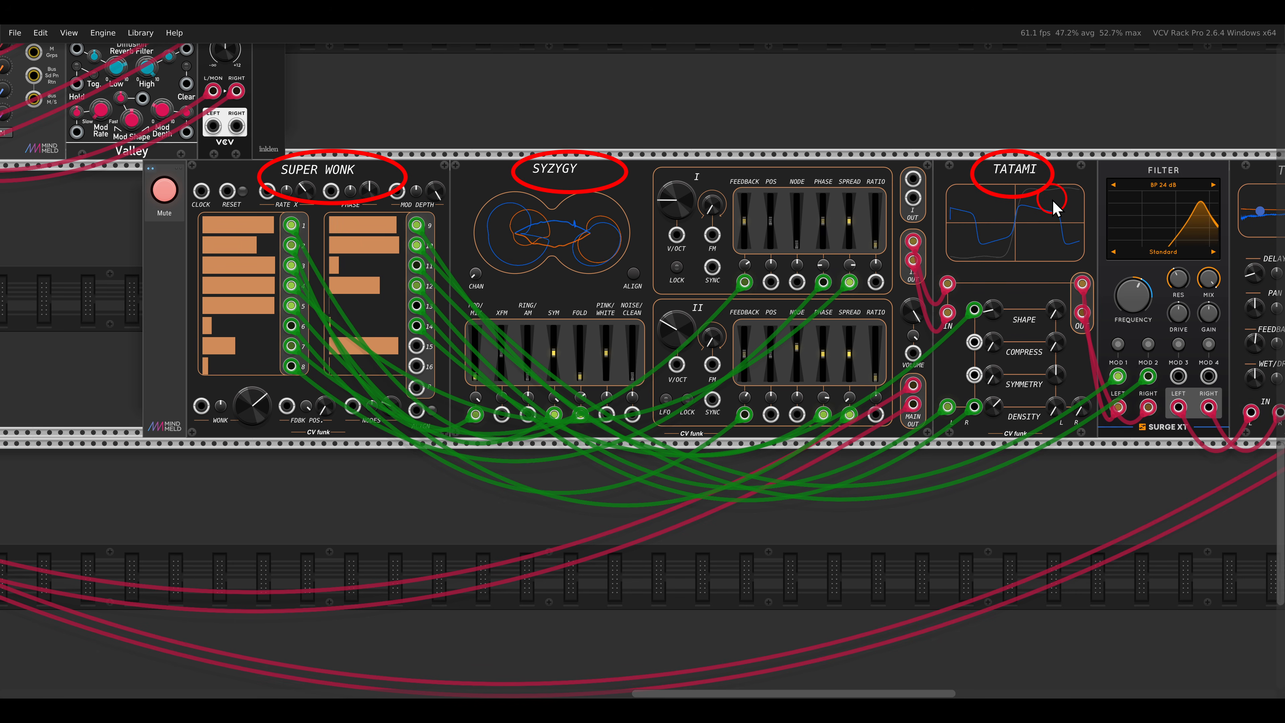
scroll(179, 273, down, 4)
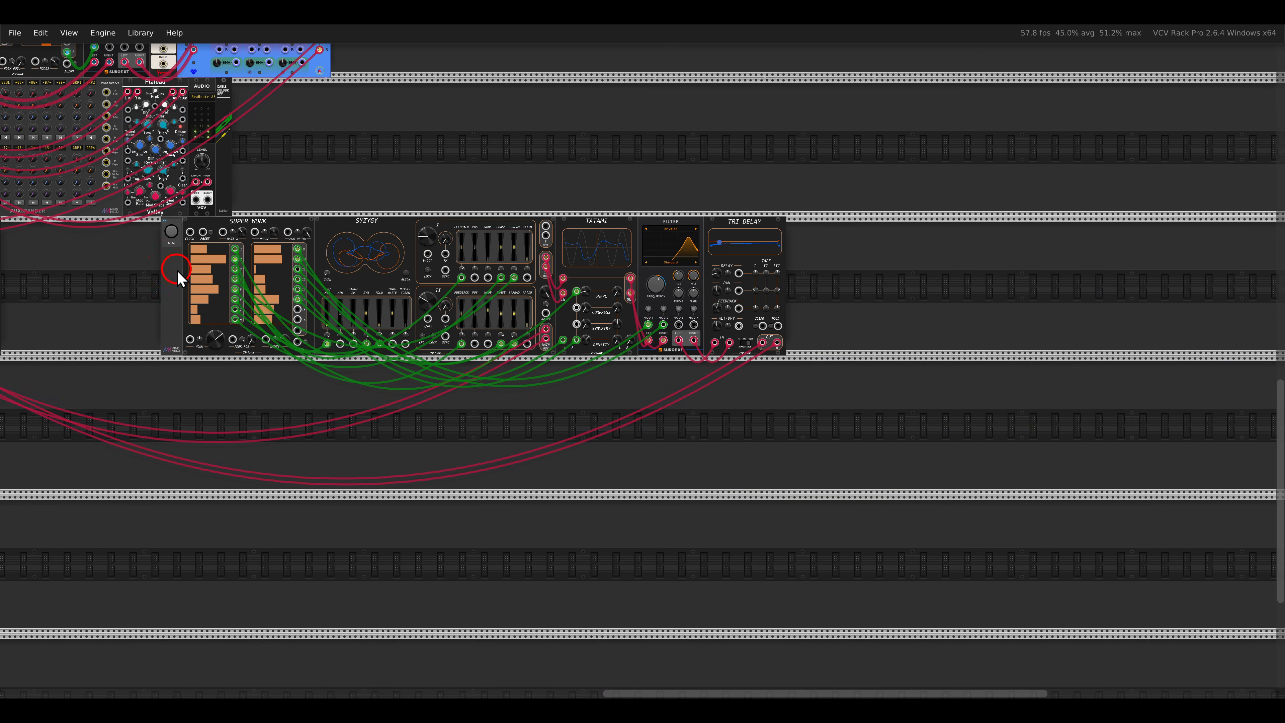
drag(151, 242, 1017, 323)
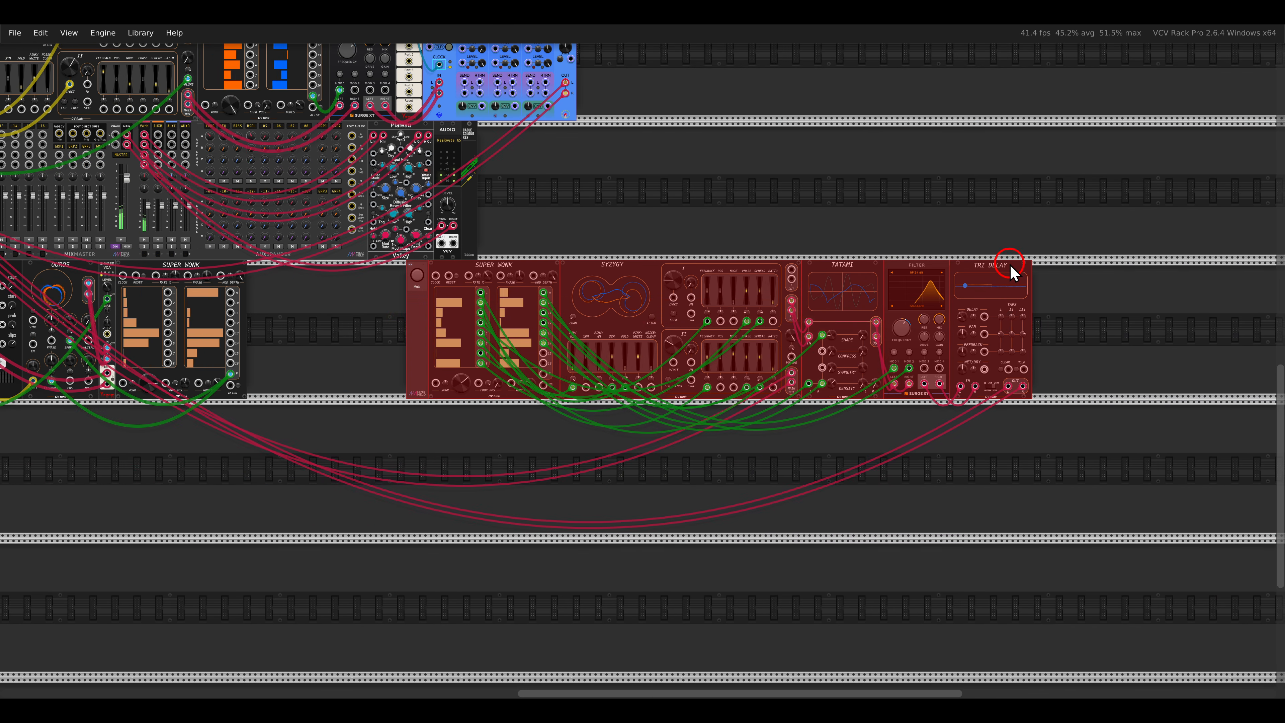
drag(1010, 264, 888, 265)
click(464, 186)
drag(463, 187, 814, 327)
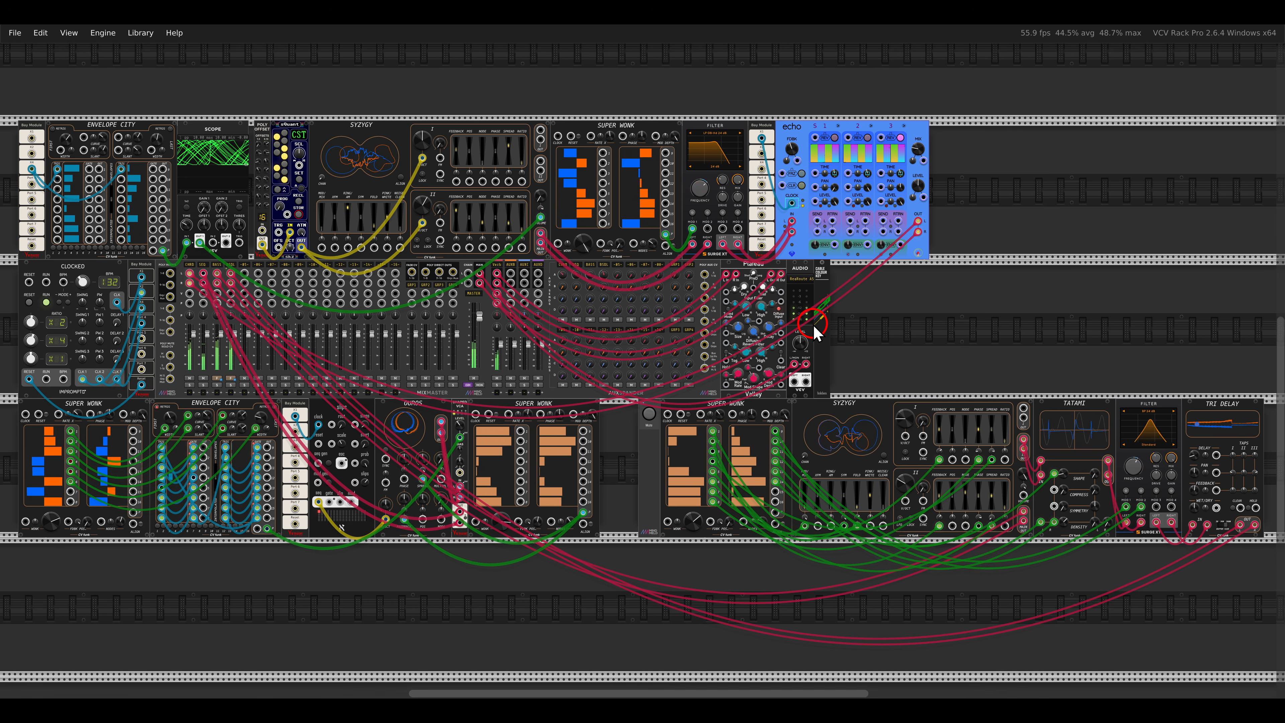